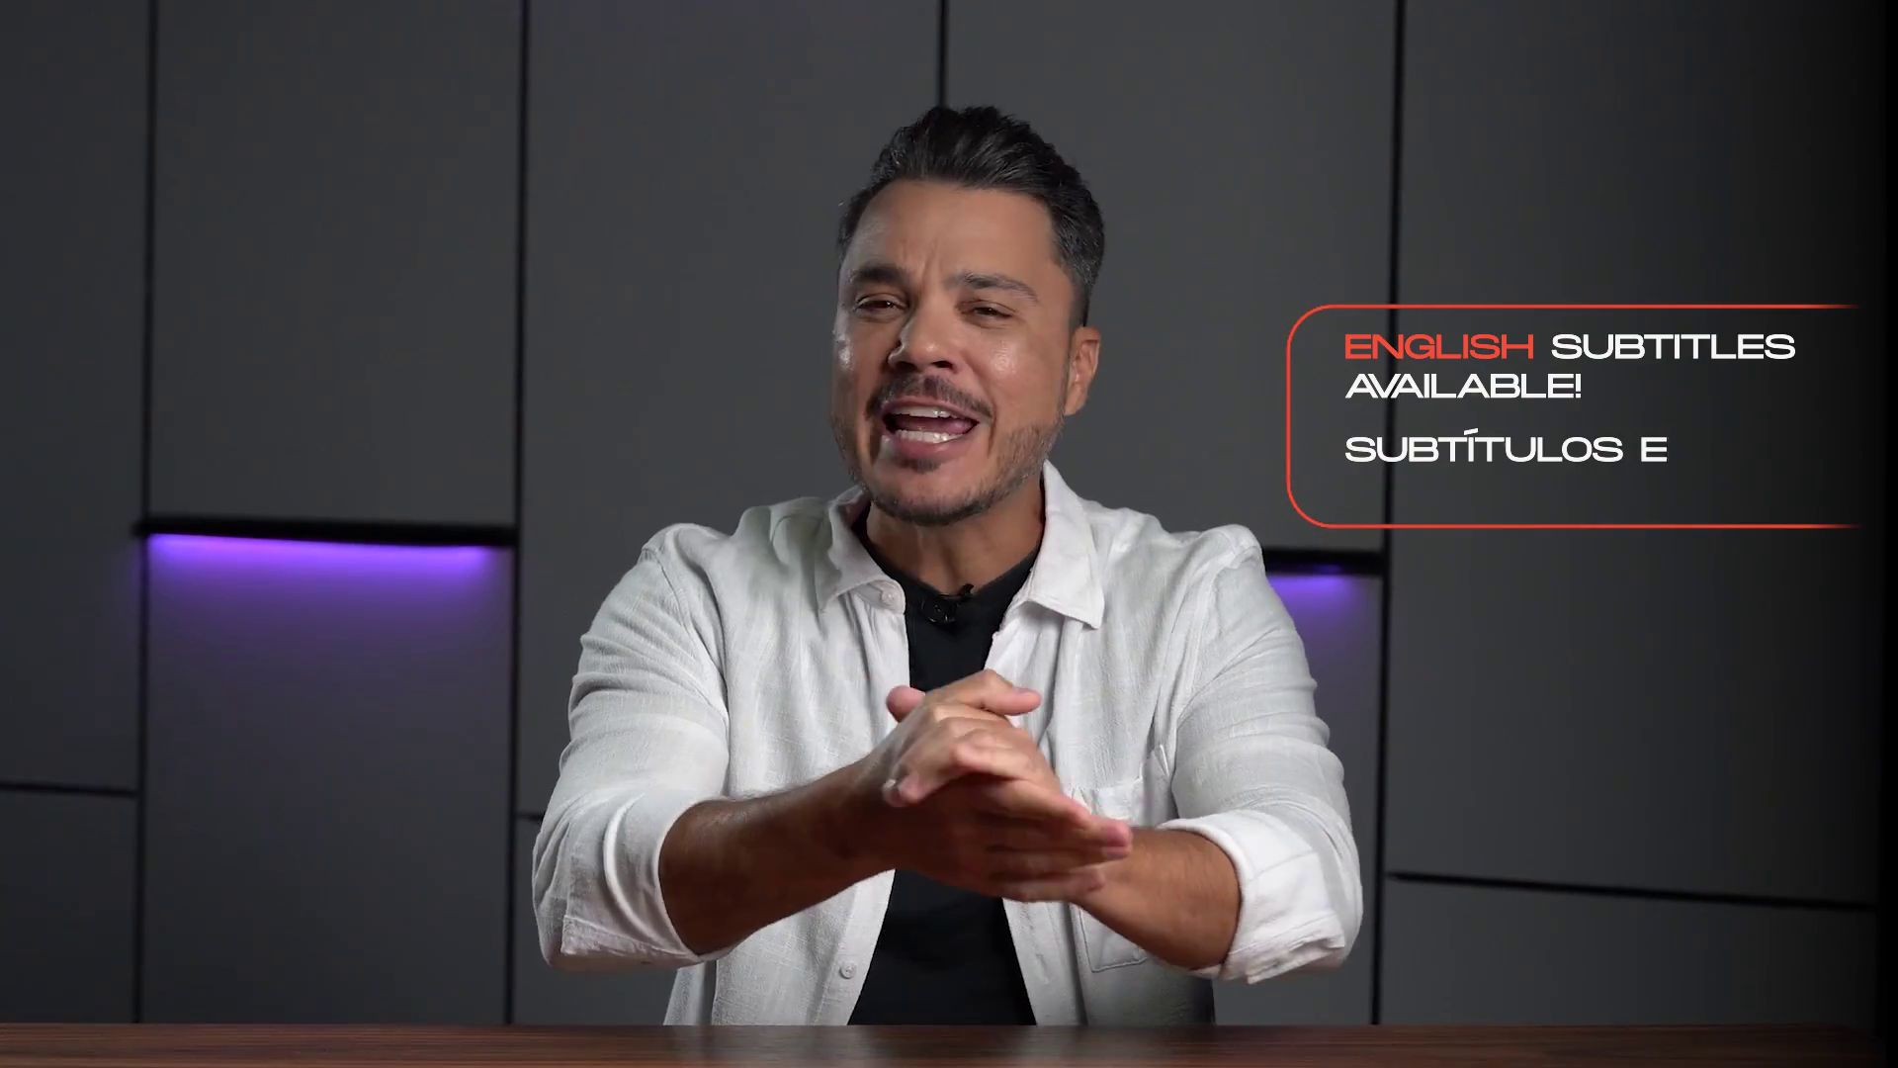
# Open the player's subtitle language options and start advancing the PolyDamage gallery.
pyautogui.click(1787, 931)
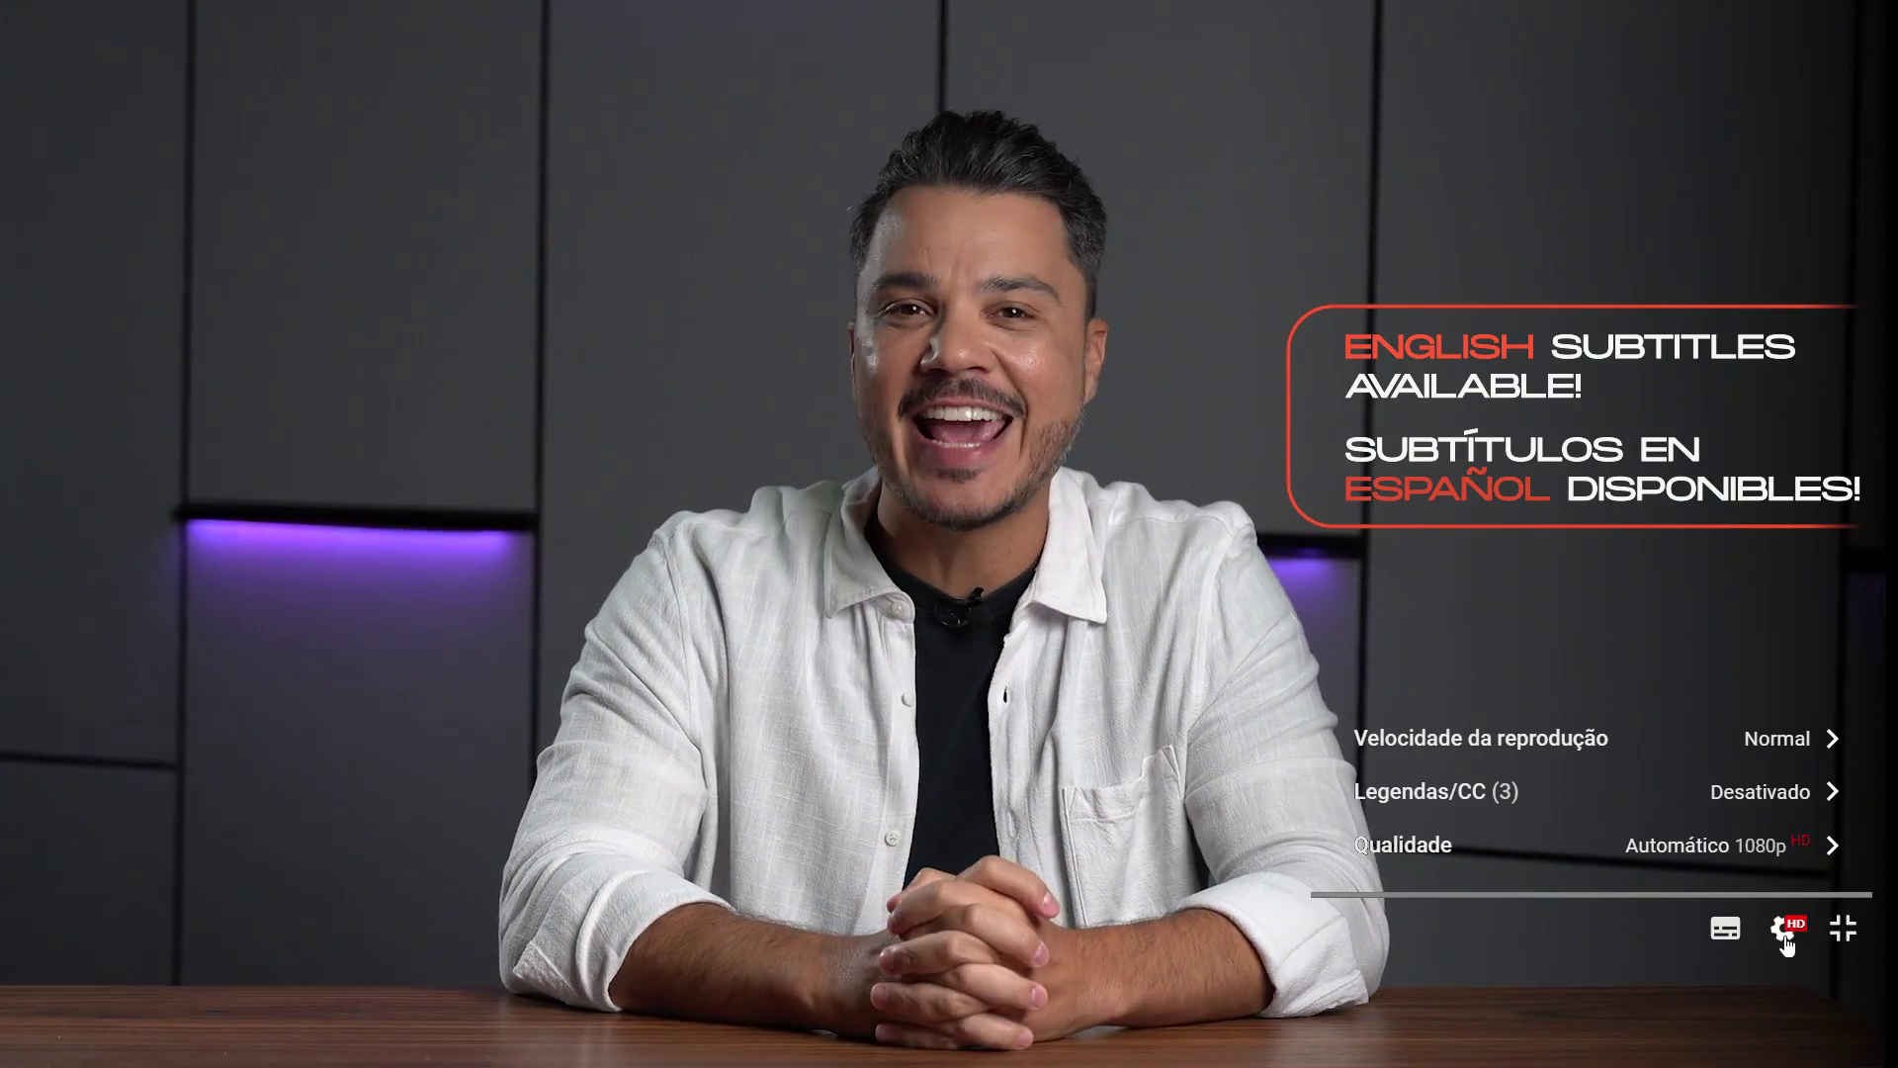
pyautogui.click(1731, 804)
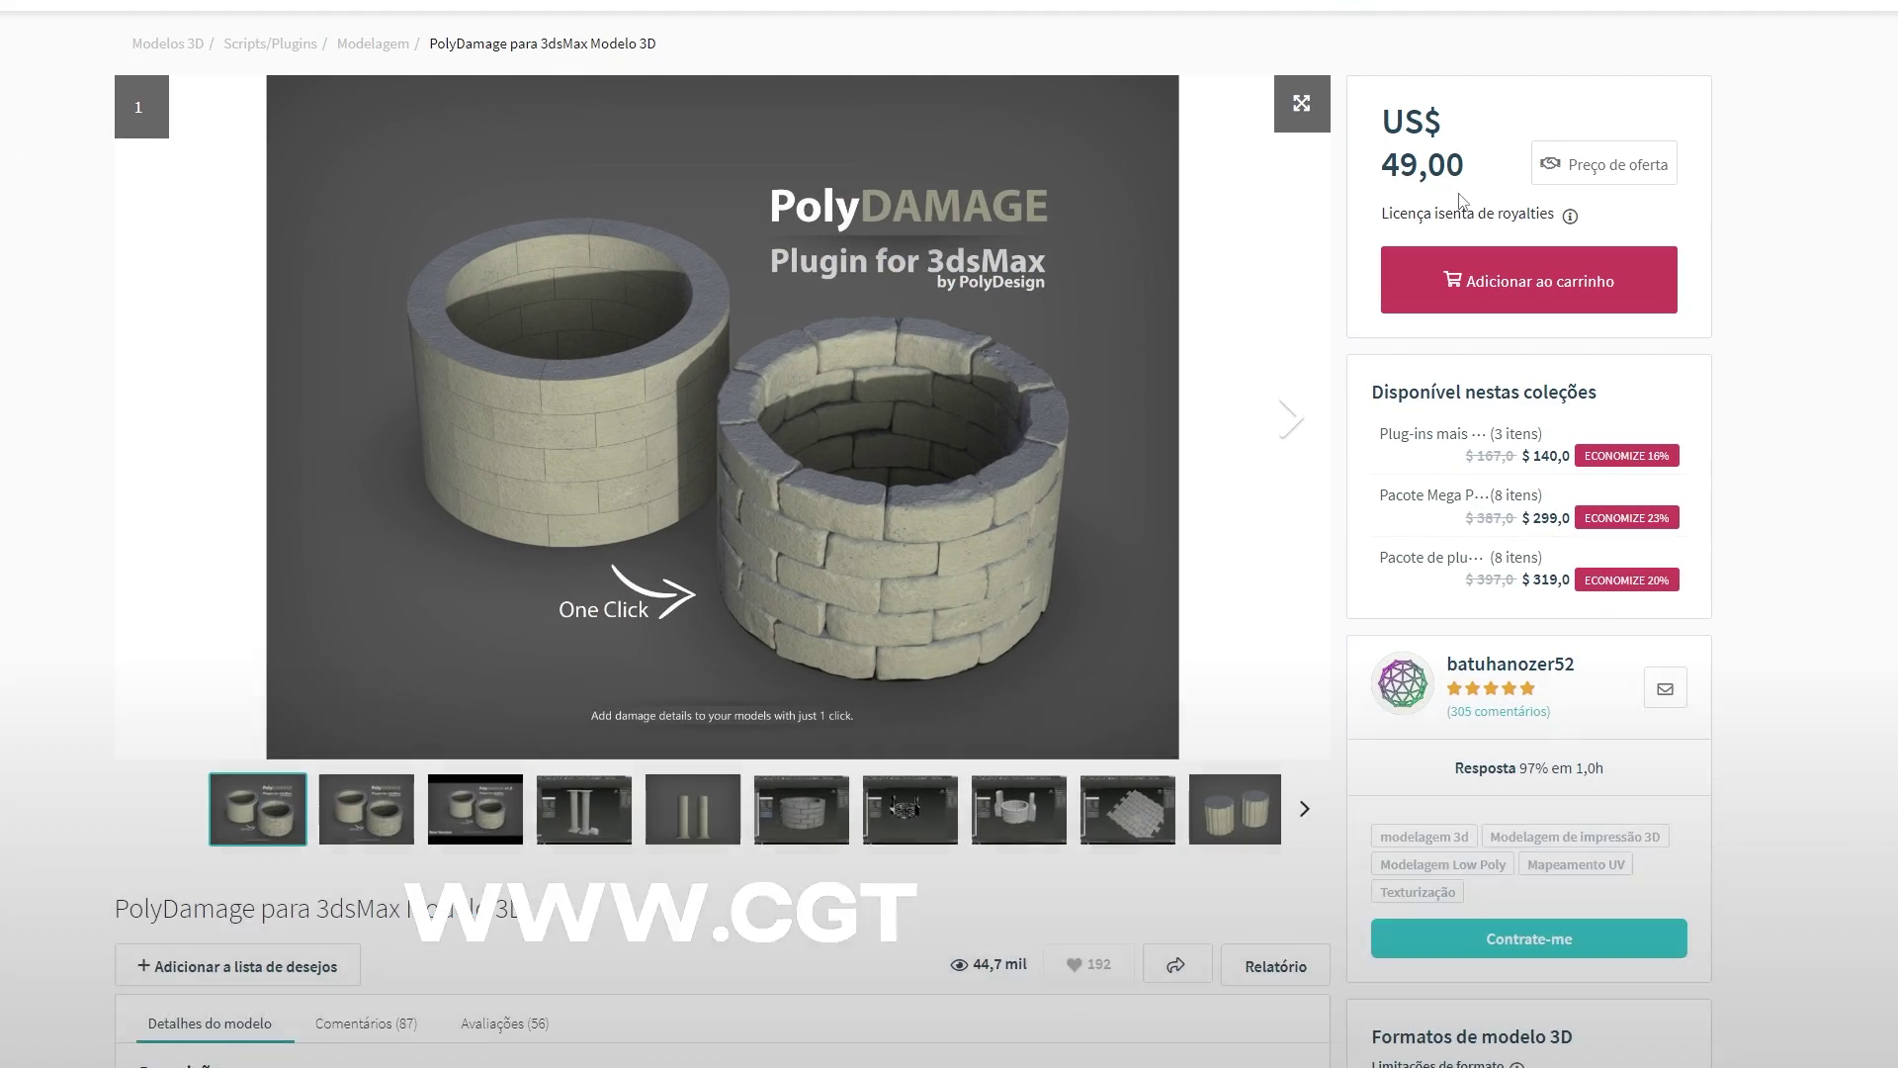
pyautogui.click(386, 806)
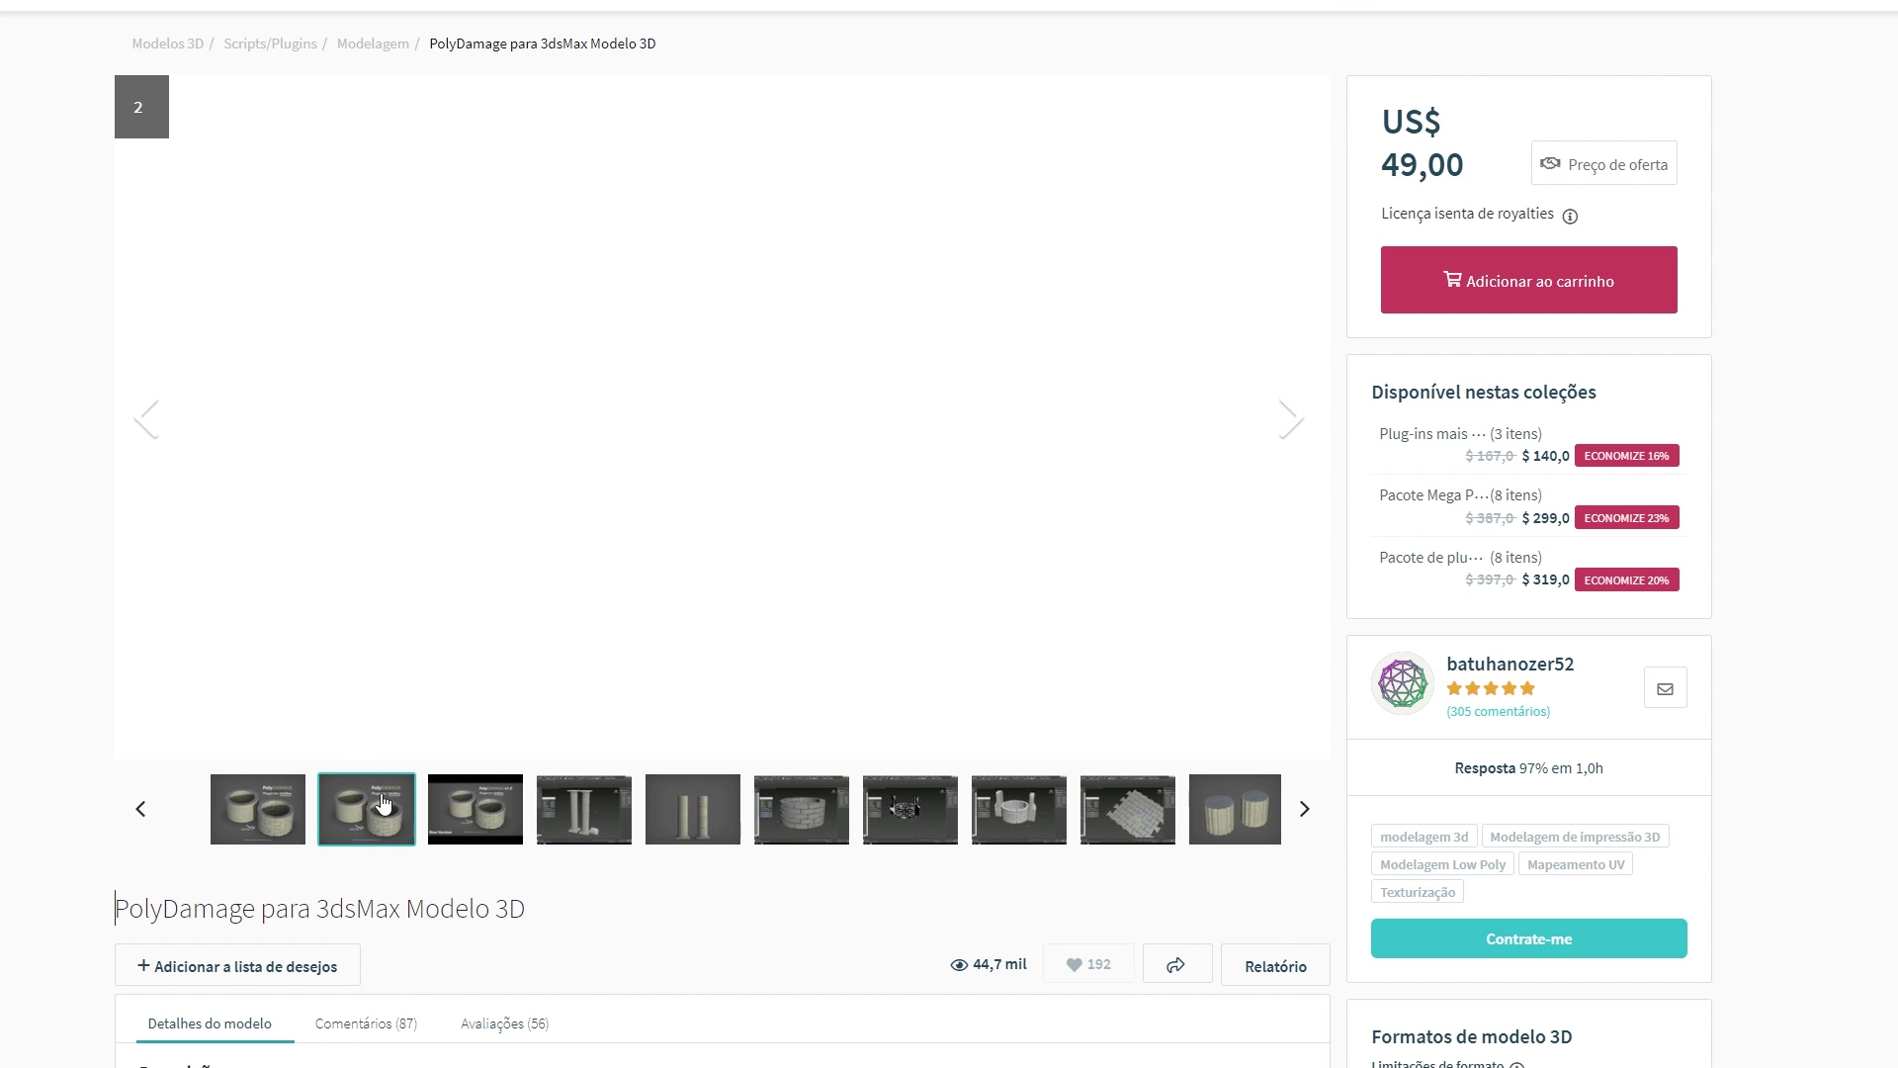
pyautogui.click(475, 808)
# Show the fluted columns image 5 and scroll down to the Descrição section.
pyautogui.click(615, 816)
pyautogui.click(704, 810)
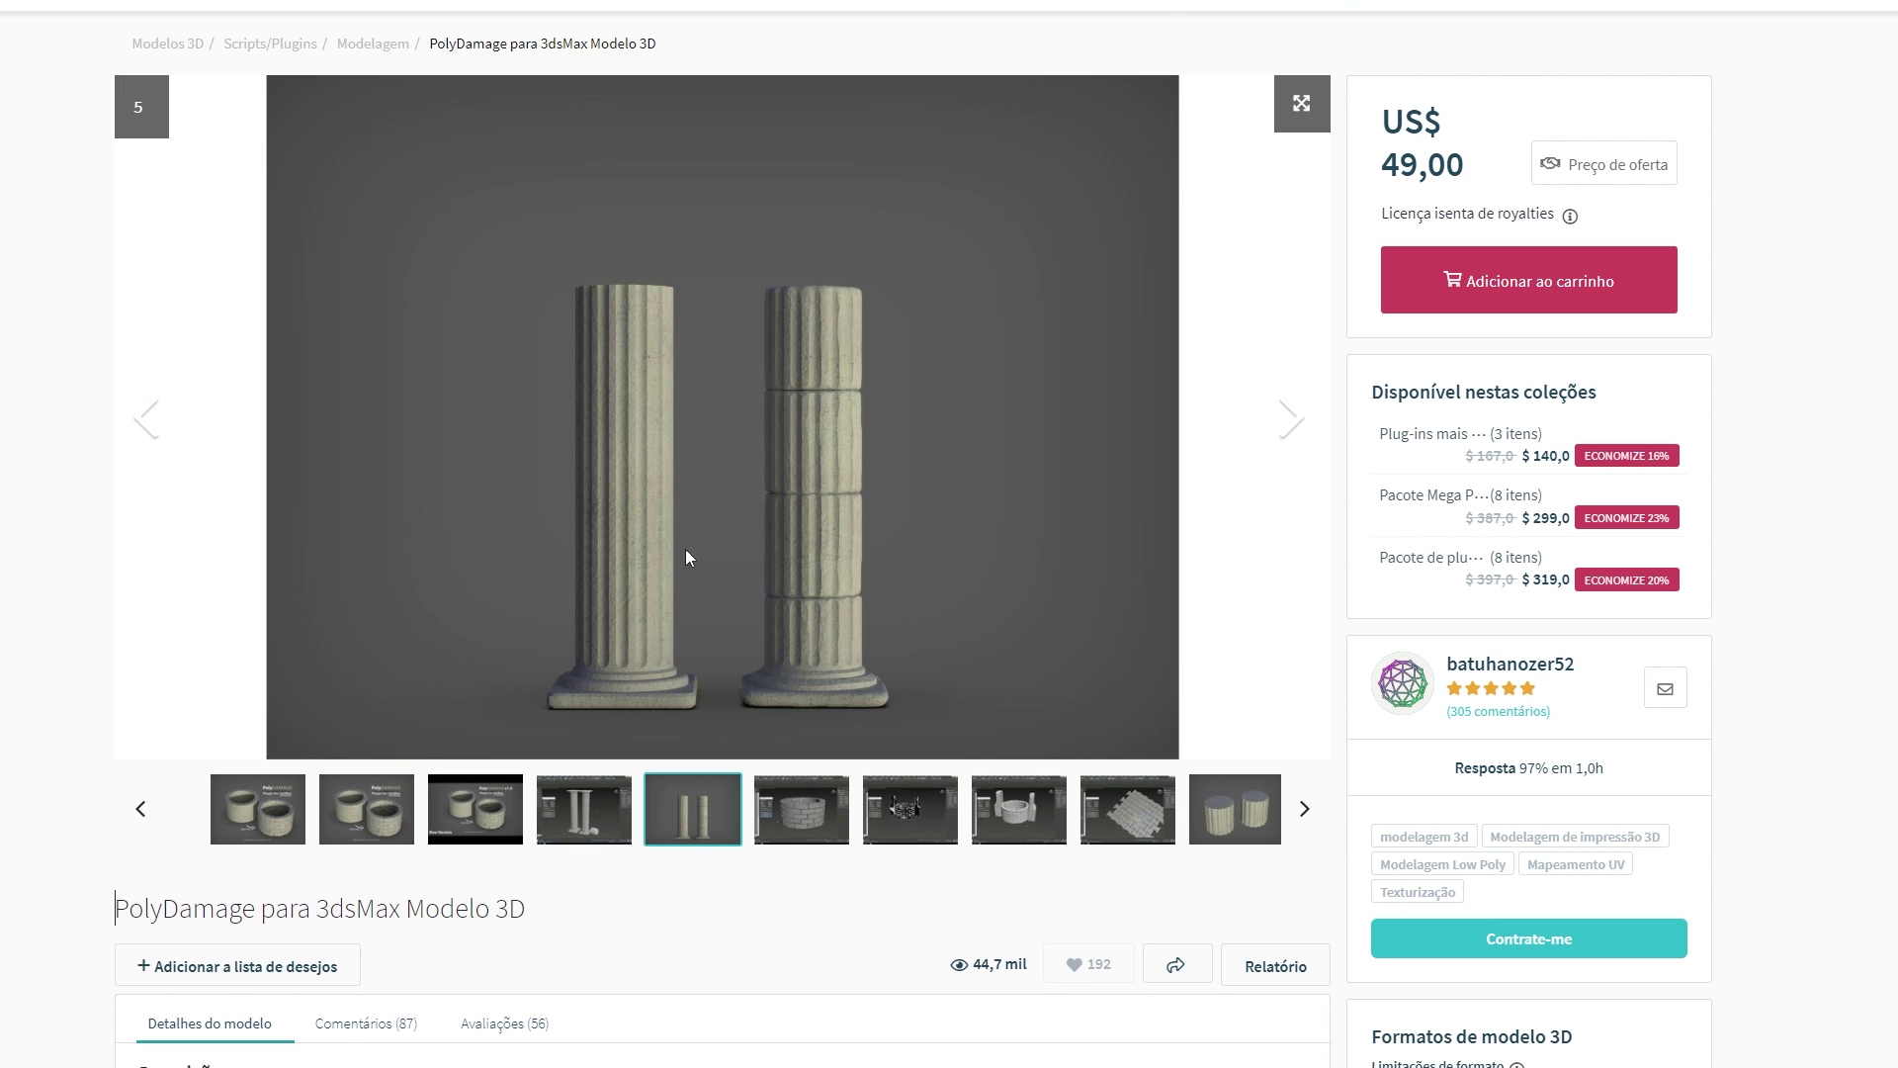
pyautogui.scroll(-2, 890, 475)
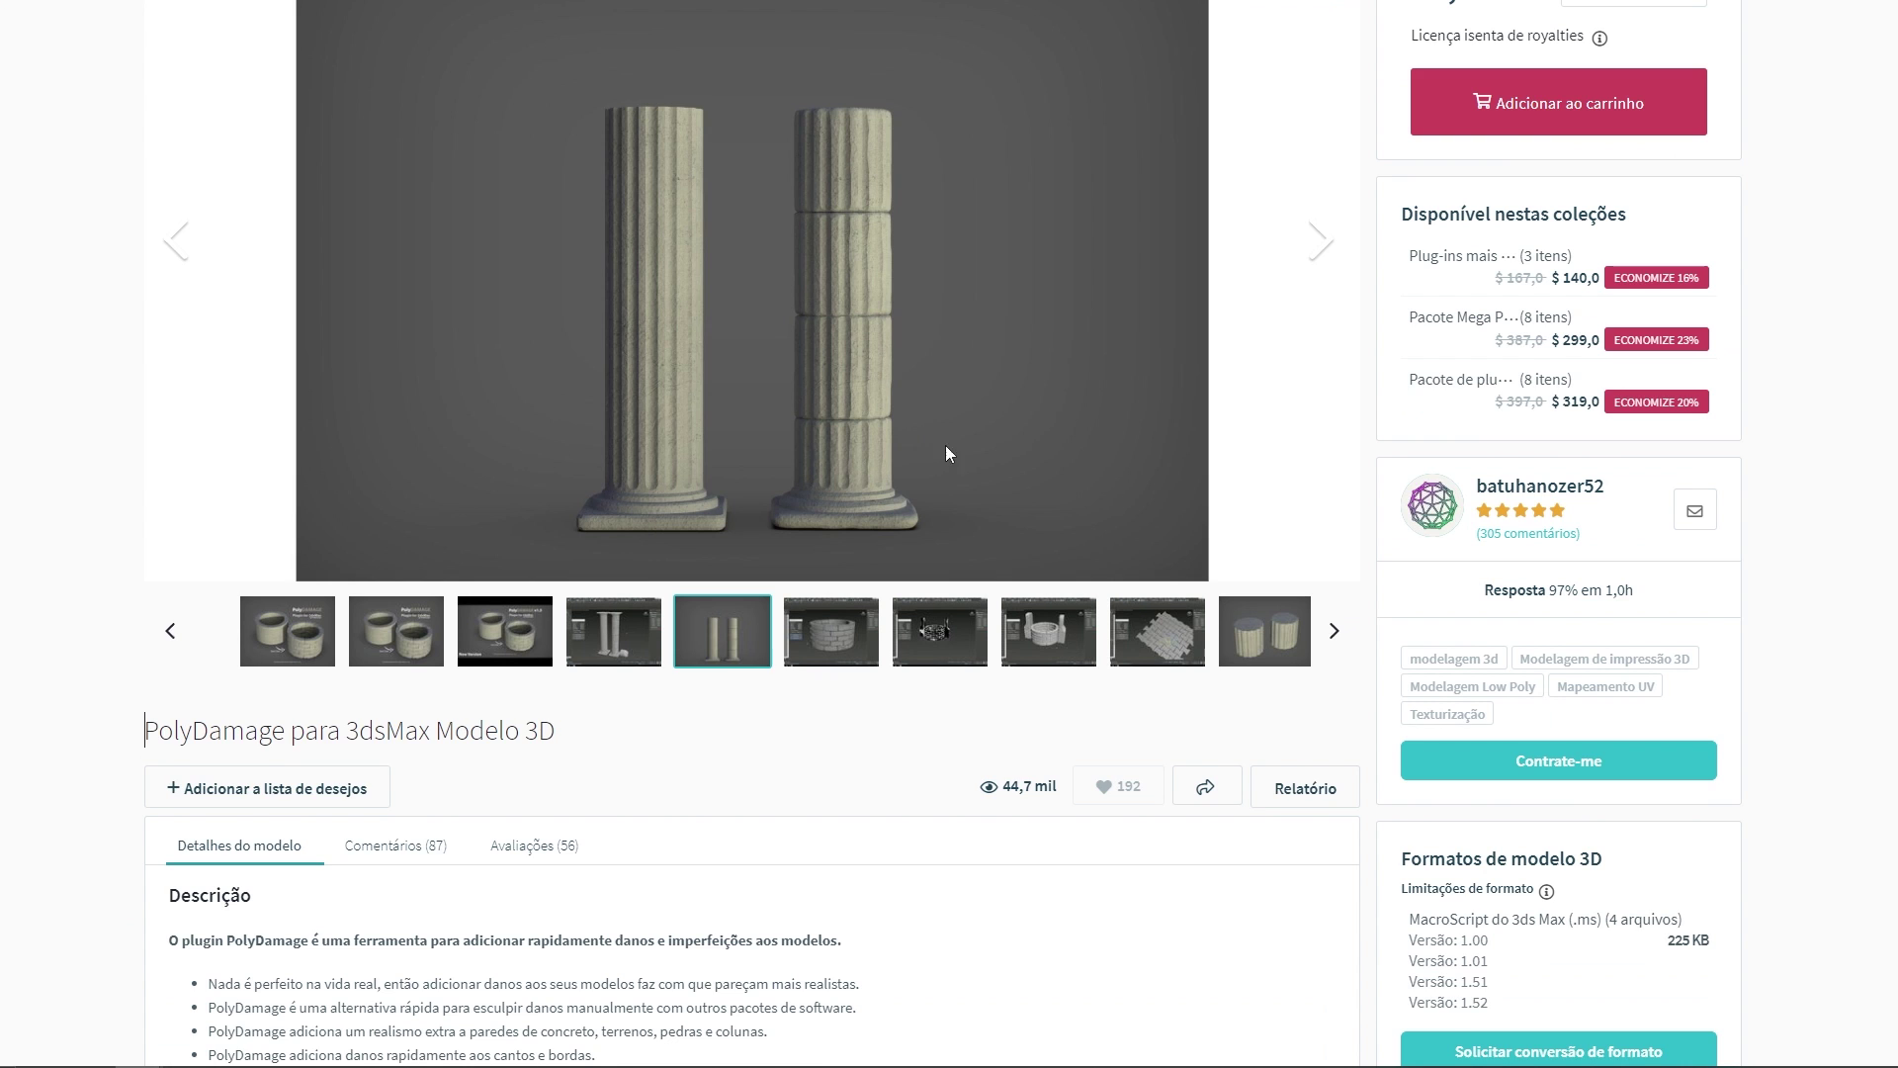
pyautogui.scroll(-5, 945, 450)
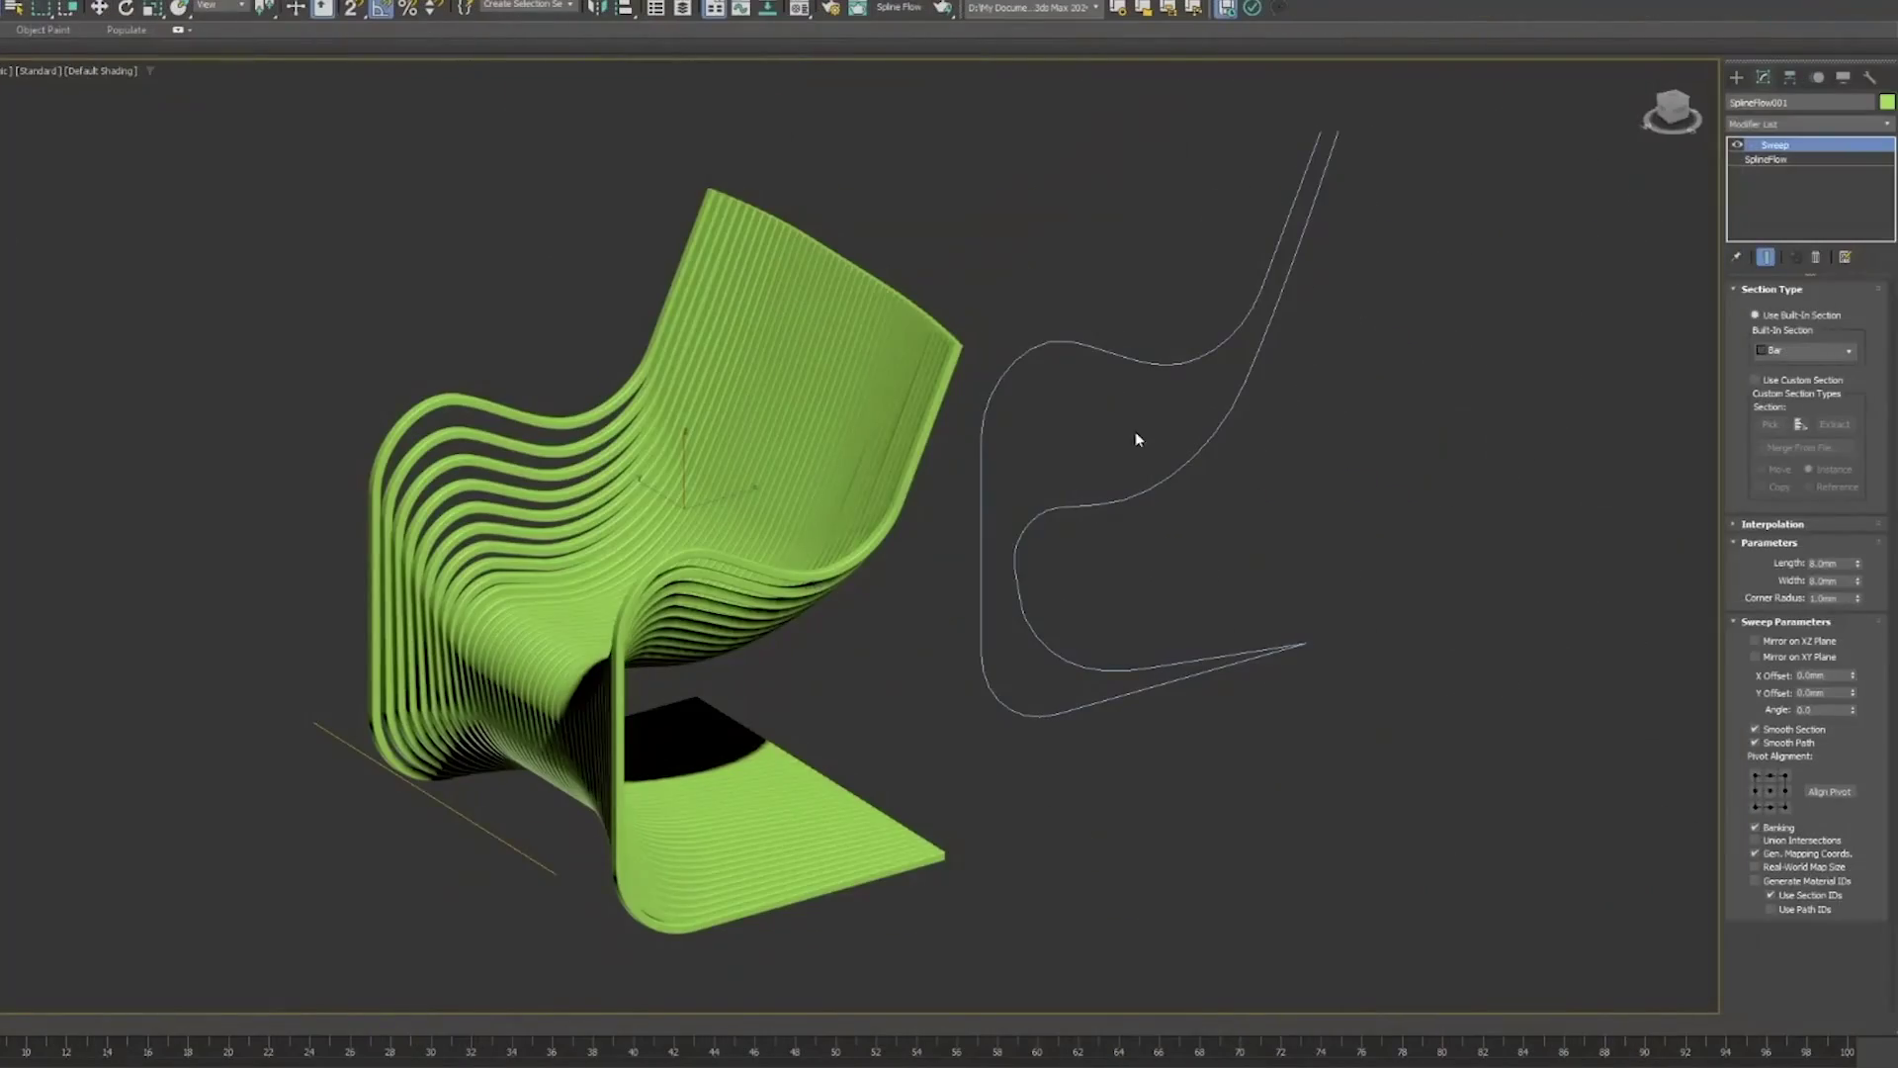
# Pick Line001 in the SplineFlow modifier, show spline vertex ticks and set strand density to 0.
pyautogui.click(1819, 259)
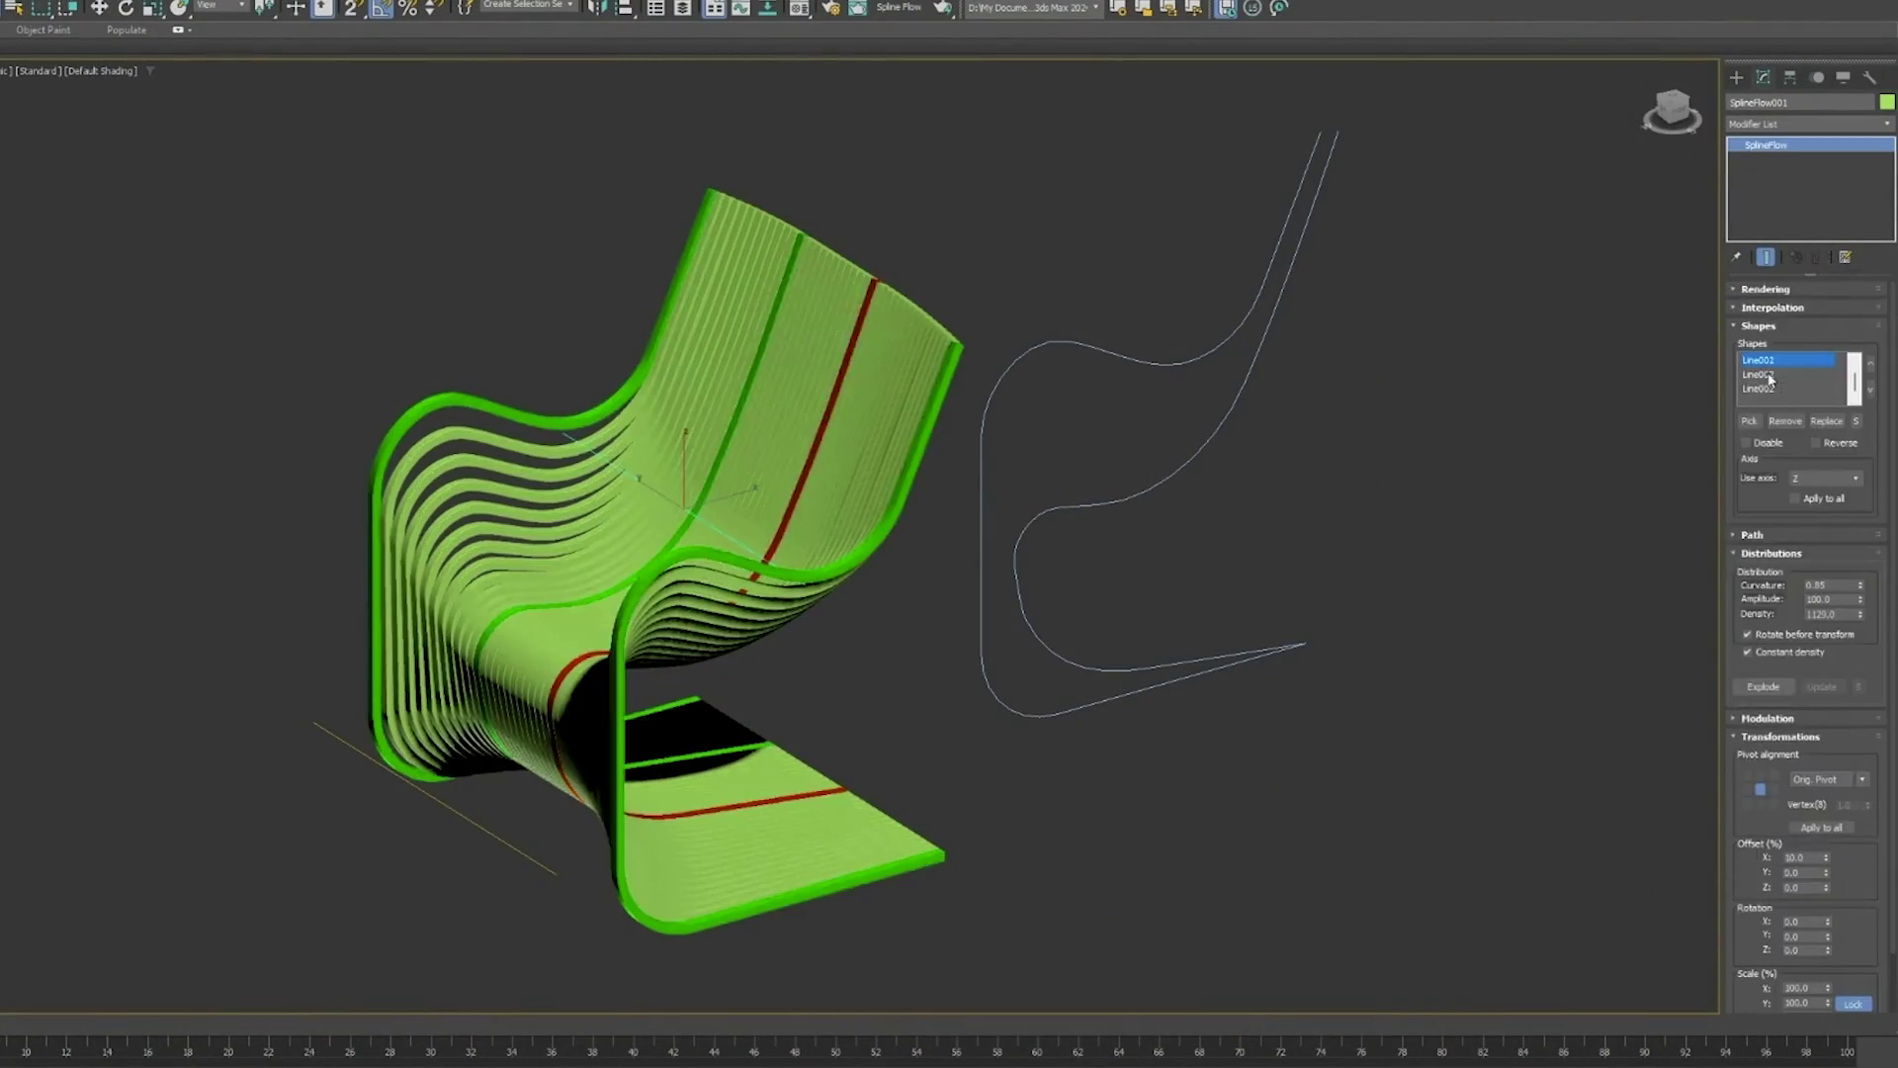
pyautogui.click(1769, 389)
pyautogui.click(1779, 289)
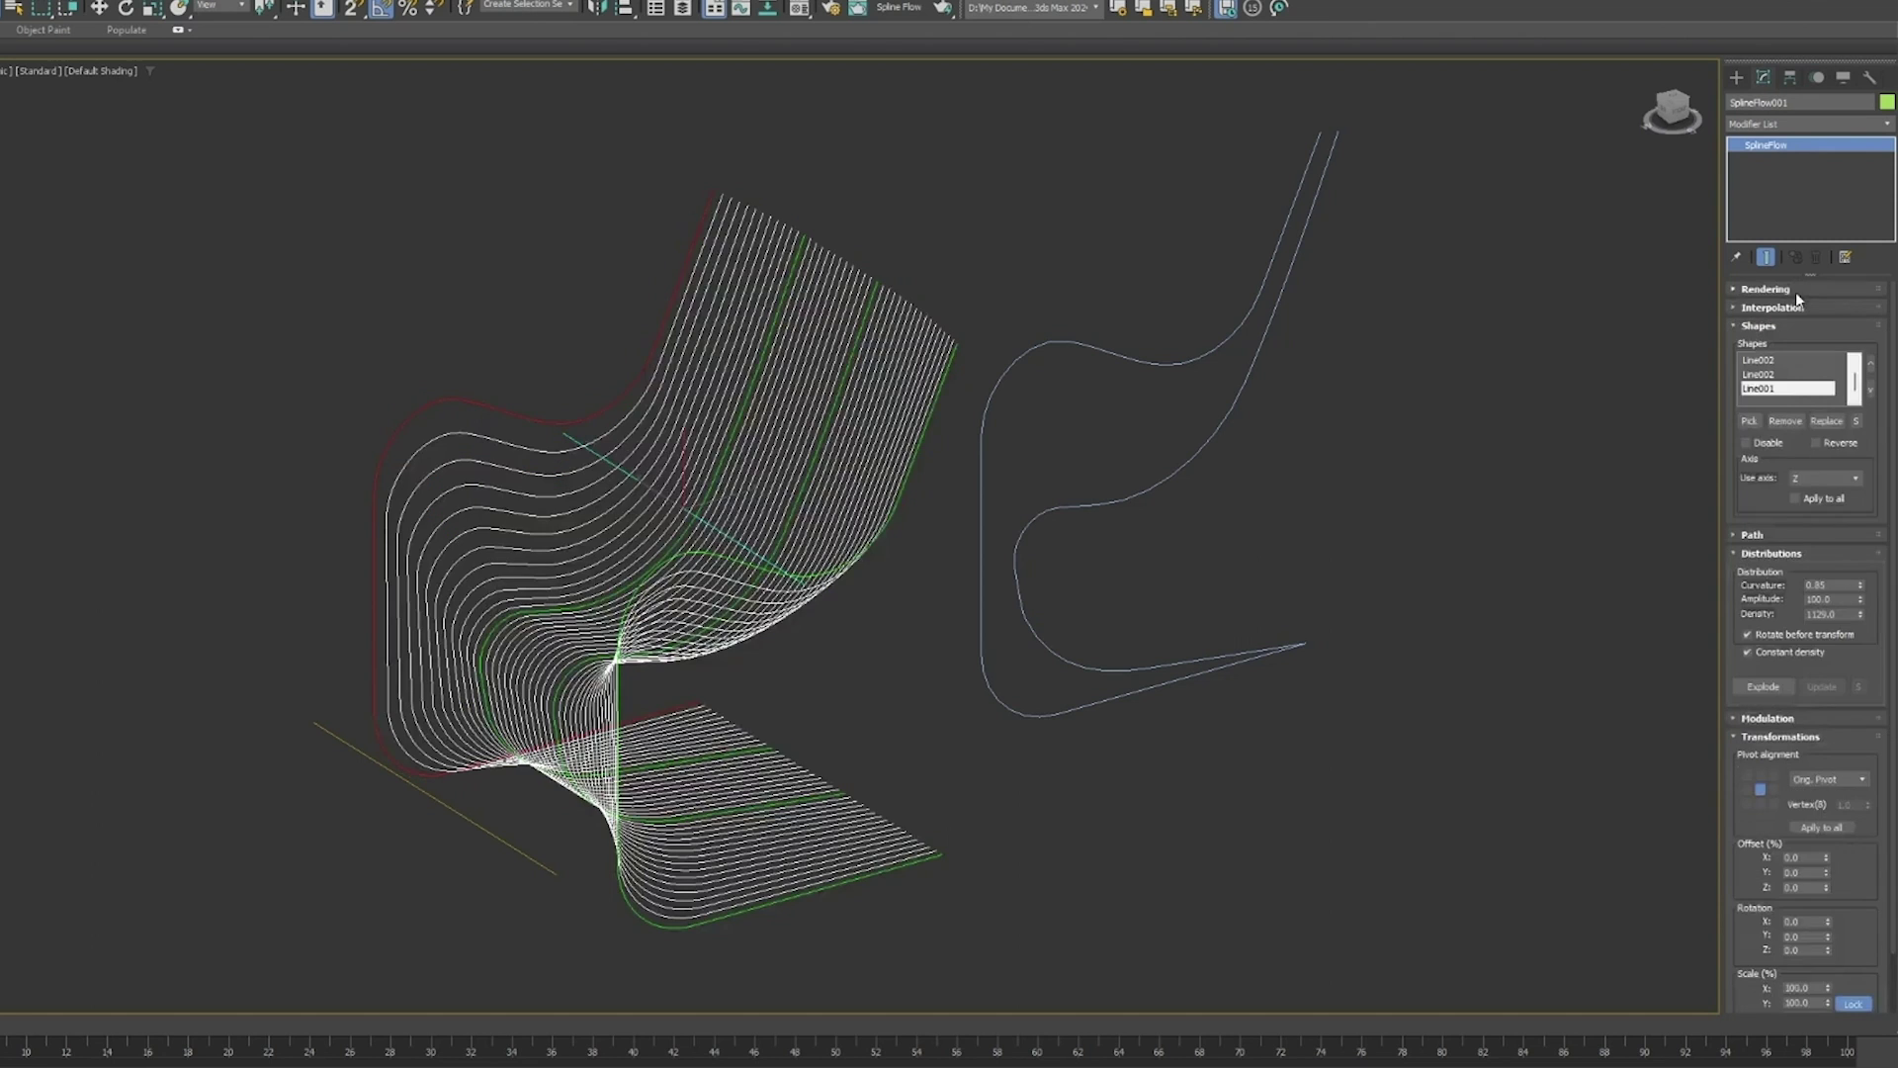
pyautogui.rightClick(1003, 722)
pyautogui.click(1049, 877)
pyautogui.click(688, 587)
pyautogui.click(894, 771)
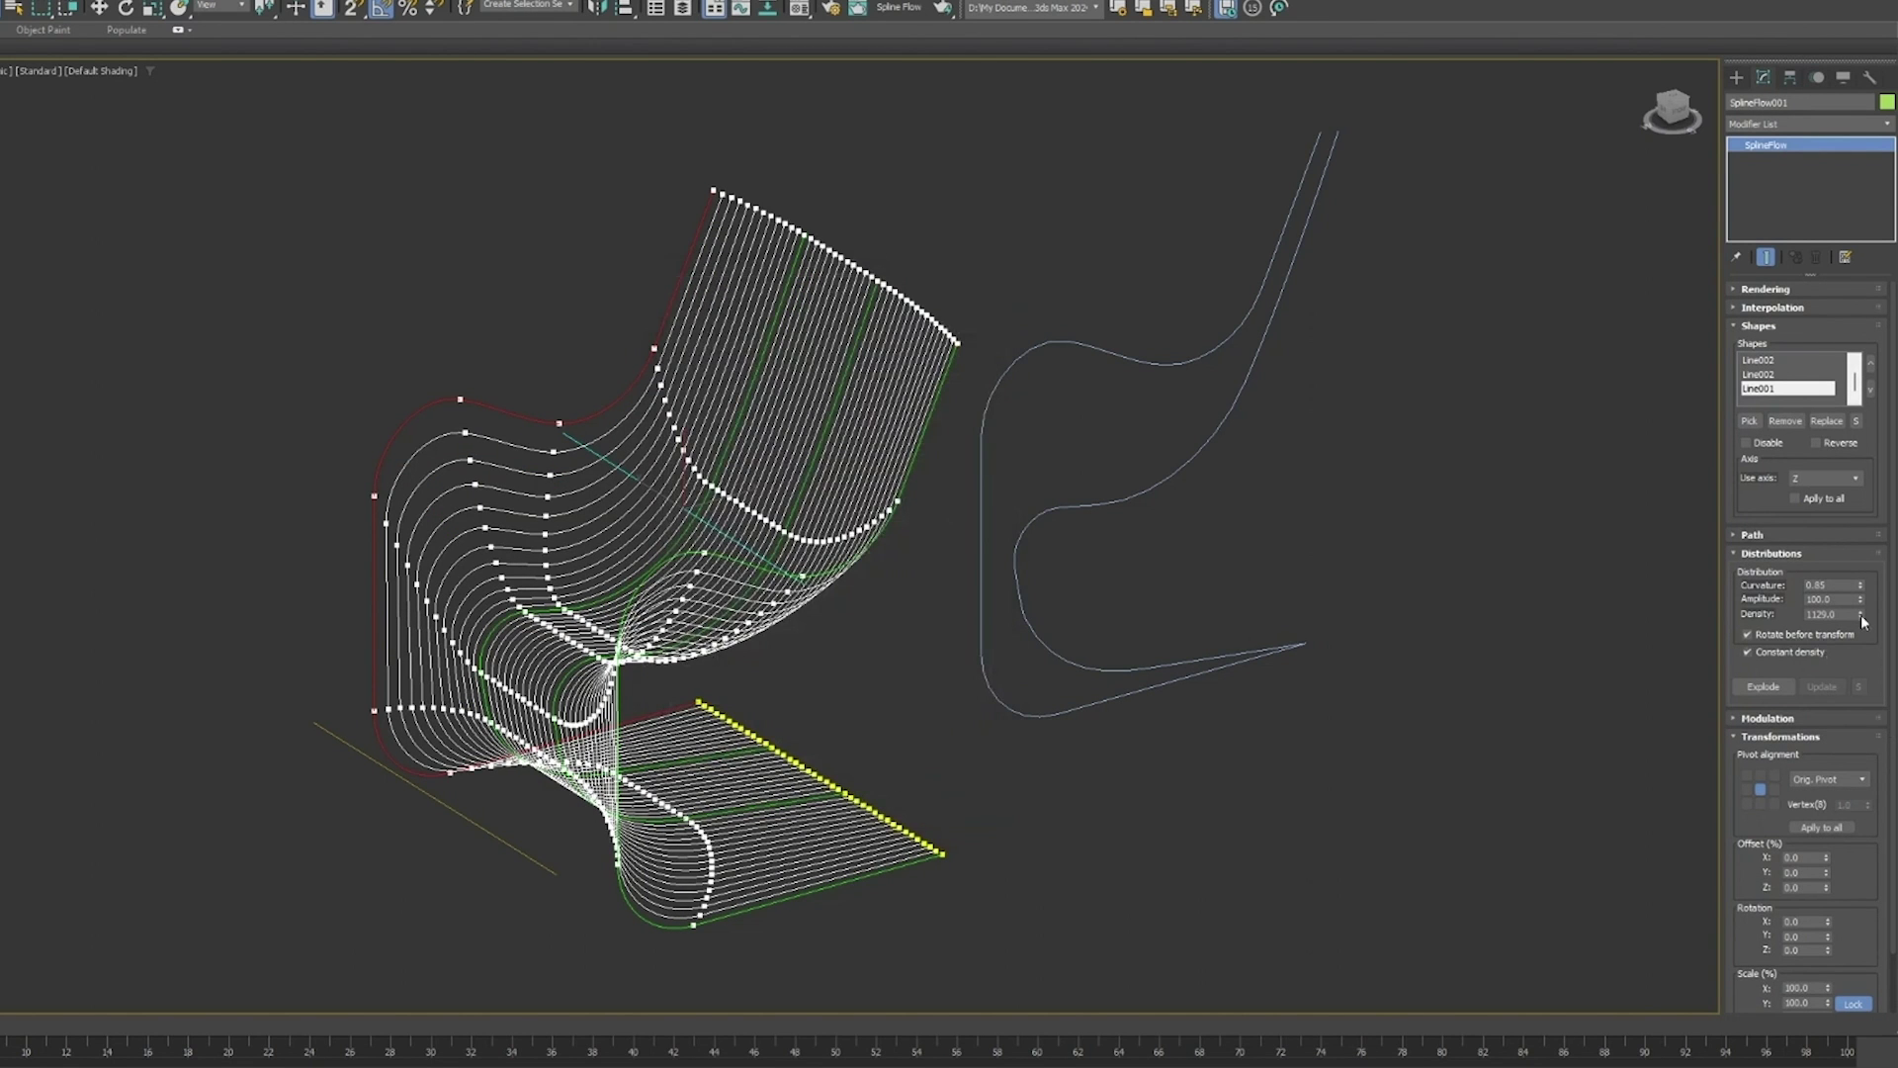
# Set the SplineFlow pivot alignment to Orig. Pivot.
pyautogui.rightClick(1863, 615)
pyautogui.moveTo(1779, 564); pyautogui.dragTo(1774, 499)
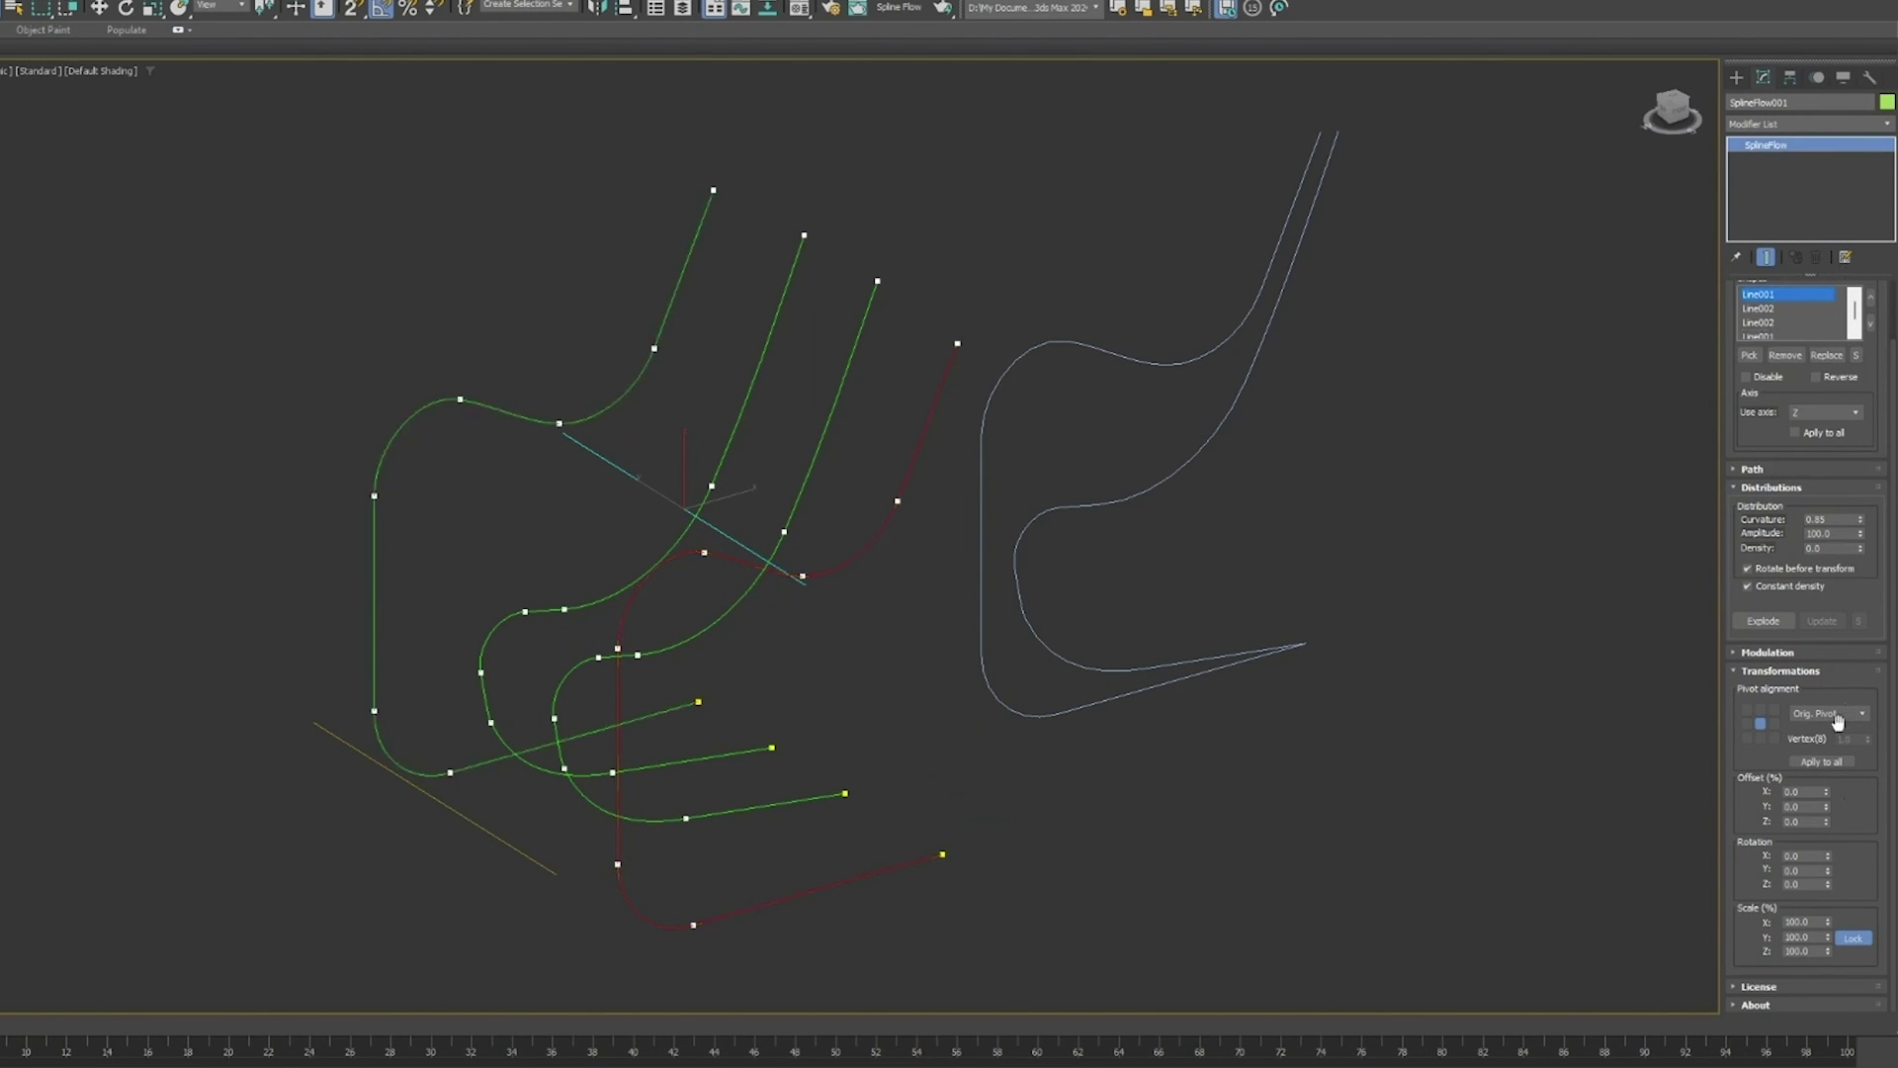
pyautogui.click(1761, 723)
pyautogui.click(1832, 763)
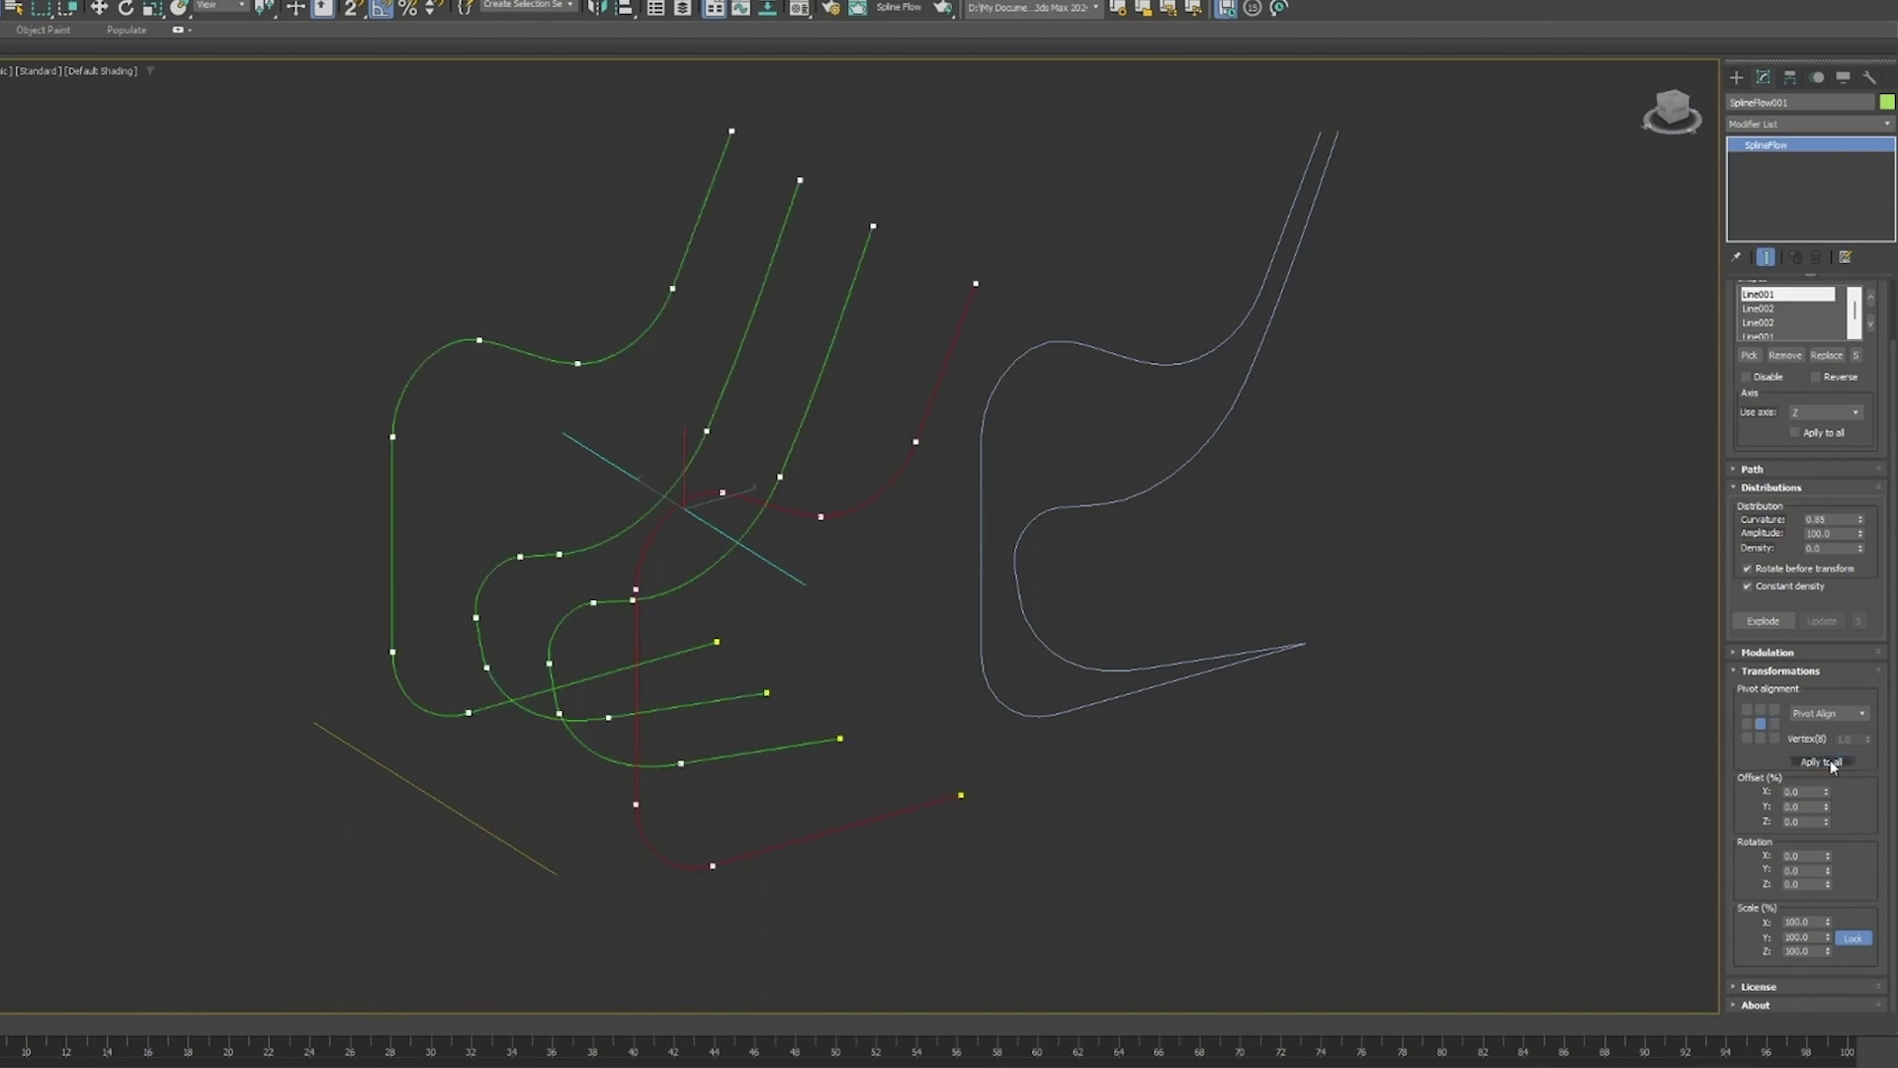
pyautogui.click(1824, 739)
# Move Line002's pivot down with Affect Pivot Only, reshaping the green splines.
pyautogui.click(1232, 405)
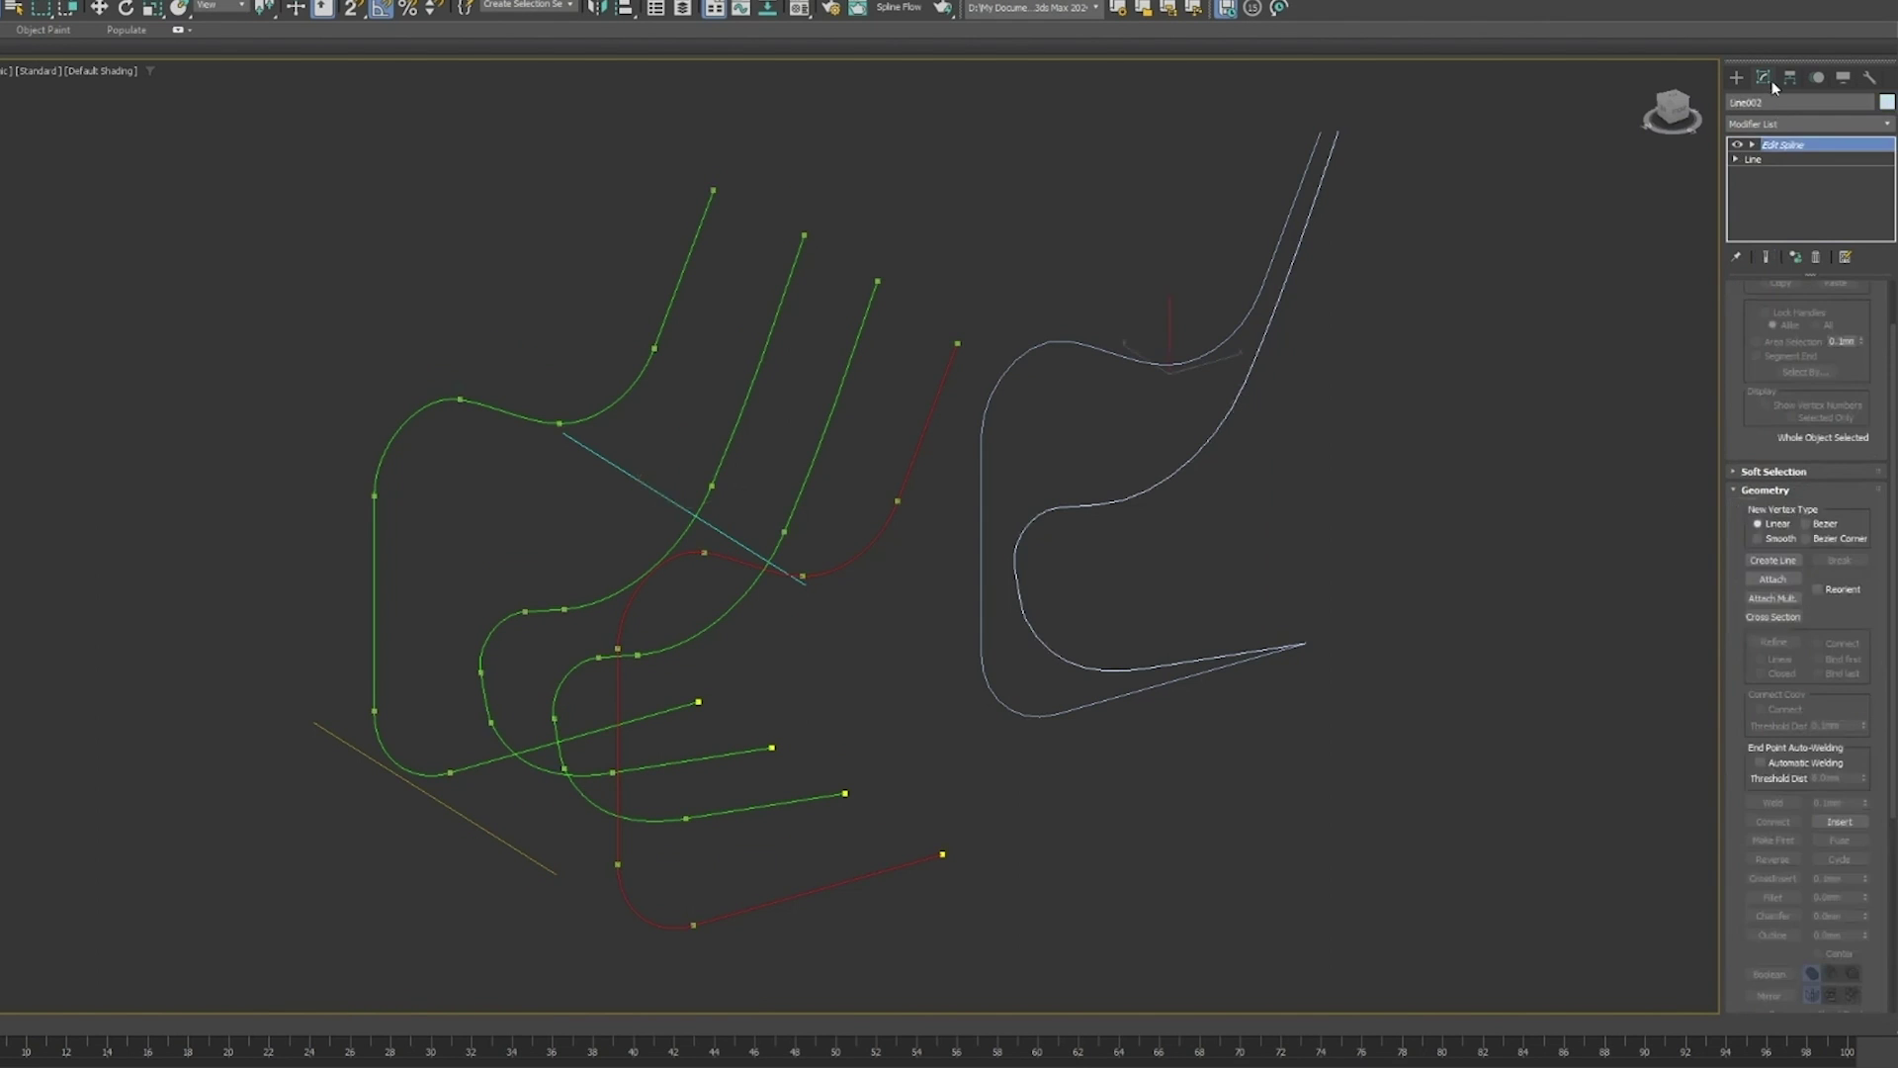
pyautogui.click(1790, 77)
pyautogui.click(1806, 192)
pyautogui.rightClick(1256, 336)
pyautogui.click(1168, 225)
pyautogui.moveTo(1168, 225); pyautogui.dragTo(1170, 411)
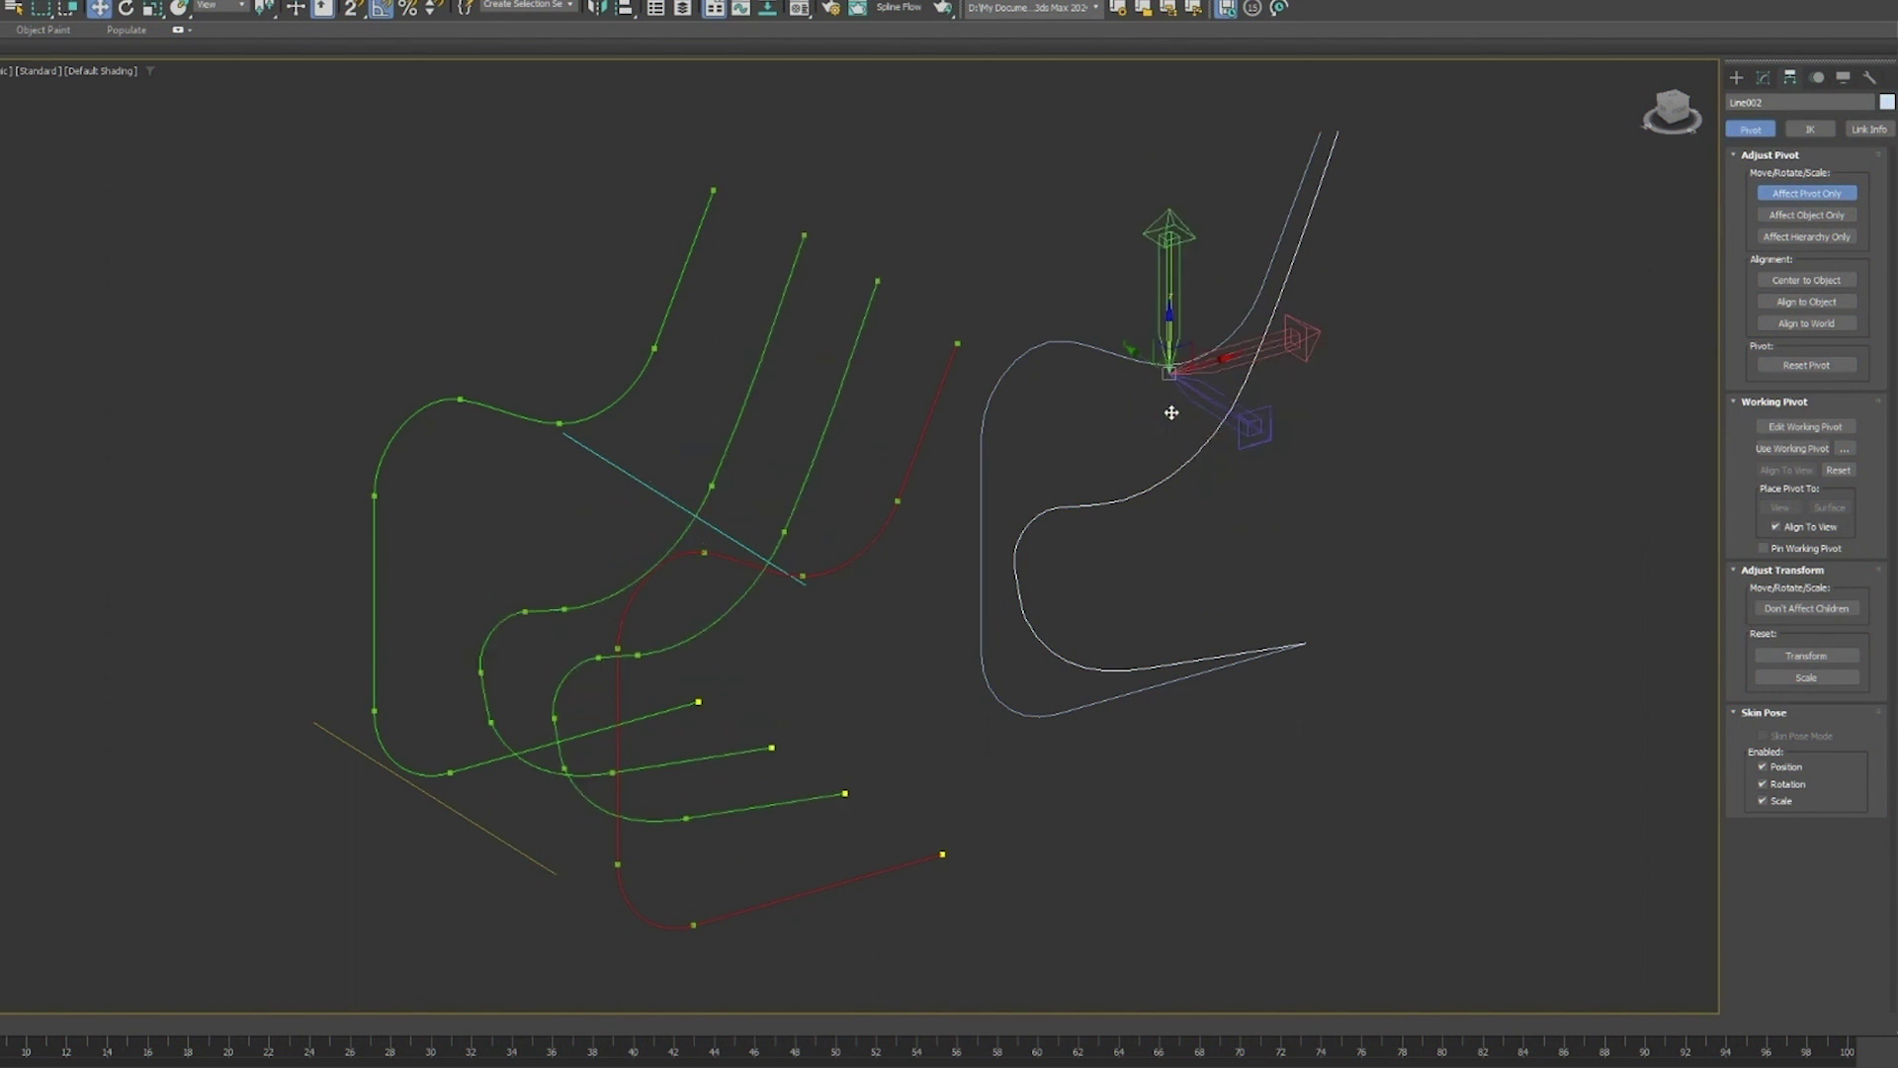
# Reapply Orig. Pivot alignment, set strand density to 1000 and raise the curvature.
pyautogui.click(1762, 78)
pyautogui.click(1827, 713)
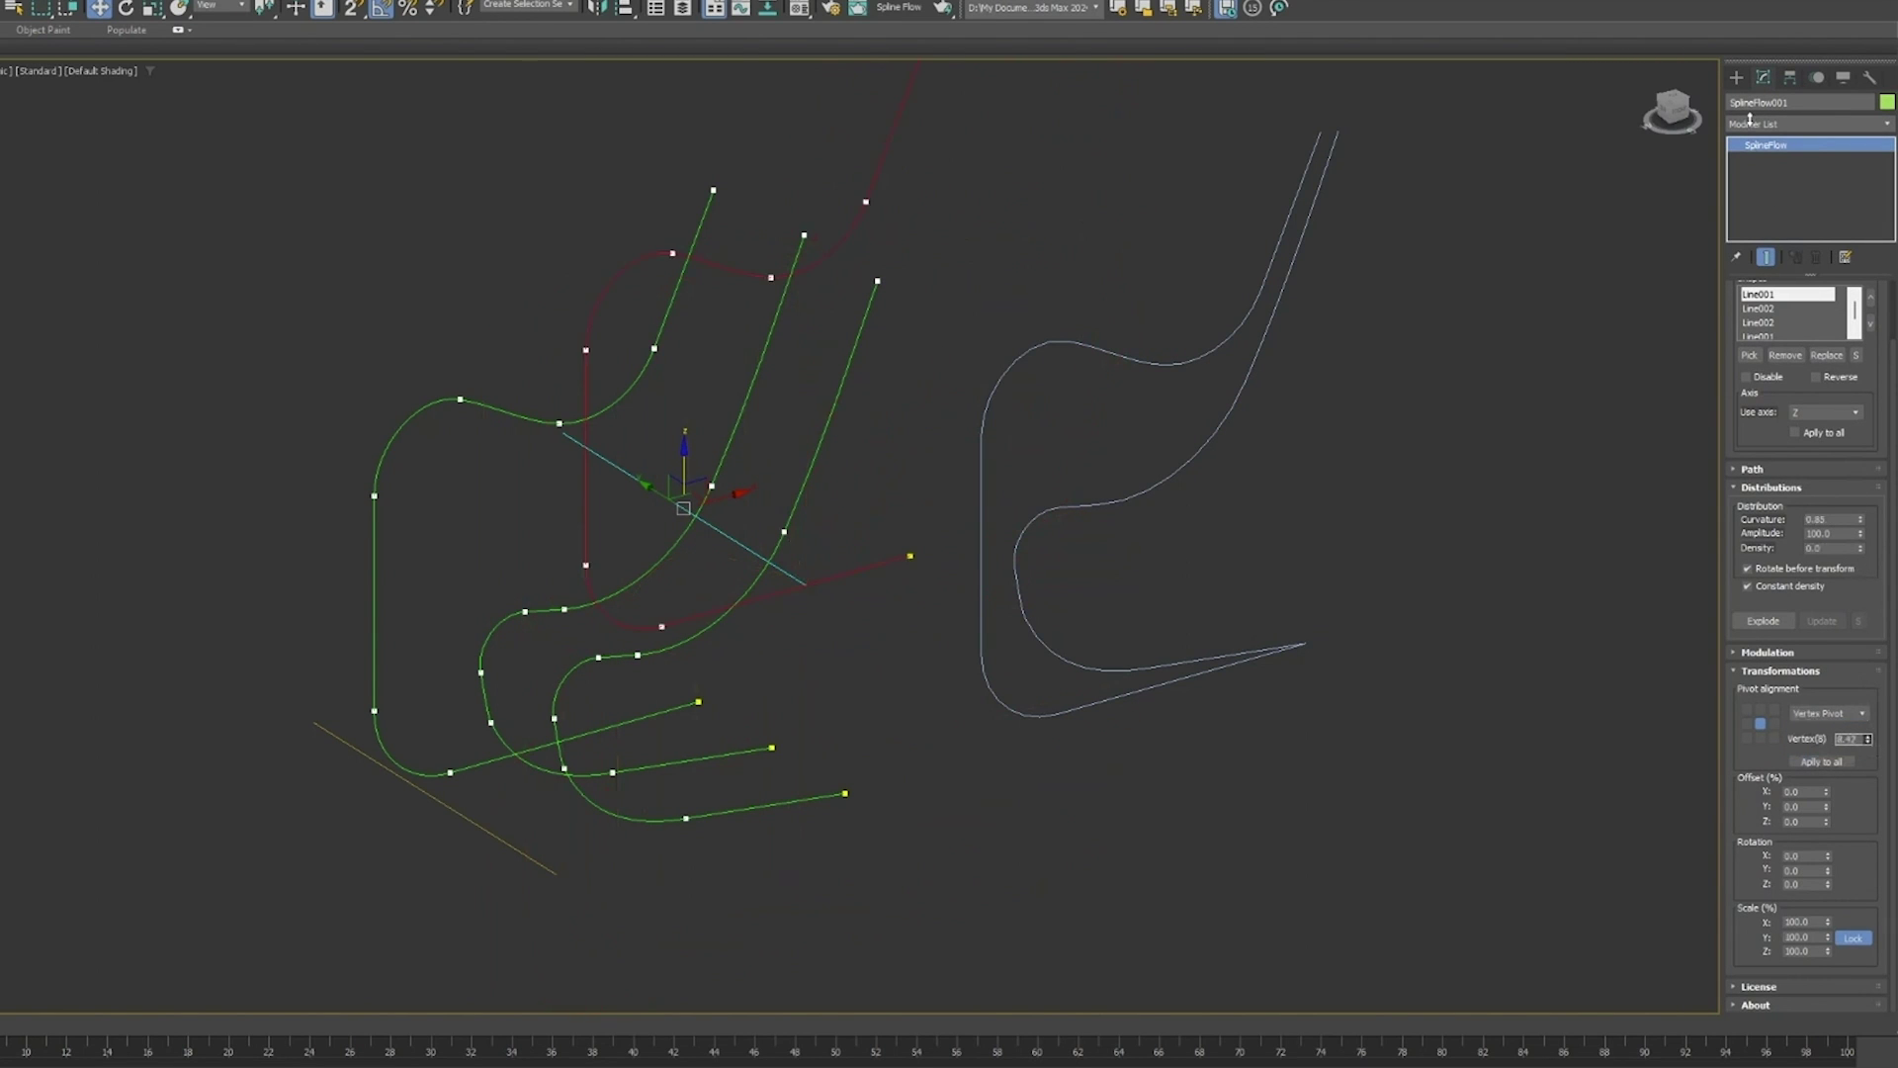
pyautogui.click(1842, 762)
pyautogui.click(1827, 713)
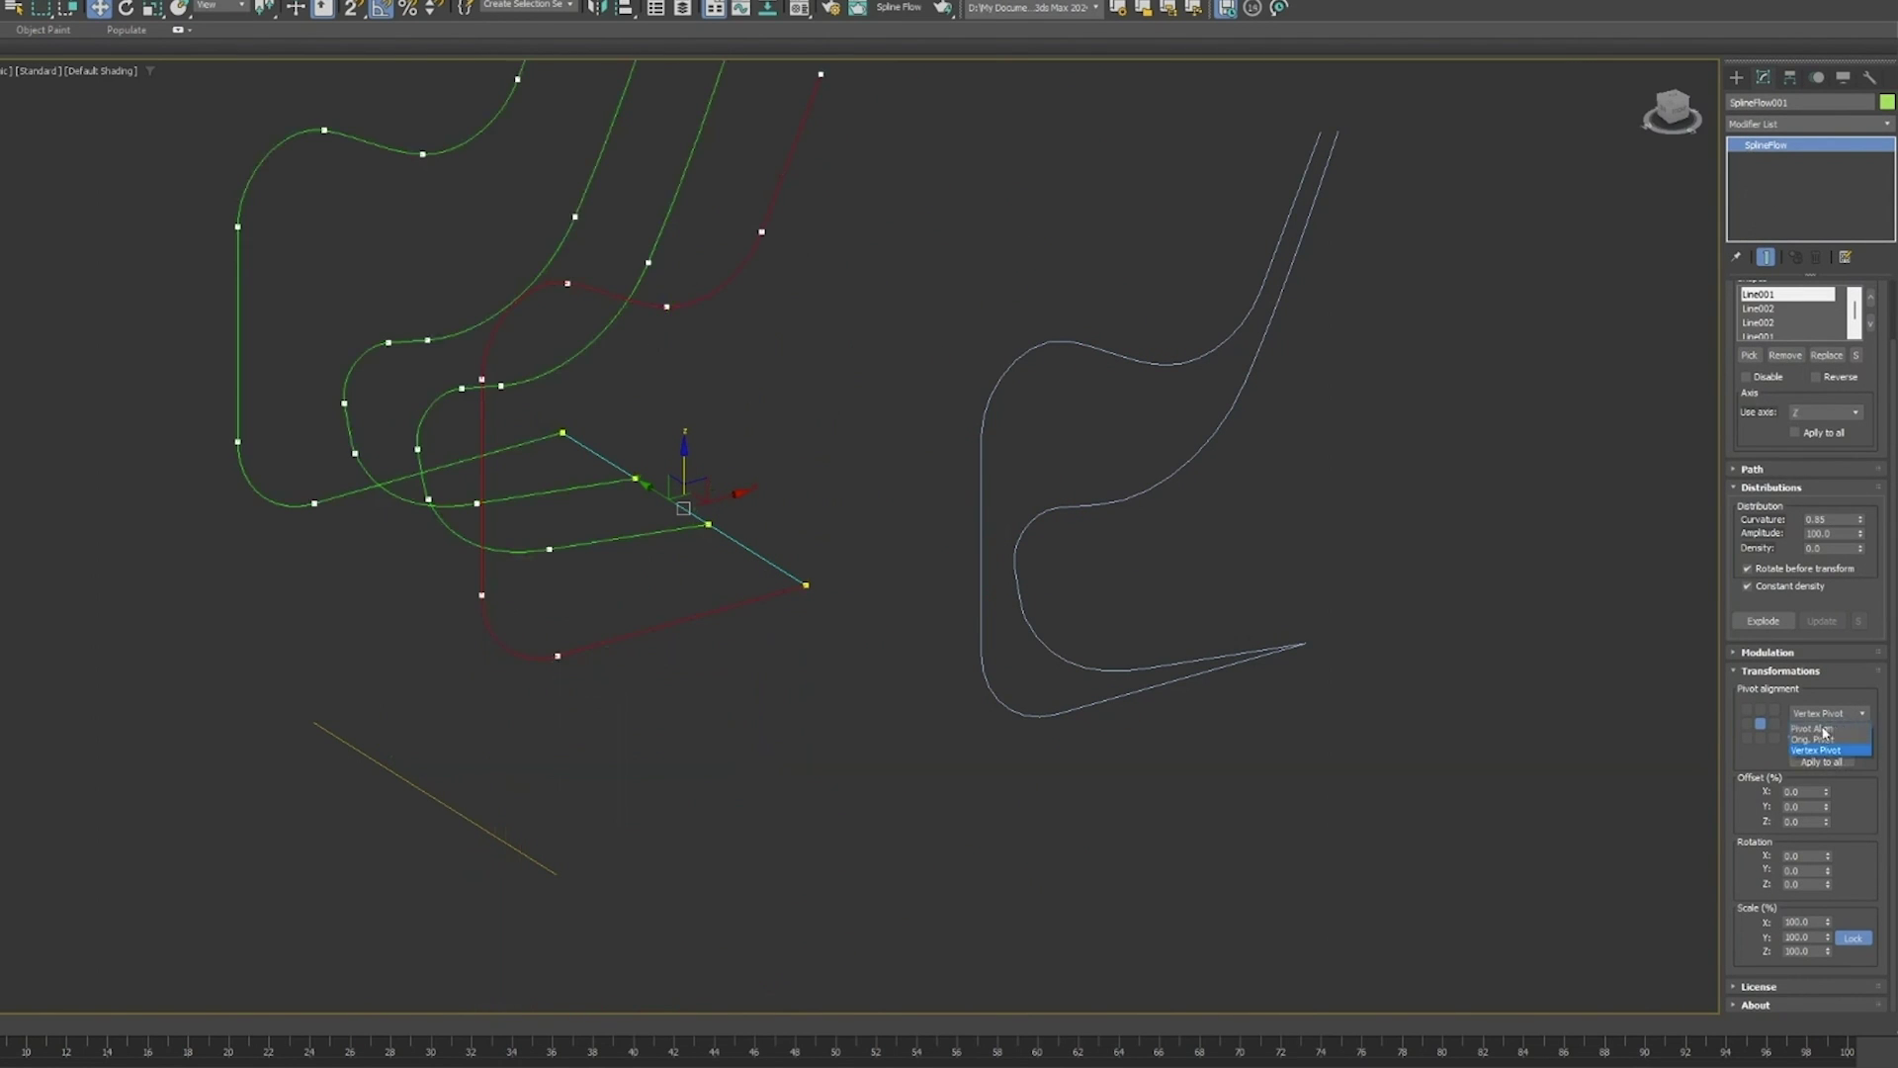
pyautogui.click(1822, 762)
pyautogui.write('1000')
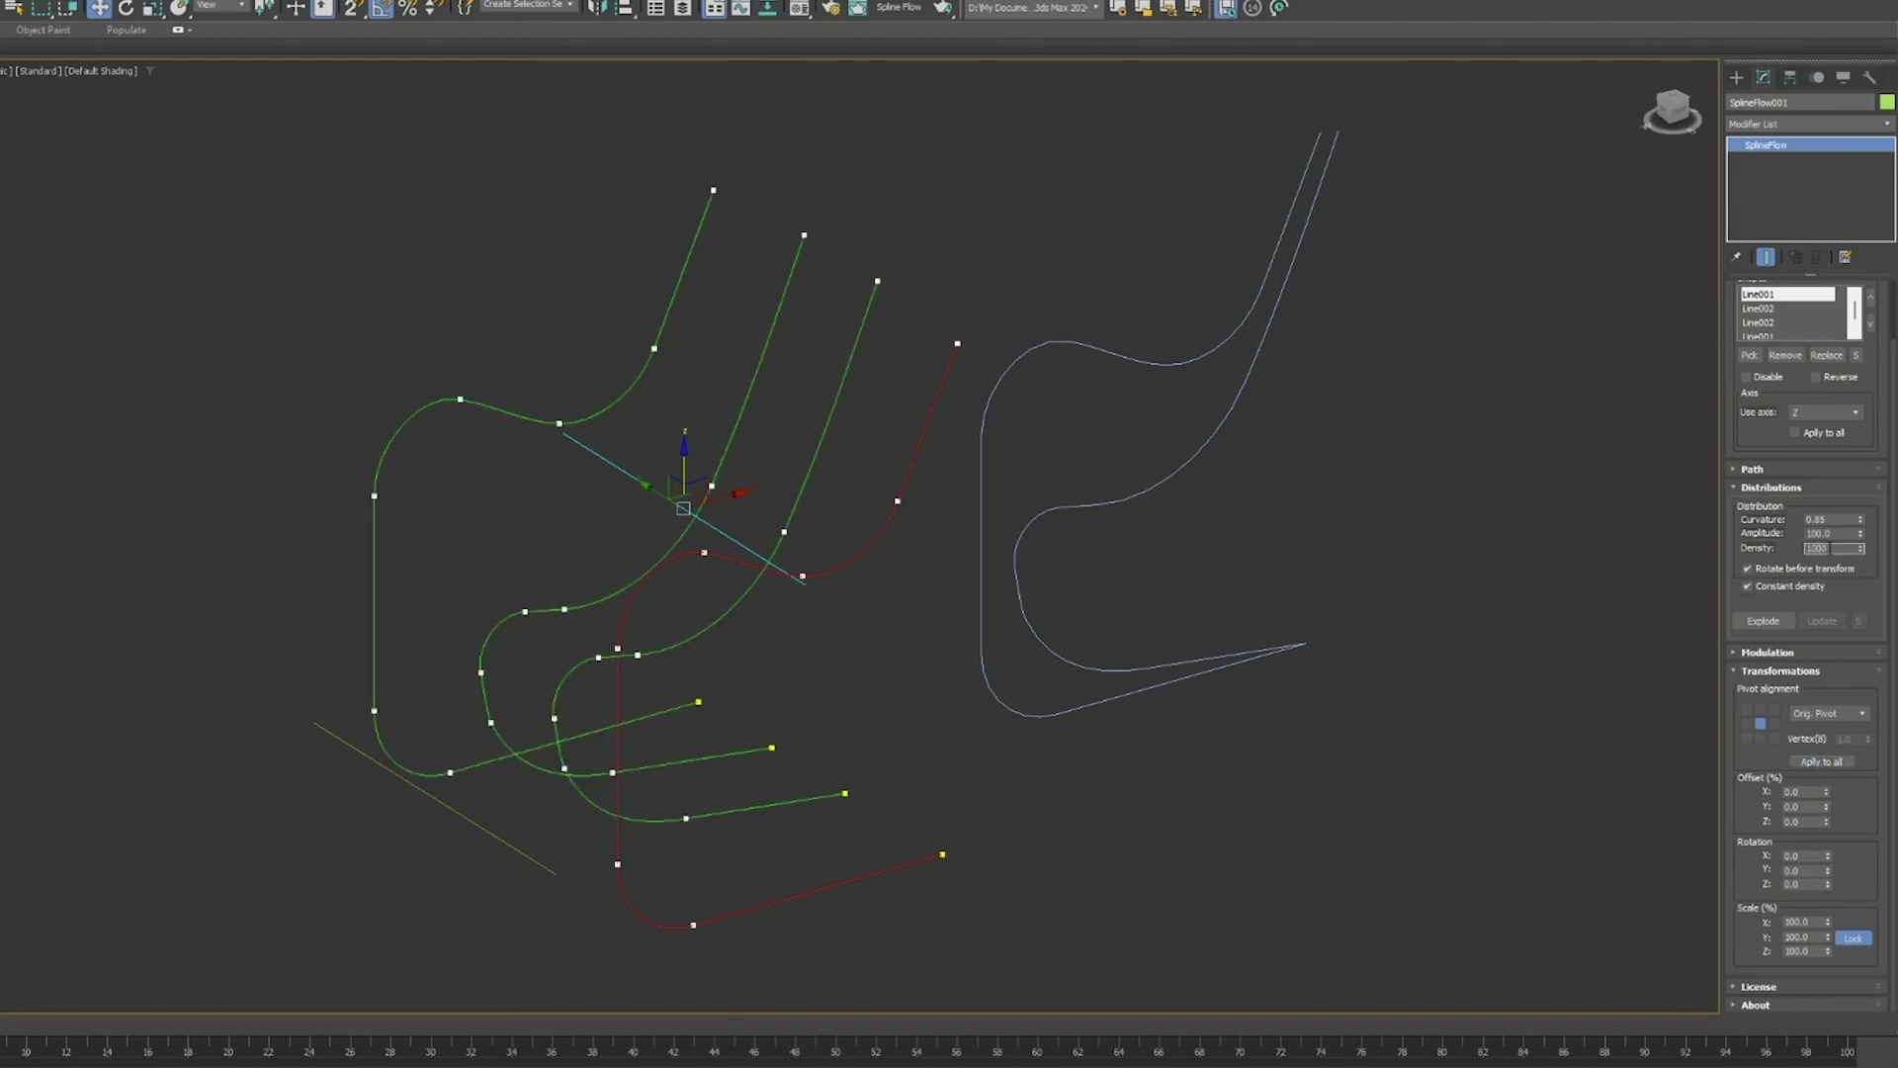
pyautogui.press('Return')
pyautogui.moveTo(1860, 521); pyautogui.dragTo(1855, 413)
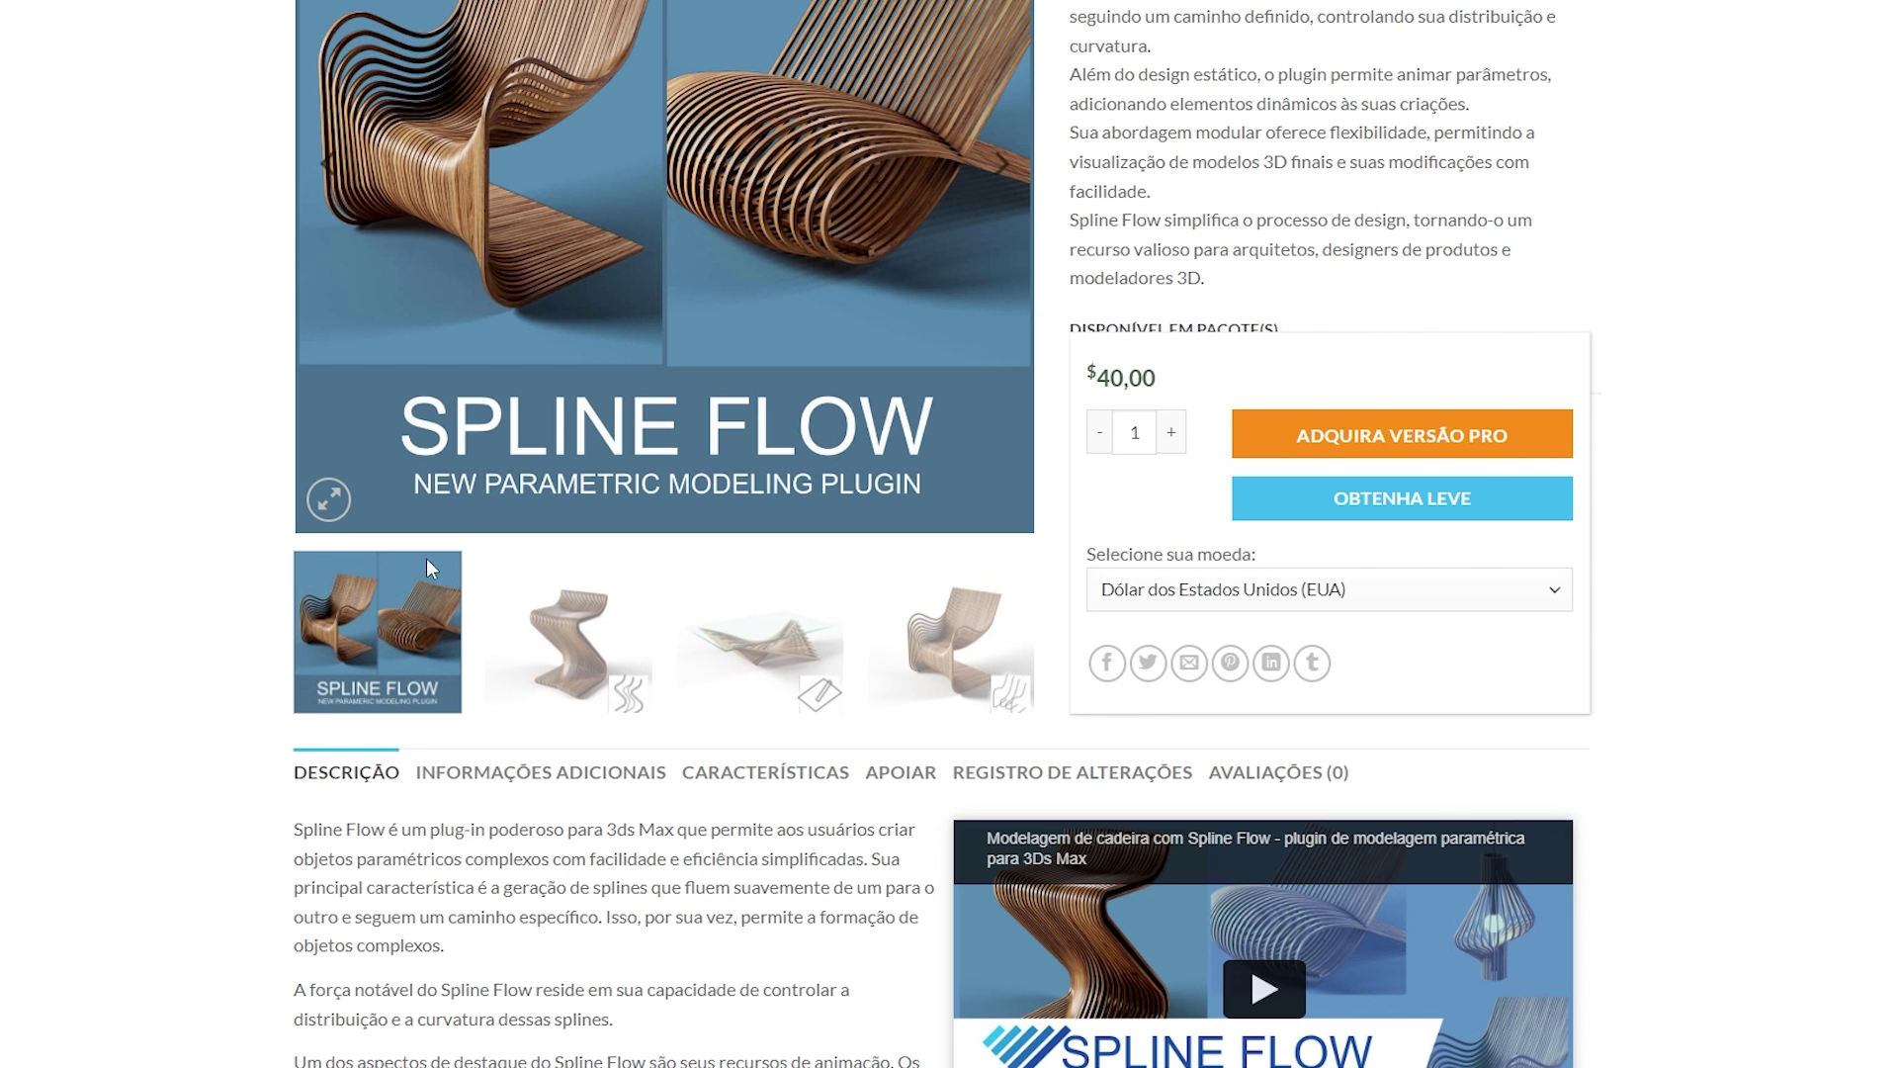
pyautogui.scroll(-3, 297, 664)
pyautogui.scroll(-5, 320, 643)
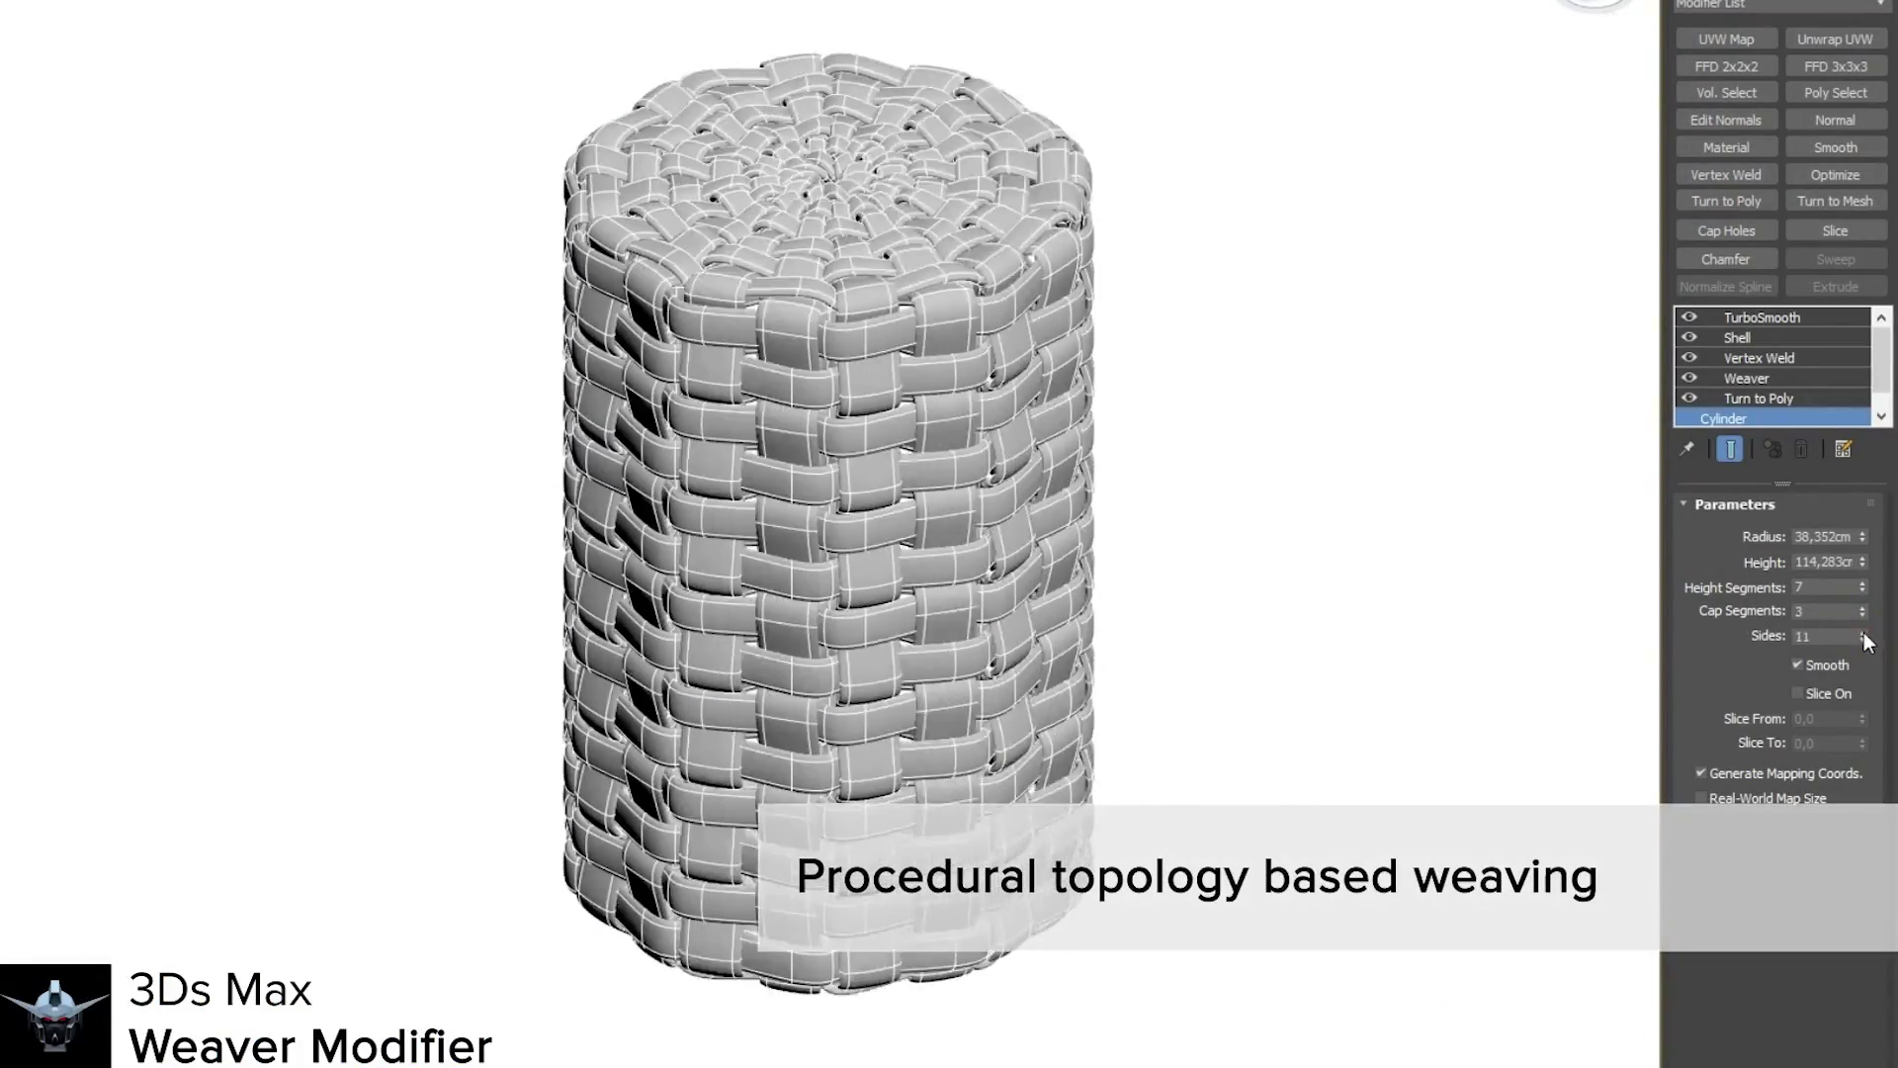
# Add cylinder cap segments, uncheck Quad weave, then enable TurboSmooth, Shell and Vertex Weld on the chair.
pyautogui.moveTo(1862, 612); pyautogui.dragTo(1862, 593)
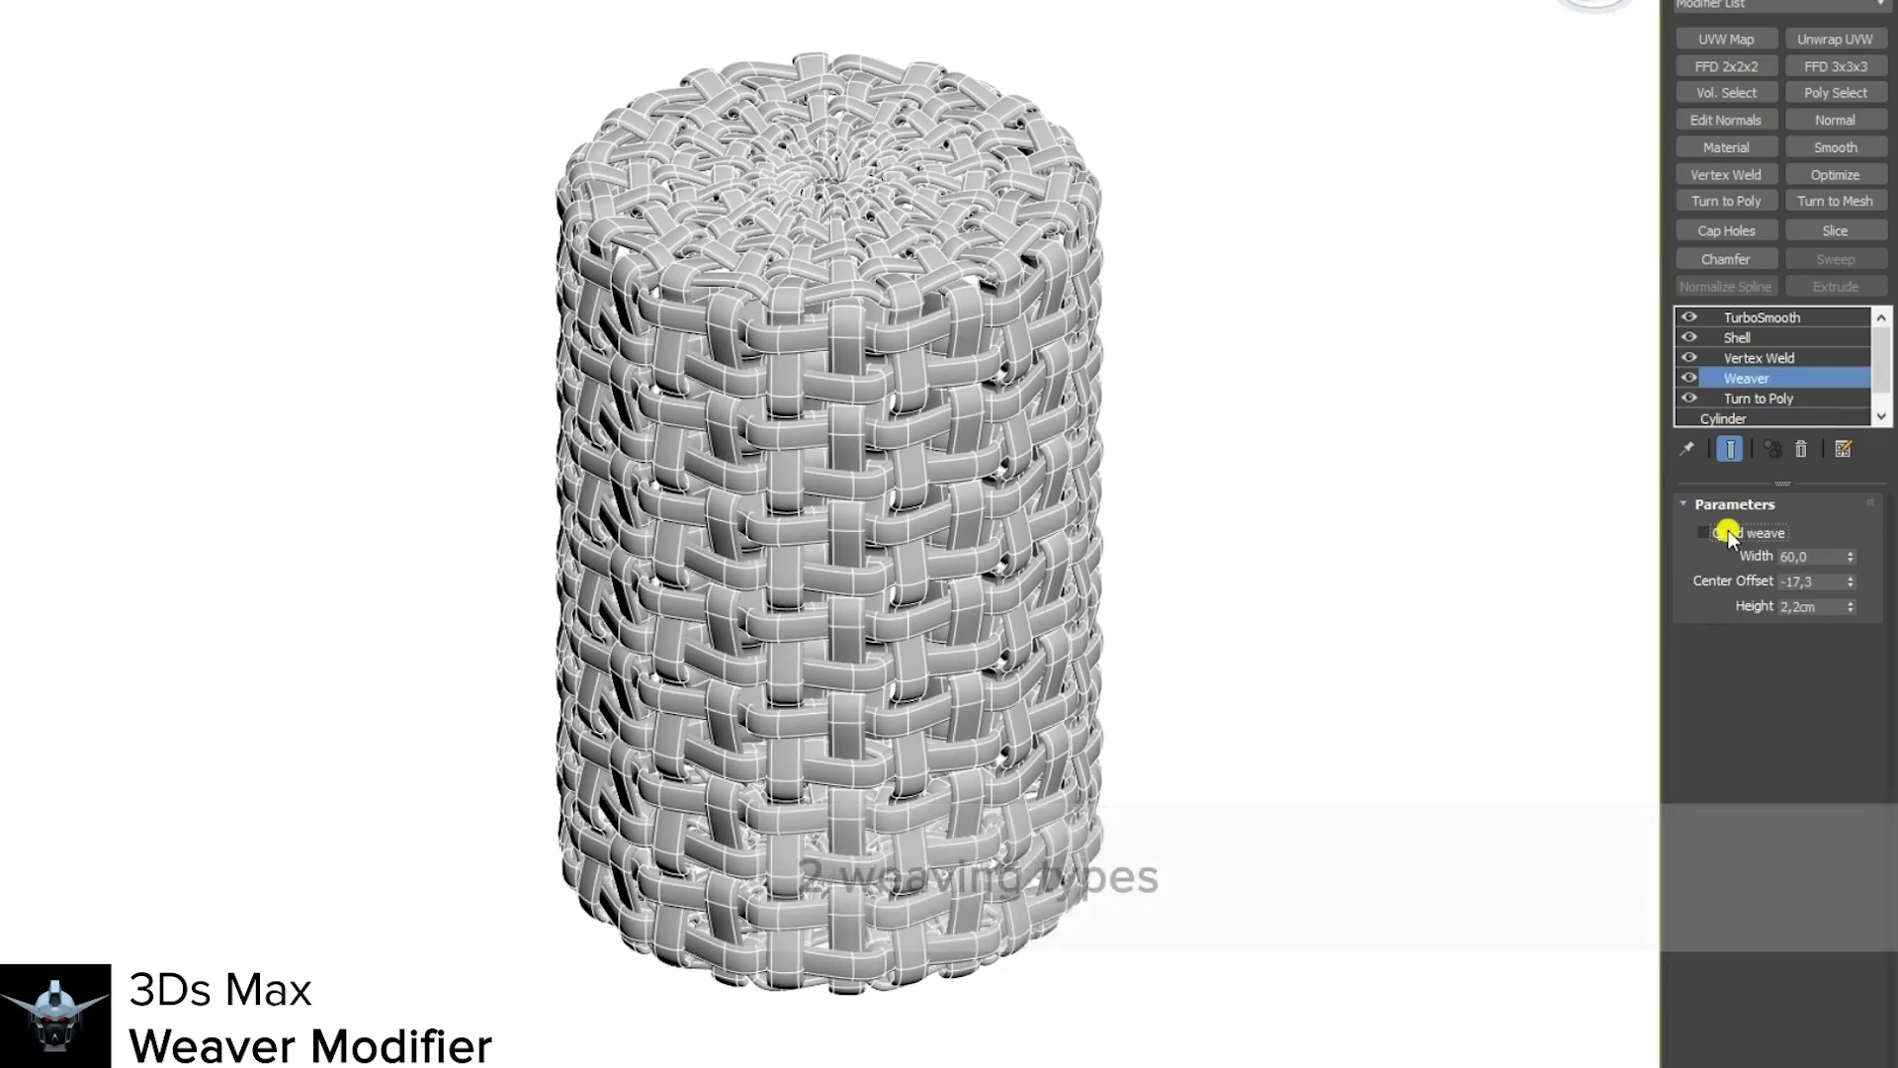
pyautogui.click(1702, 531)
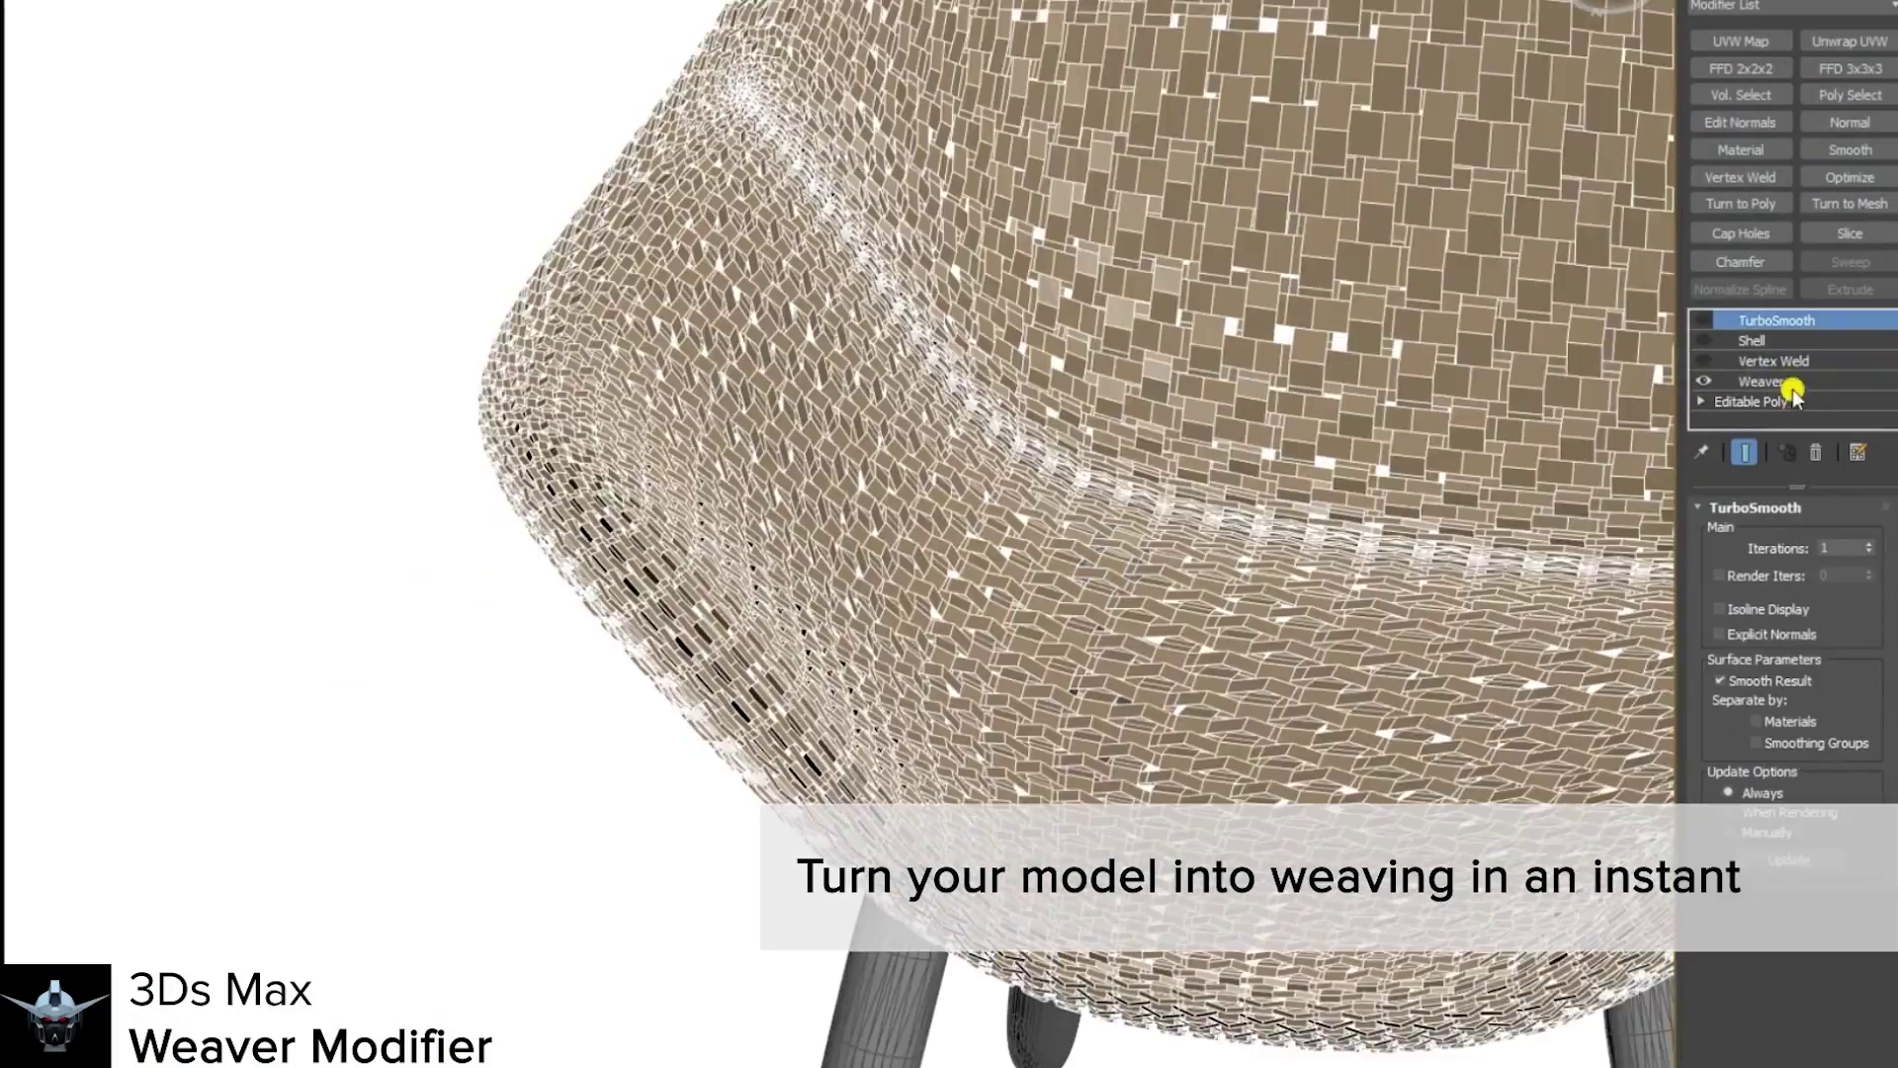
pyautogui.click(1780, 381)
pyautogui.click(1702, 319)
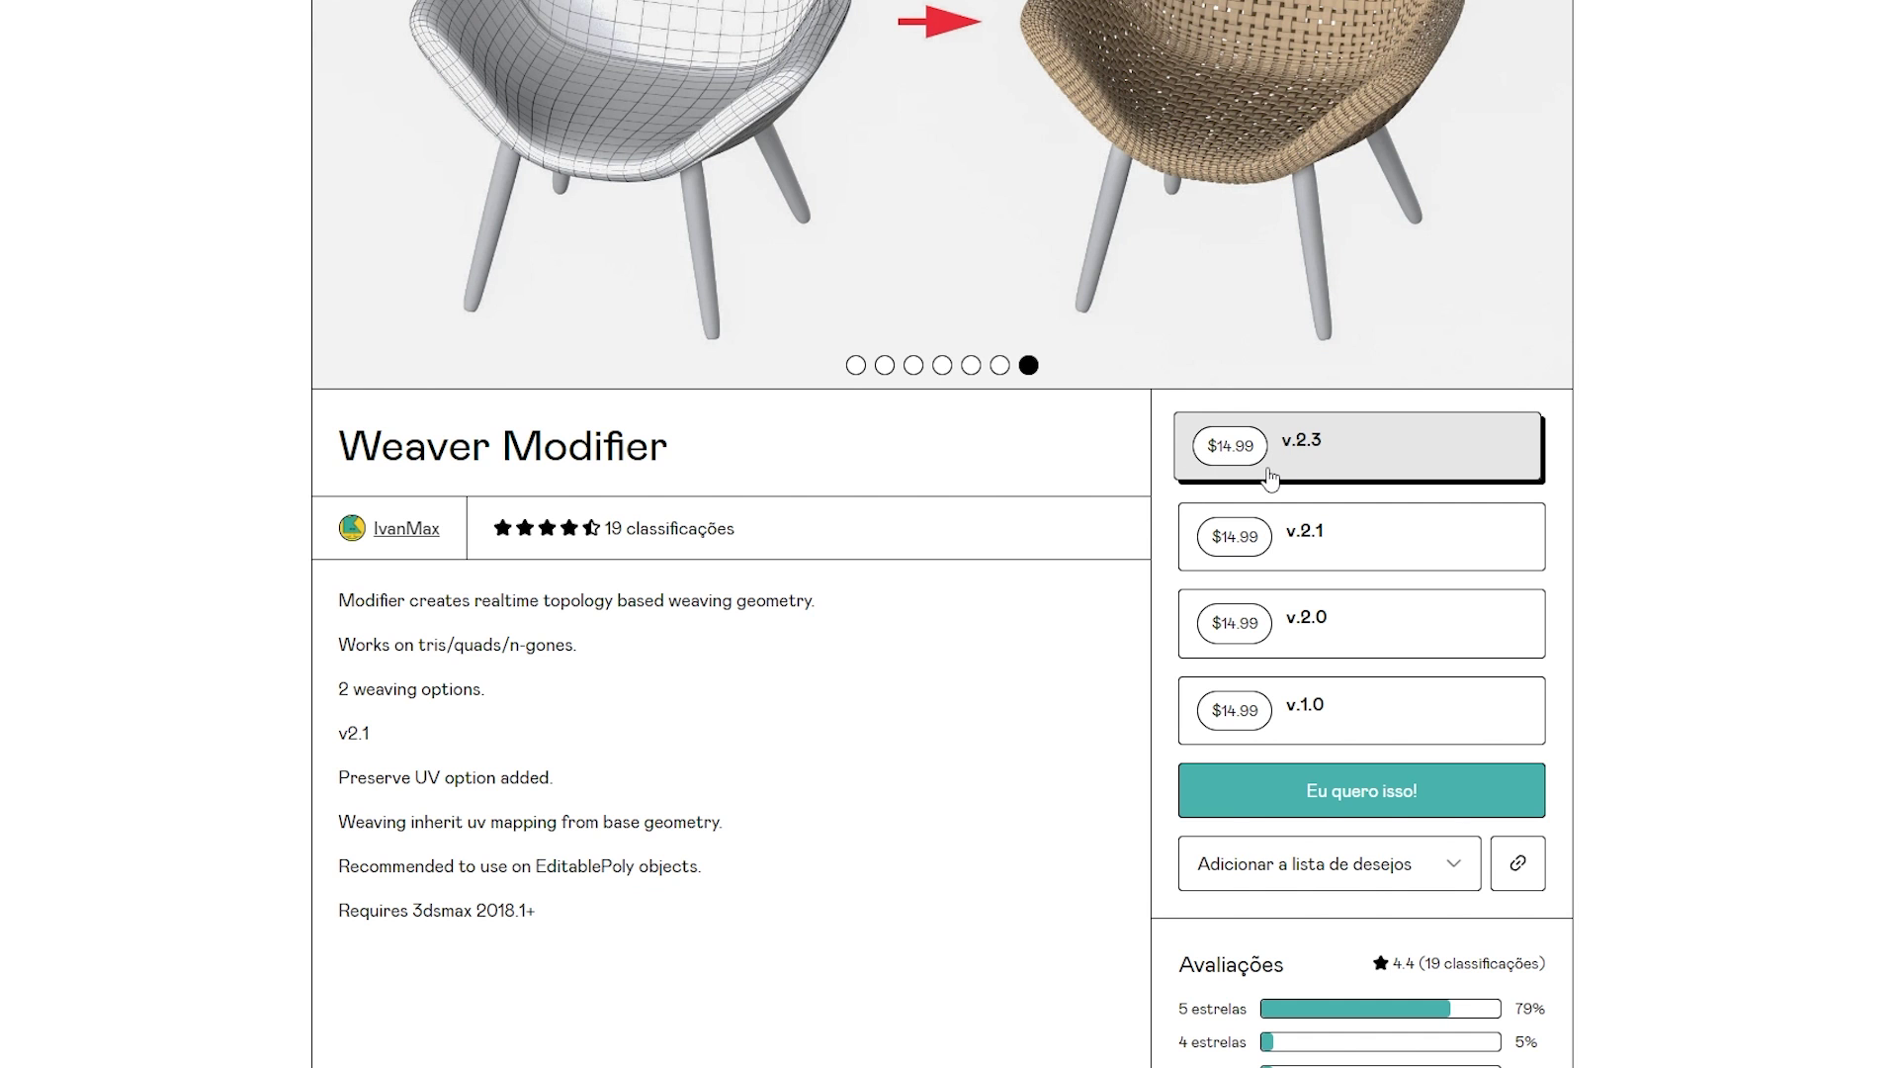
# Step the Weaver gallery back past the cloth, woven collection and teapot slides to the hat video.
pyautogui.scroll(4, 1001, 774)
pyautogui.click(1000, 758)
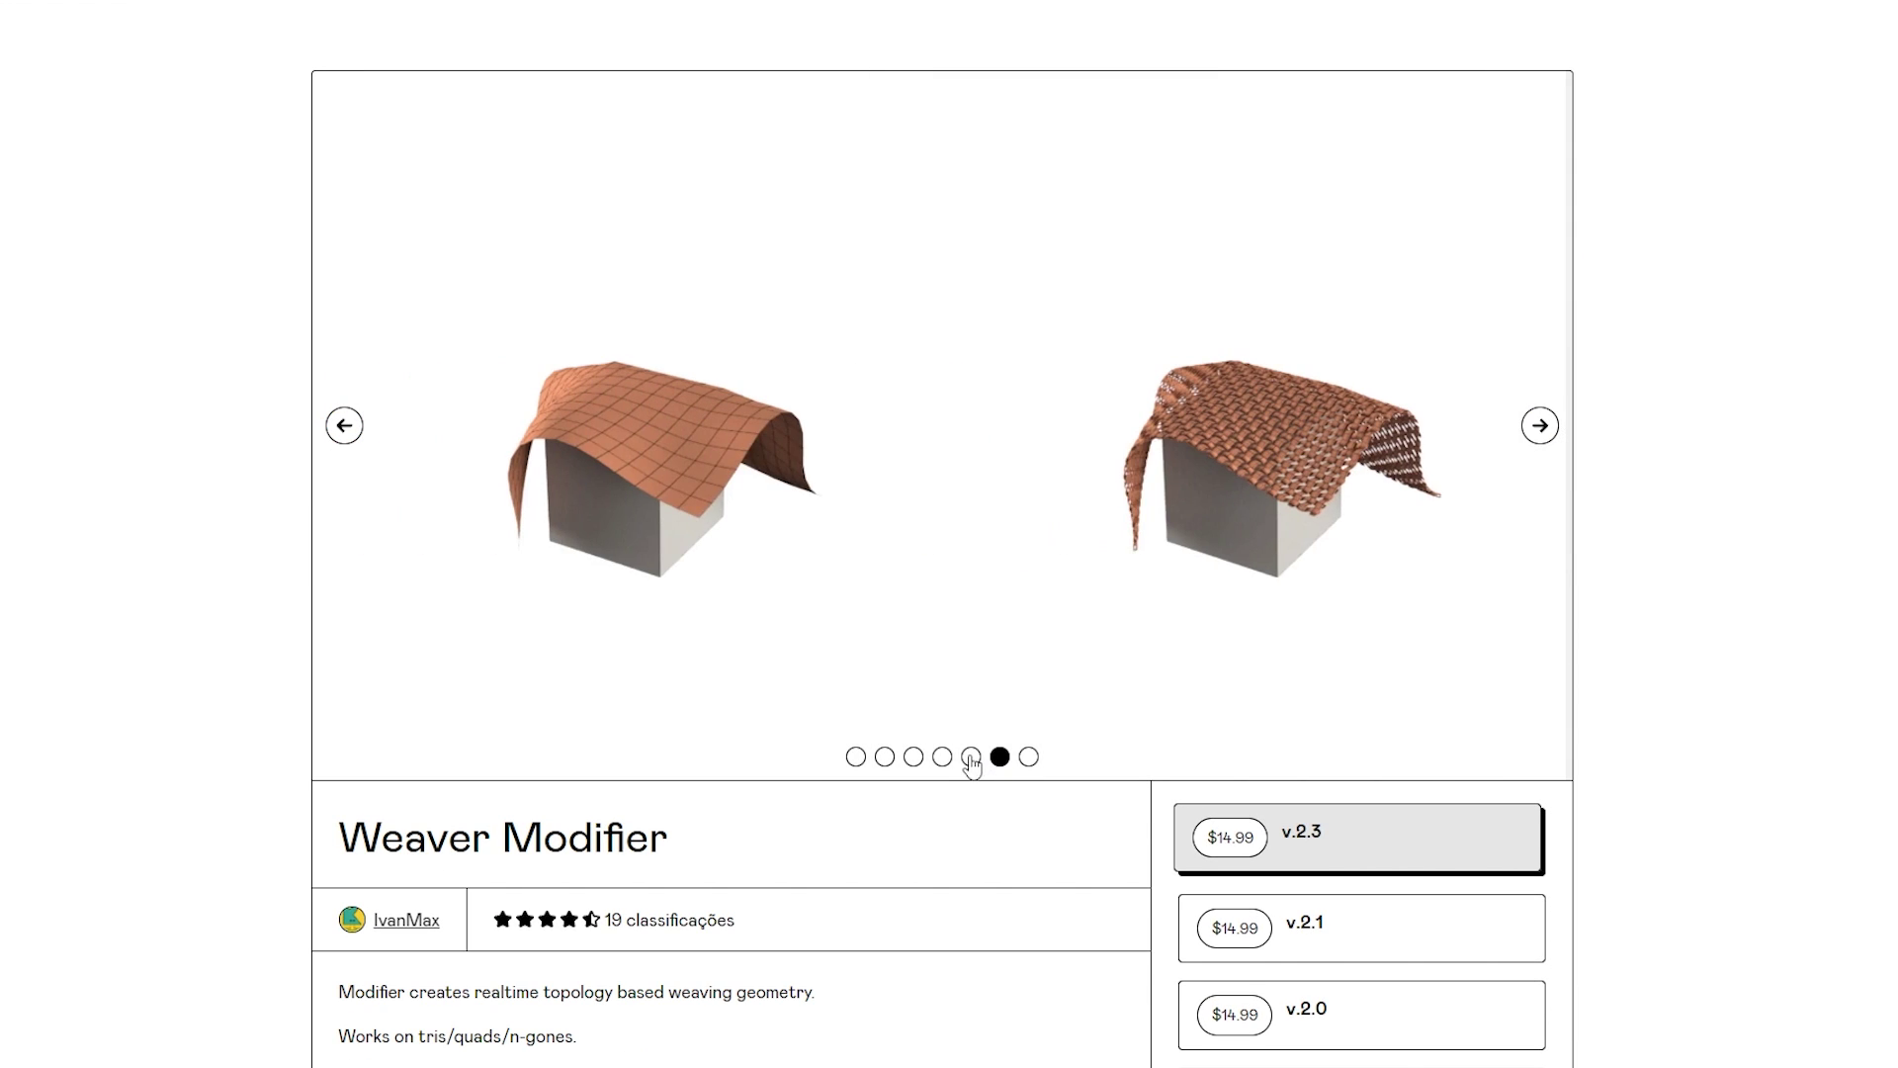
pyautogui.click(971, 758)
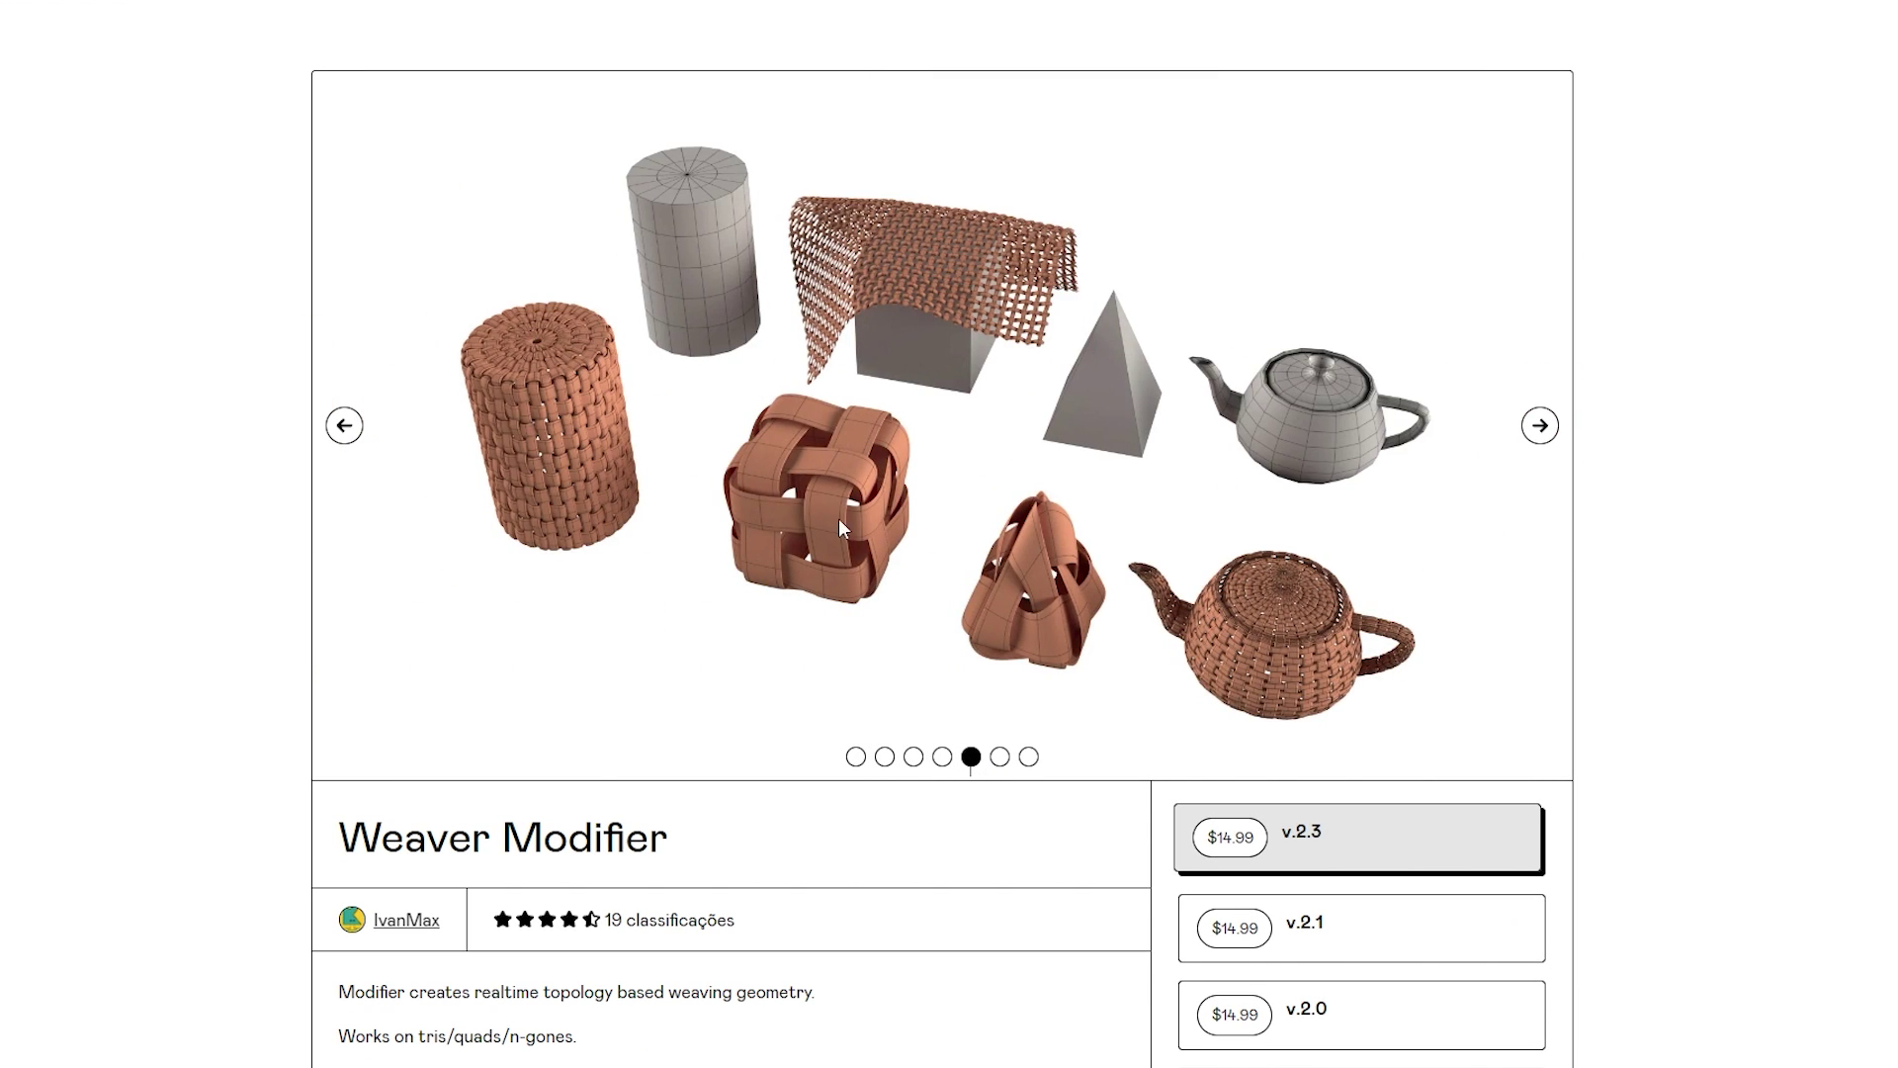
pyautogui.click(943, 758)
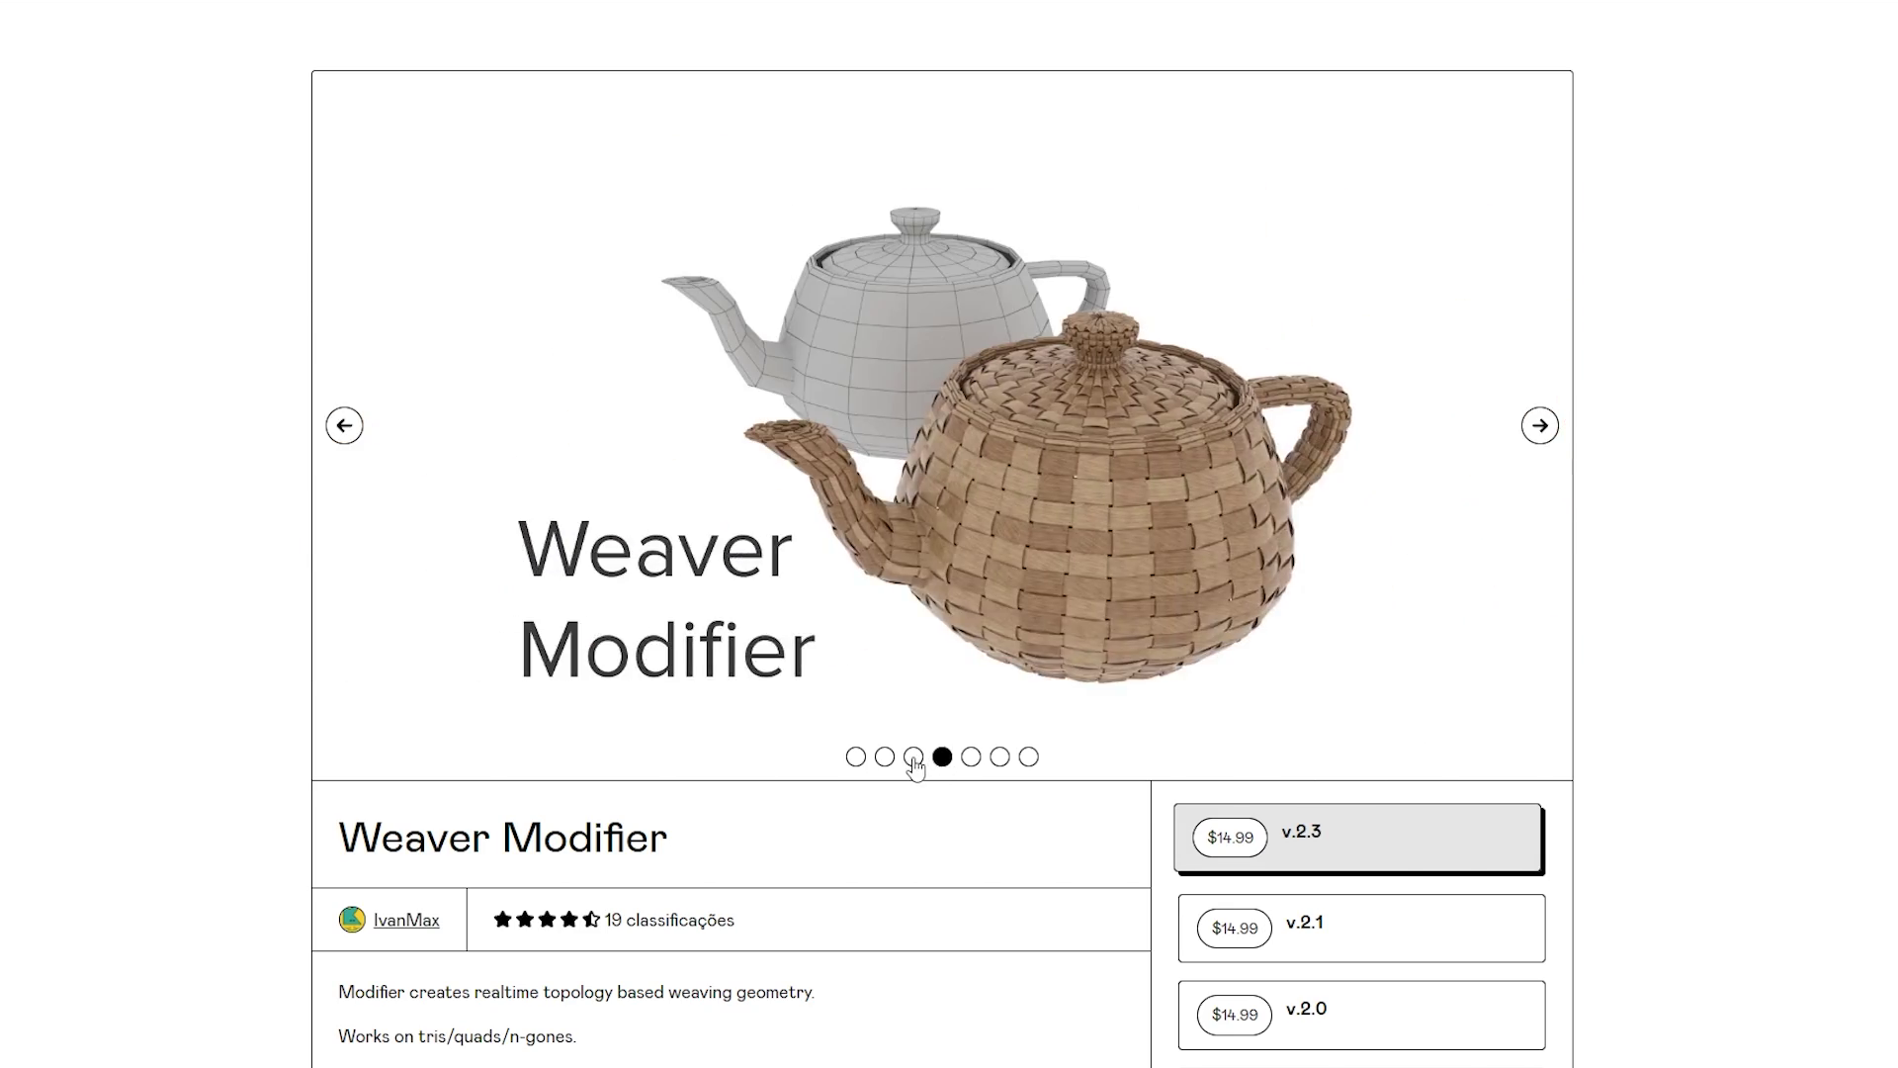
pyautogui.click(914, 757)
pyautogui.click(346, 431)
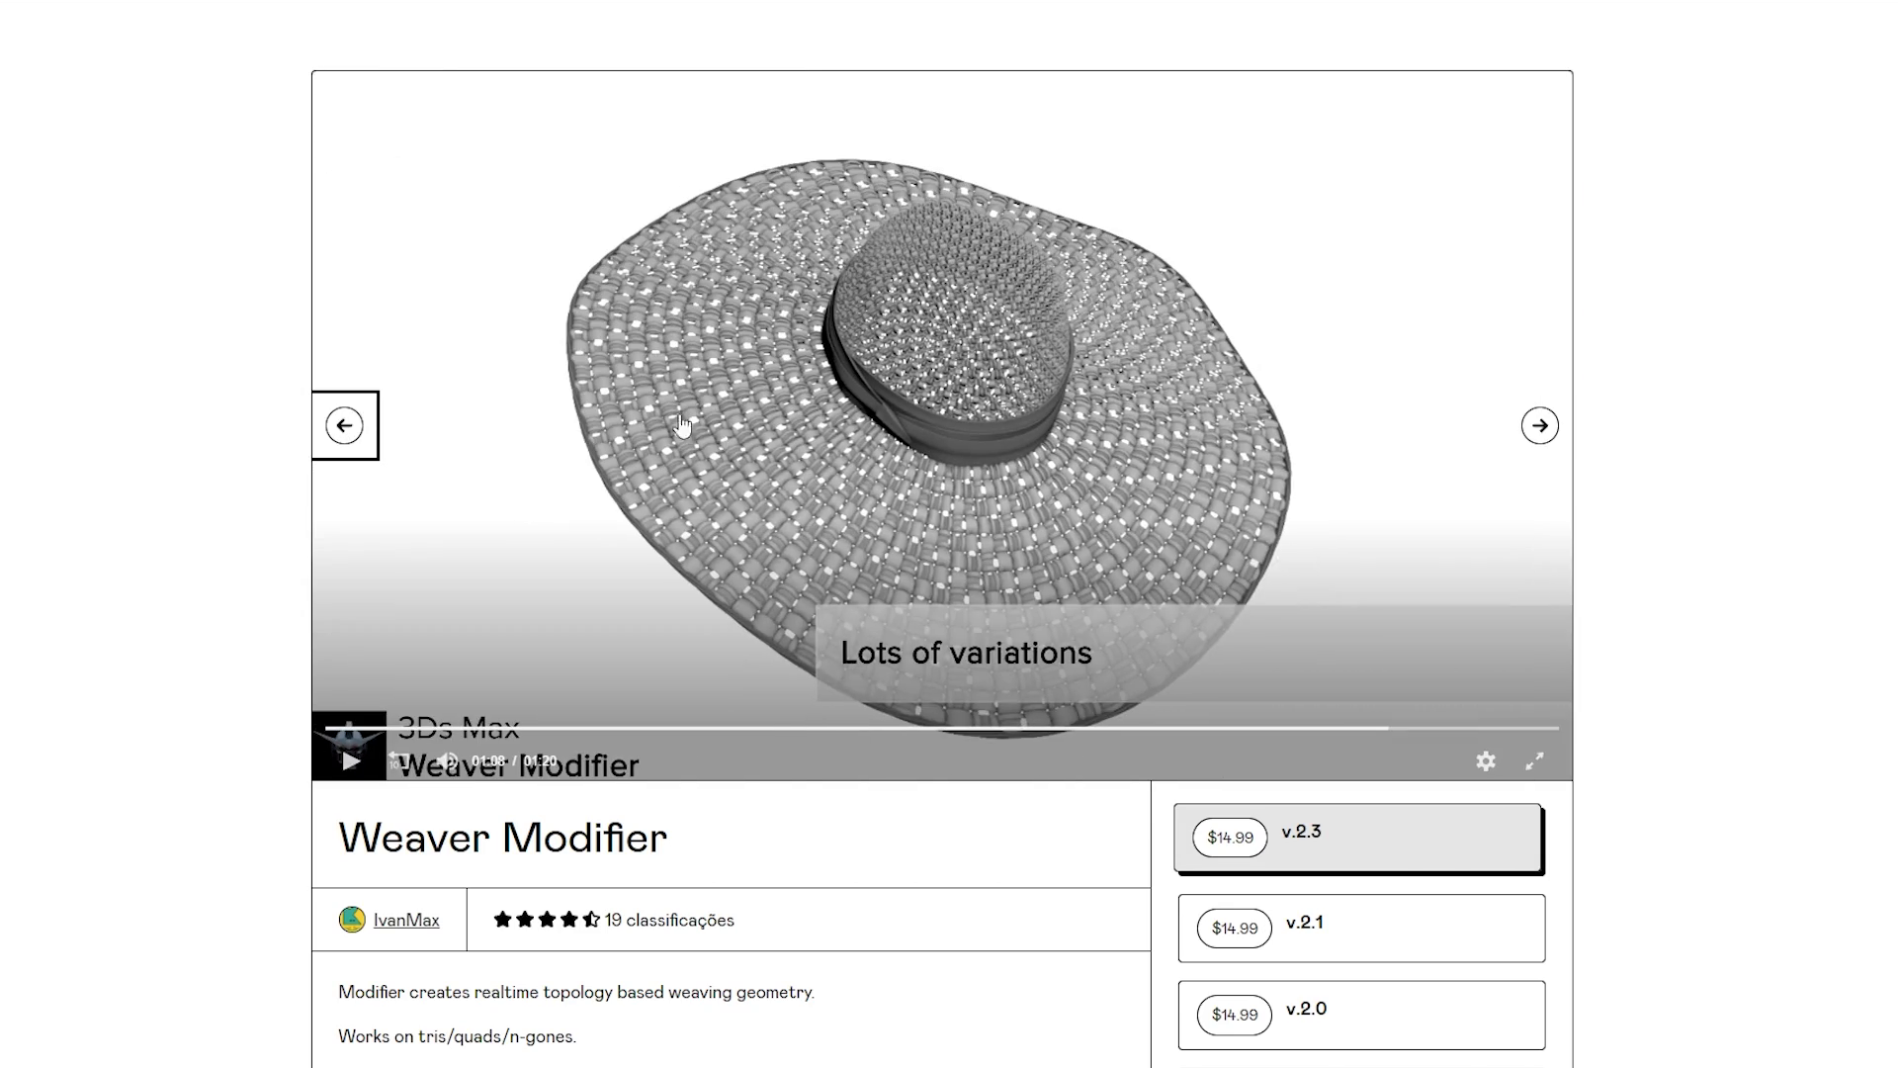
pyautogui.click(338, 431)
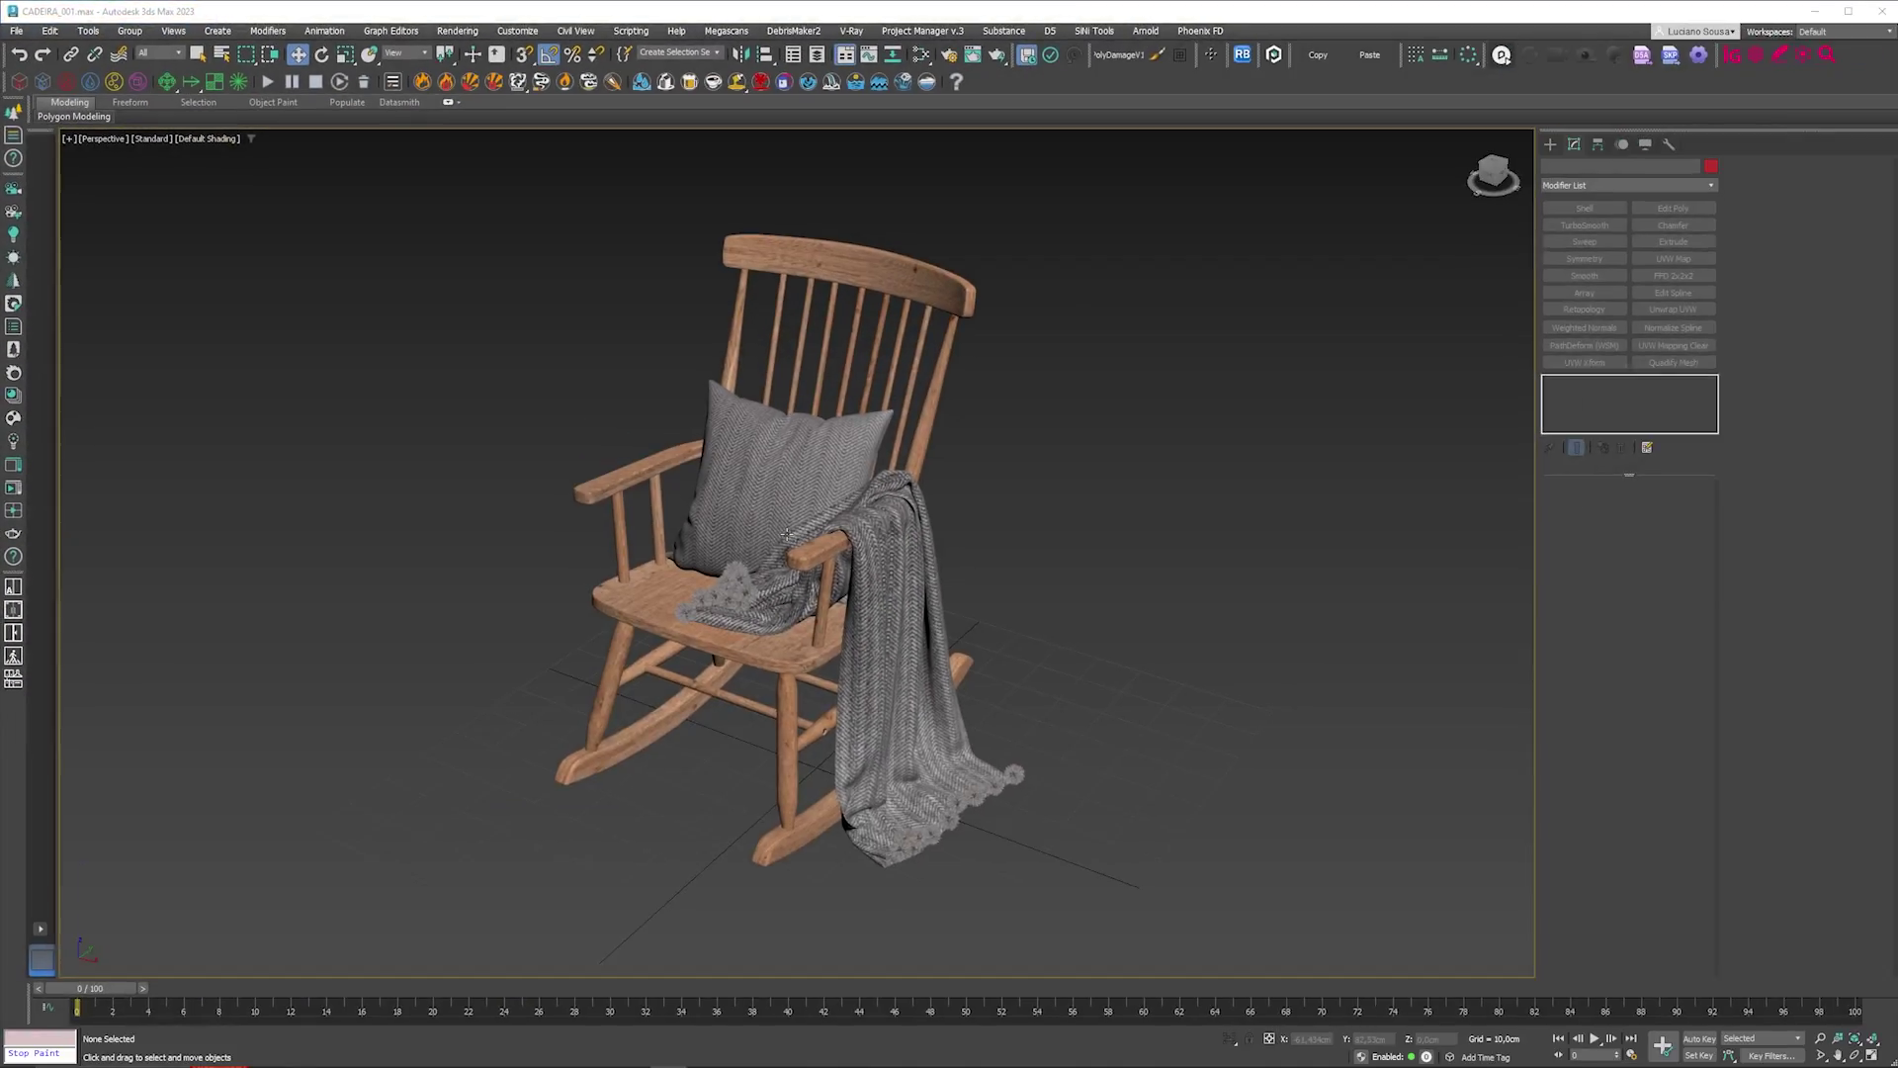
# Copy the rocking chair group to a file and paste it into the empty scene.
pyautogui.click(787, 533)
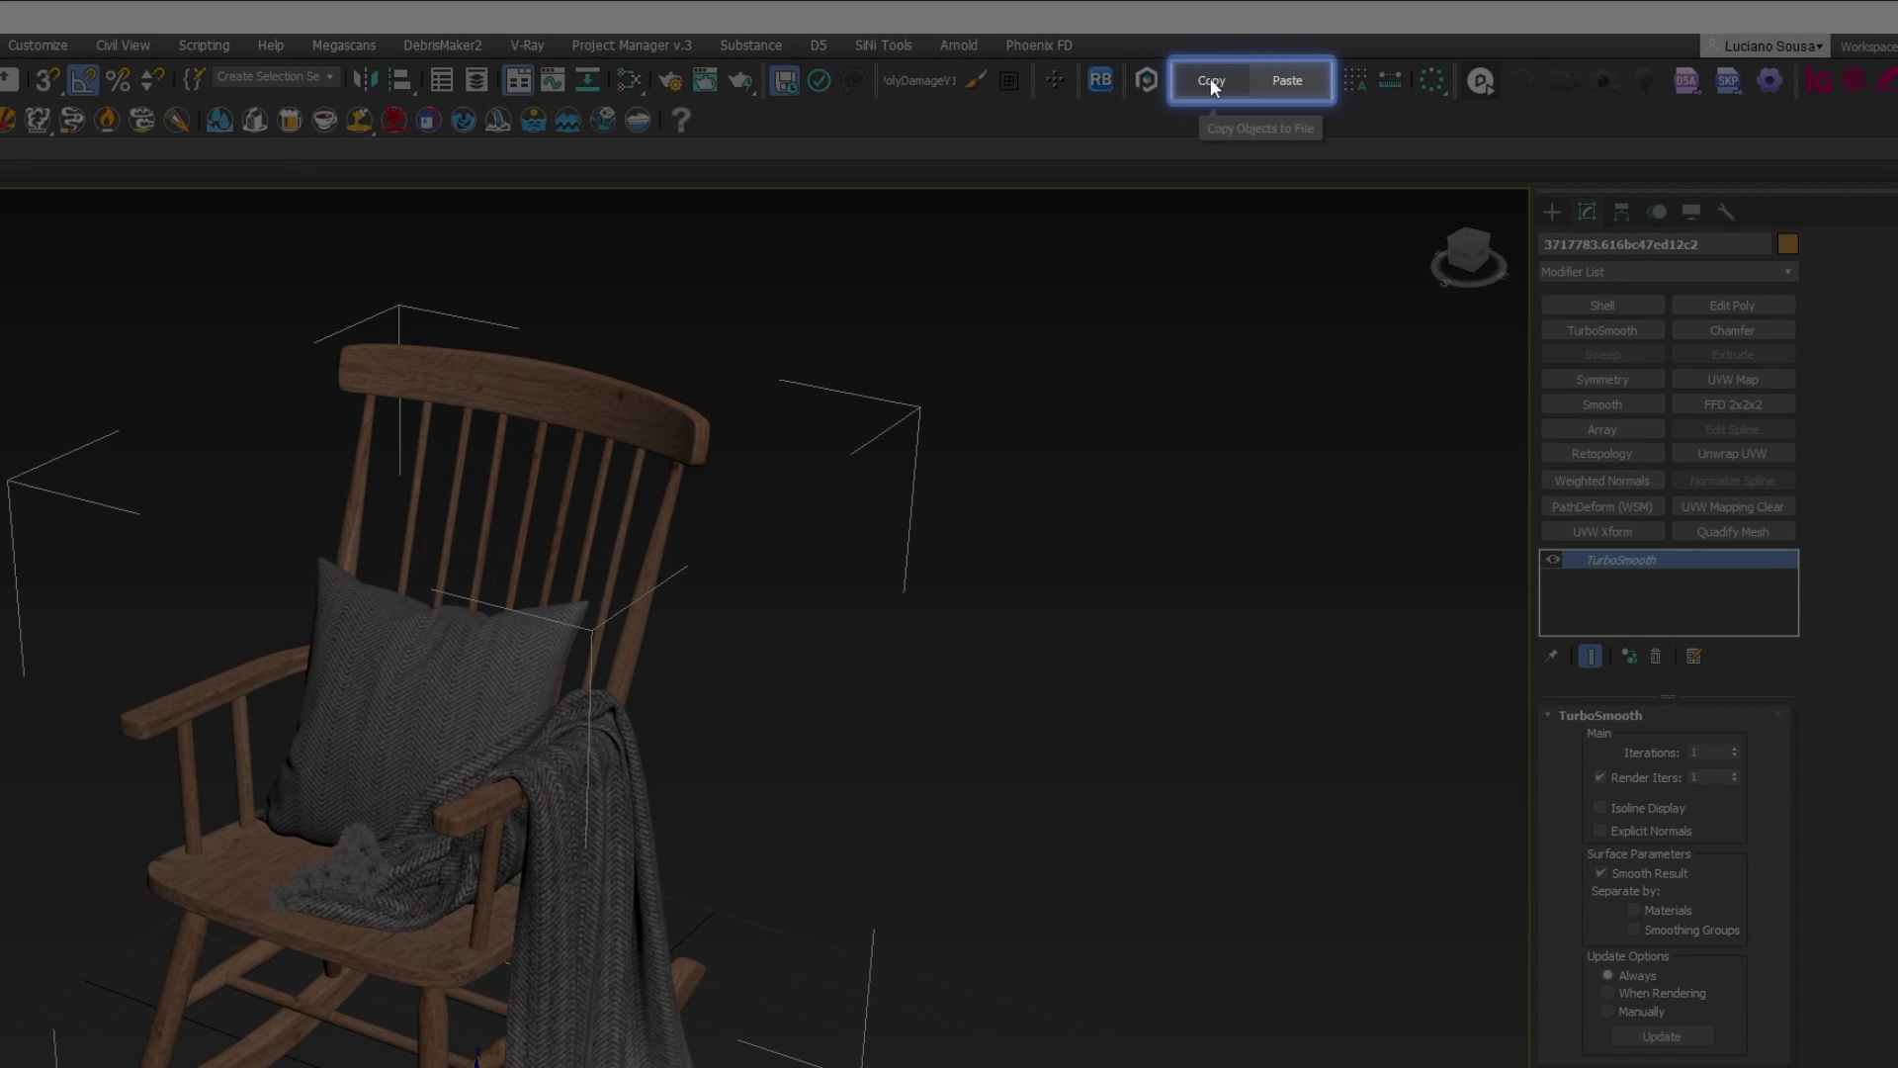
pyautogui.click(1211, 79)
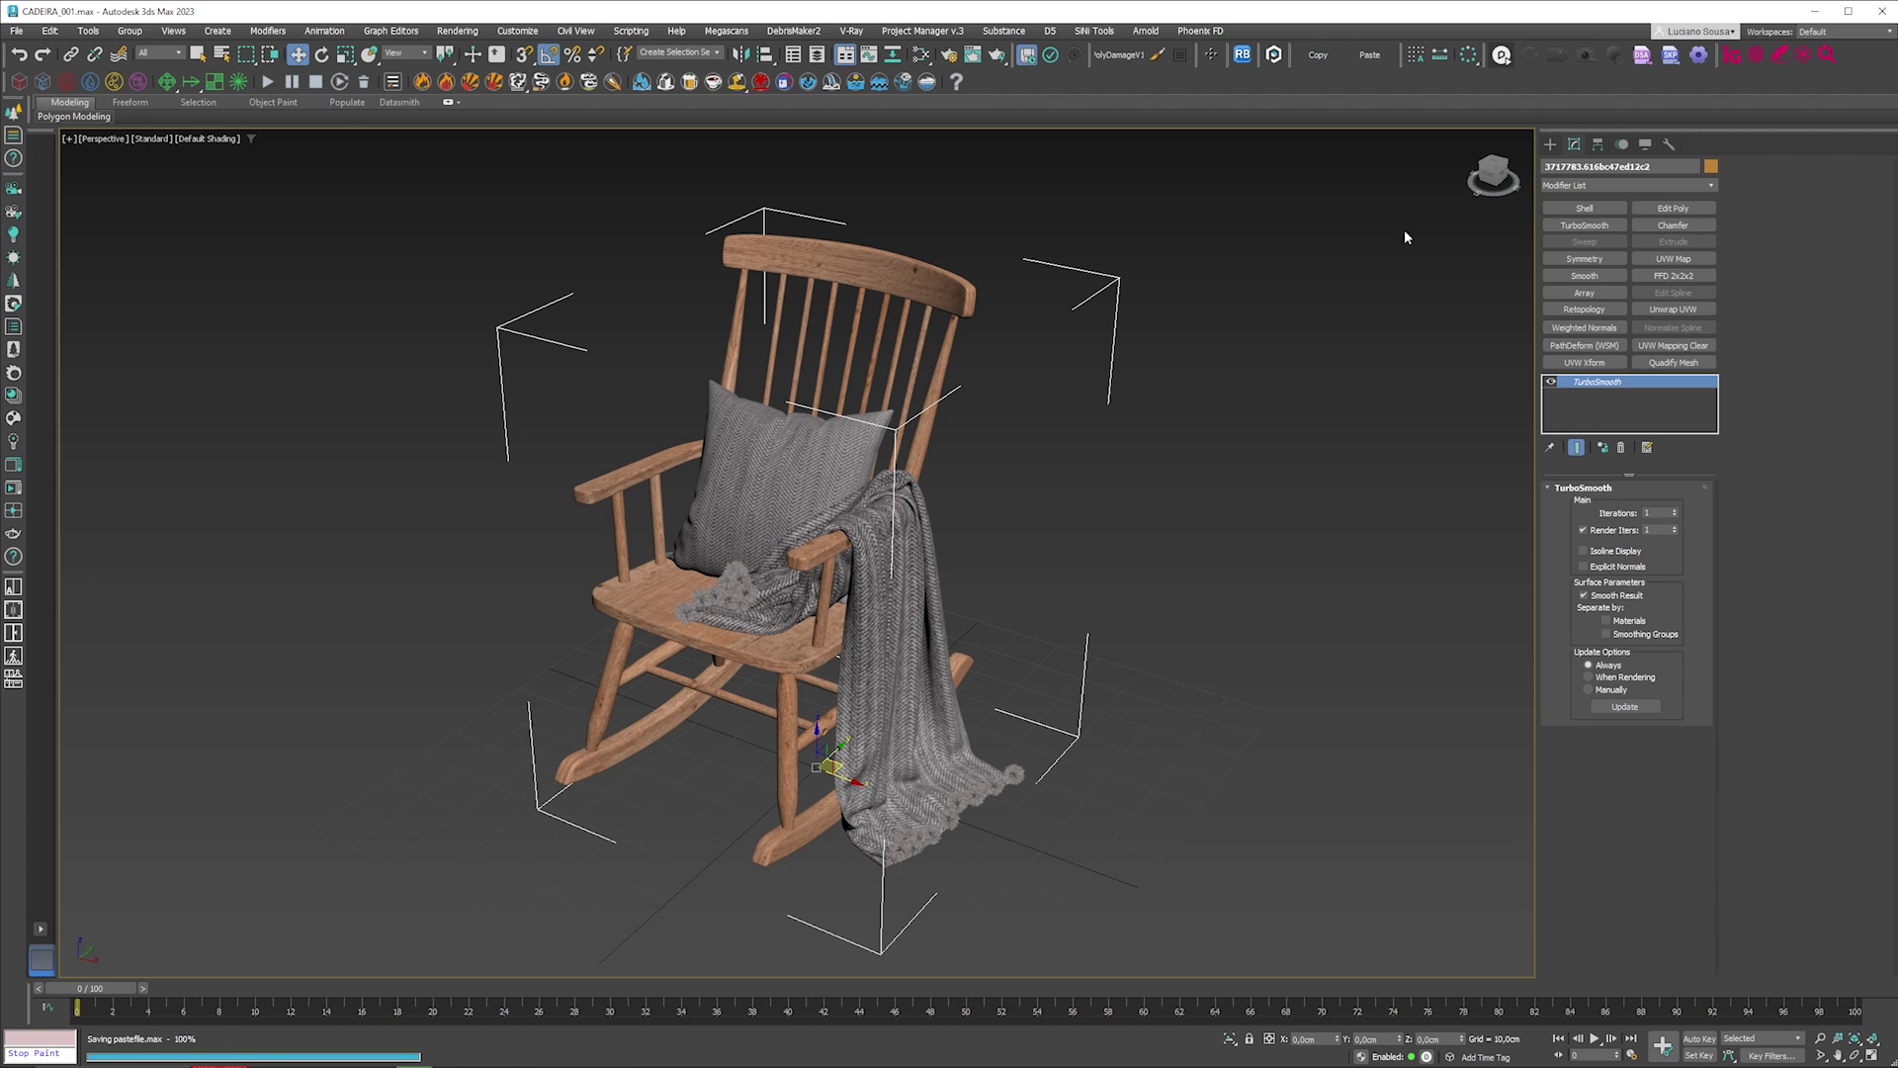
pyautogui.click(1817, 11)
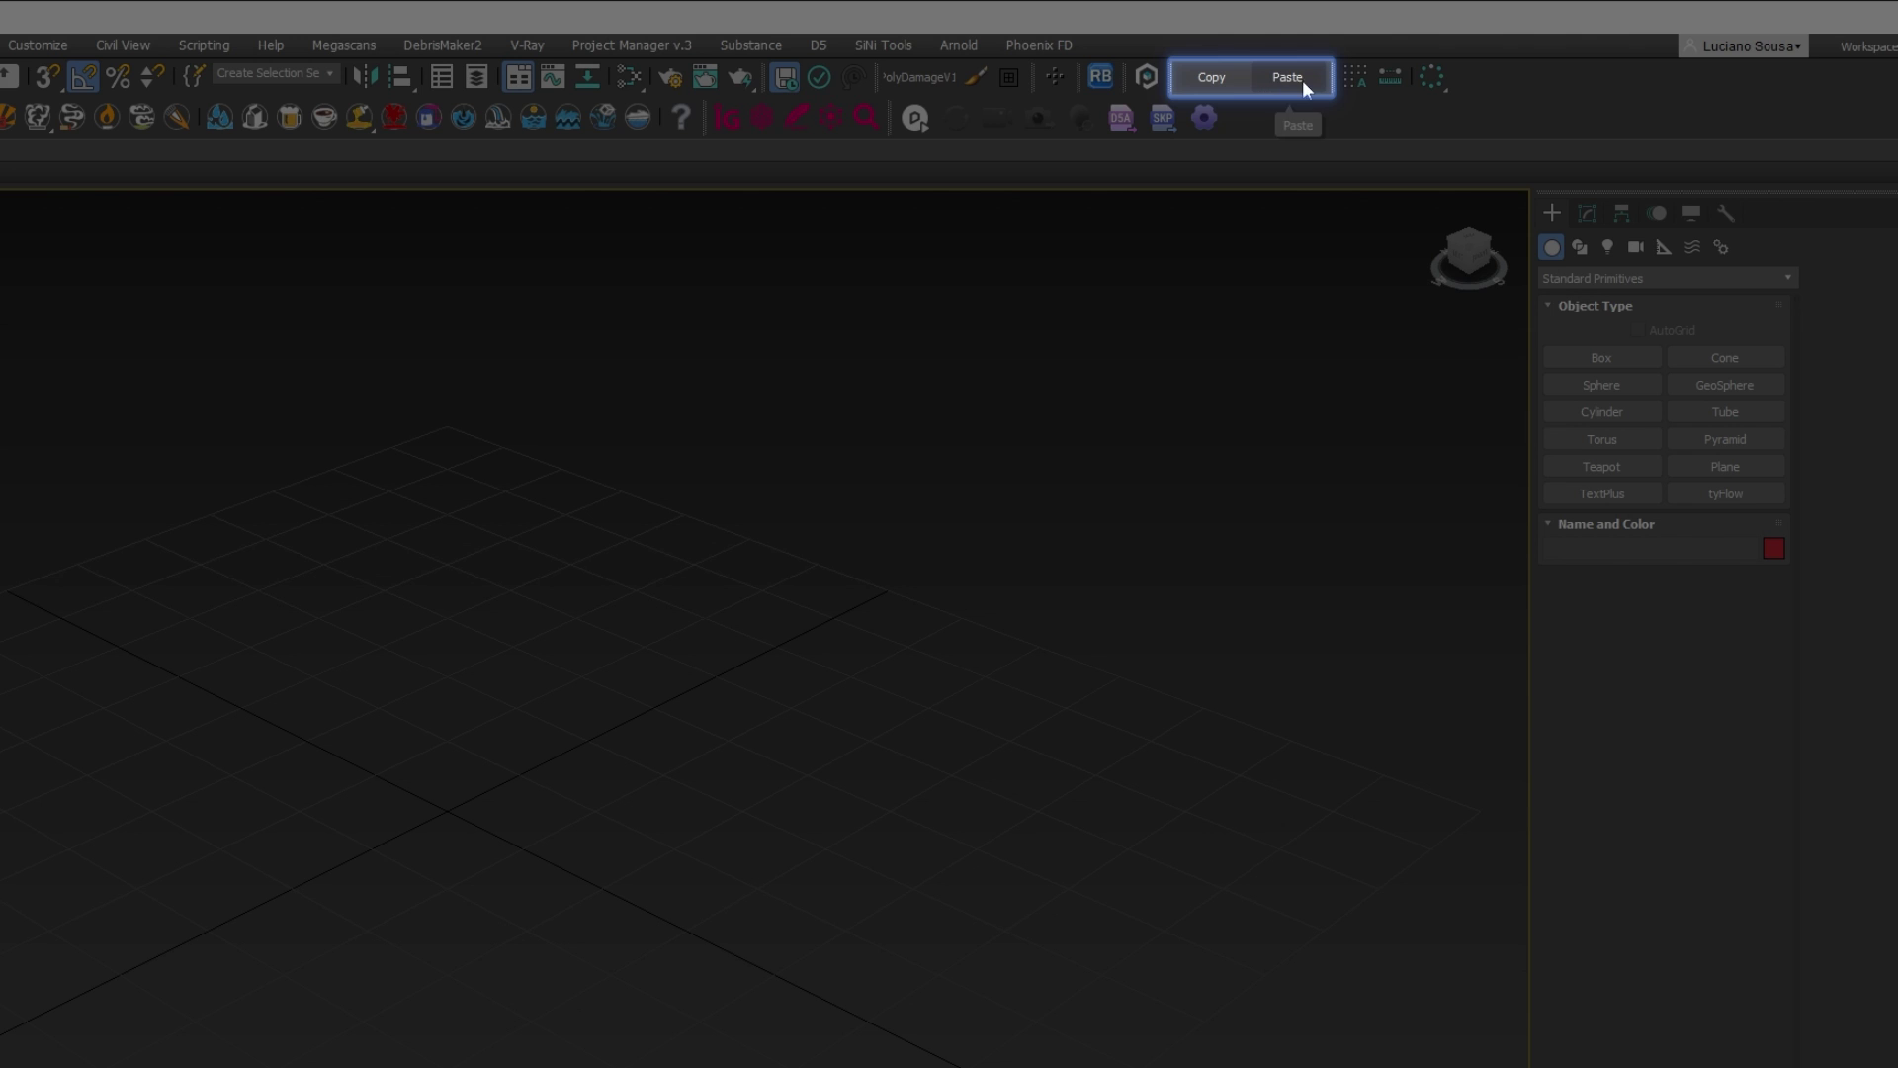
pyautogui.click(1284, 77)
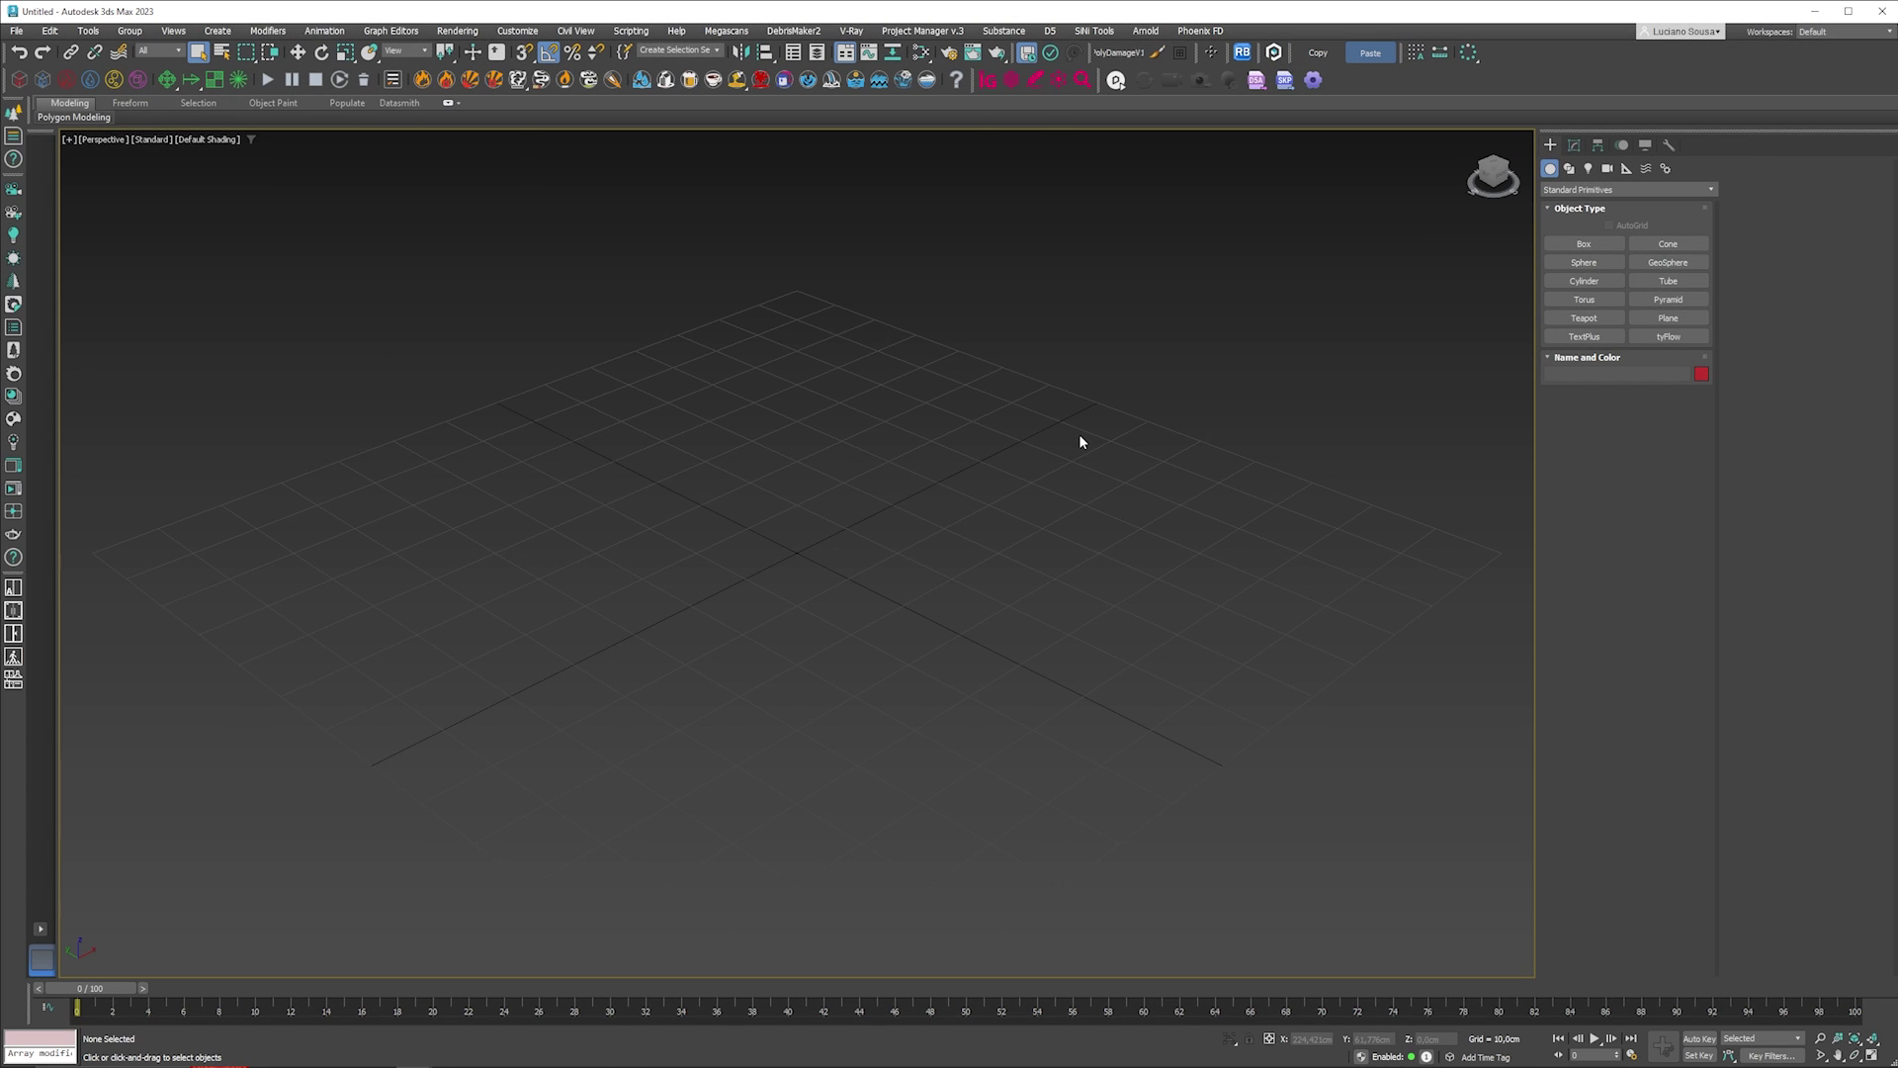
pyautogui.press('z')
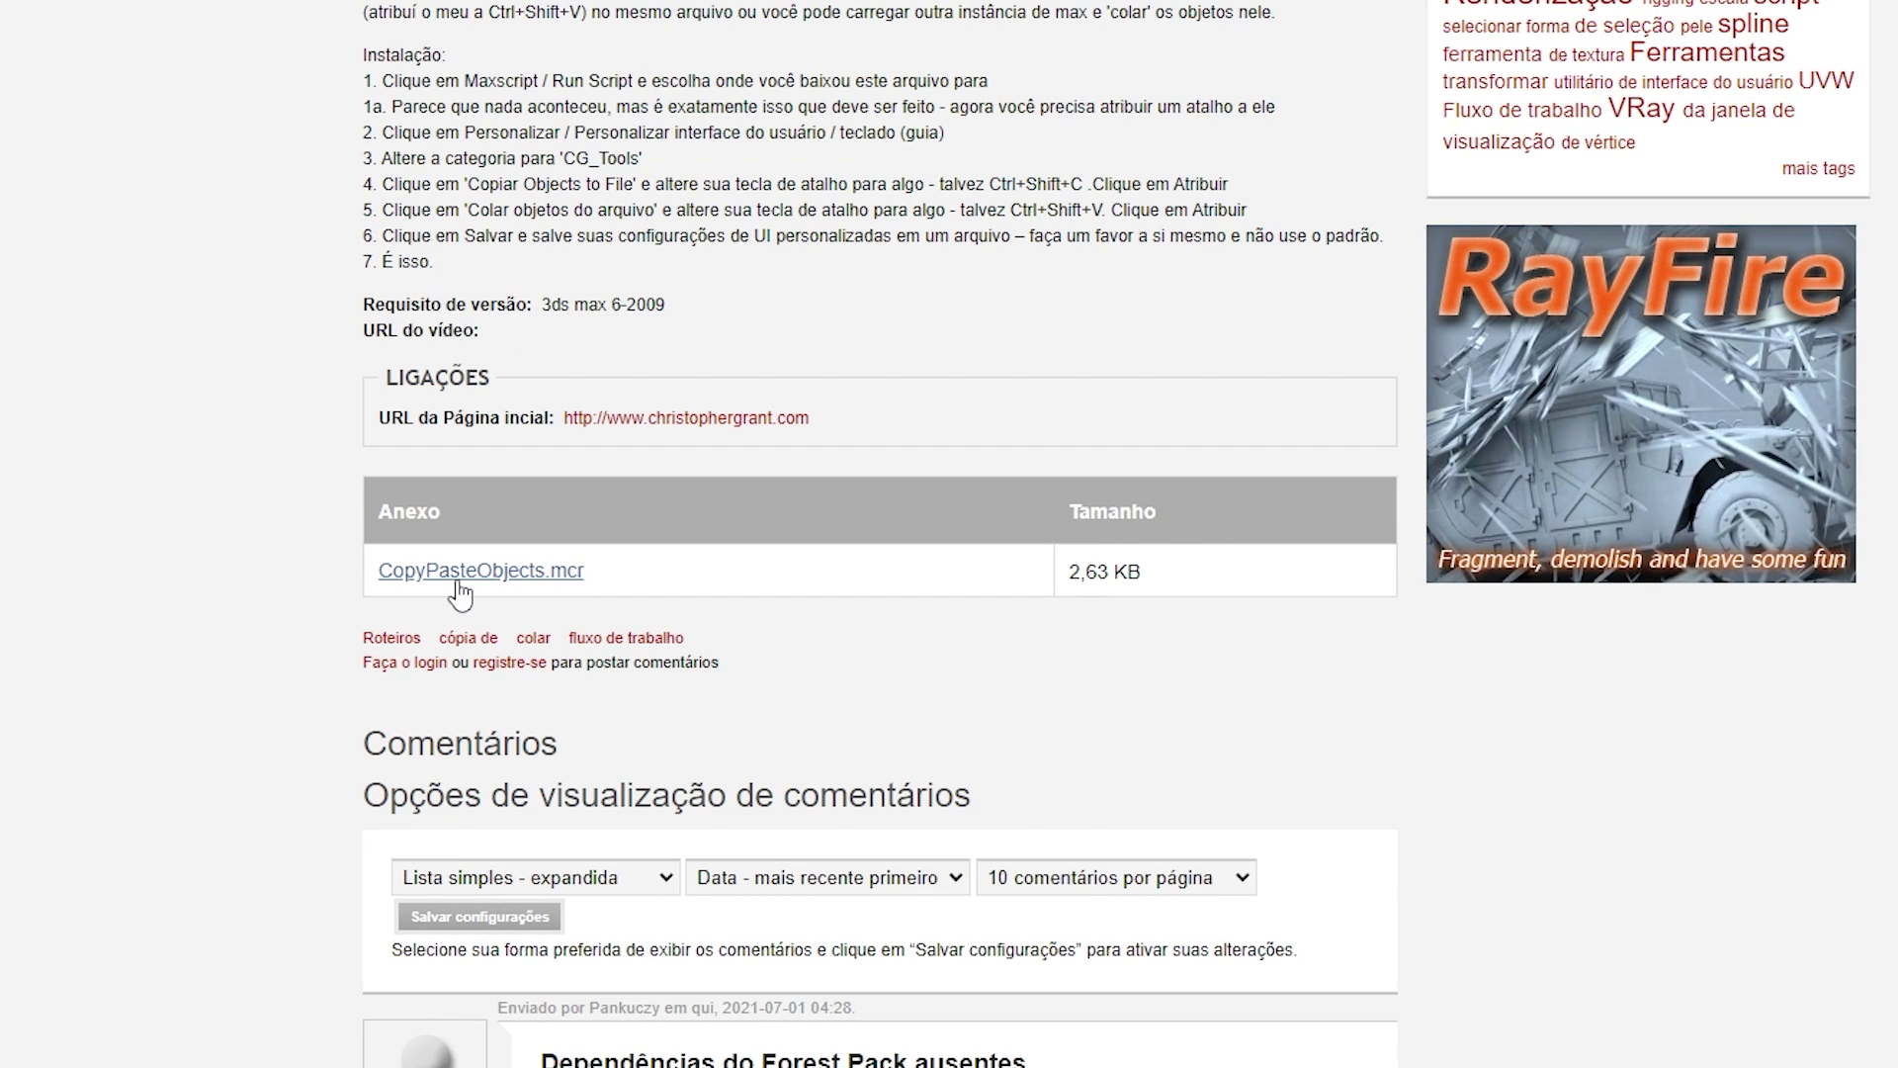
pyautogui.scroll(4, 1152, 311)
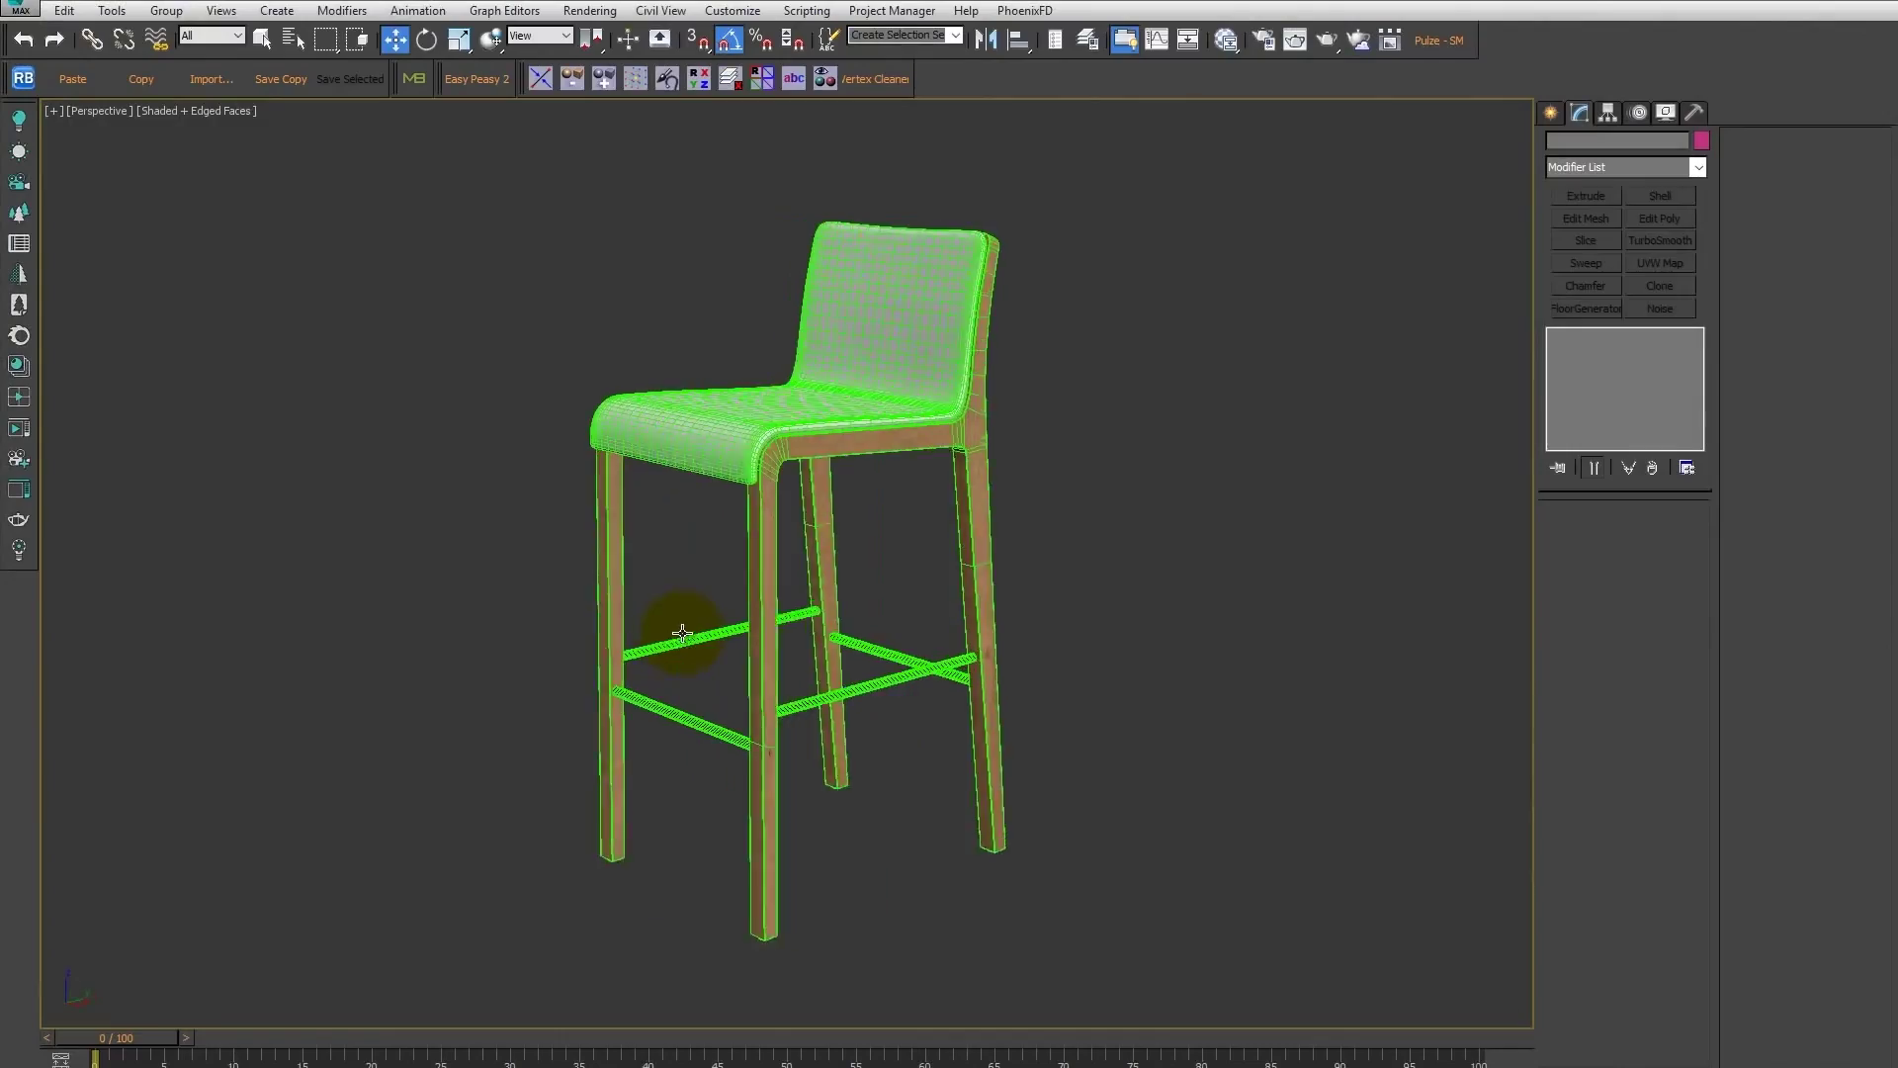
# Select the bar stool and enter Vertex mode, inspecting vertices on the rear leg.
pyautogui.click(784, 444)
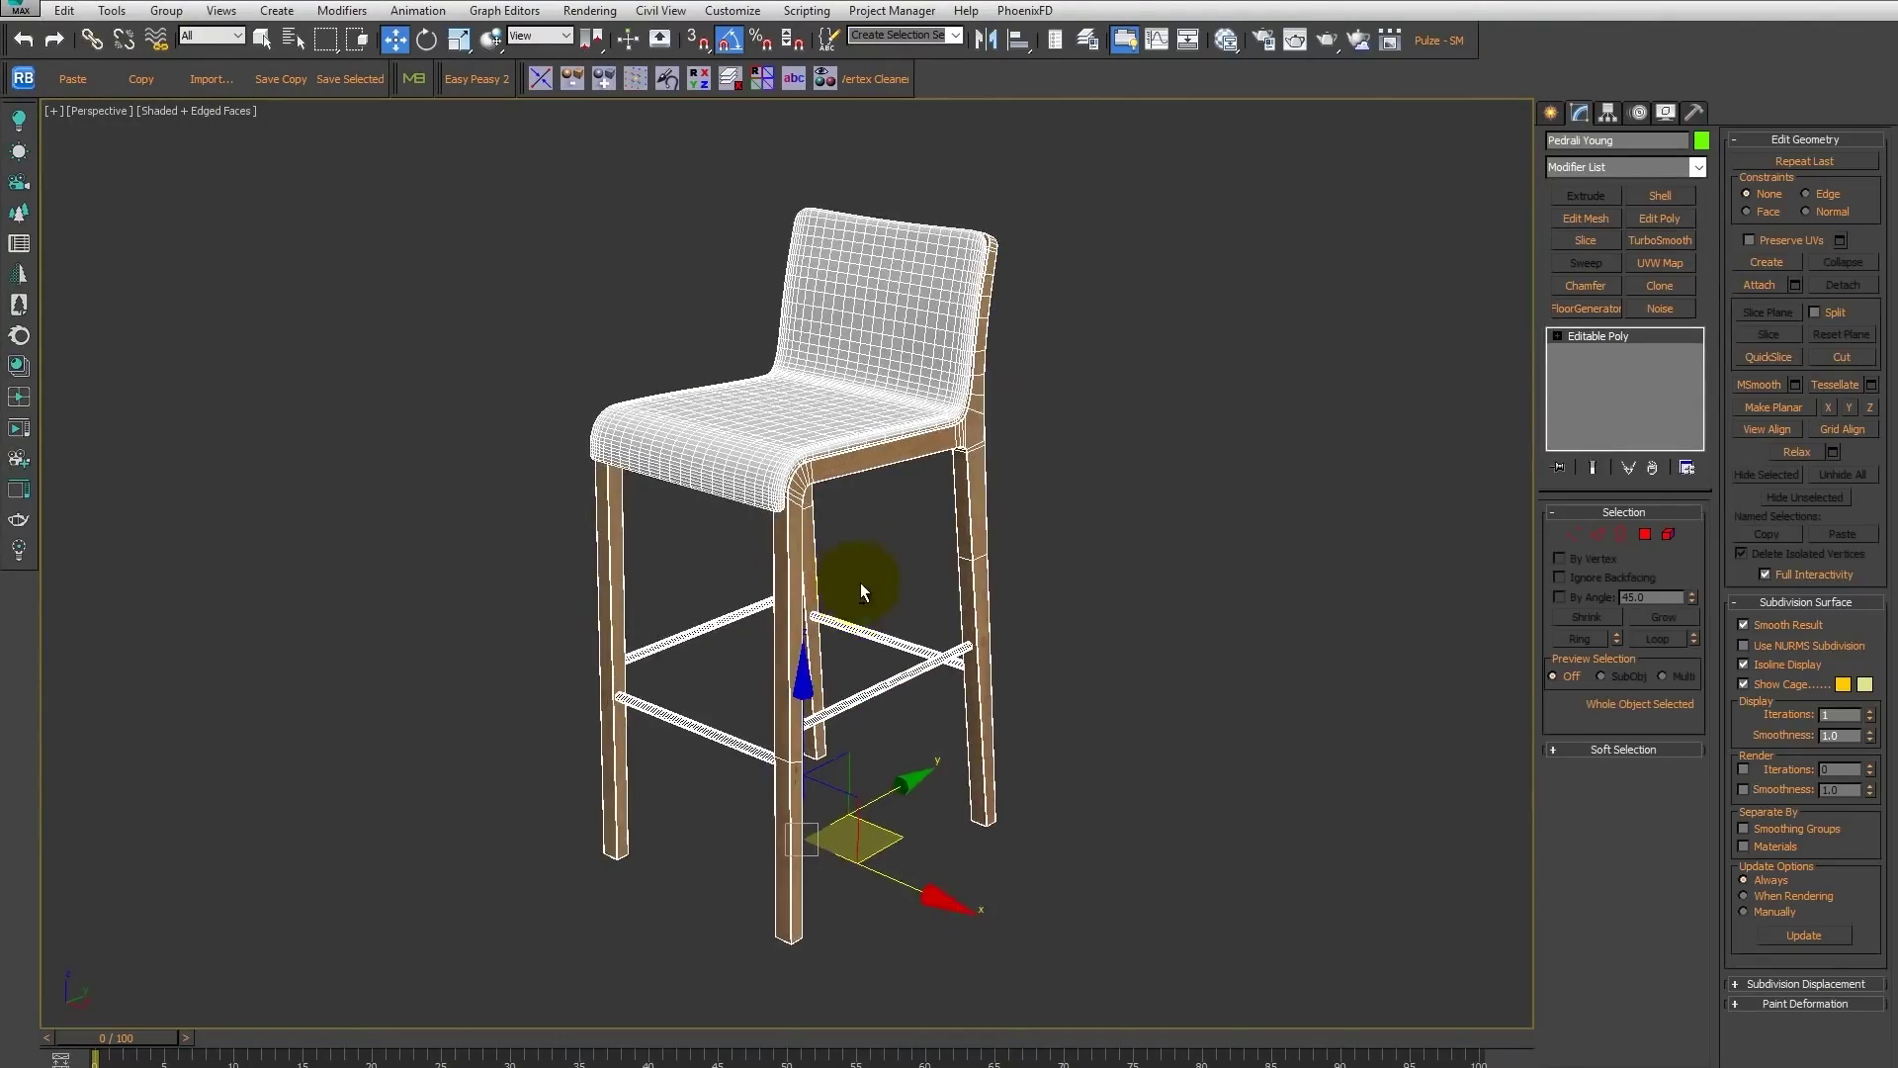
pyautogui.keyDown('alt'); pyautogui.moveTo(847, 584); pyautogui.dragTo(910, 585, button='middle'); pyautogui.keyUp('alt')
pyautogui.click(1572, 535)
pyautogui.scroll(5, 898, 309)
pyautogui.scroll(5, 754, 543)
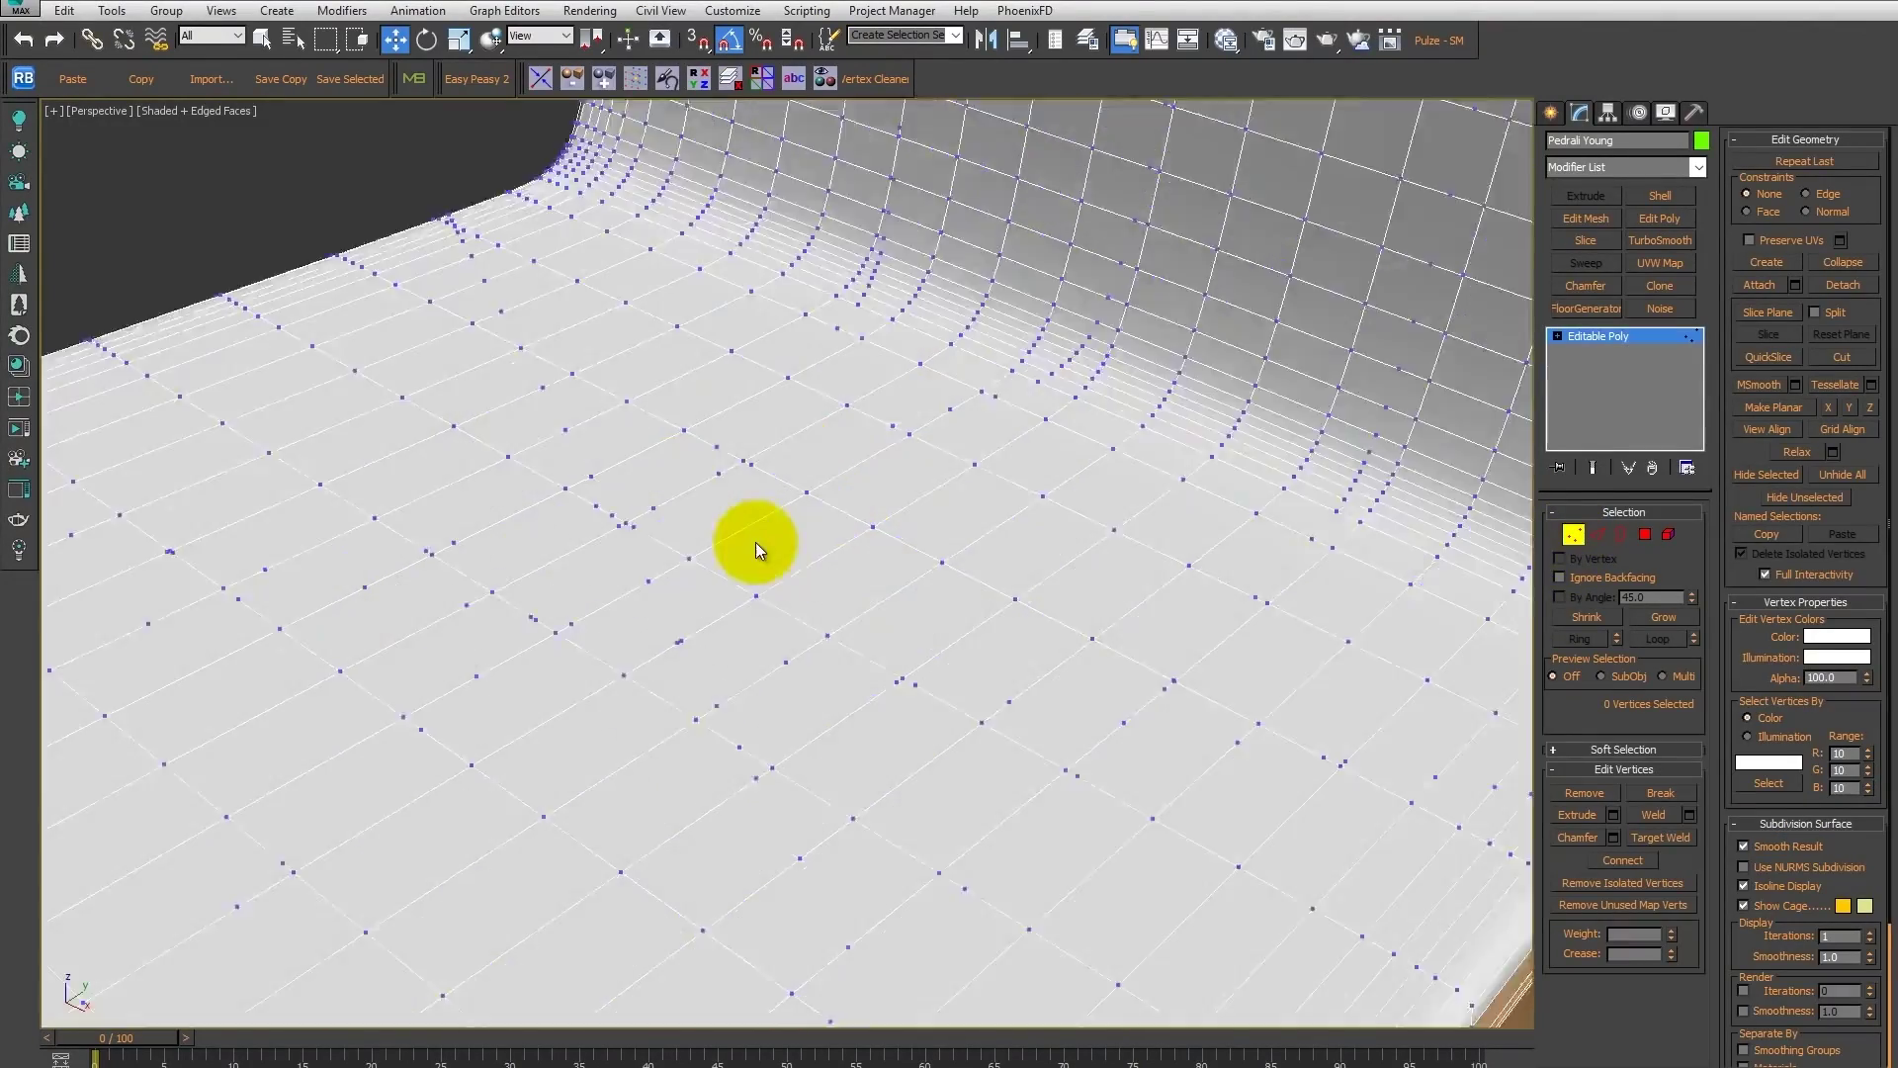
pyautogui.moveTo(754, 543)
pyautogui.keyDown('alt'); pyautogui.mouseDown(button='middle')
pyautogui.moveTo(537, 373)
pyautogui.moveTo(696, 521)
pyautogui.moveTo(1319, 548)
pyautogui.mouseUp(button='middle'); pyautogui.keyUp('alt')
pyautogui.moveTo(1285, 534); pyautogui.dragTo(1161, 606)
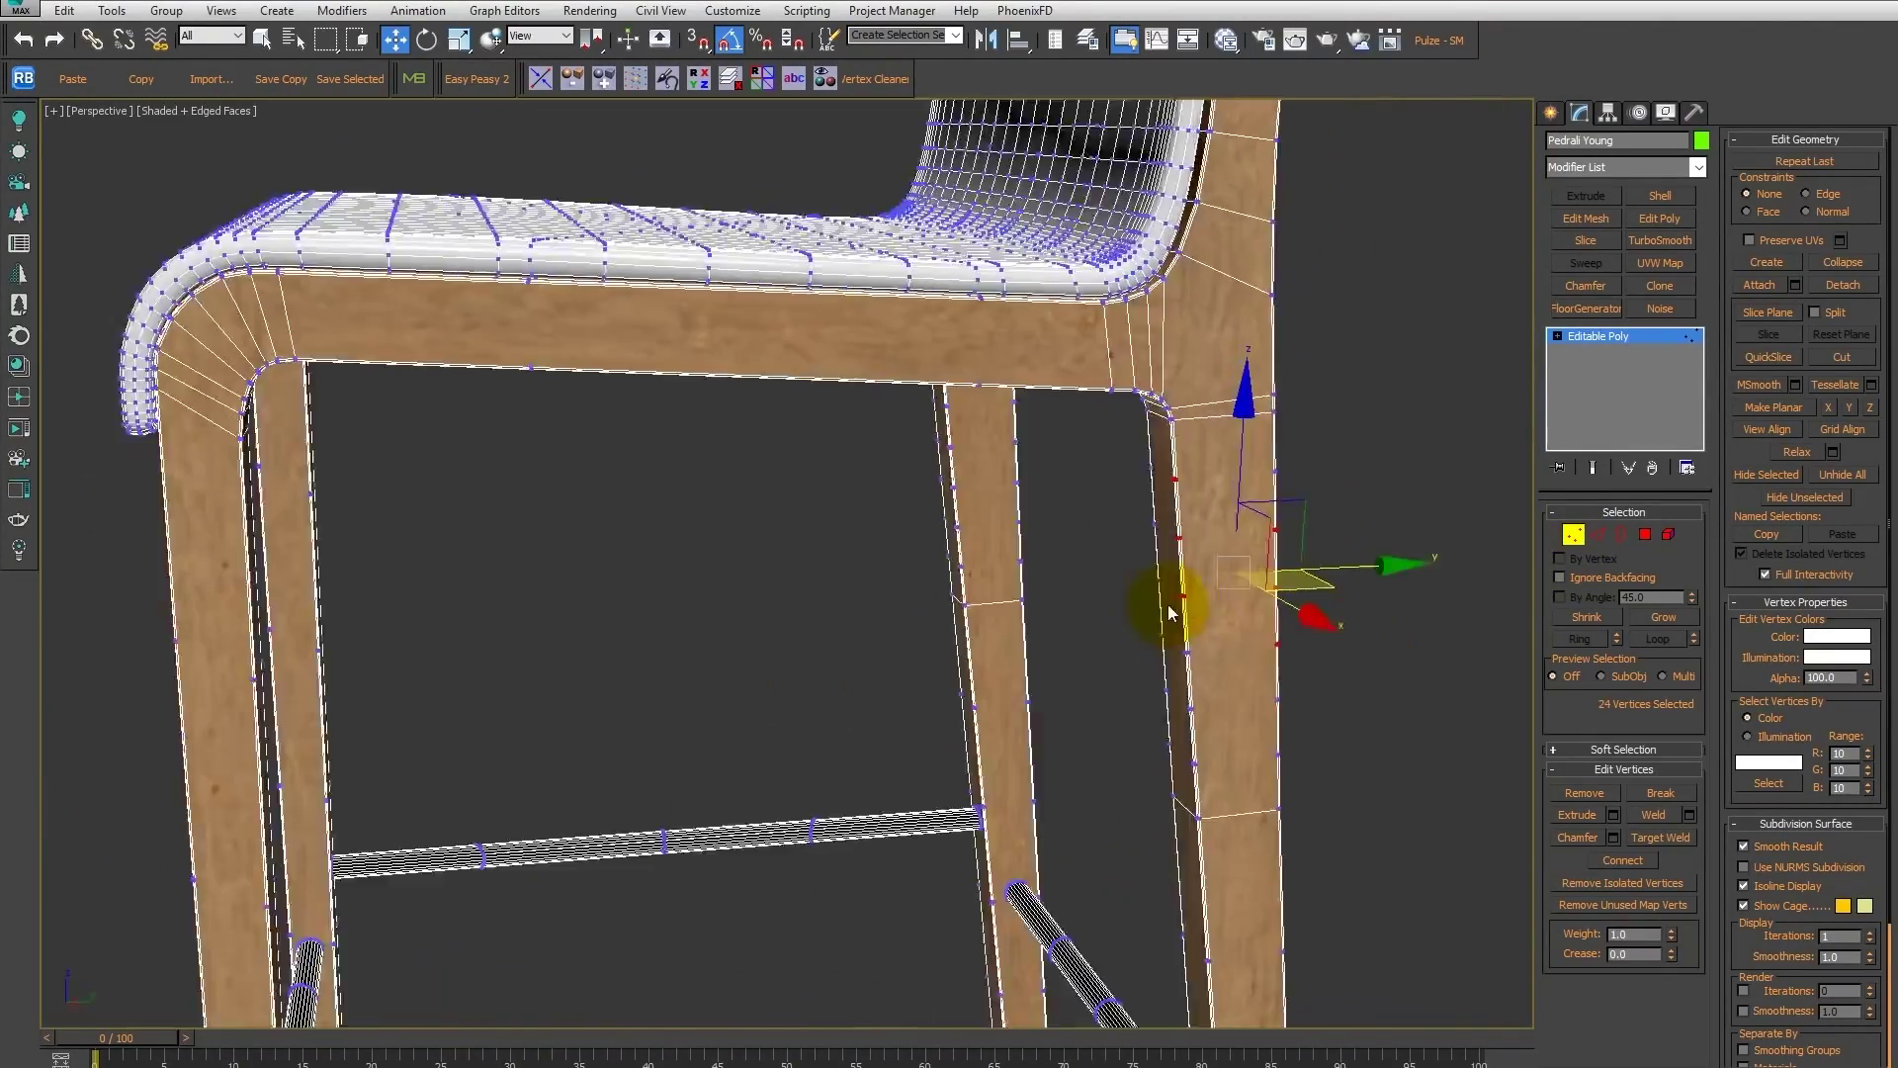
pyautogui.scroll(3, 1195, 590)
pyautogui.moveTo(1296, 620); pyautogui.dragTo(1297, 619)
pyautogui.keyDown('alt'); pyautogui.moveTo(1296, 620); pyautogui.dragTo(909, 381, button='middle'); pyautogui.keyUp('alt')
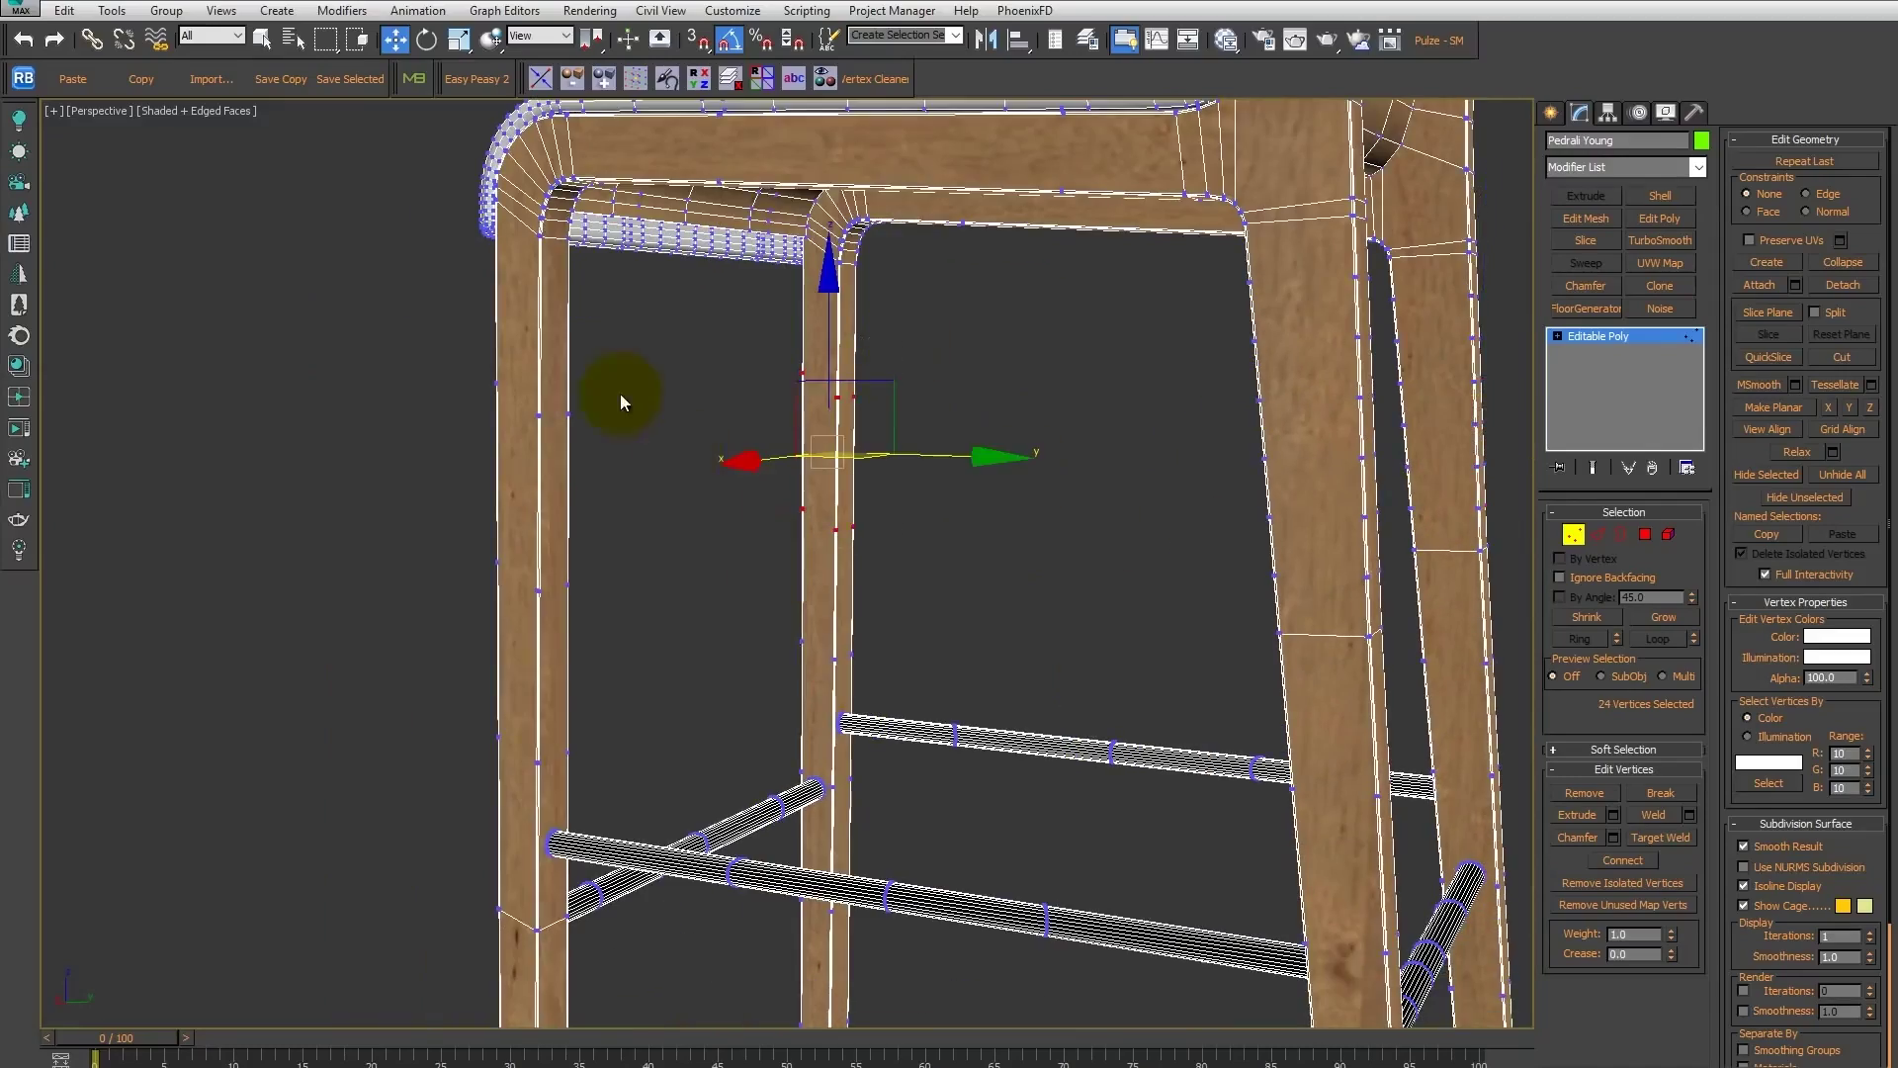
pyautogui.scroll(-5, 814, 591)
pyautogui.moveTo(814, 591)
pyautogui.keyDown('alt'); pyautogui.mouseDown(button='middle')
pyautogui.moveTo(890, 564)
pyautogui.moveTo(918, 580)
pyautogui.moveTo(1087, 277)
pyautogui.mouseUp(button='middle'); pyautogui.keyUp('alt')
pyautogui.scroll(-2, 1087, 277)
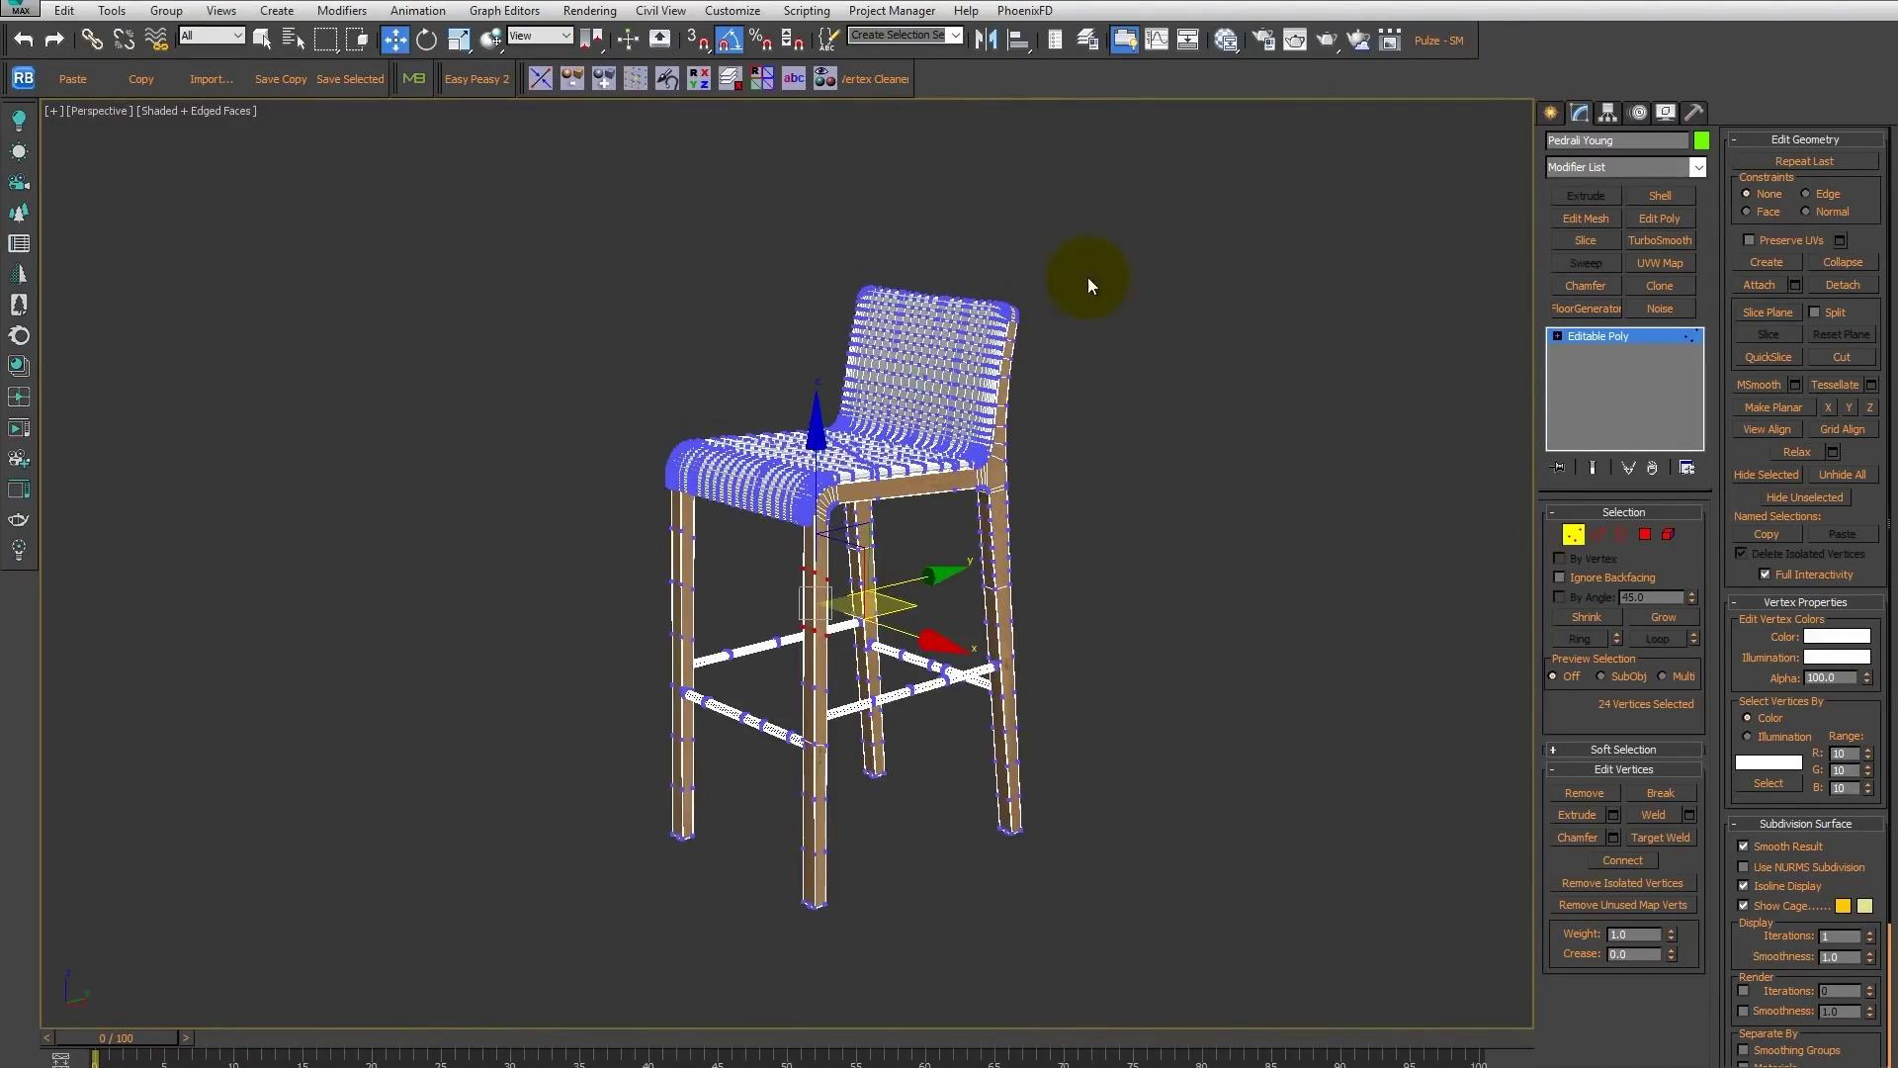
# Select all vertices and run Vertex Cleaner's Clean it!, removing 1380 vertices.
pyautogui.hotkey('ctrl', 'a')
pyautogui.scroll(5, 898, 560)
pyautogui.moveTo(870, 550)
pyautogui.keyDown('alt'); pyautogui.mouseDown(button='middle')
pyautogui.moveTo(988, 551)
pyautogui.moveTo(1053, 670)
pyautogui.moveTo(966, 423)
pyautogui.mouseUp(button='middle'); pyautogui.keyUp('alt')
pyautogui.scroll(-5, 1054, 670)
pyautogui.click(874, 79)
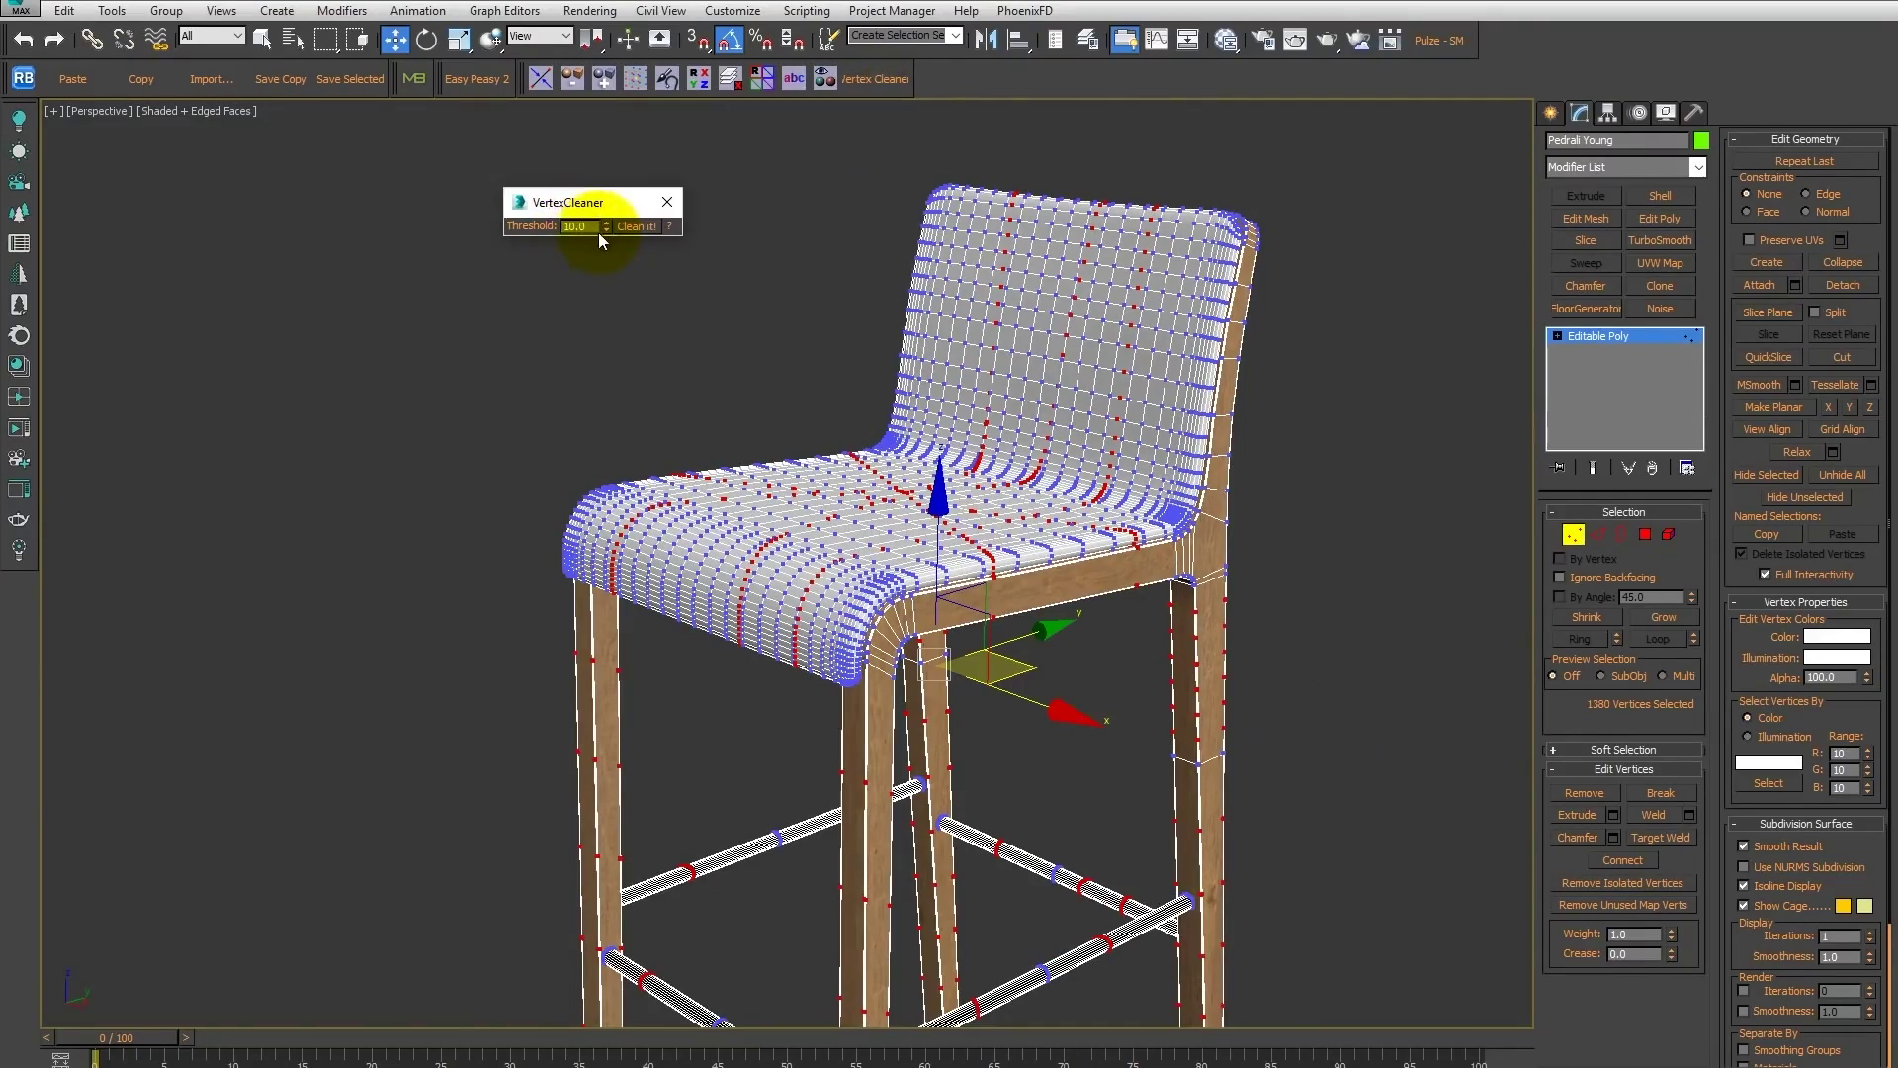
pyautogui.scroll(-3, 966, 678)
pyautogui.moveTo(965, 678)
pyautogui.keyDown('alt'); pyautogui.mouseDown(button='middle')
pyautogui.moveTo(1038, 657)
pyautogui.moveTo(1016, 538)
pyautogui.mouseUp(button='middle'); pyautogui.keyUp('alt')
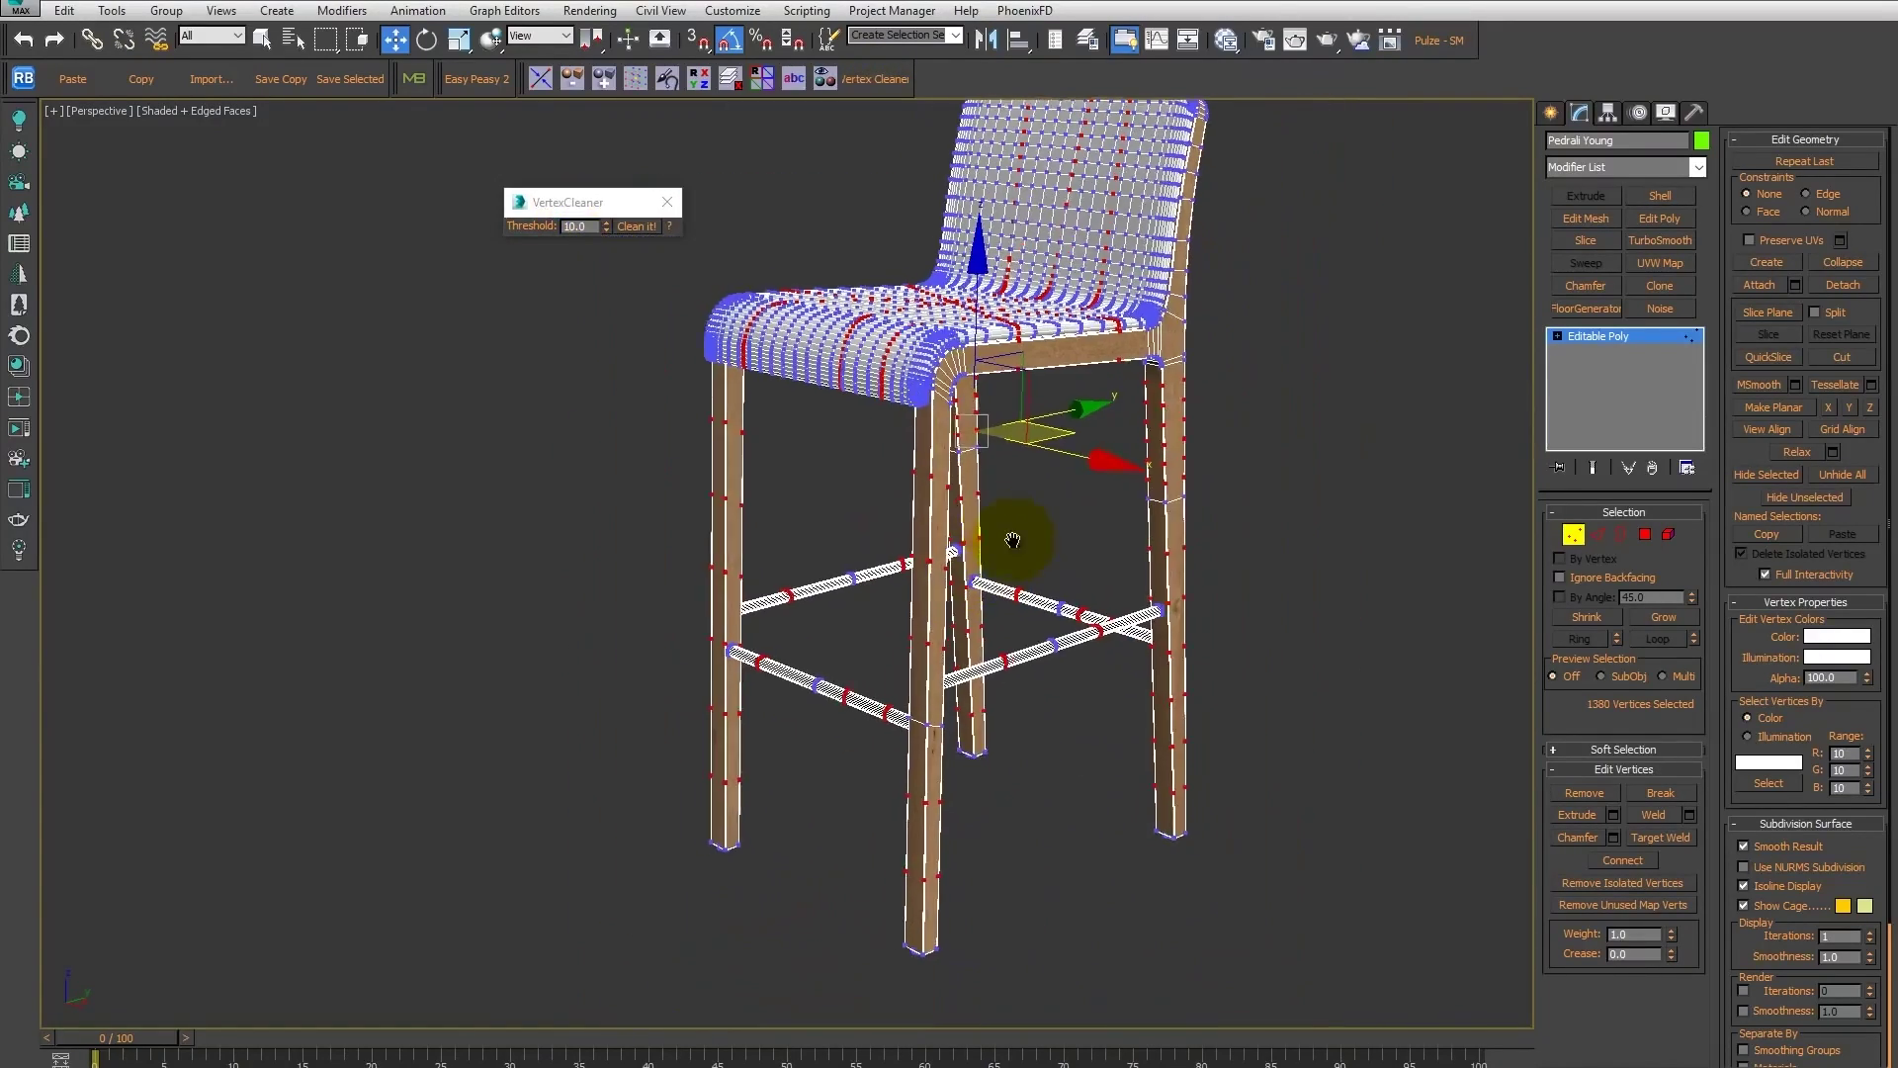
pyautogui.click(634, 229)
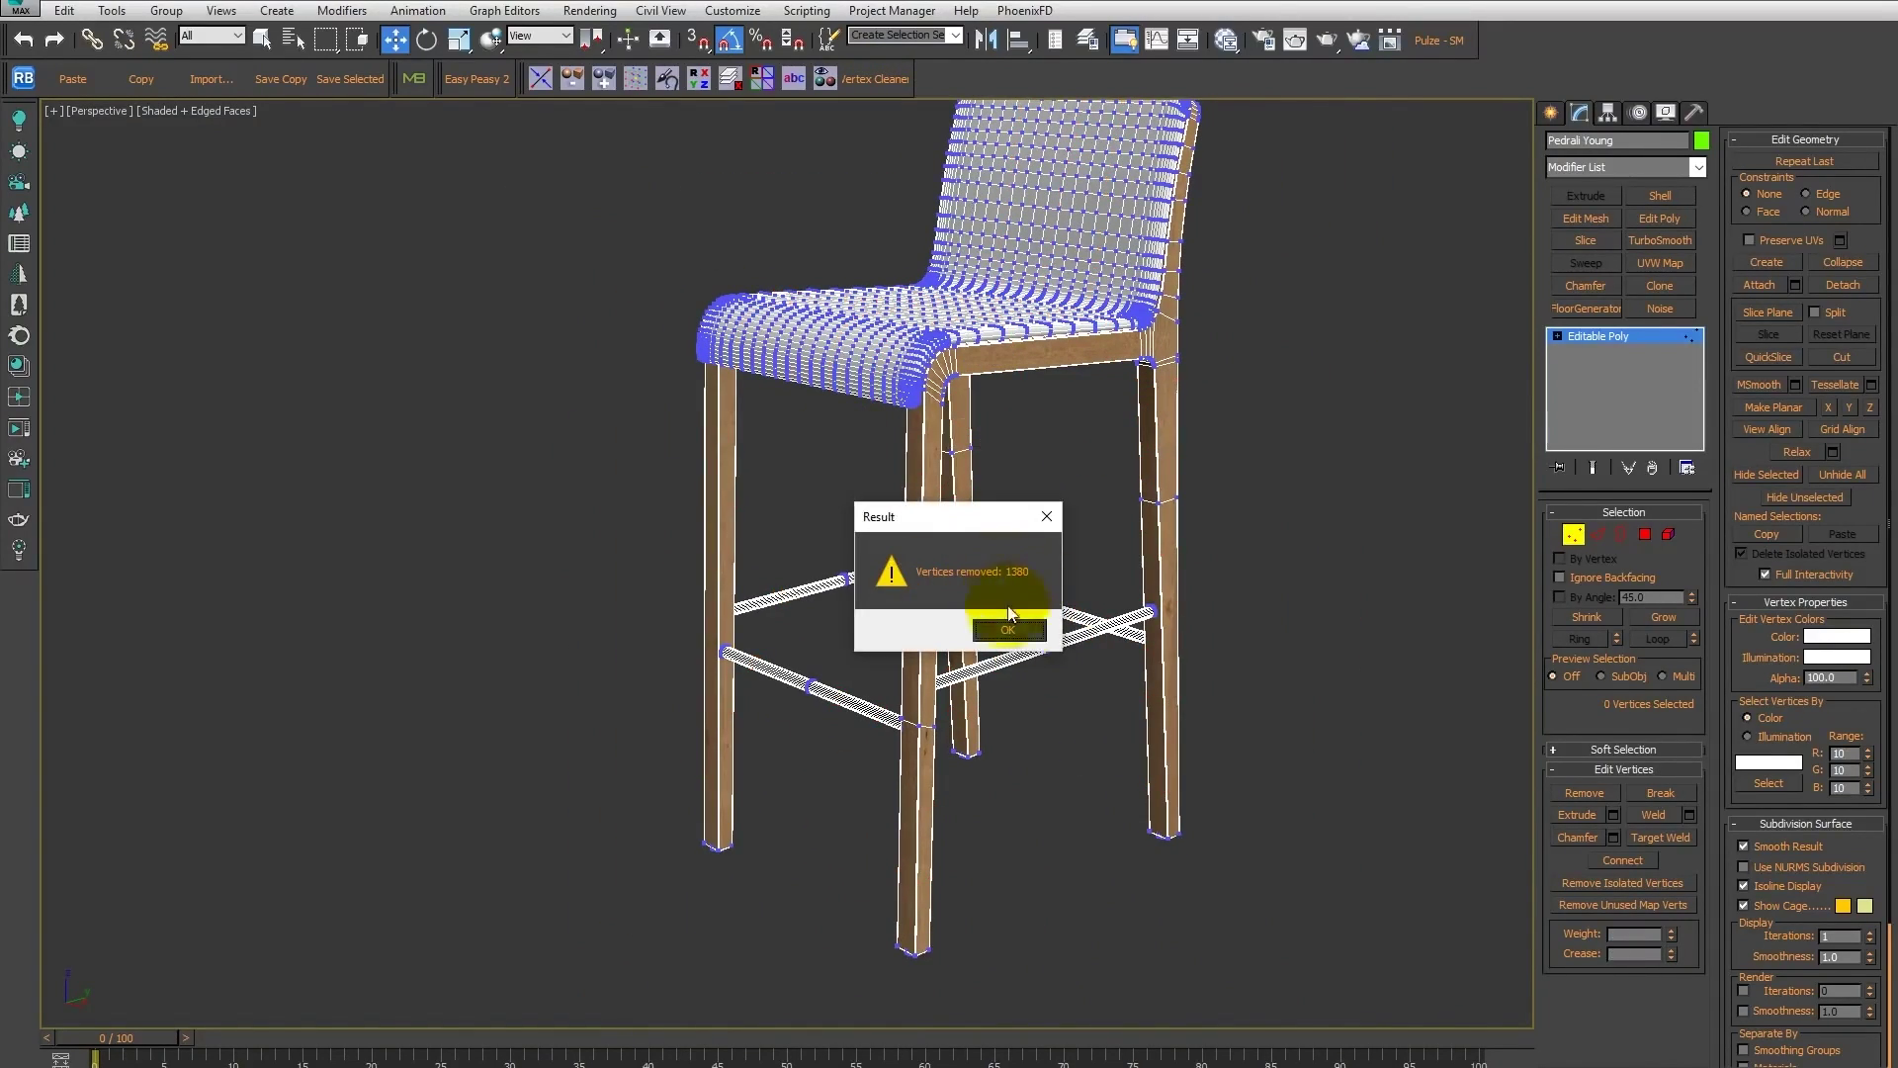
pyautogui.click(1008, 613)
# Orbit to inspect the cleaned stool, then exit Vertex mode and deselect it.
pyautogui.moveTo(966, 487)
pyautogui.keyDown('alt'); pyautogui.mouseDown(button='middle')
pyautogui.moveTo(1147, 509)
pyautogui.moveTo(741, 454)
pyautogui.mouseUp(button='middle'); pyautogui.keyUp('alt')
pyautogui.scroll(5, 1148, 510)
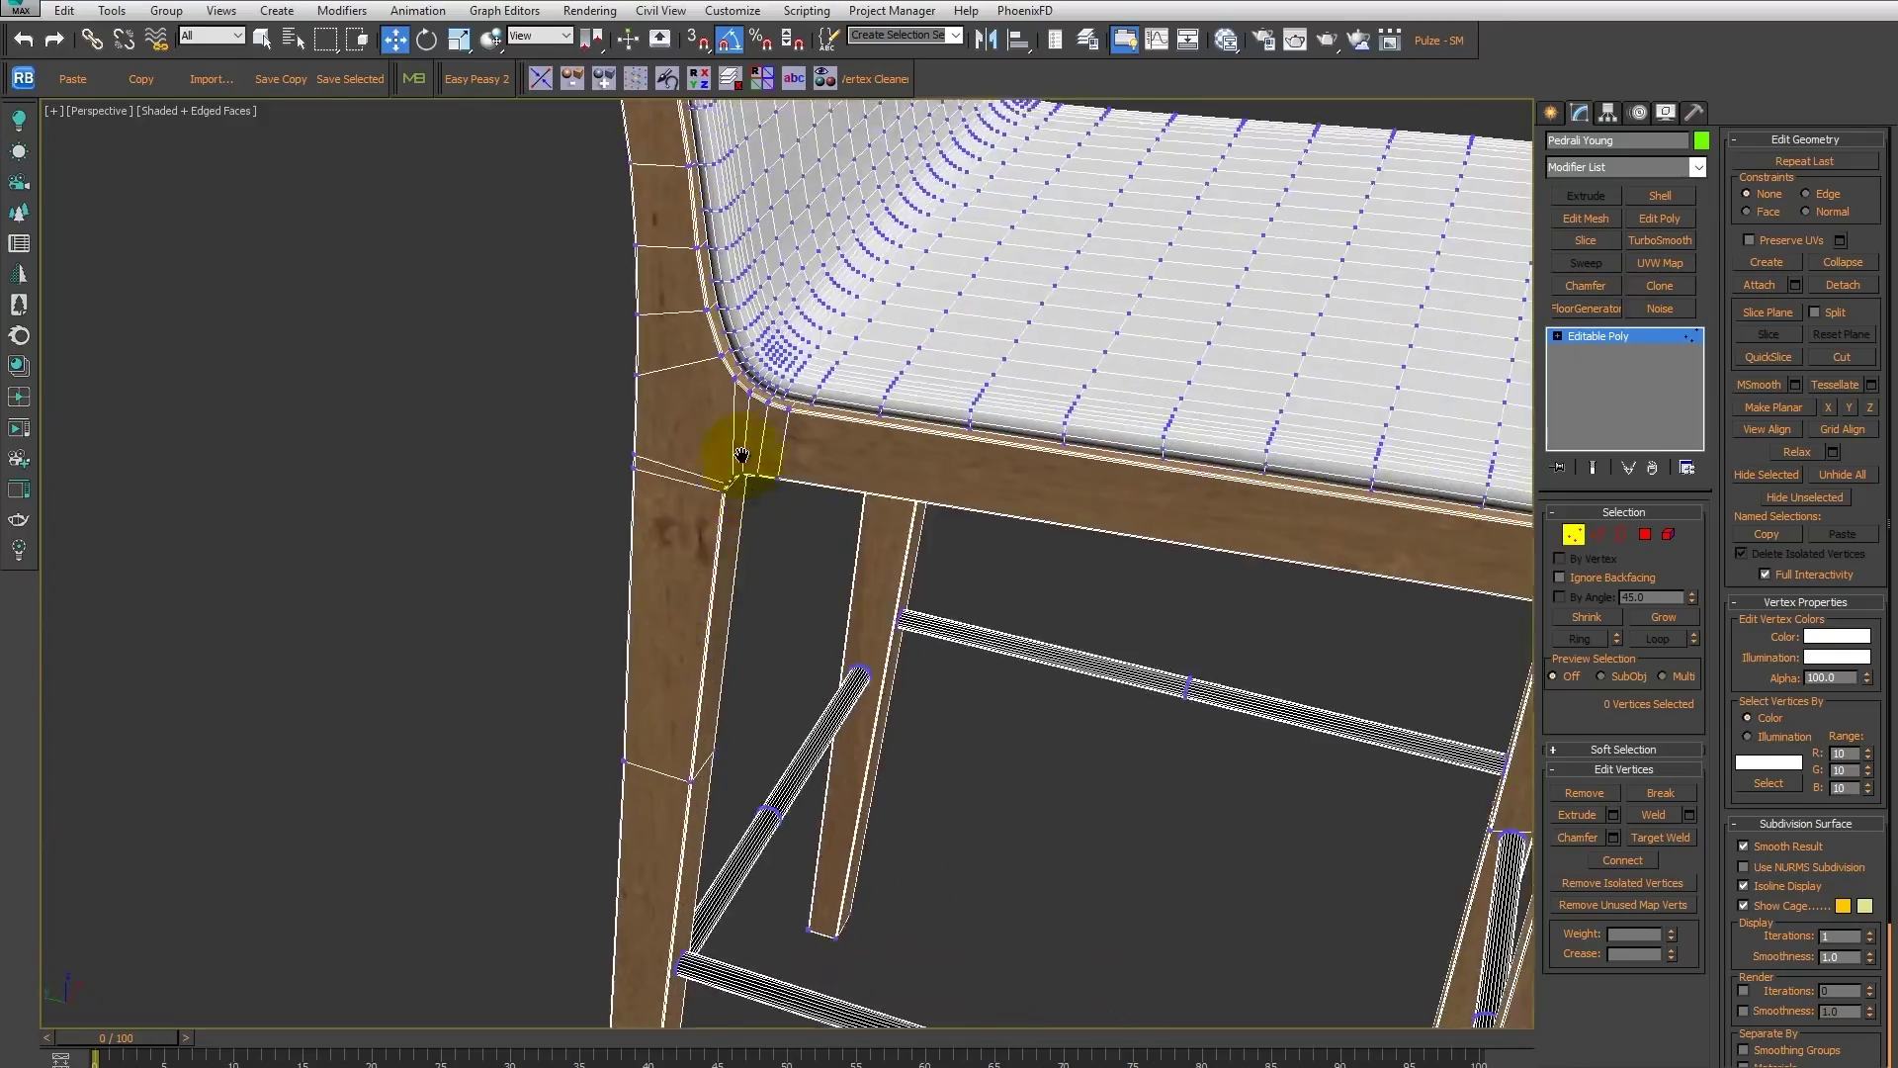
pyautogui.scroll(-3, 885, 565)
pyautogui.keyDown('alt'); pyautogui.moveTo(886, 565); pyautogui.dragTo(784, 657, button='middle'); pyautogui.keyUp('alt')
pyautogui.scroll(-3, 966, 441)
pyautogui.keyDown('alt'); pyautogui.moveTo(965, 441); pyautogui.dragTo(1245, 299, button='middle'); pyautogui.keyUp('alt')
pyautogui.scroll(4, 1245, 298)
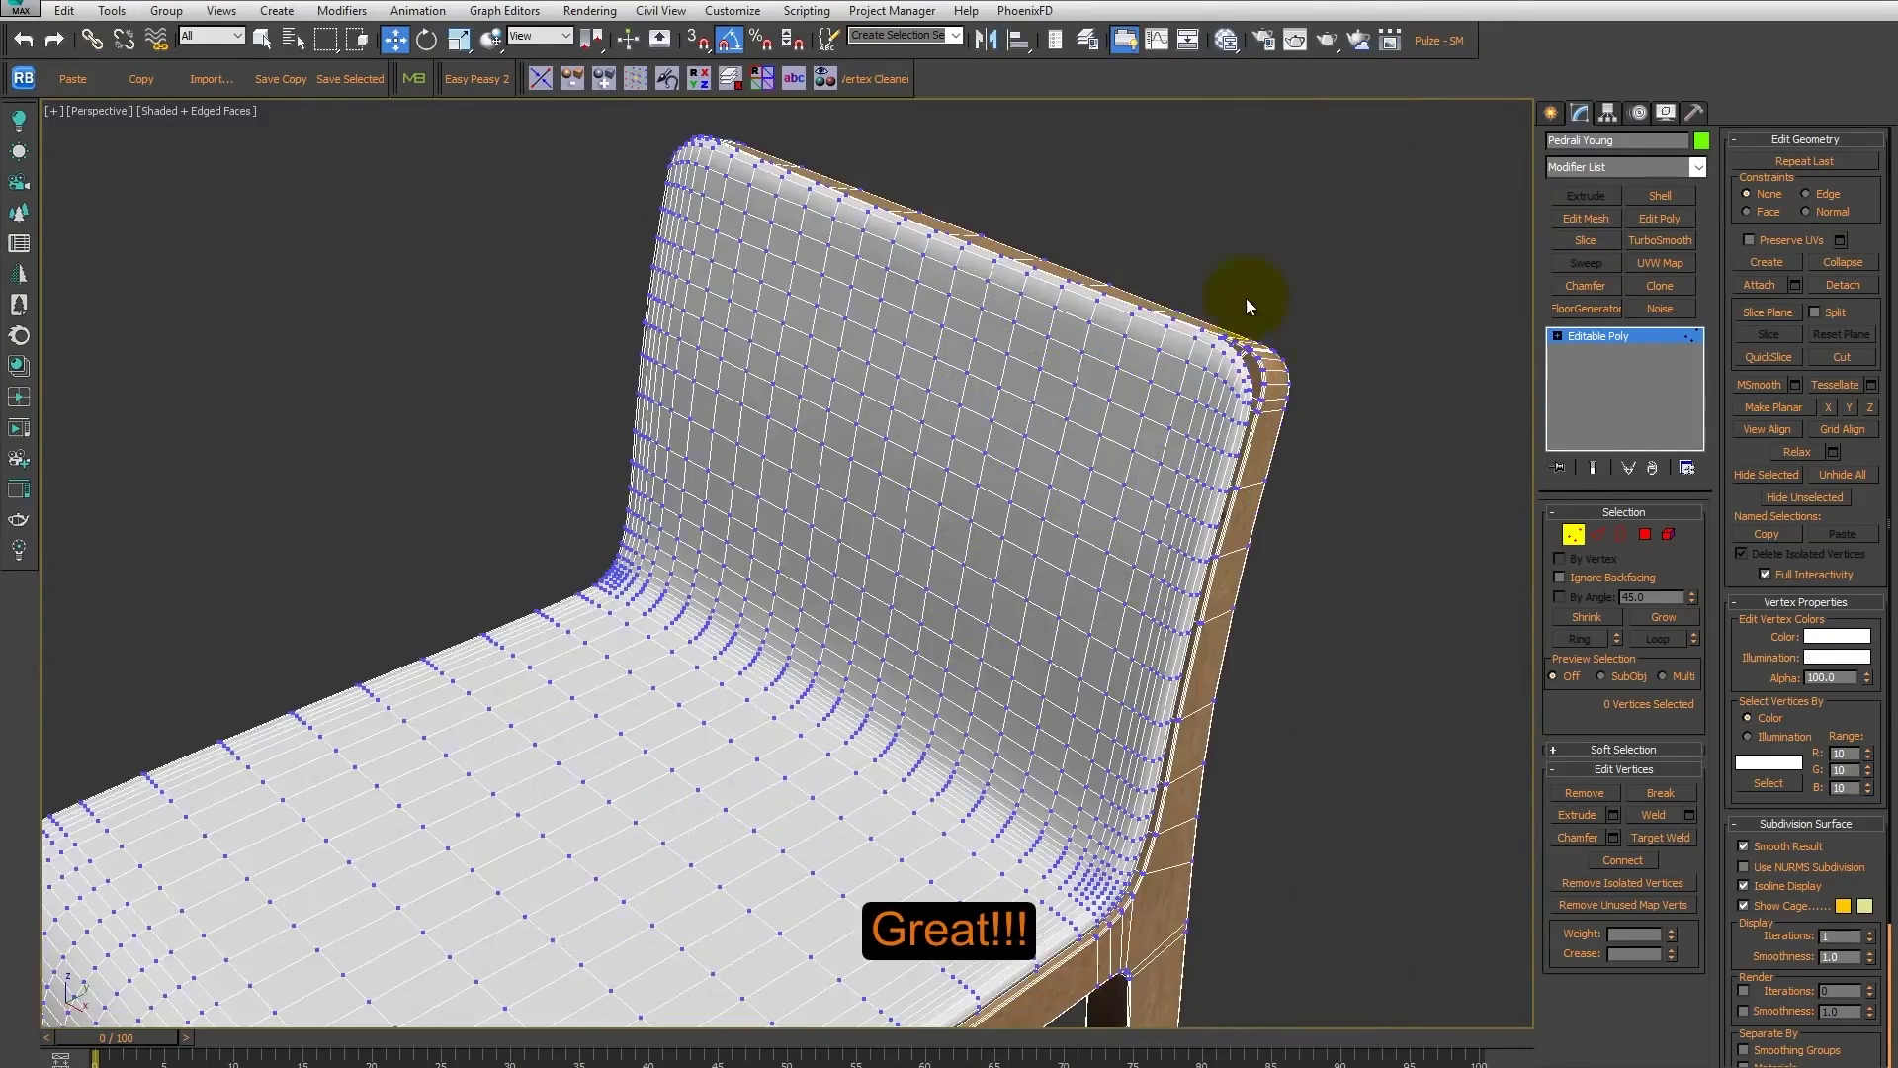
pyautogui.scroll(-3, 1050, 532)
pyautogui.scroll(-3, 945, 536)
pyautogui.click(1634, 336)
pyautogui.scroll(2, 1068, 488)
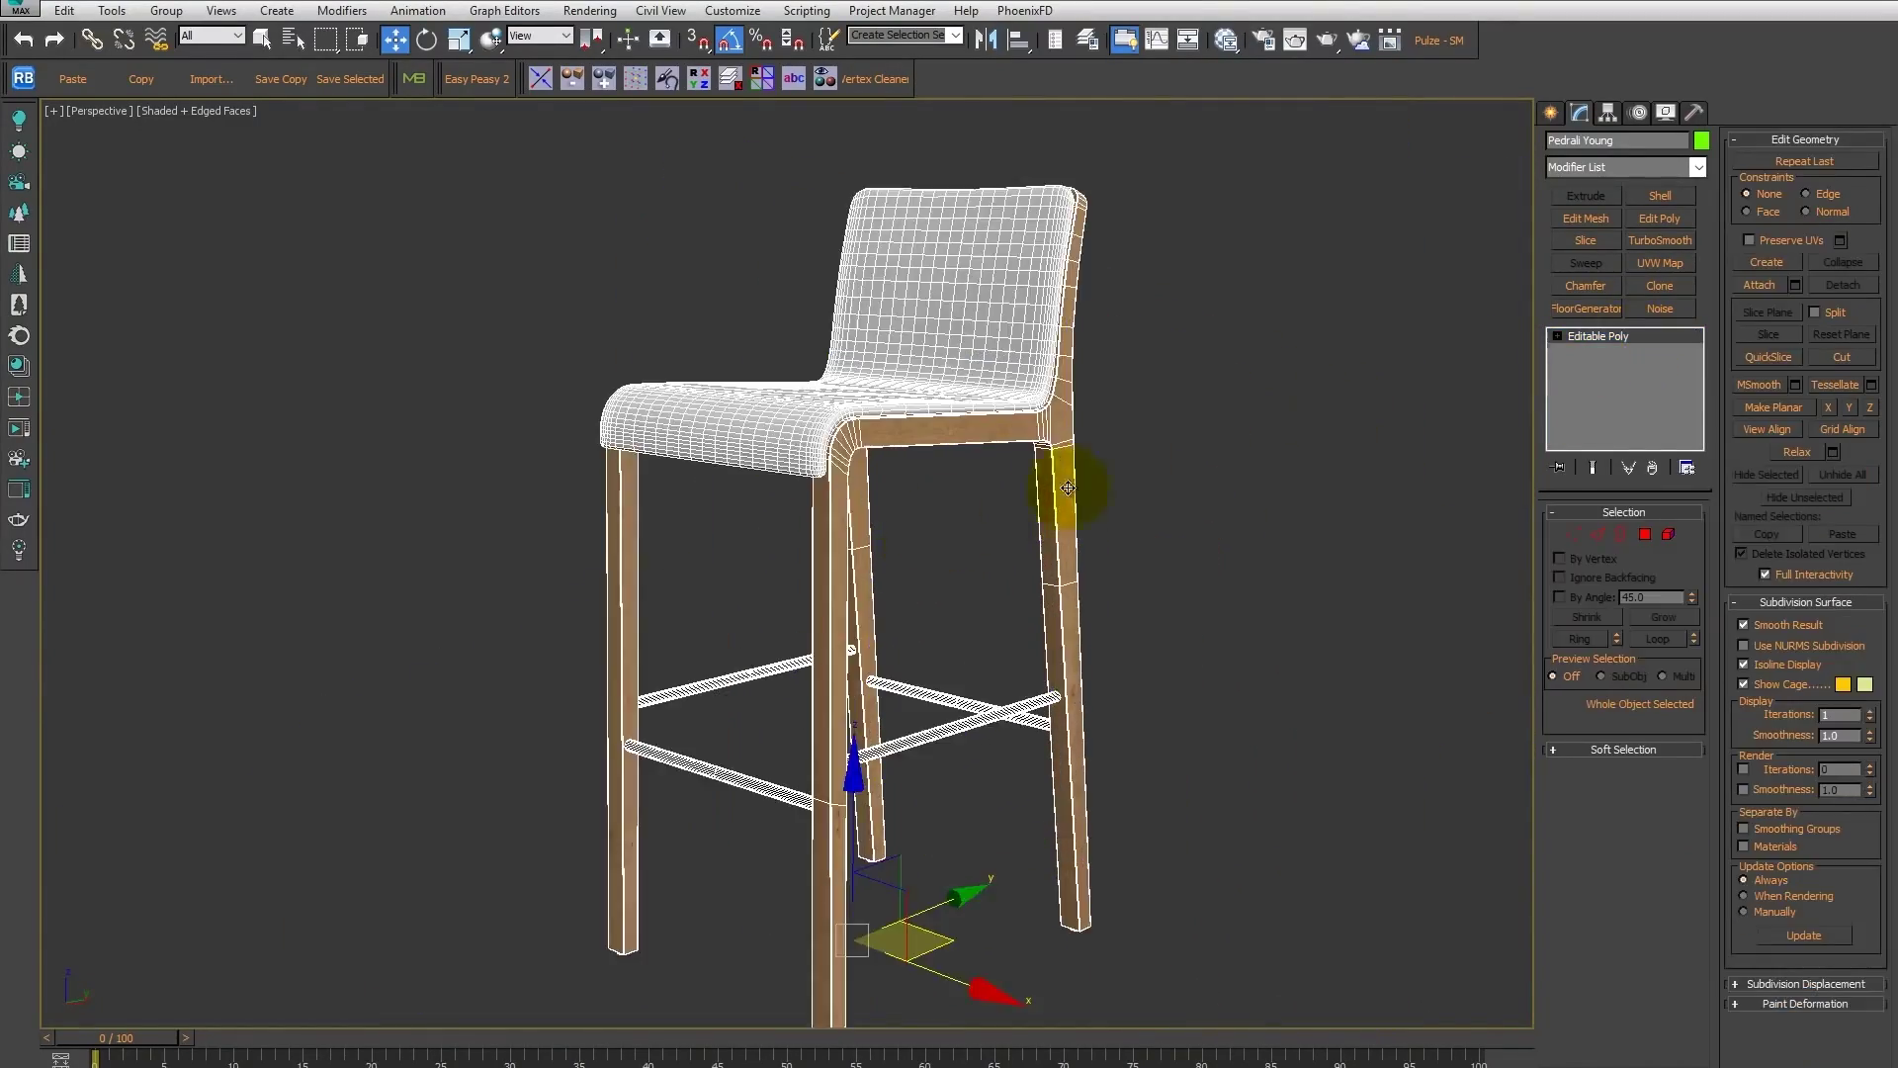
pyautogui.click(1033, 473)
pyautogui.scroll(-3, 987, 537)
pyautogui.moveTo(986, 538)
pyautogui.keyDown('alt'); pyautogui.mouseDown(button='middle')
pyautogui.moveTo(629, 508)
pyautogui.moveTo(1124, 562)
pyautogui.moveTo(911, 459)
pyautogui.mouseUp(button='middle'); pyautogui.keyUp('alt')
pyautogui.scroll(-2, 1124, 562)
pyautogui.scroll(3, 911, 460)
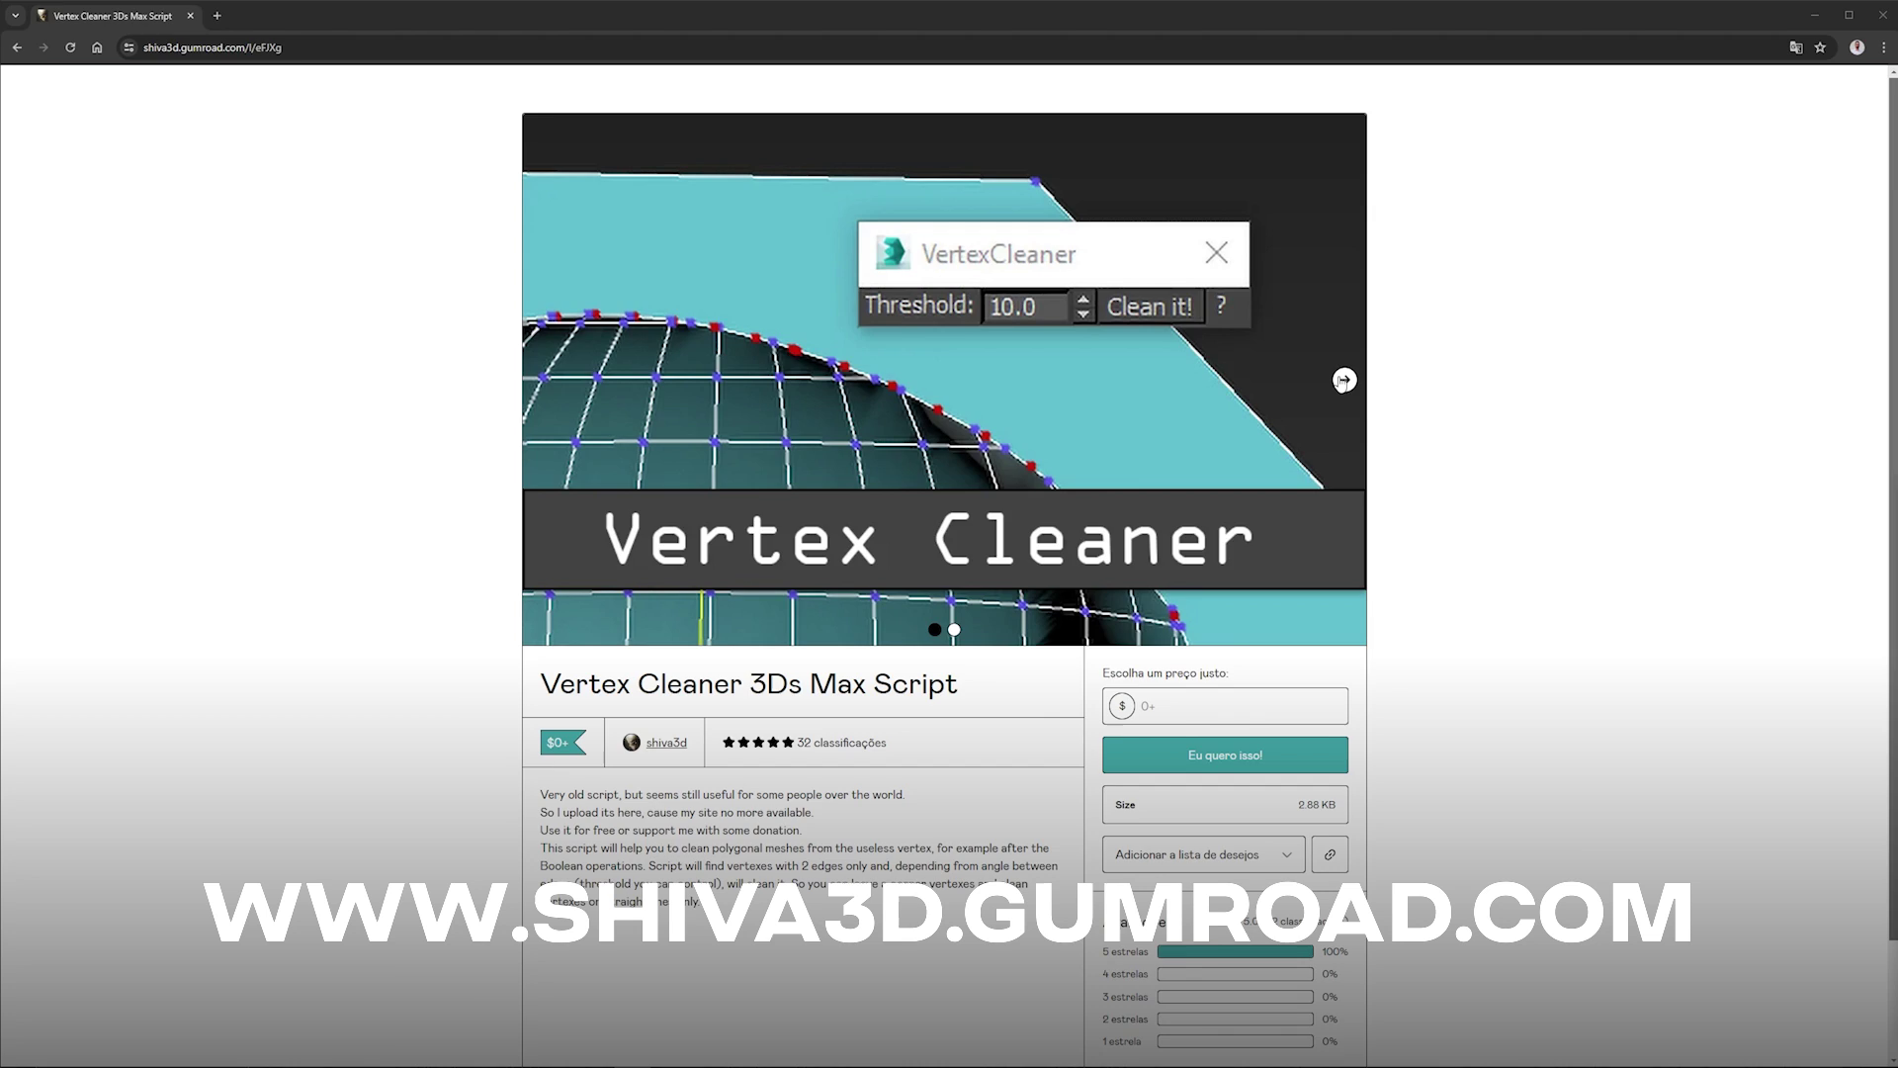
# Show the Vertex Cleaner demo video slide and scroll down to the description.
pyautogui.click(1344, 380)
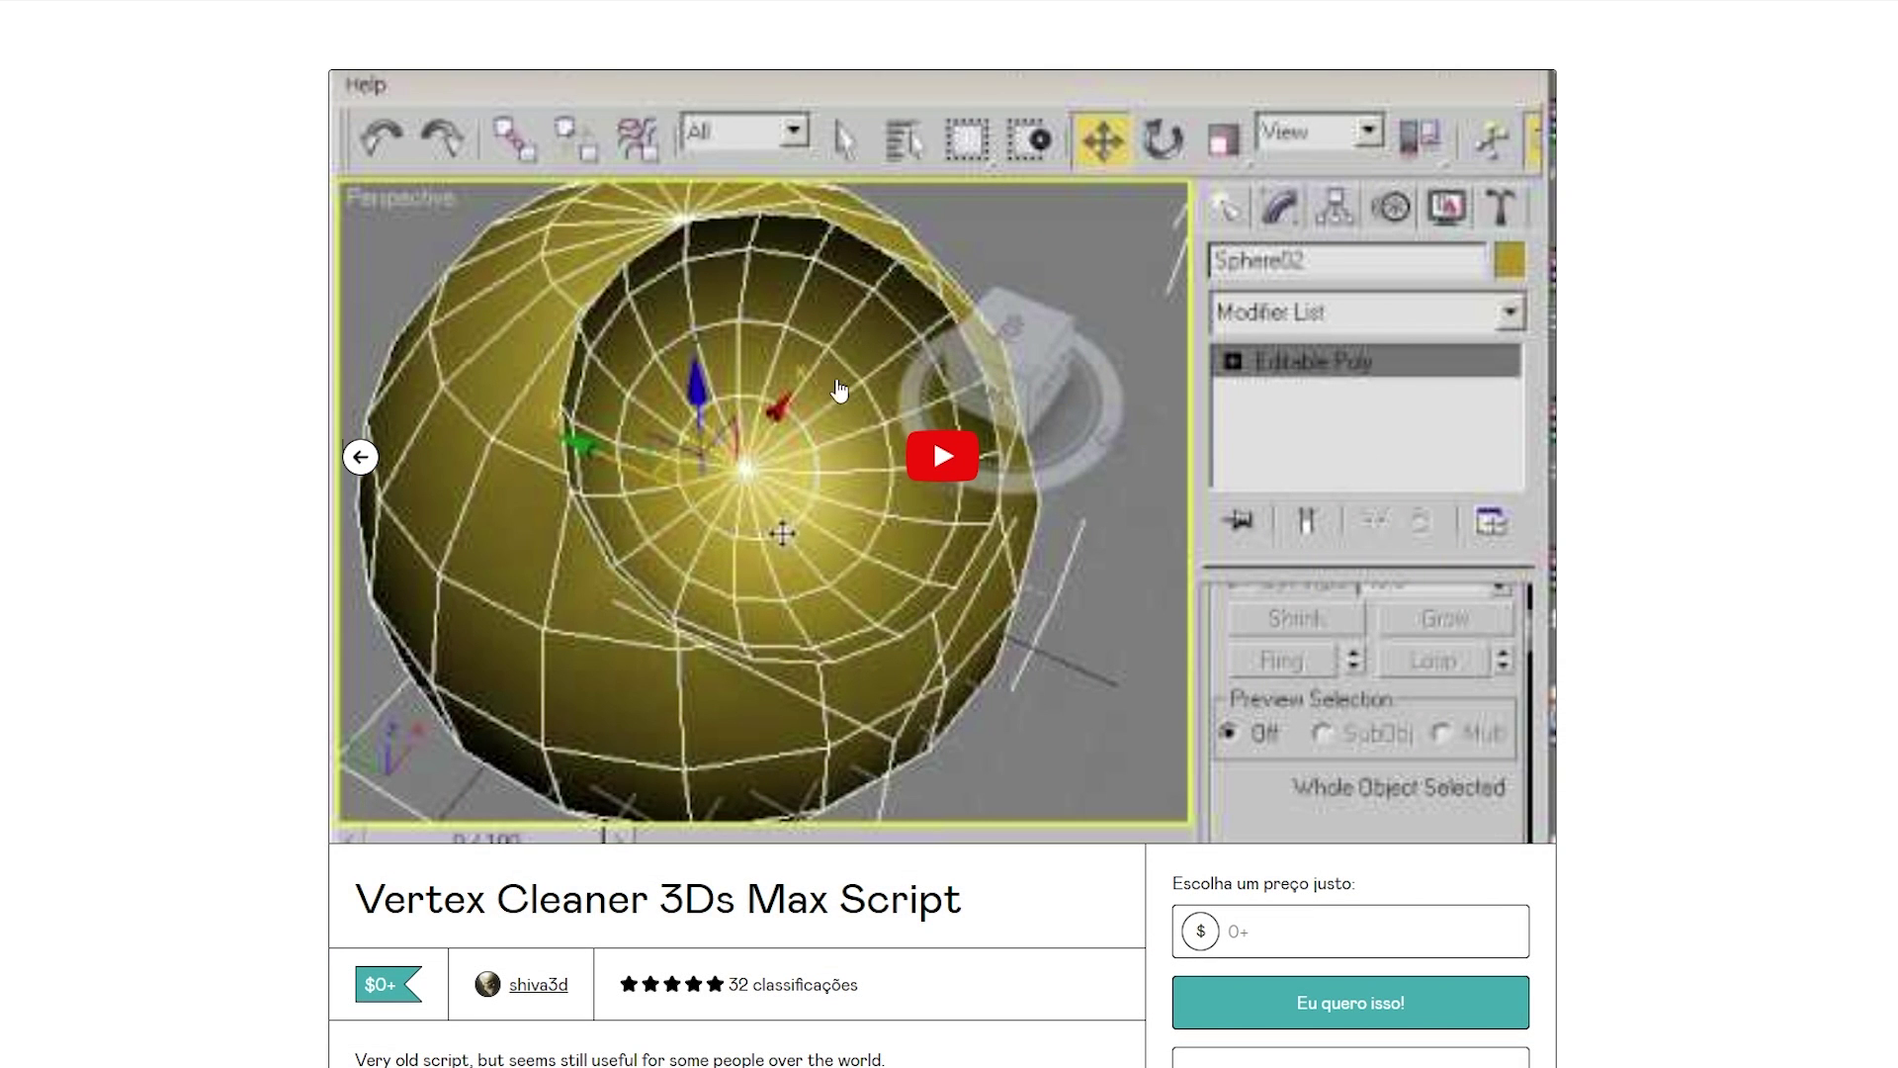
pyautogui.scroll(-3, 992, 563)
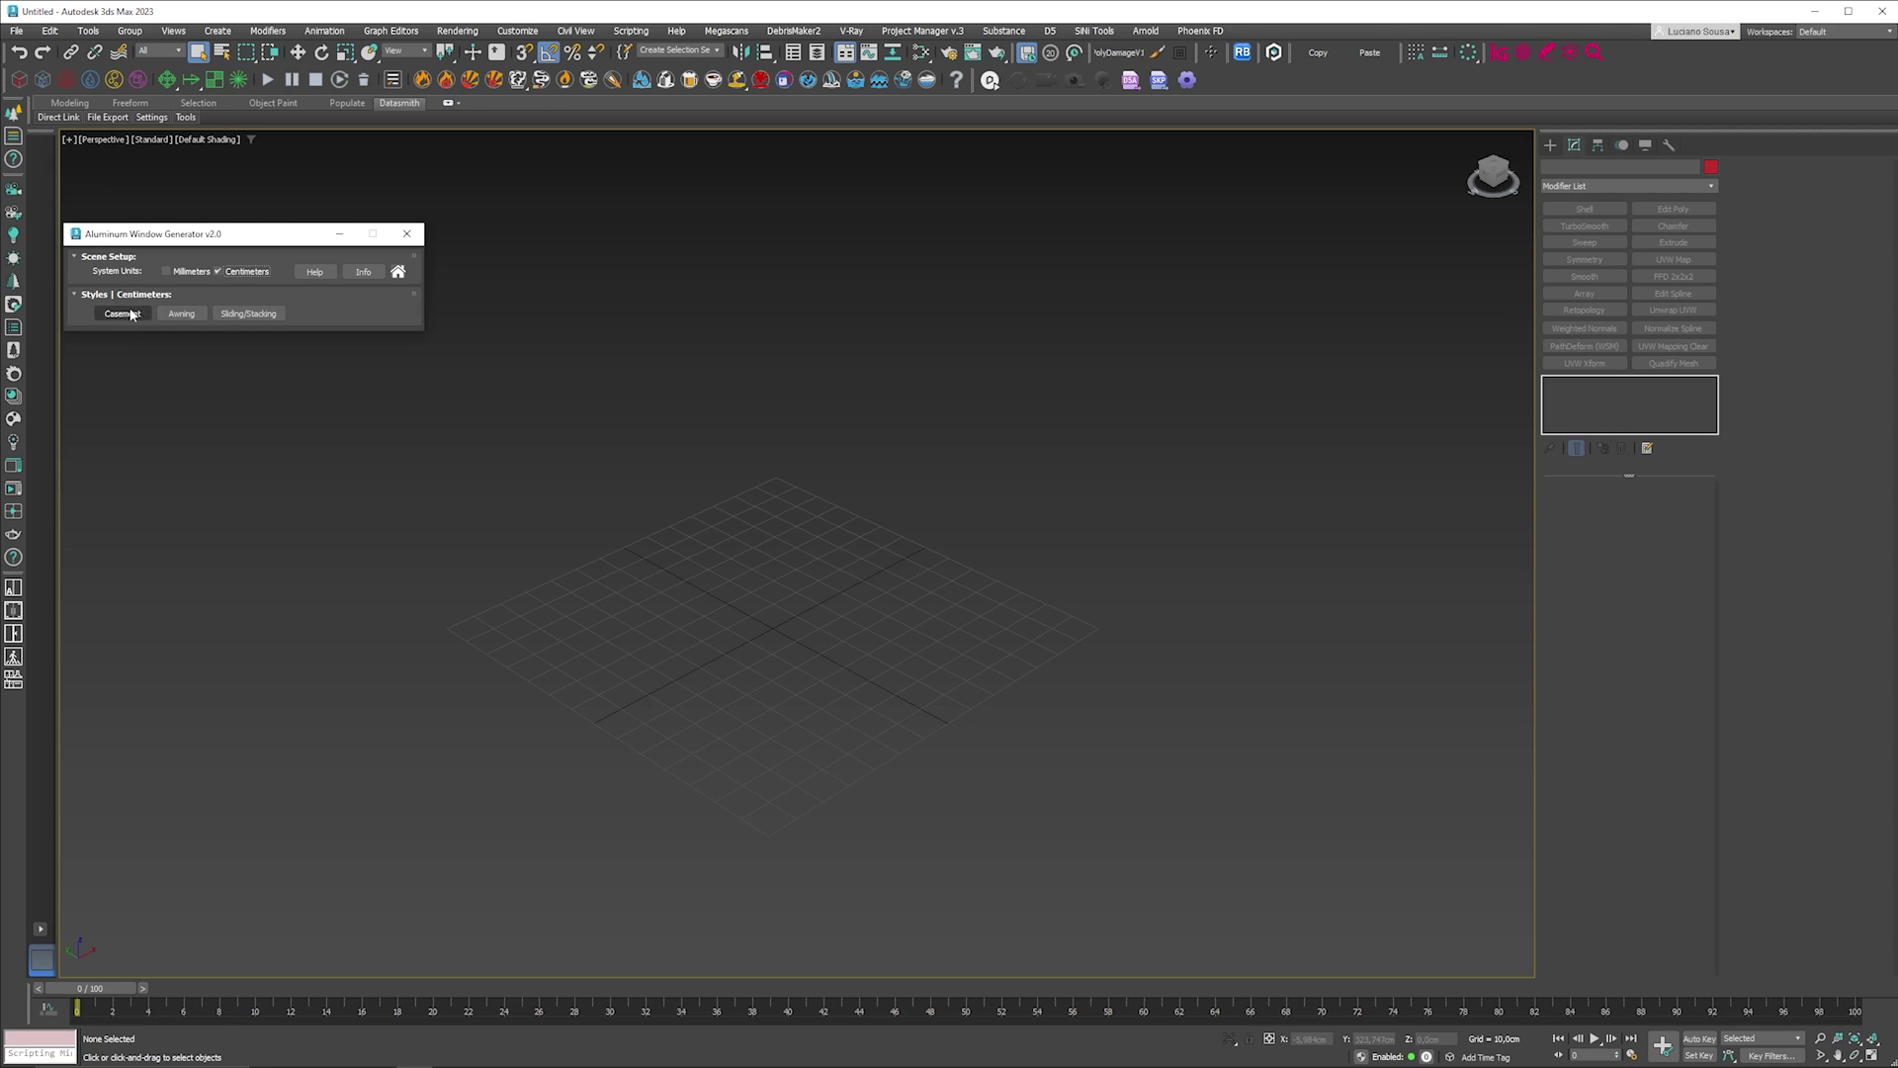
# Create a Style 7 casement window and make it taller and wider.
pyautogui.click(144, 296)
pyautogui.click(205, 403)
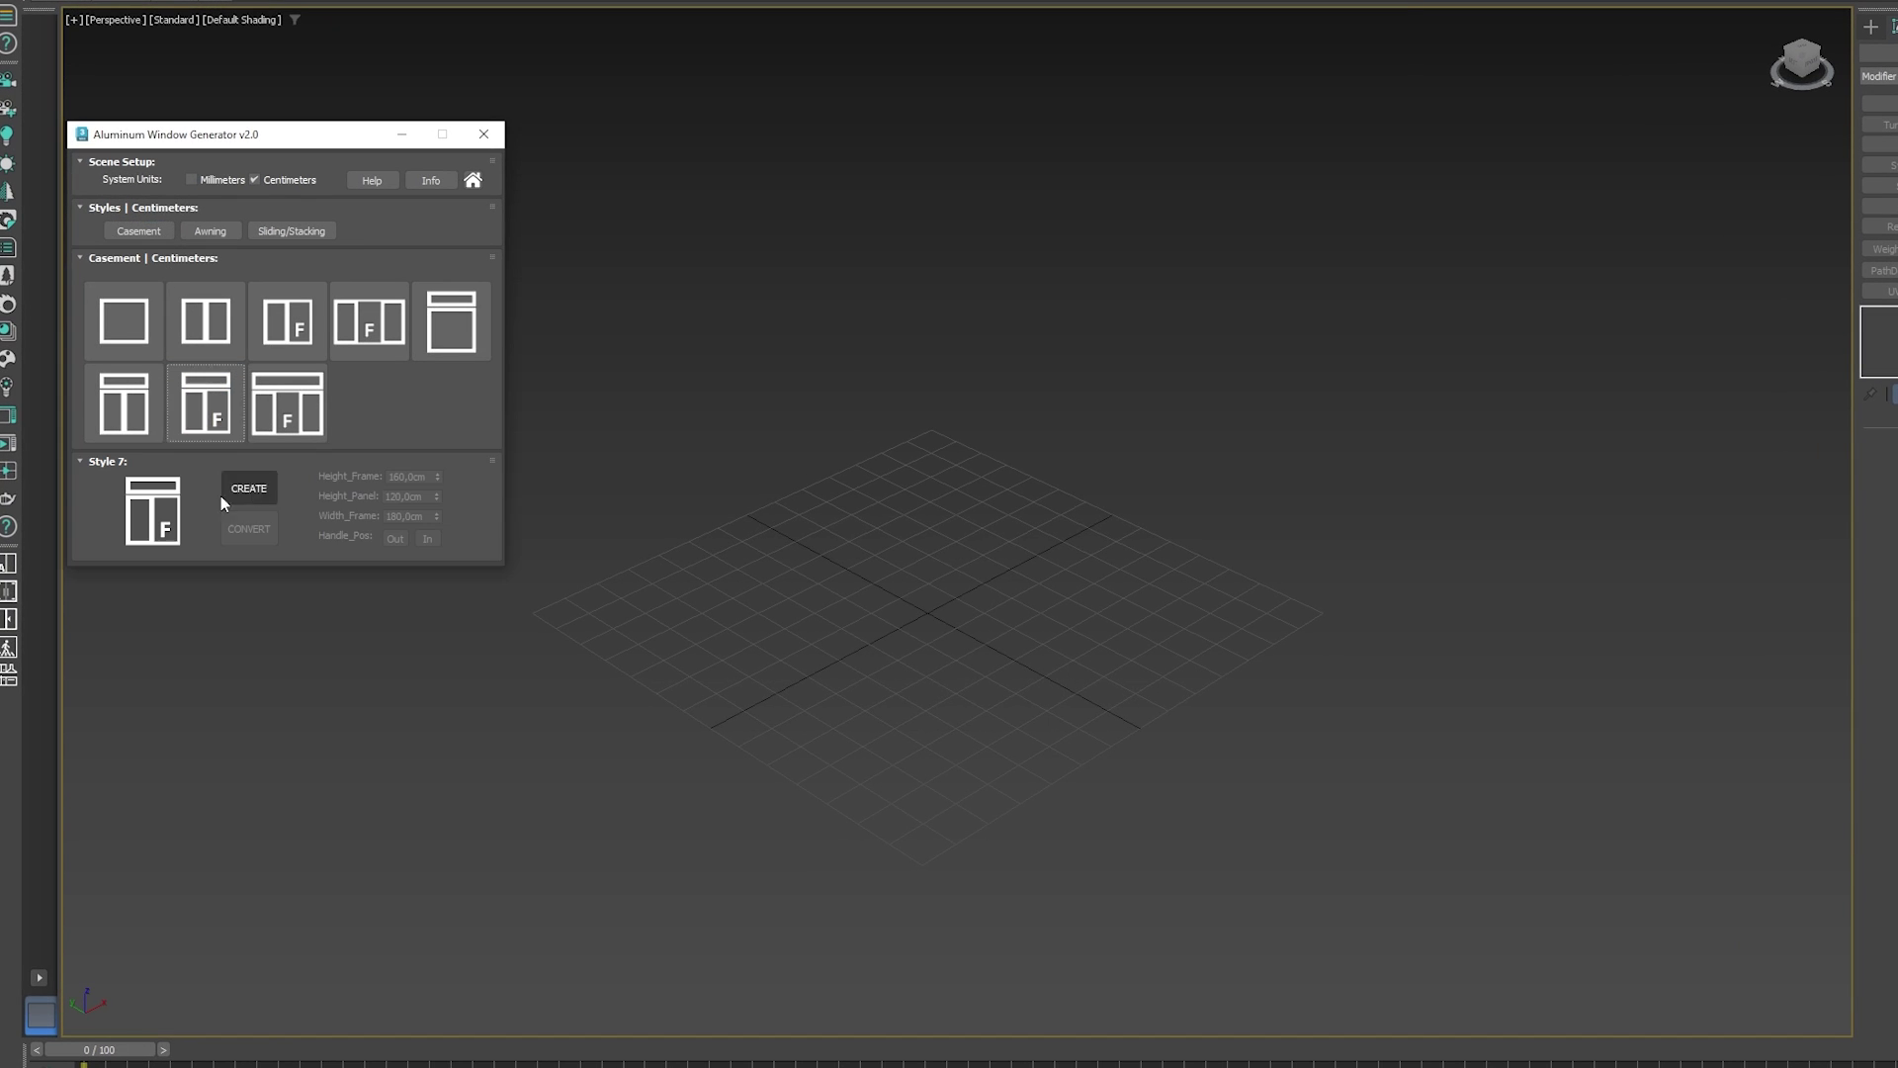
pyautogui.click(249, 488)
pyautogui.moveTo(1137, 593); pyautogui.dragTo(942, 679, button='middle')
pyautogui.moveTo(437, 477); pyautogui.dragTo(478, 436)
pyautogui.moveTo(436, 515)
pyautogui.mouseDown()
pyautogui.moveTo(482, 274)
pyautogui.moveTo(395, 538)
pyautogui.mouseUp()
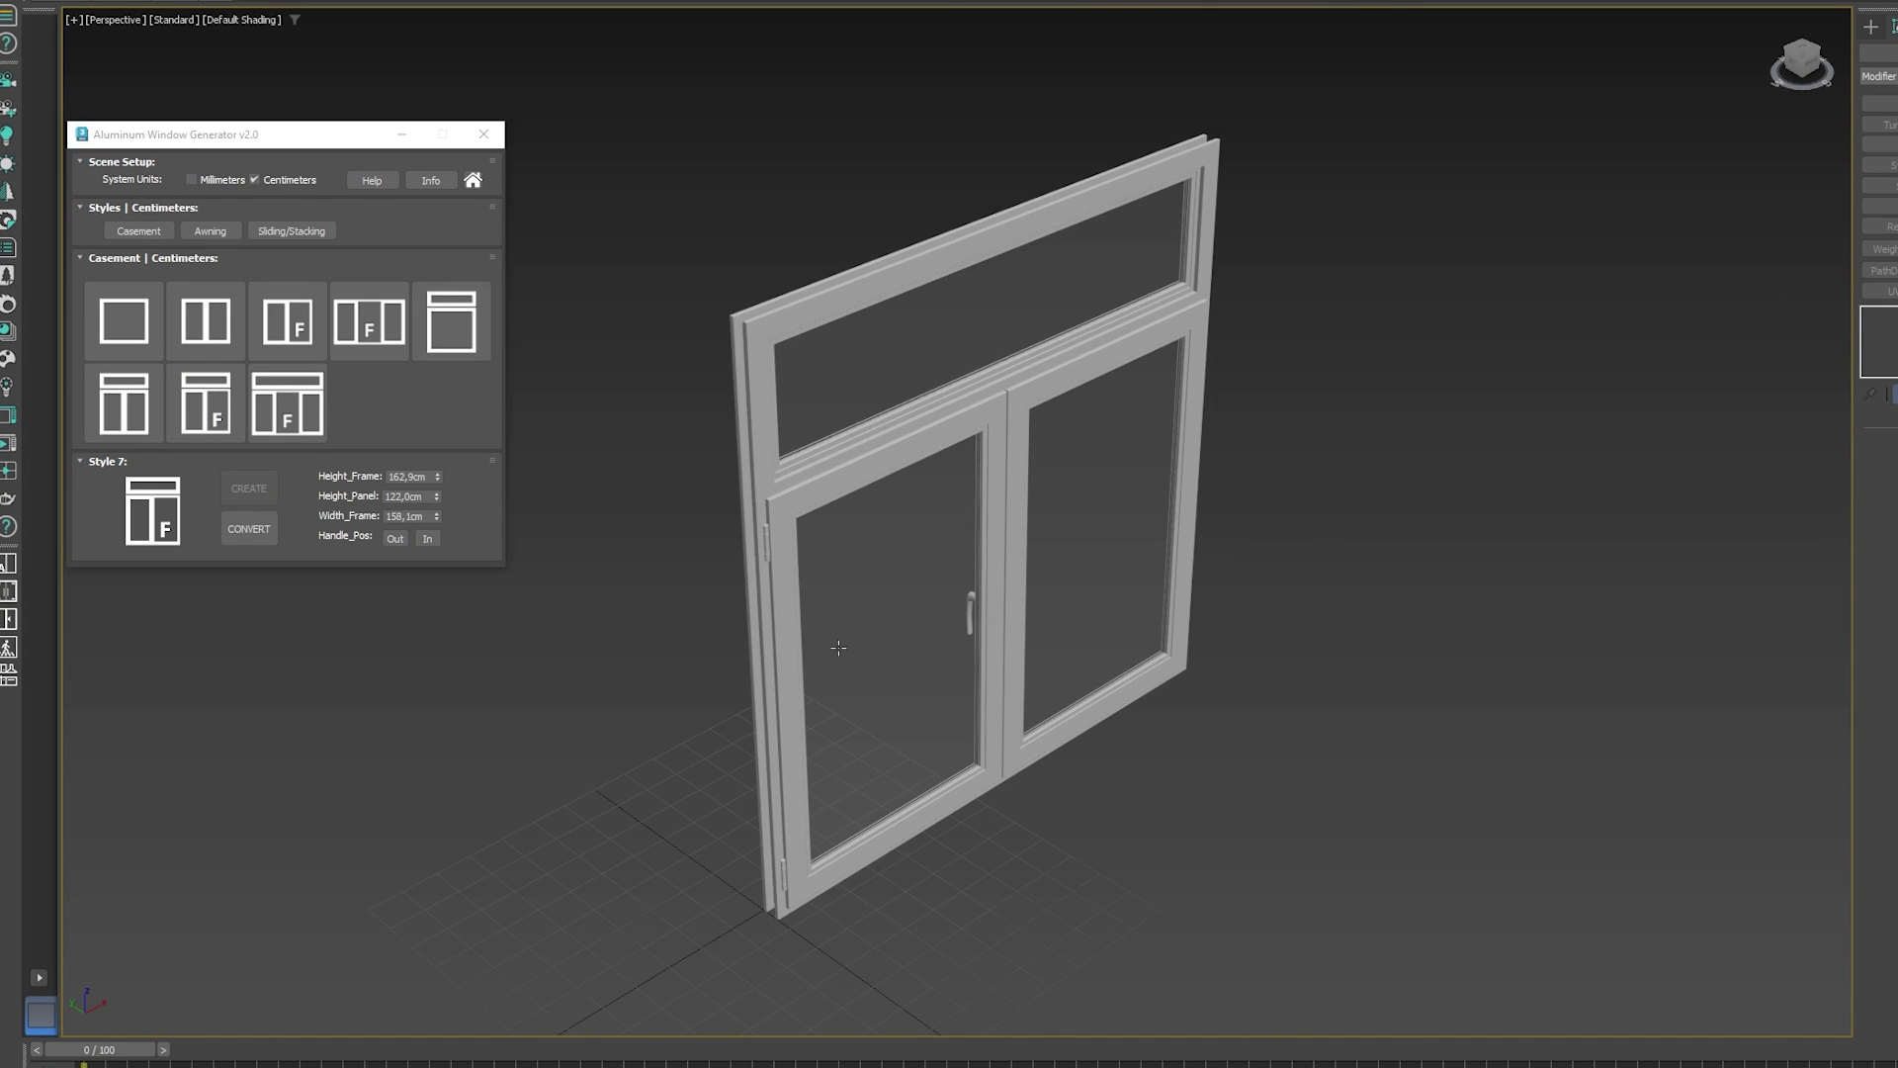
# Enlarge the sliding door frame and slide the right panel left over the fixed one.
pyautogui.scroll(3, 838, 647)
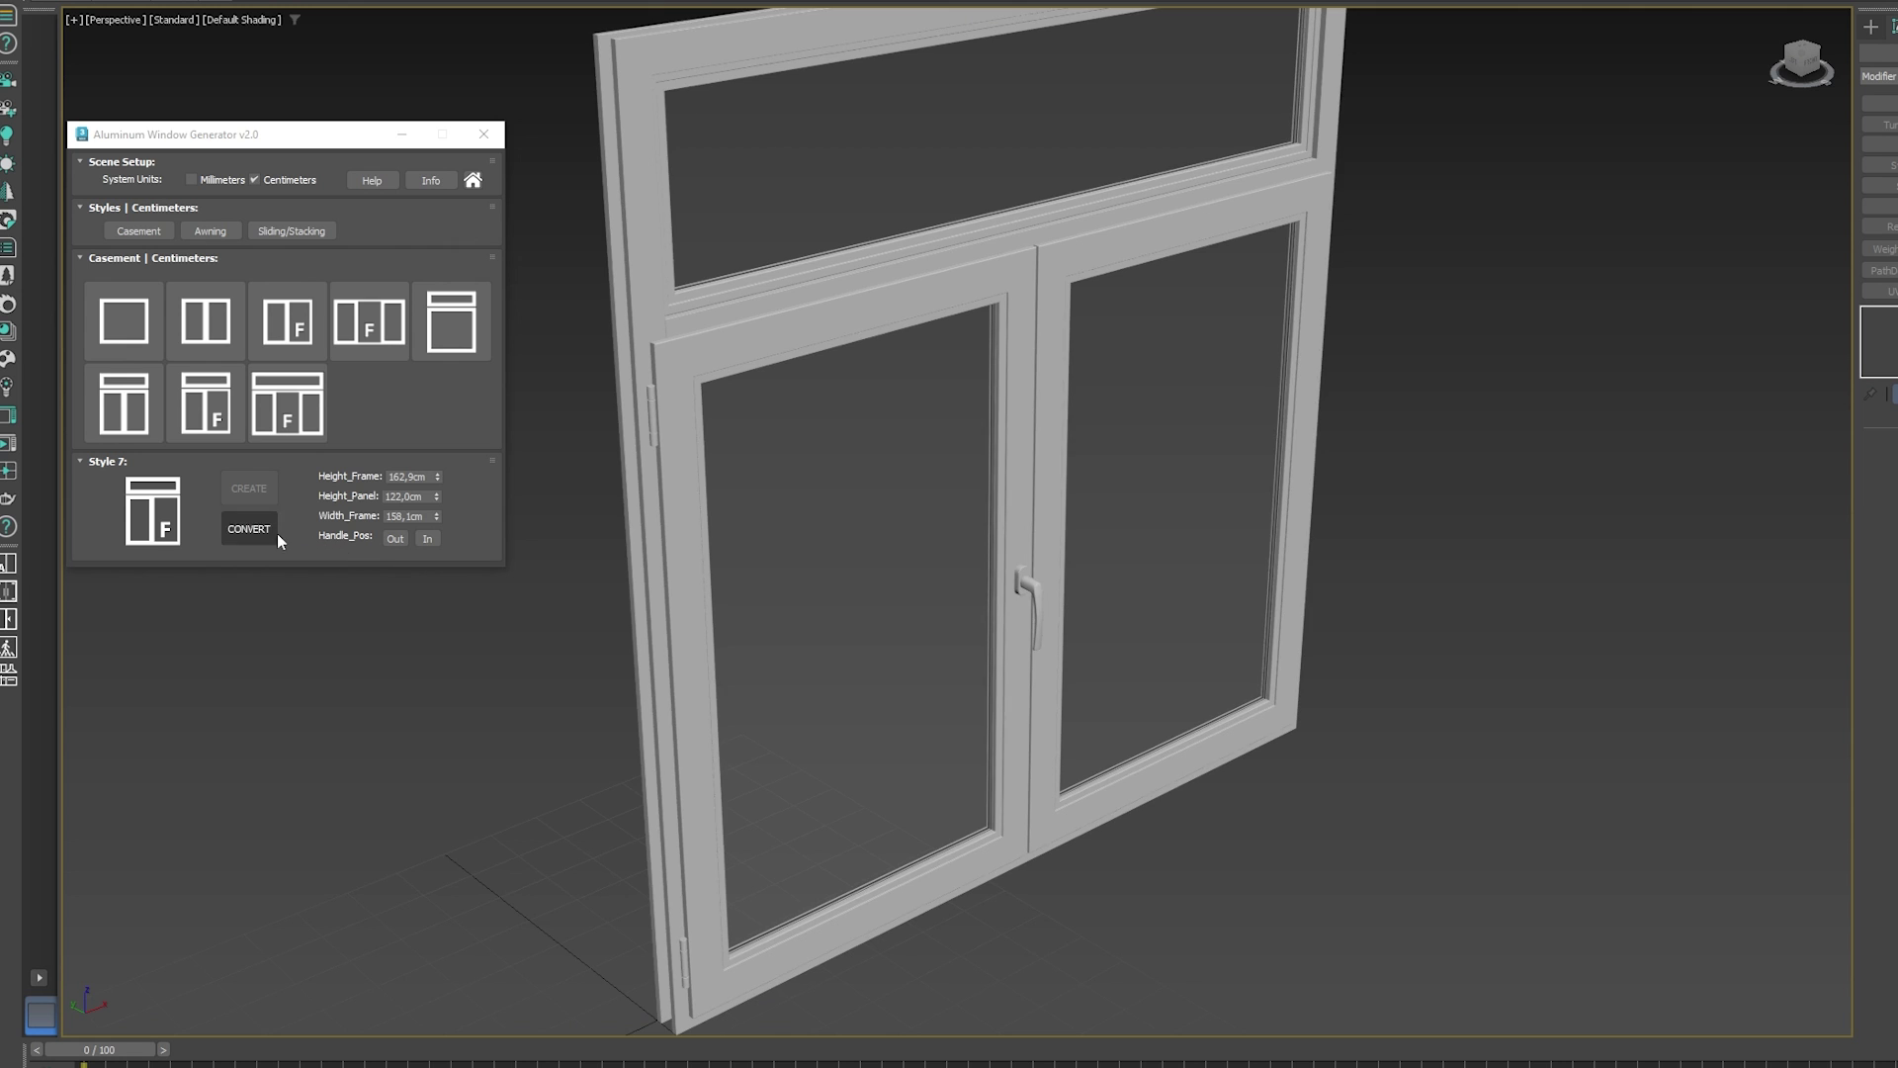
pyautogui.scroll(-3, 958, 625)
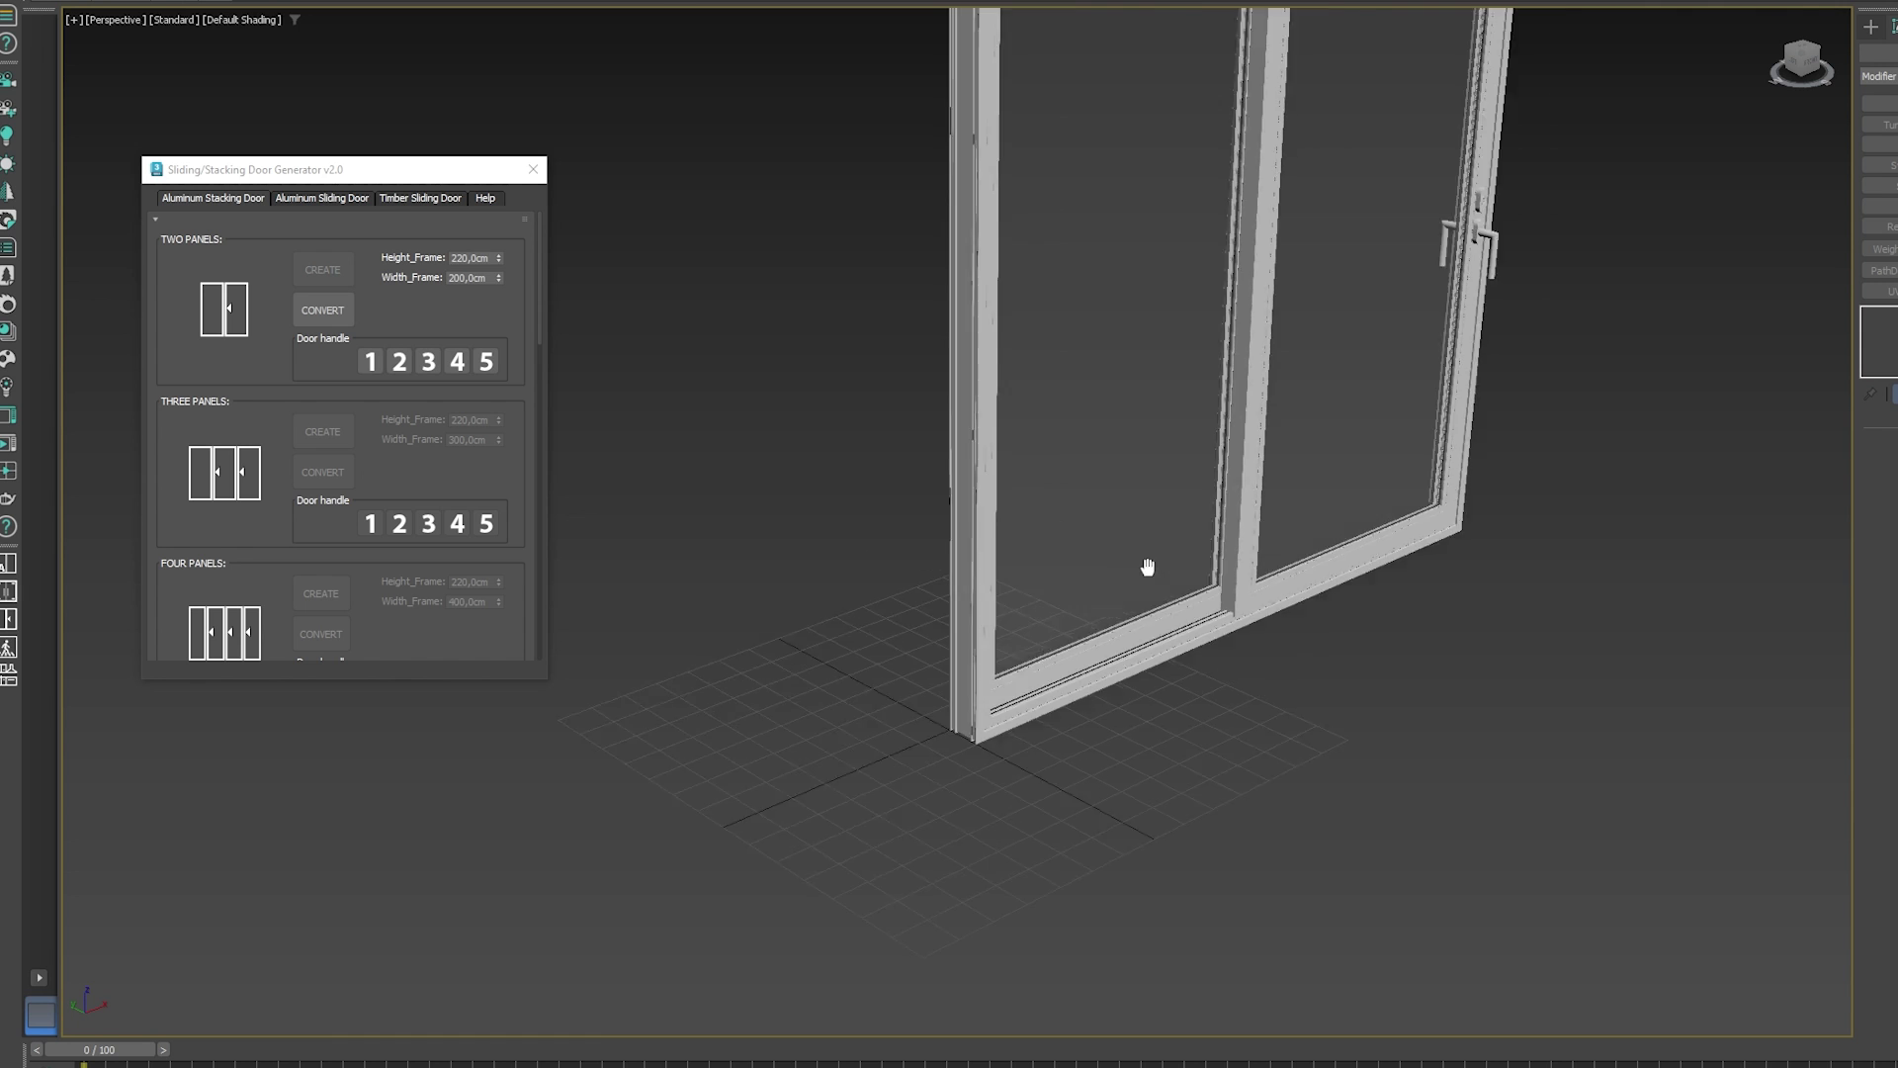
pyautogui.moveTo(498, 258); pyautogui.dragTo(498, 263)
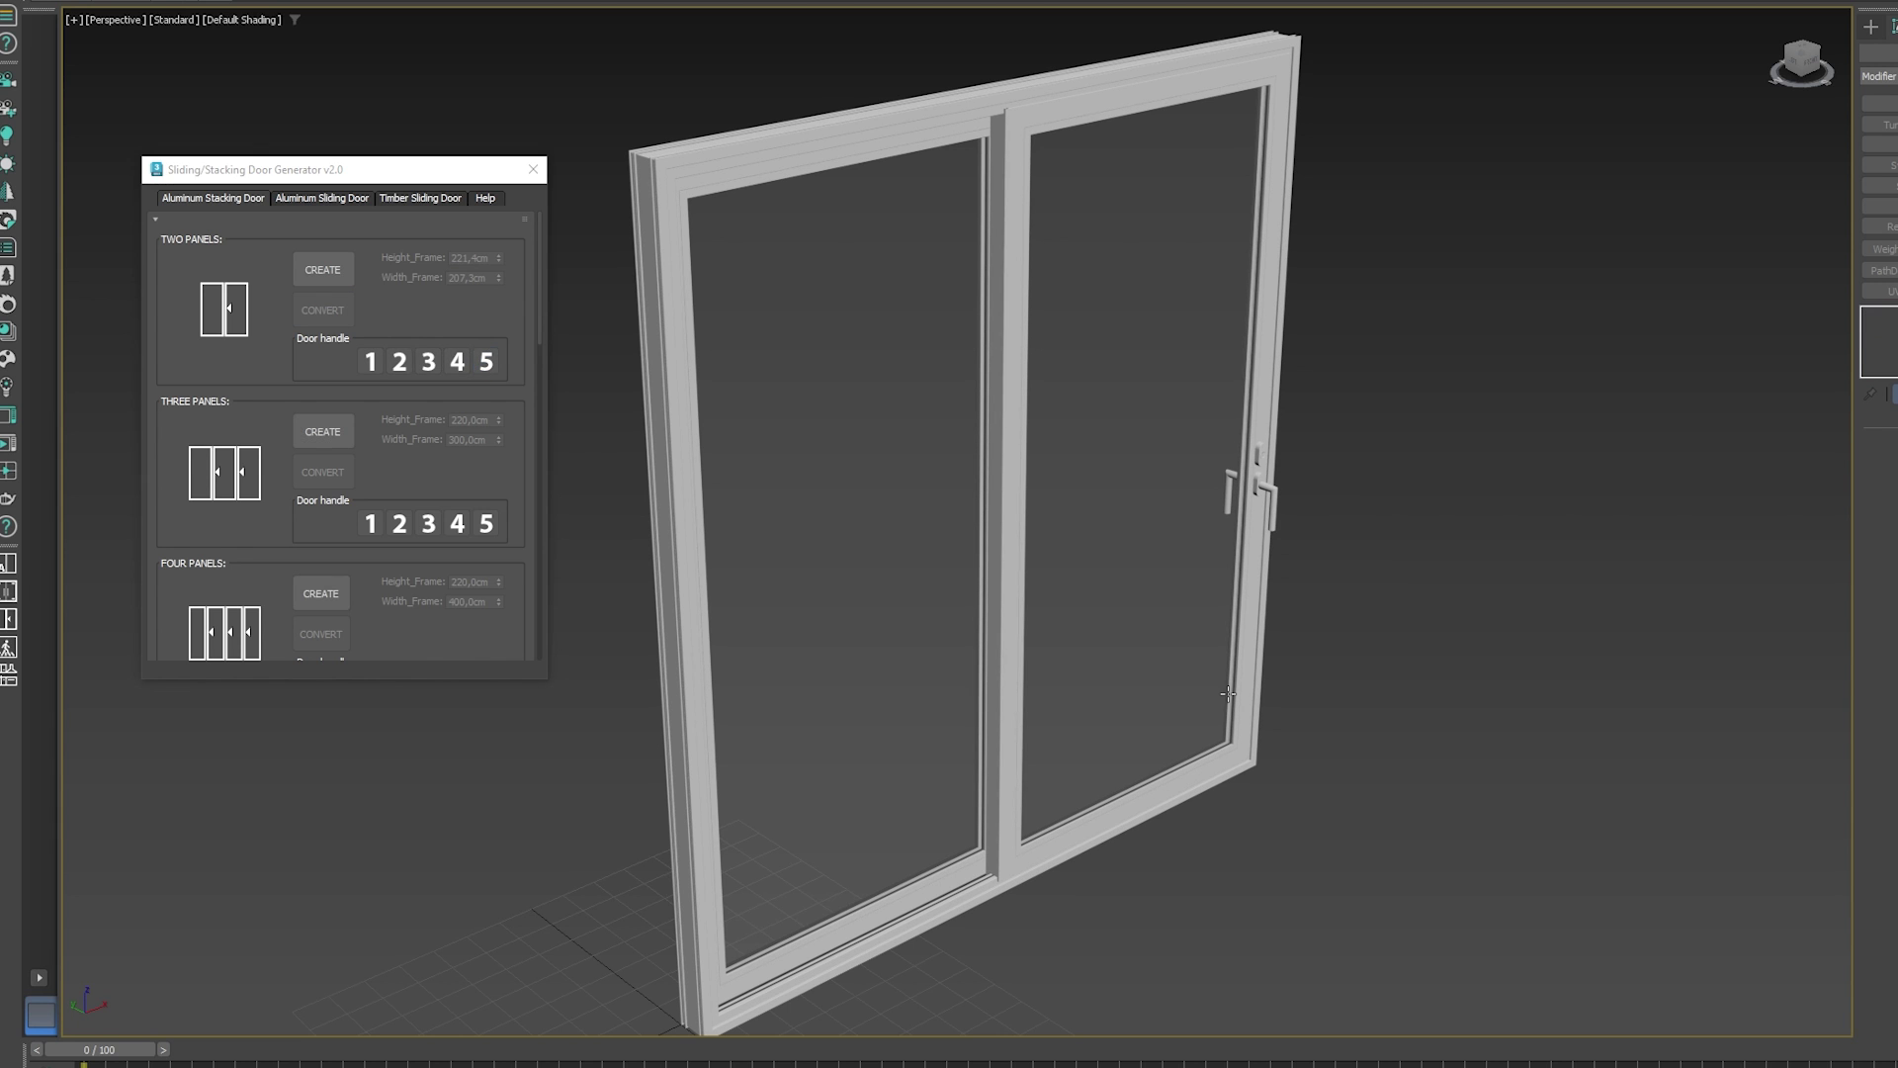
pyautogui.click(1182, 679)
pyautogui.moveTo(1169, 473); pyautogui.dragTo(920, 576)
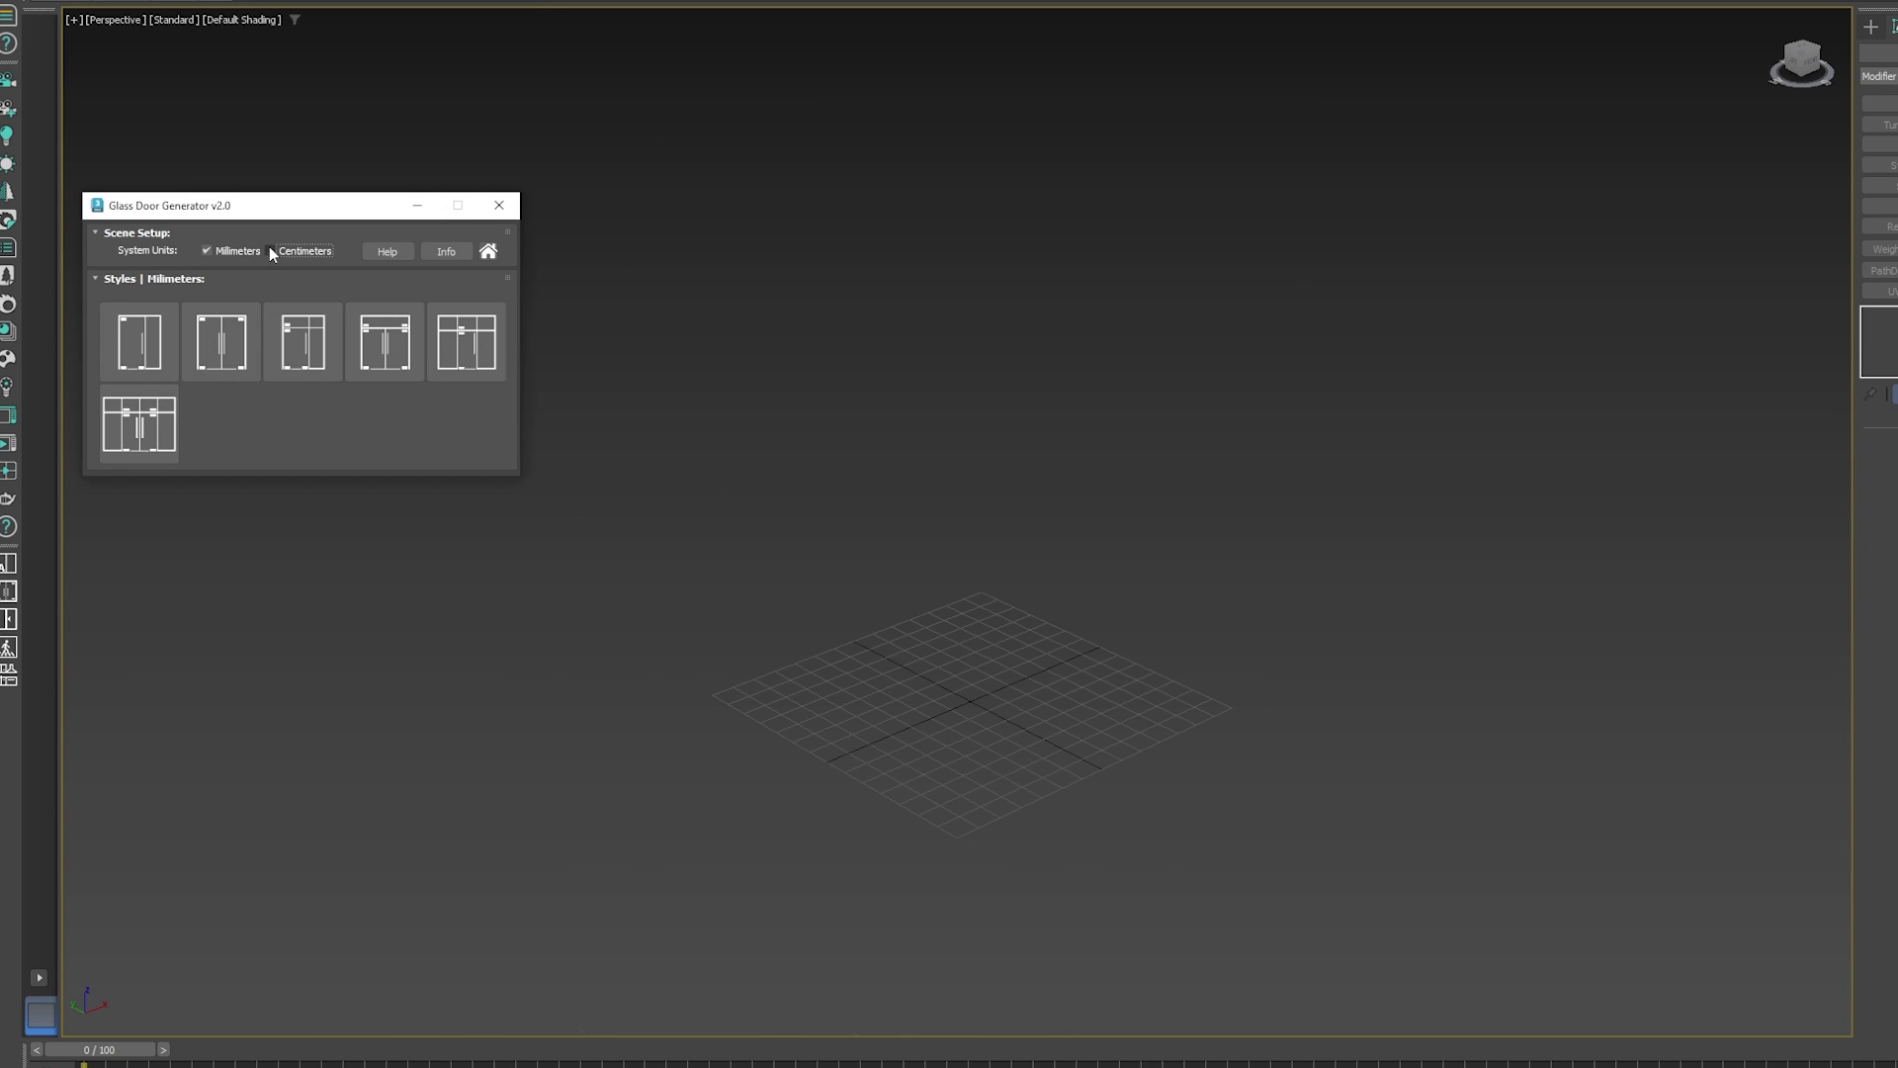
# Create a Style 3 glass door in centimetres, adjust its height and width, then convert it.
pyautogui.click(269, 248)
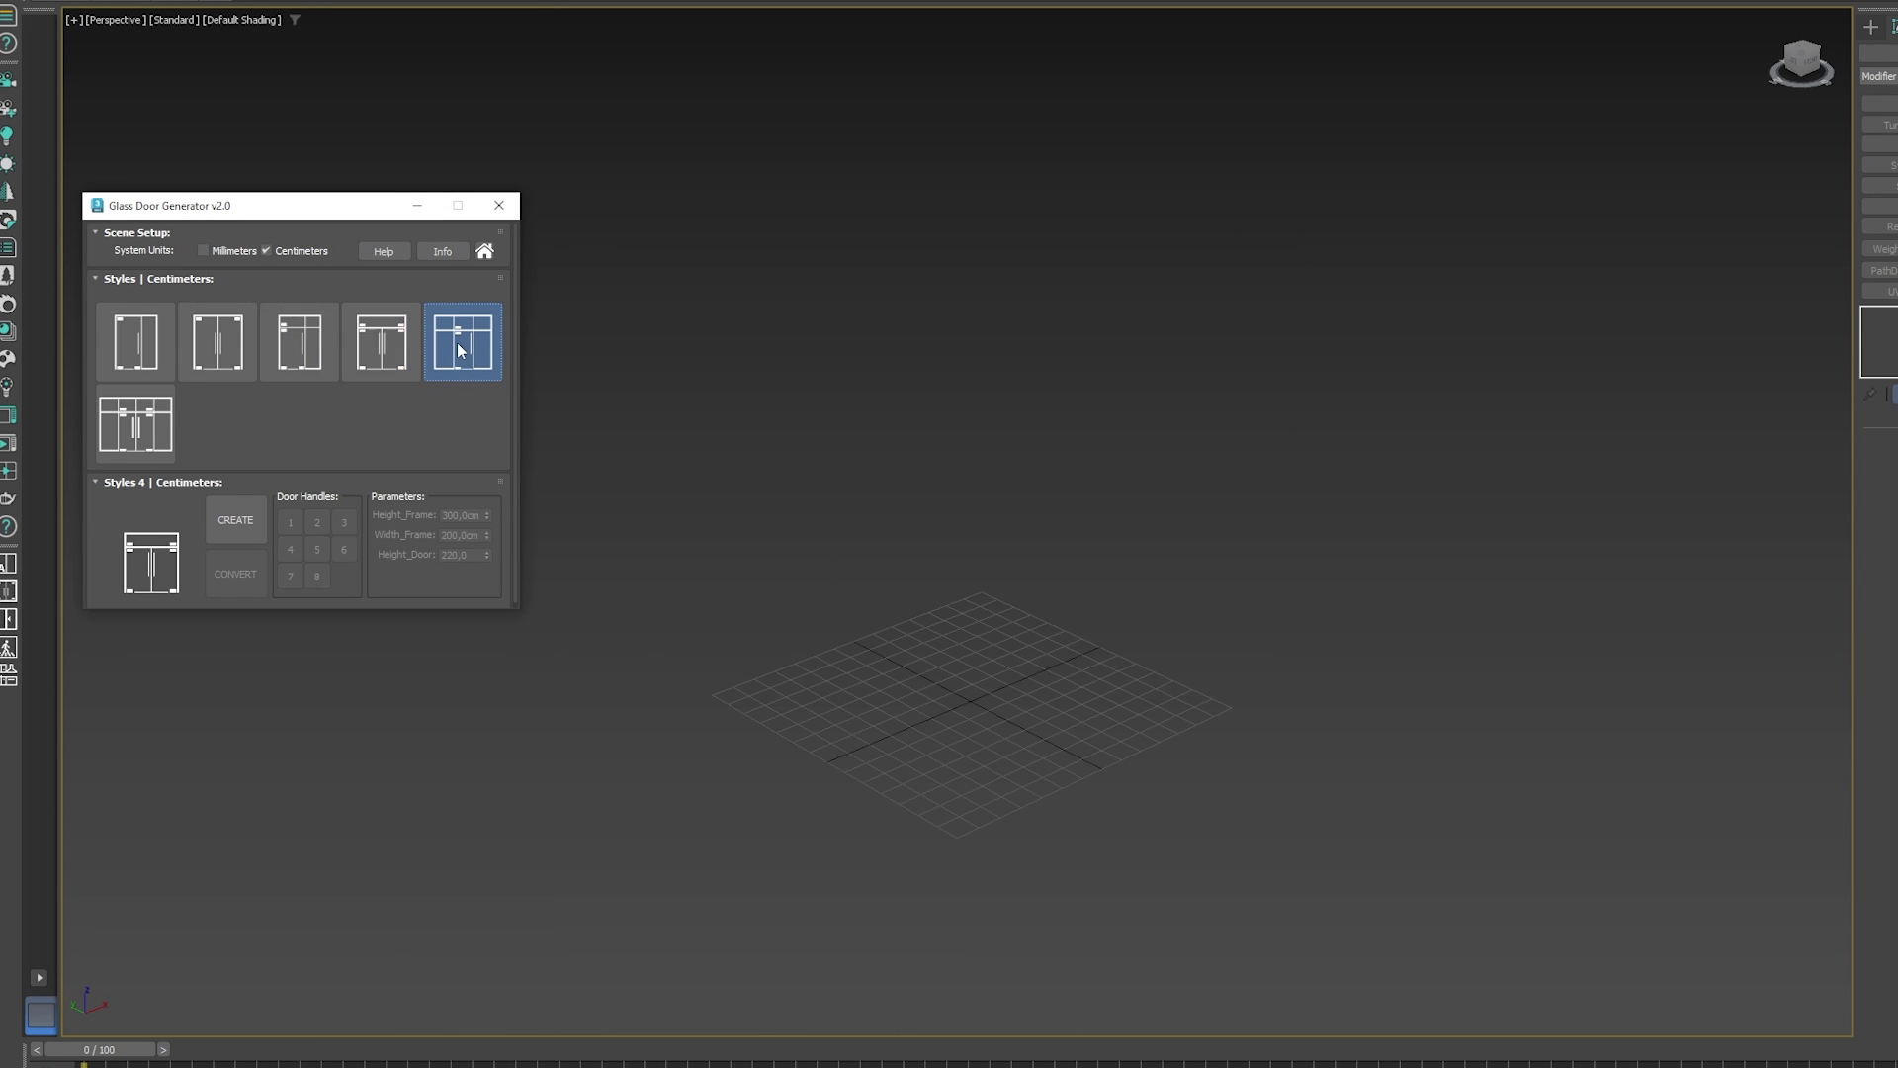
pyautogui.click(300, 342)
pyautogui.click(235, 519)
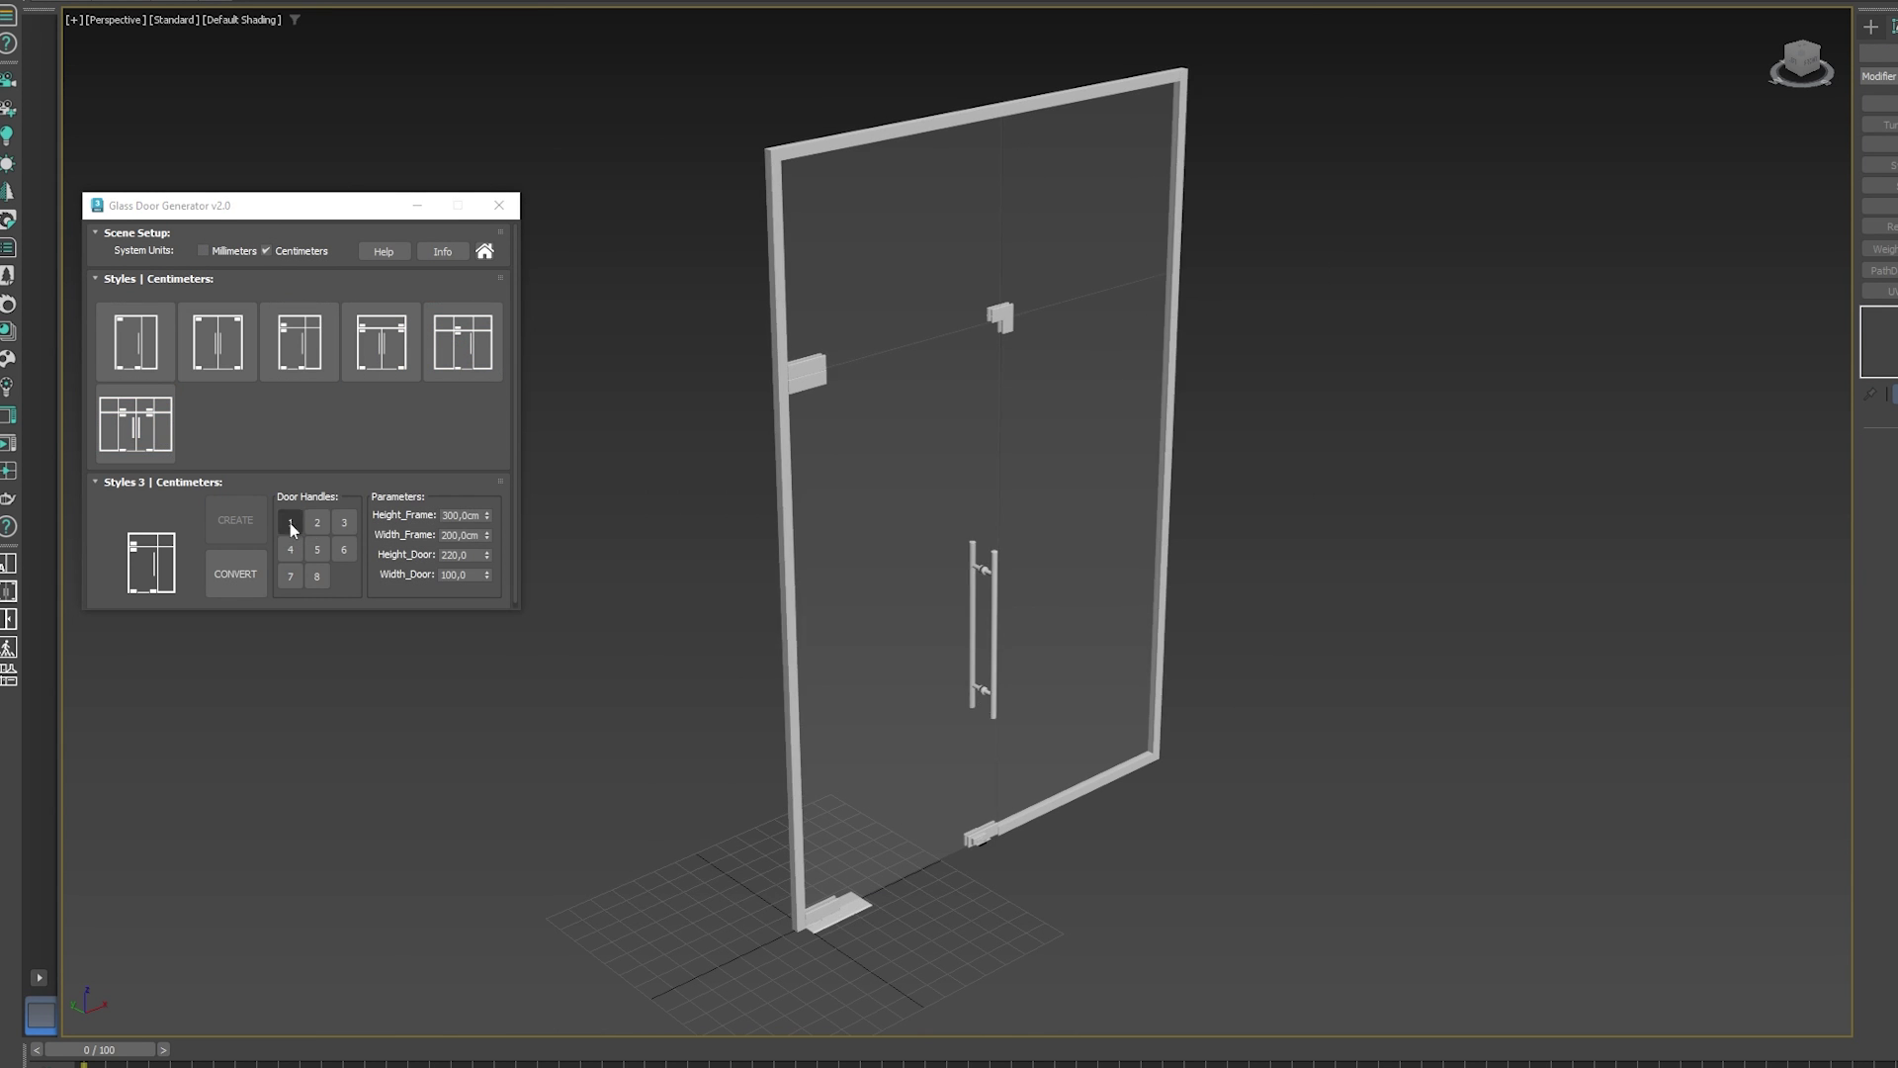
pyautogui.moveTo(494, 516); pyautogui.dragTo(487, 652)
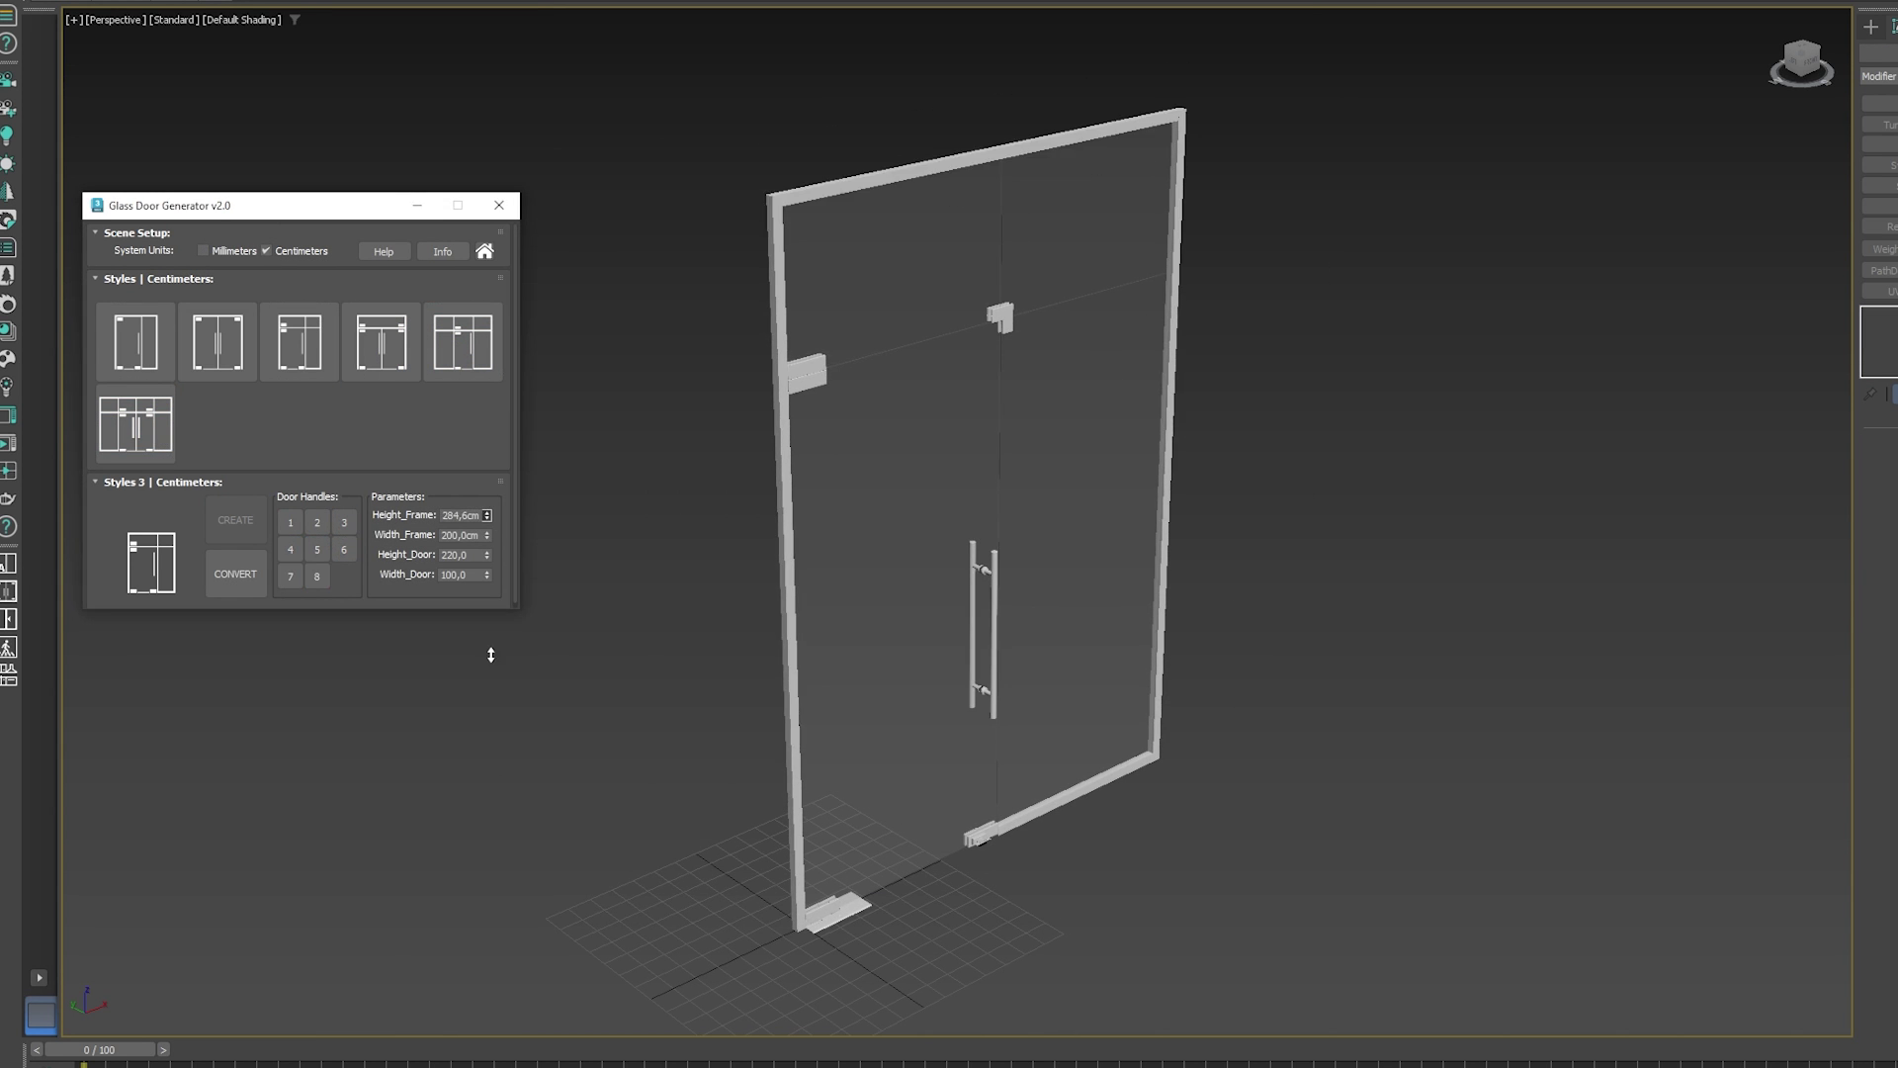
pyautogui.moveTo(487, 535); pyautogui.dragTo(507, 442)
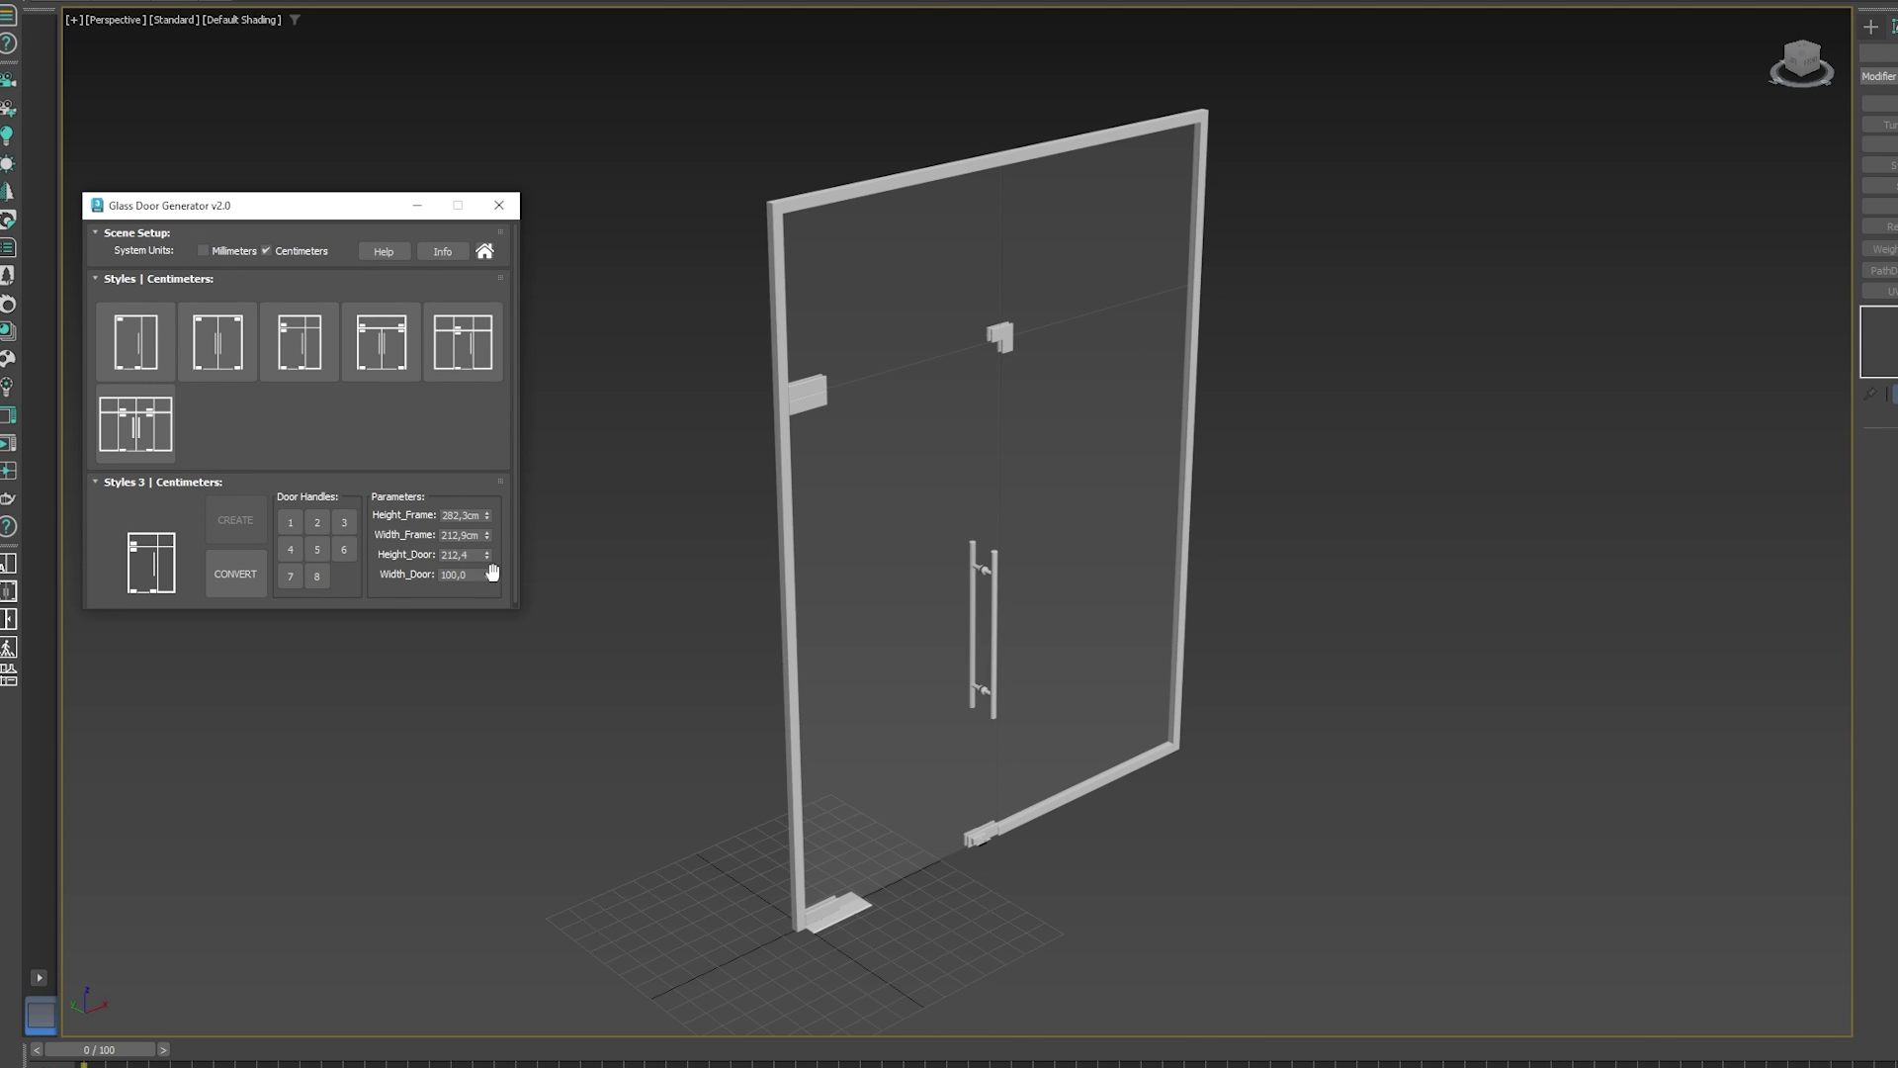
pyautogui.click(237, 583)
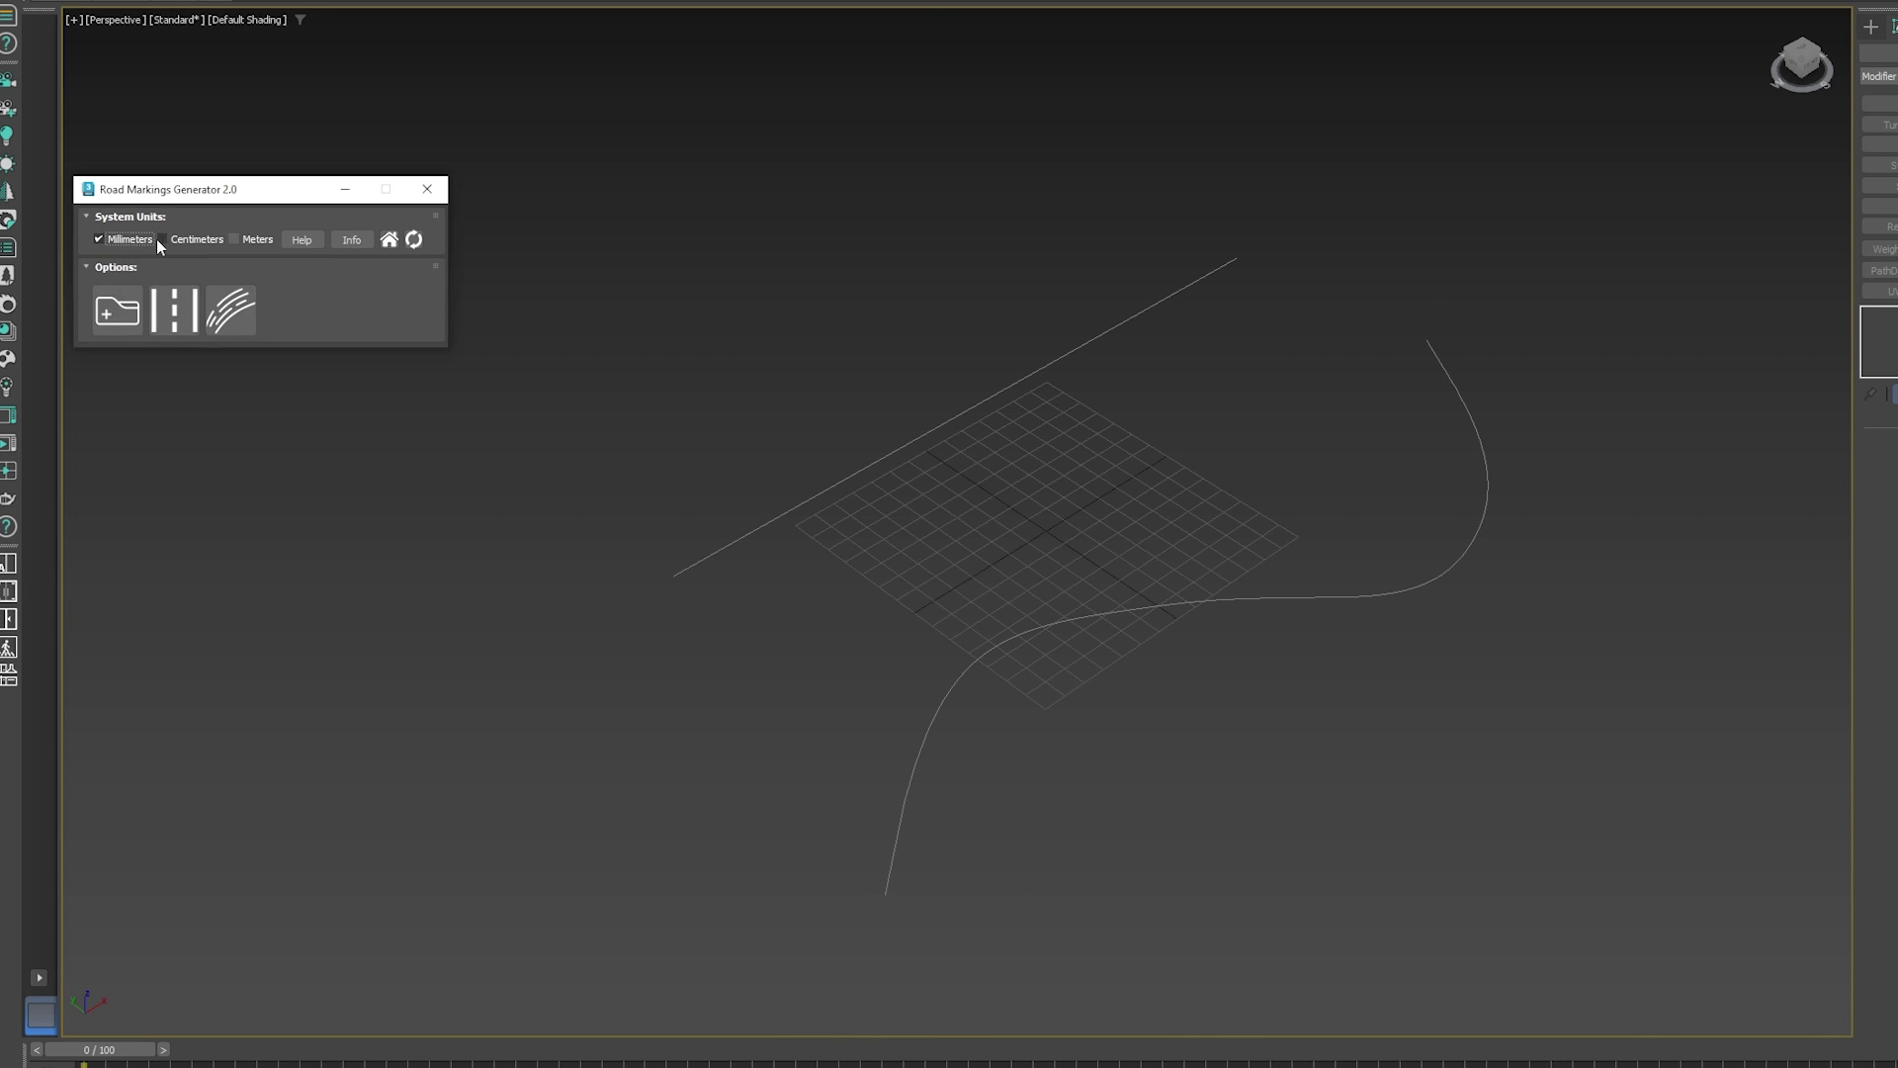
# Add a six-chevron crossing 0.5 m wide along the straight line.
pyautogui.click(227, 315)
pyautogui.click(344, 311)
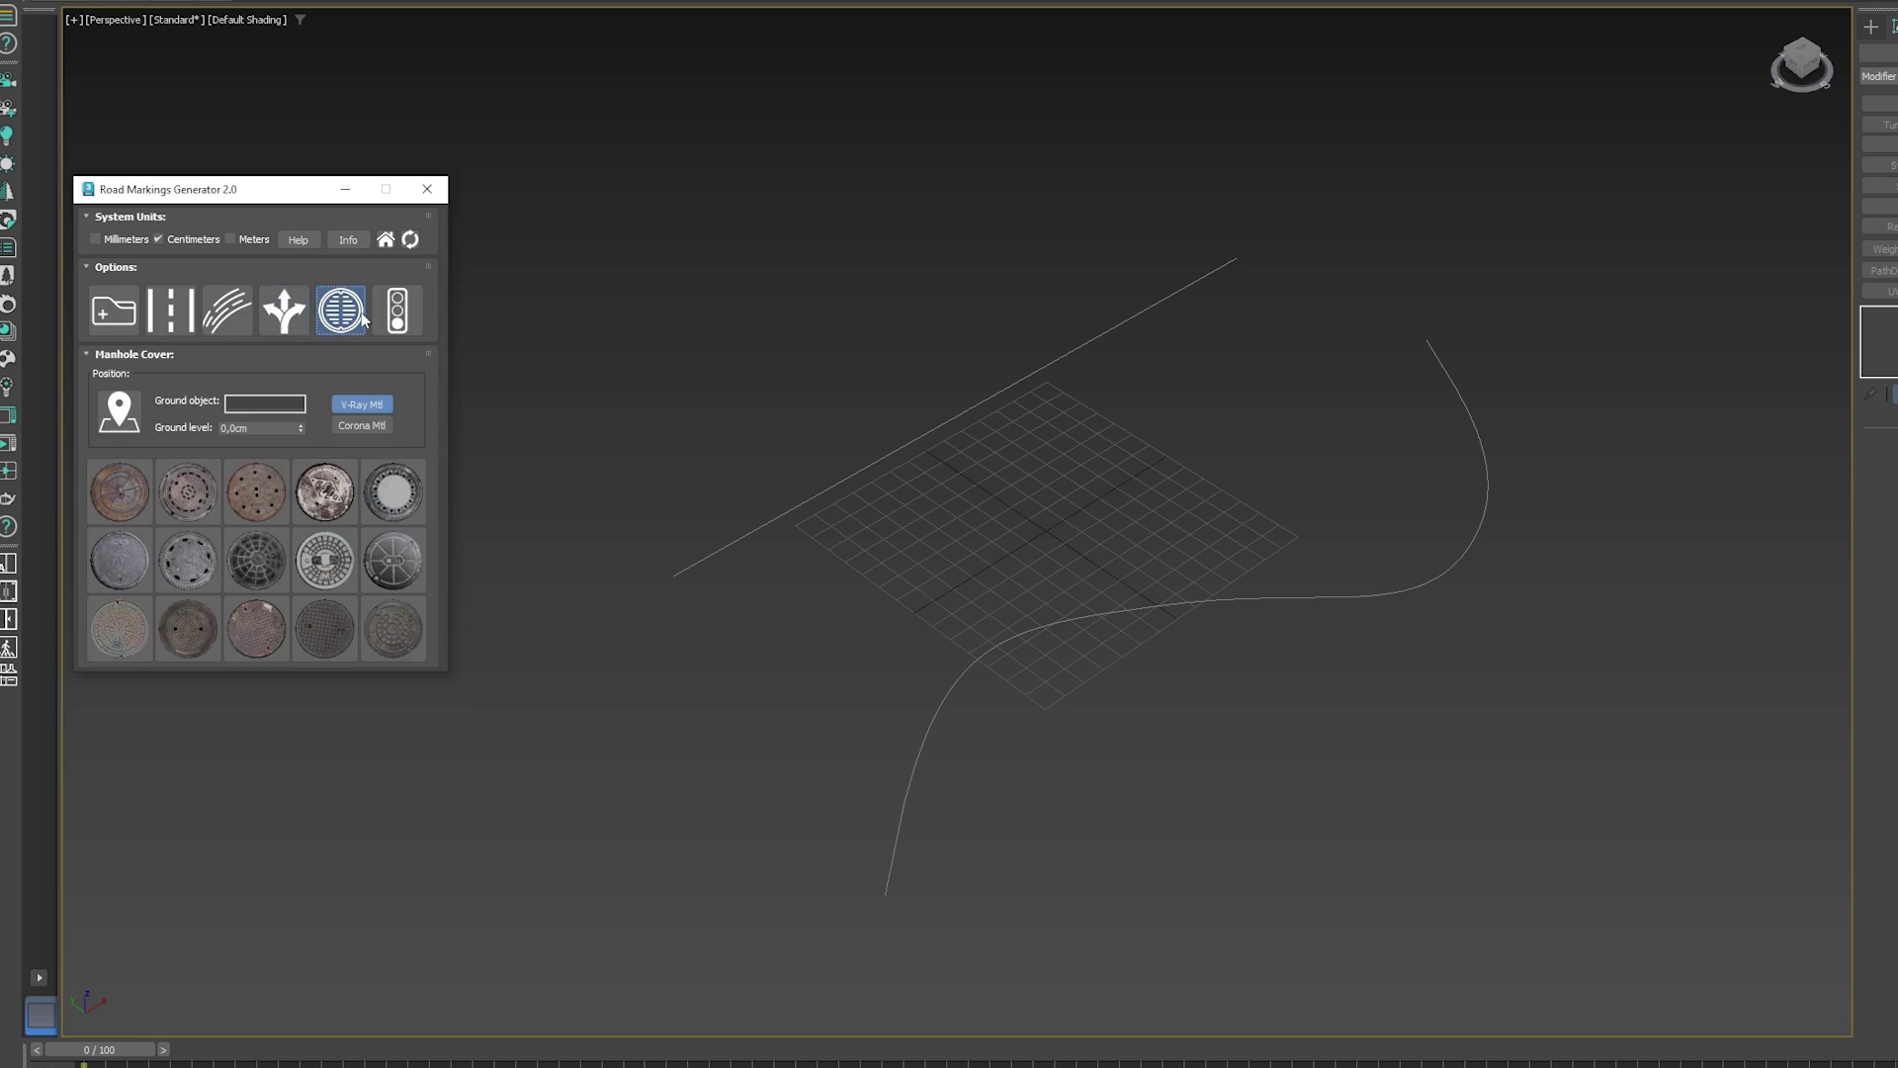
pyautogui.click(172, 311)
pyautogui.click(769, 524)
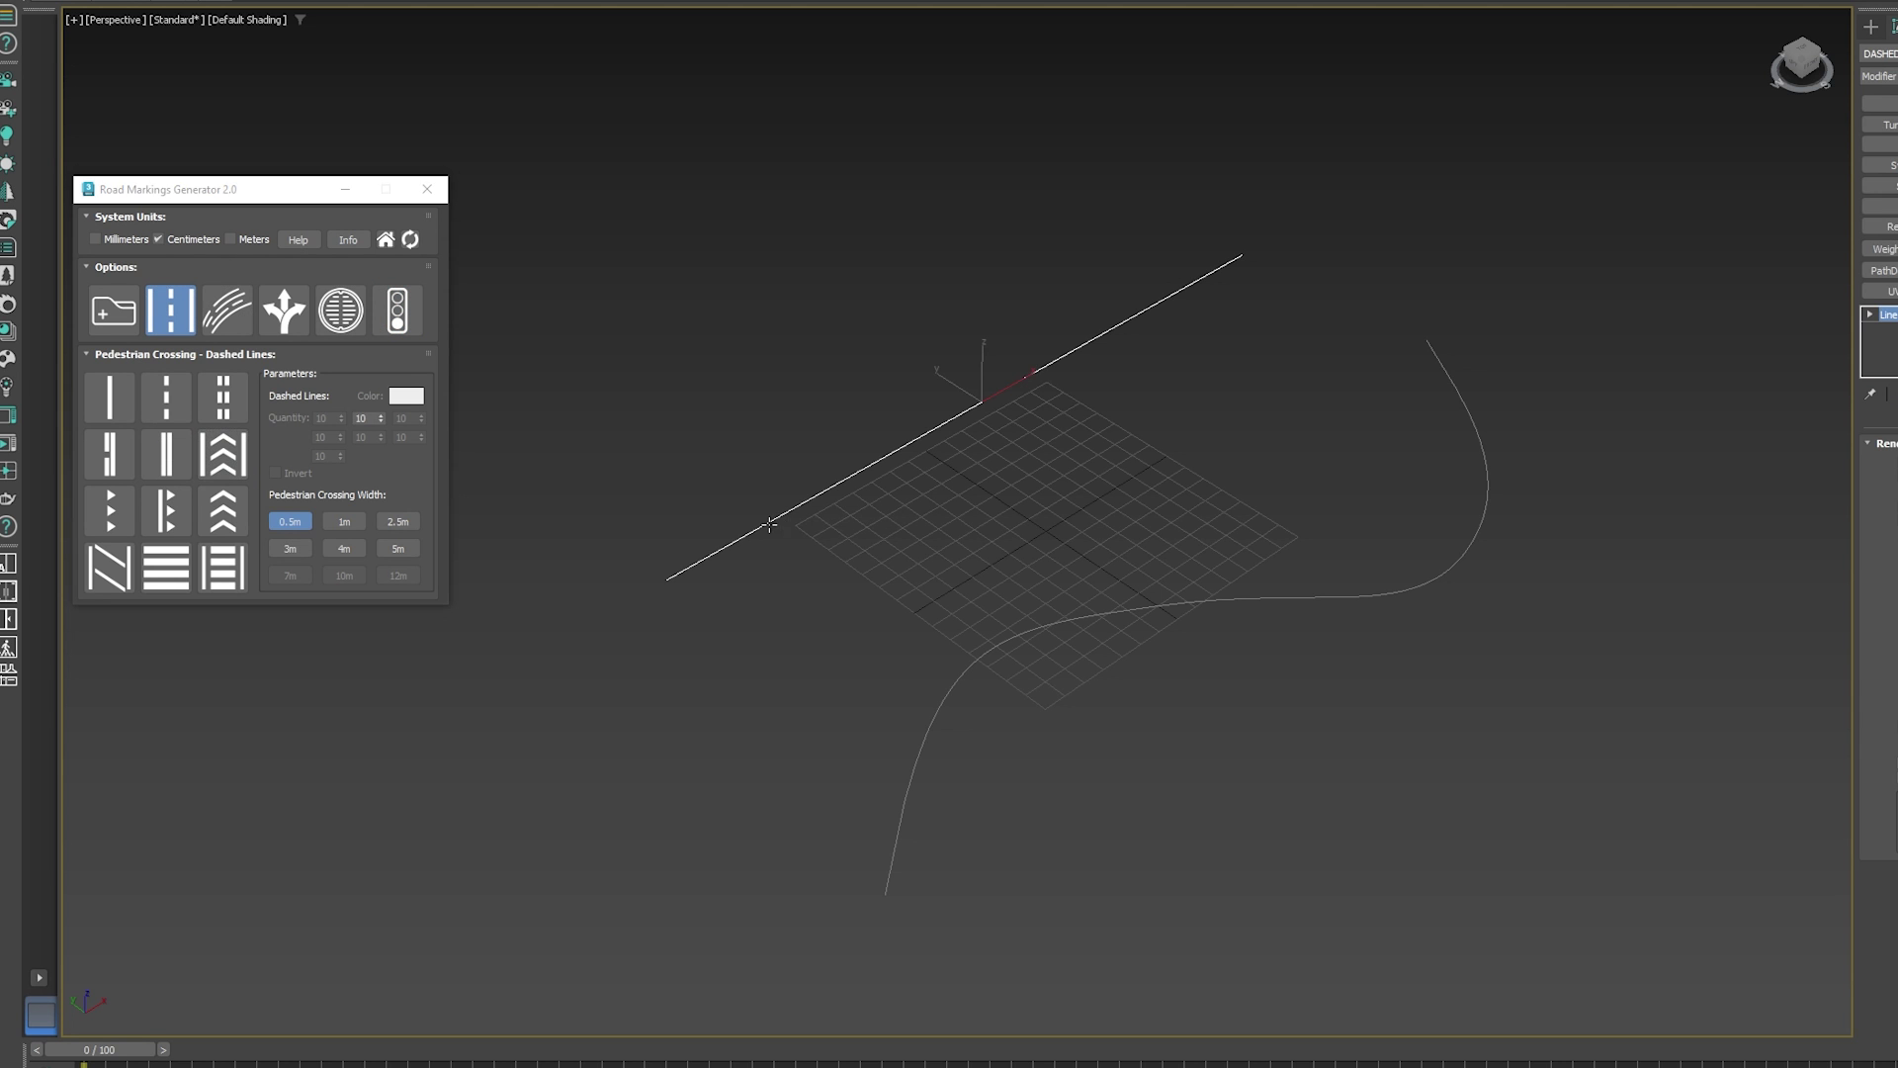
pyautogui.click(225, 461)
pyautogui.moveTo(381, 418); pyautogui.dragTo(394, 465)
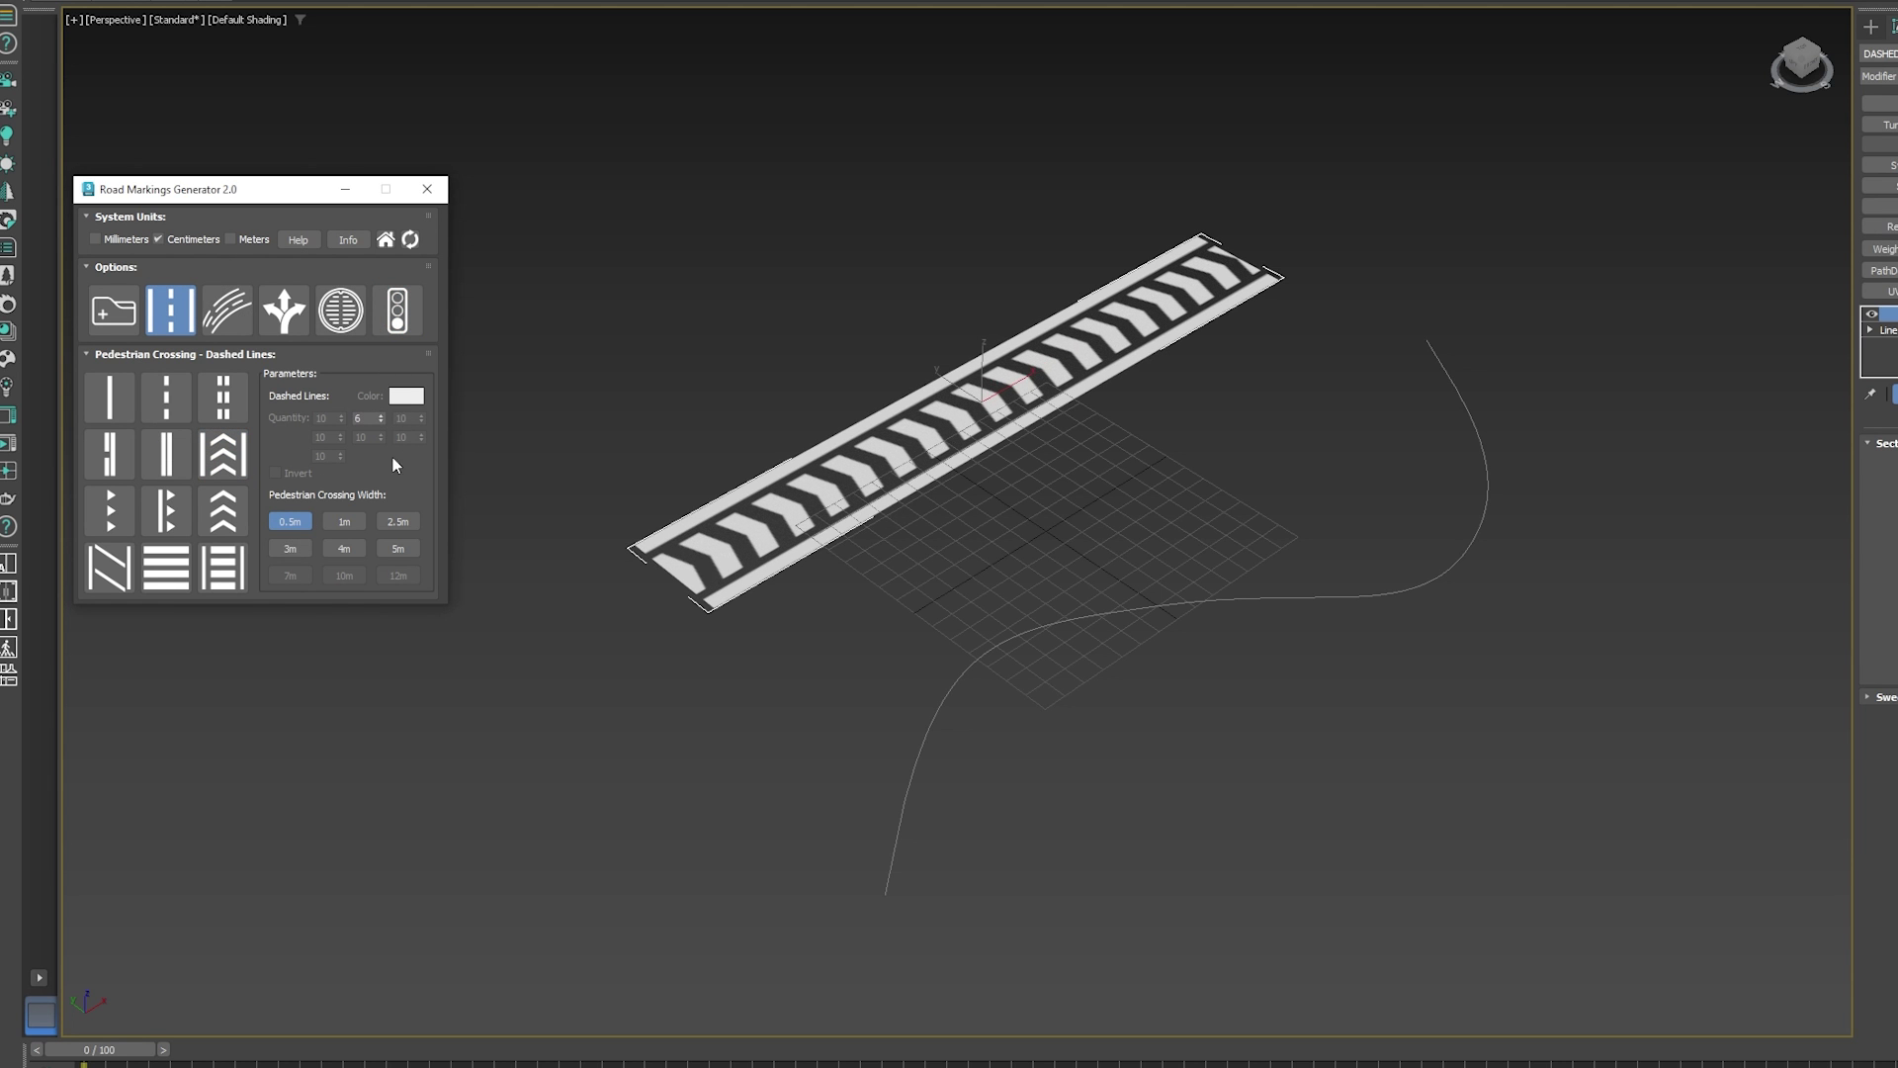
pyautogui.click(344, 521)
pyautogui.click(290, 521)
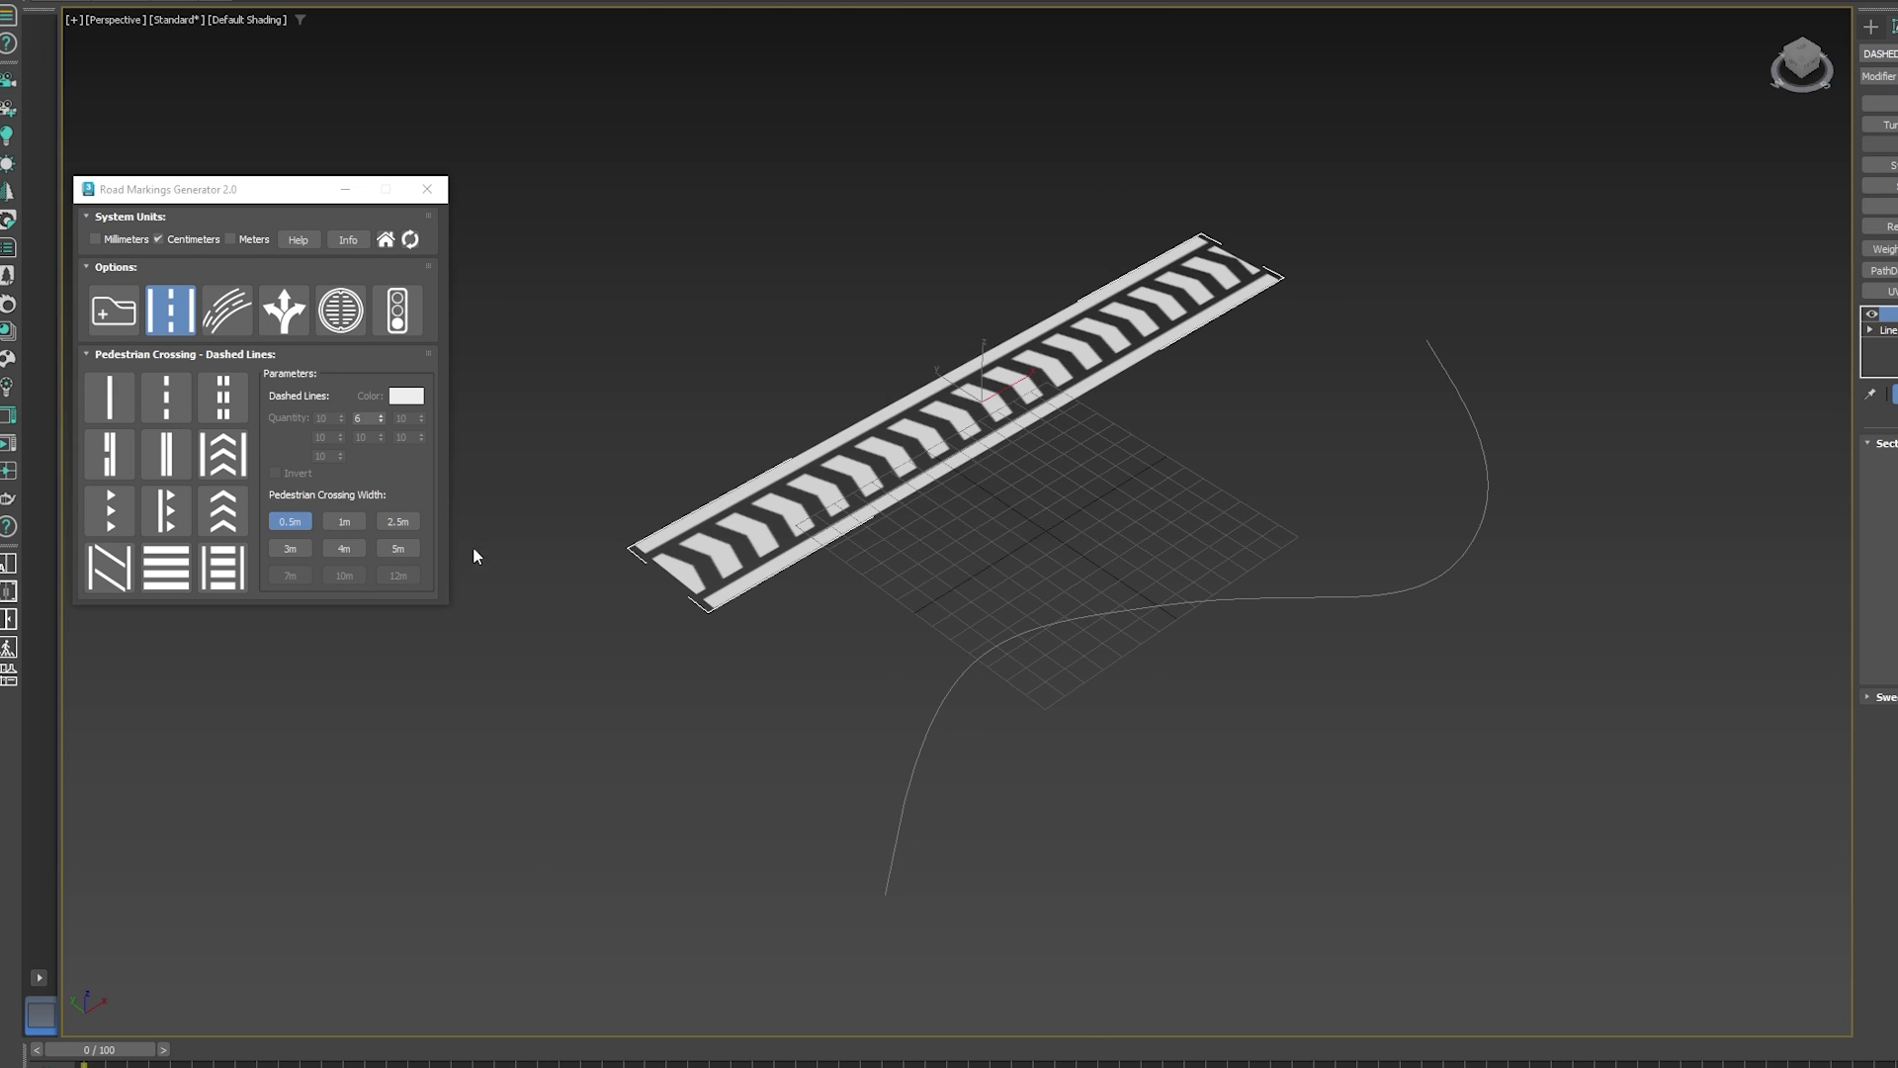
# Lay 33 yellow dashed stripes along the curved line.
pyautogui.click(166, 398)
pyautogui.moveTo(340, 418); pyautogui.dragTo(340, 390)
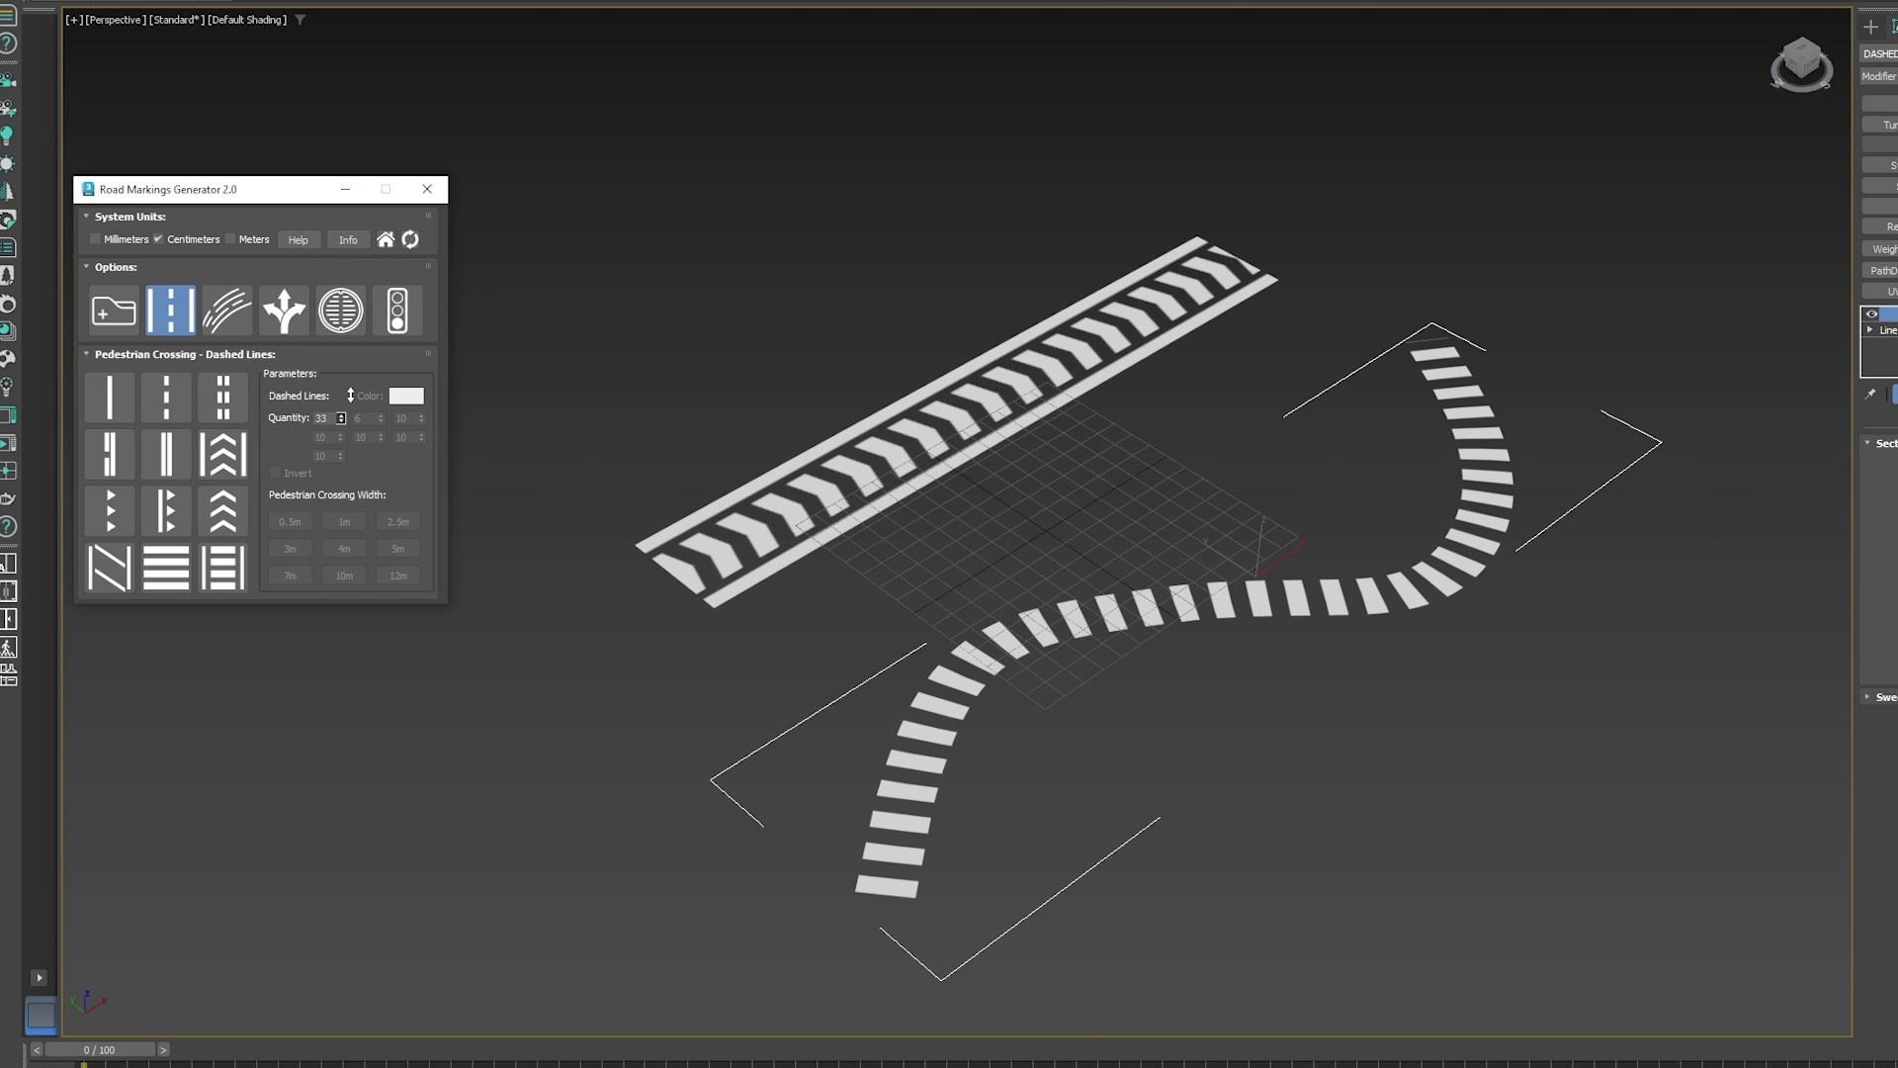
pyautogui.click(413, 398)
pyautogui.moveTo(229, 281); pyautogui.dragTo(346, 284)
pyautogui.moveTo(228, 264); pyautogui.dragTo(243, 263)
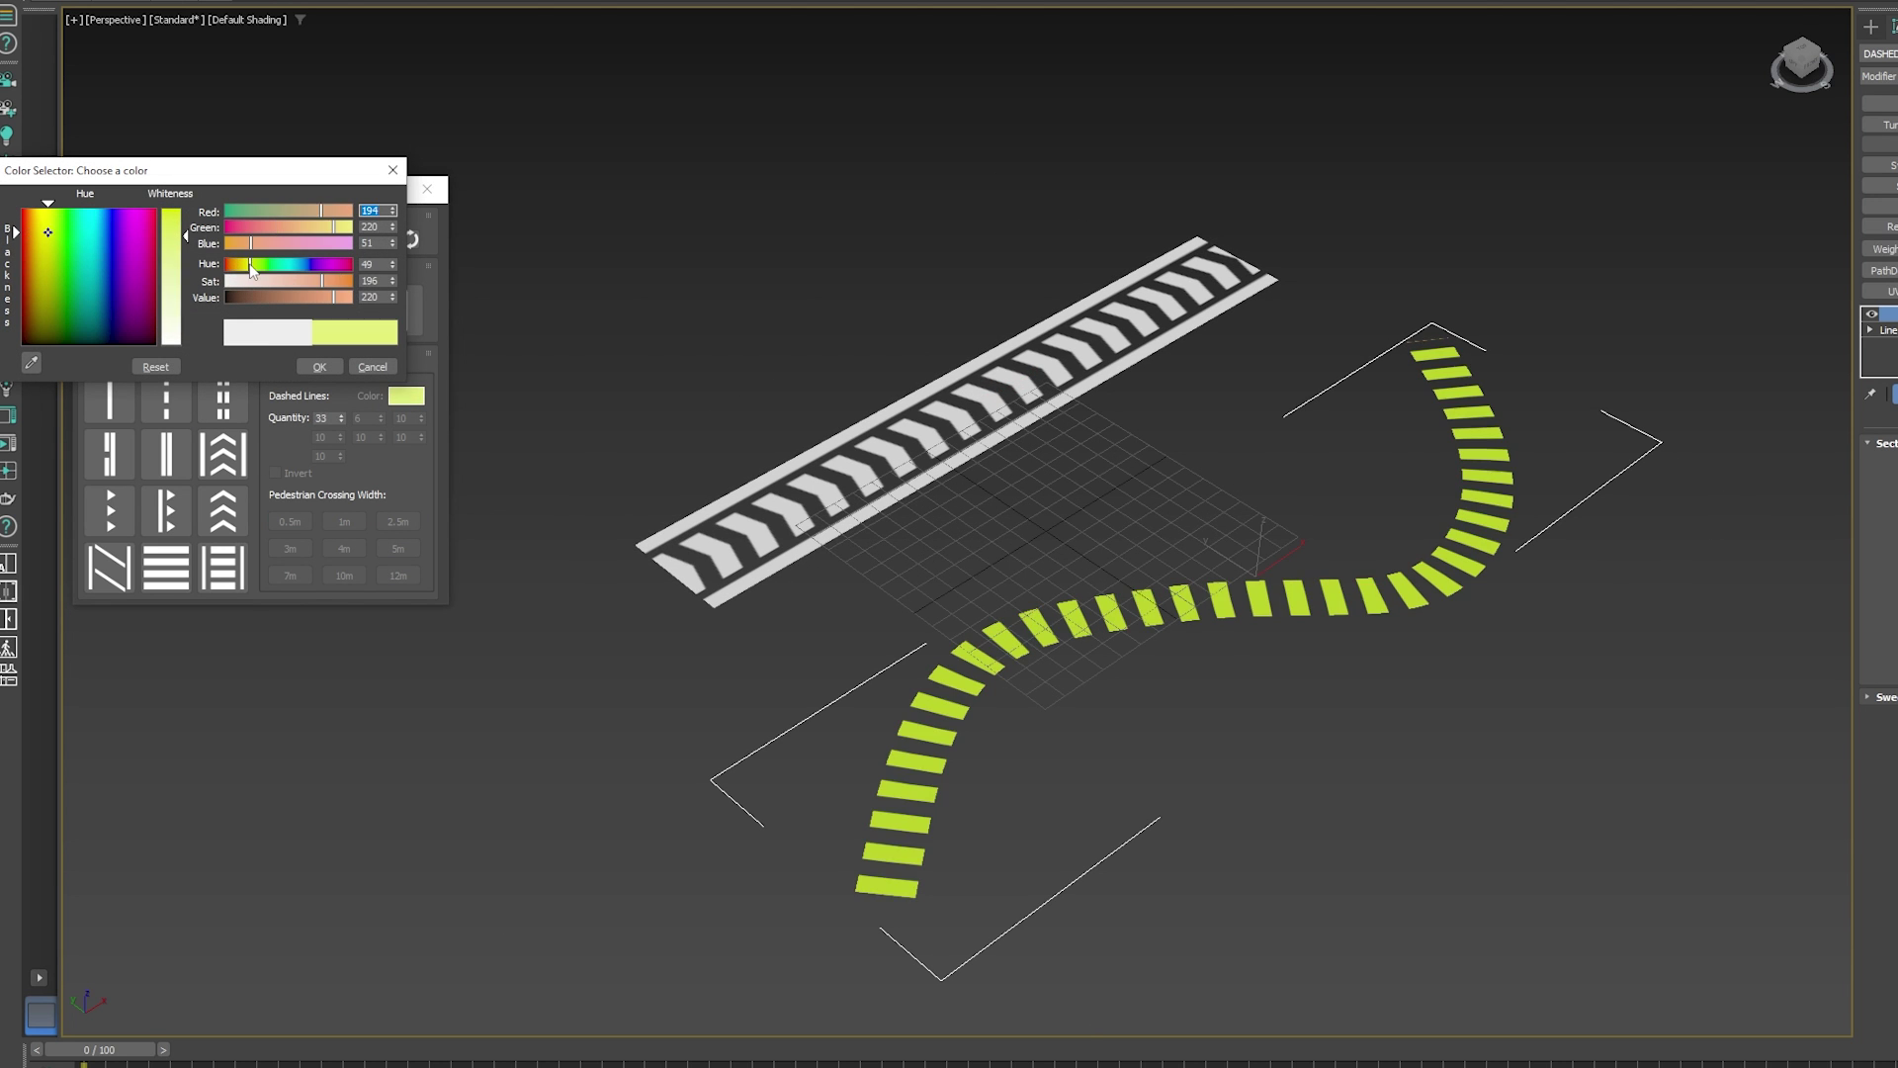
pyautogui.click(320, 368)
# Place a straight-ahead arrow, manhole cover, post-and-chain barrier and another roadside asset.
pyautogui.click(284, 310)
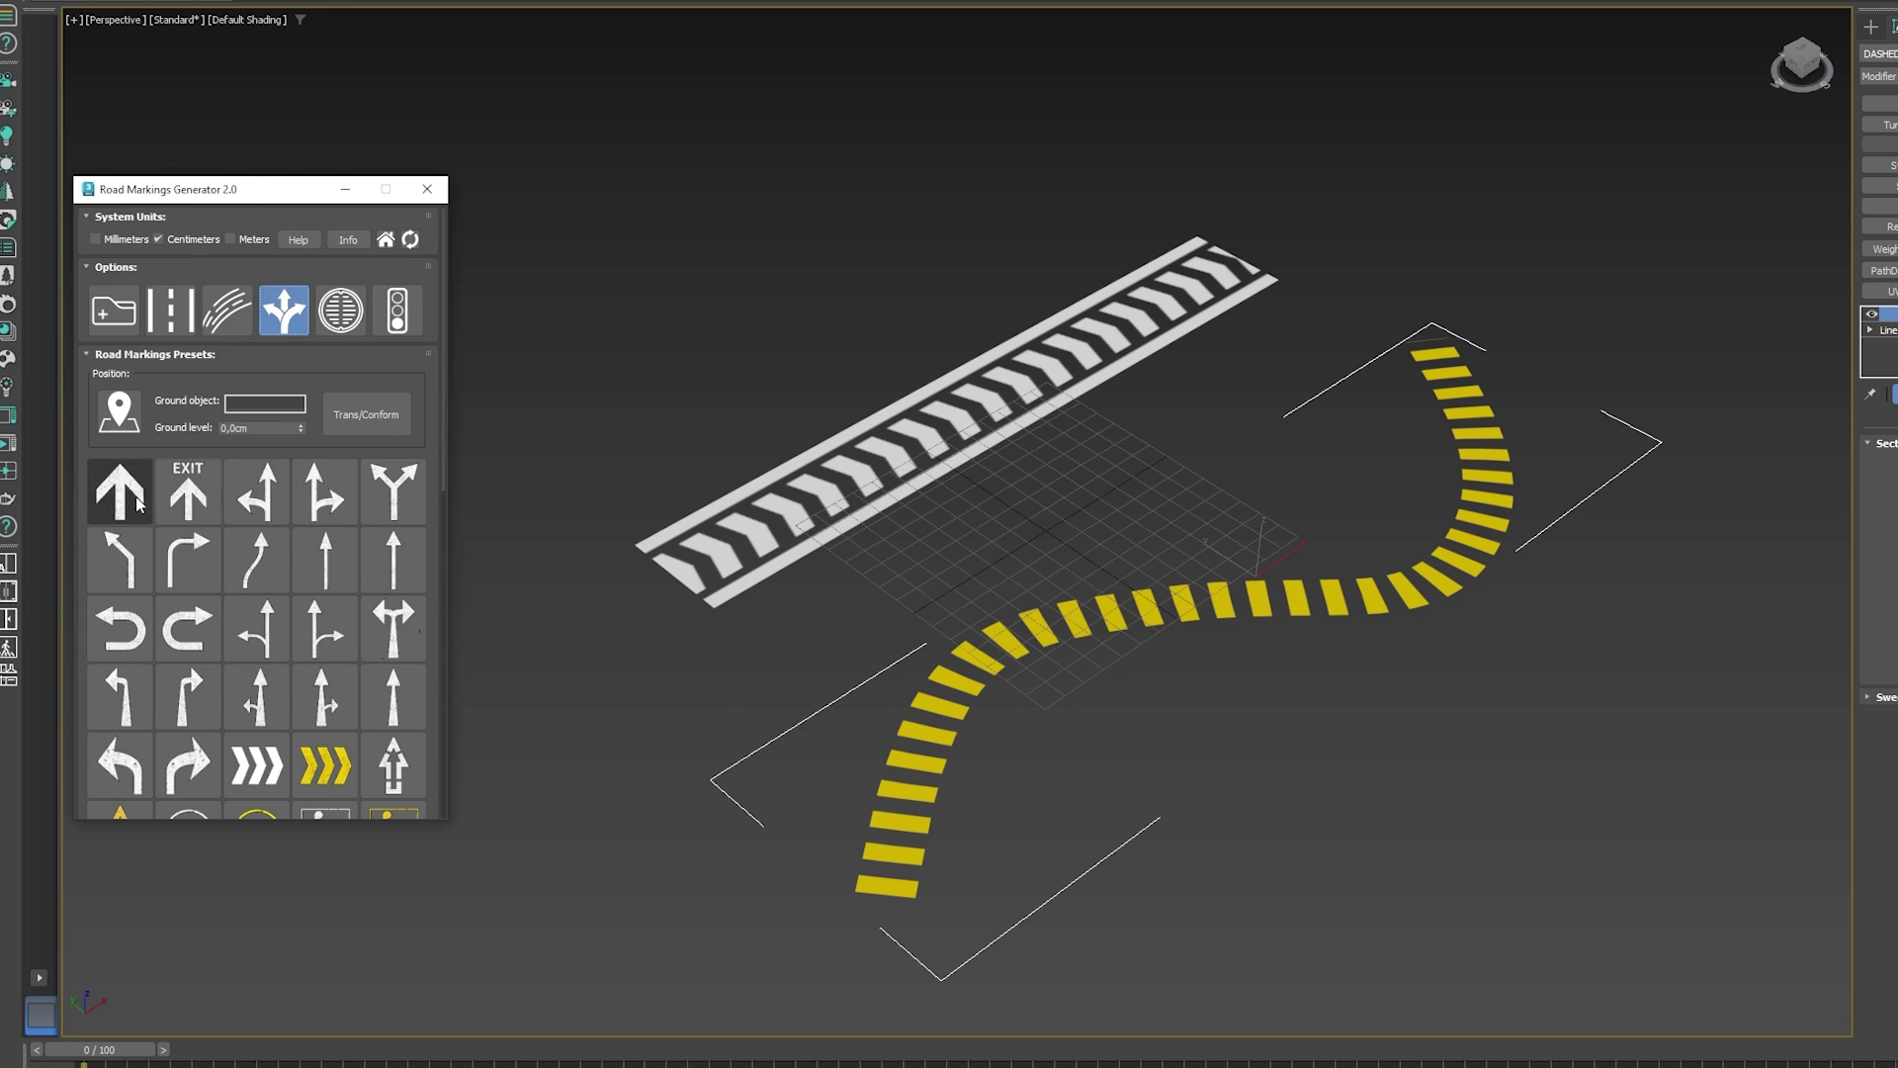
pyautogui.click(120, 492)
pyautogui.click(340, 310)
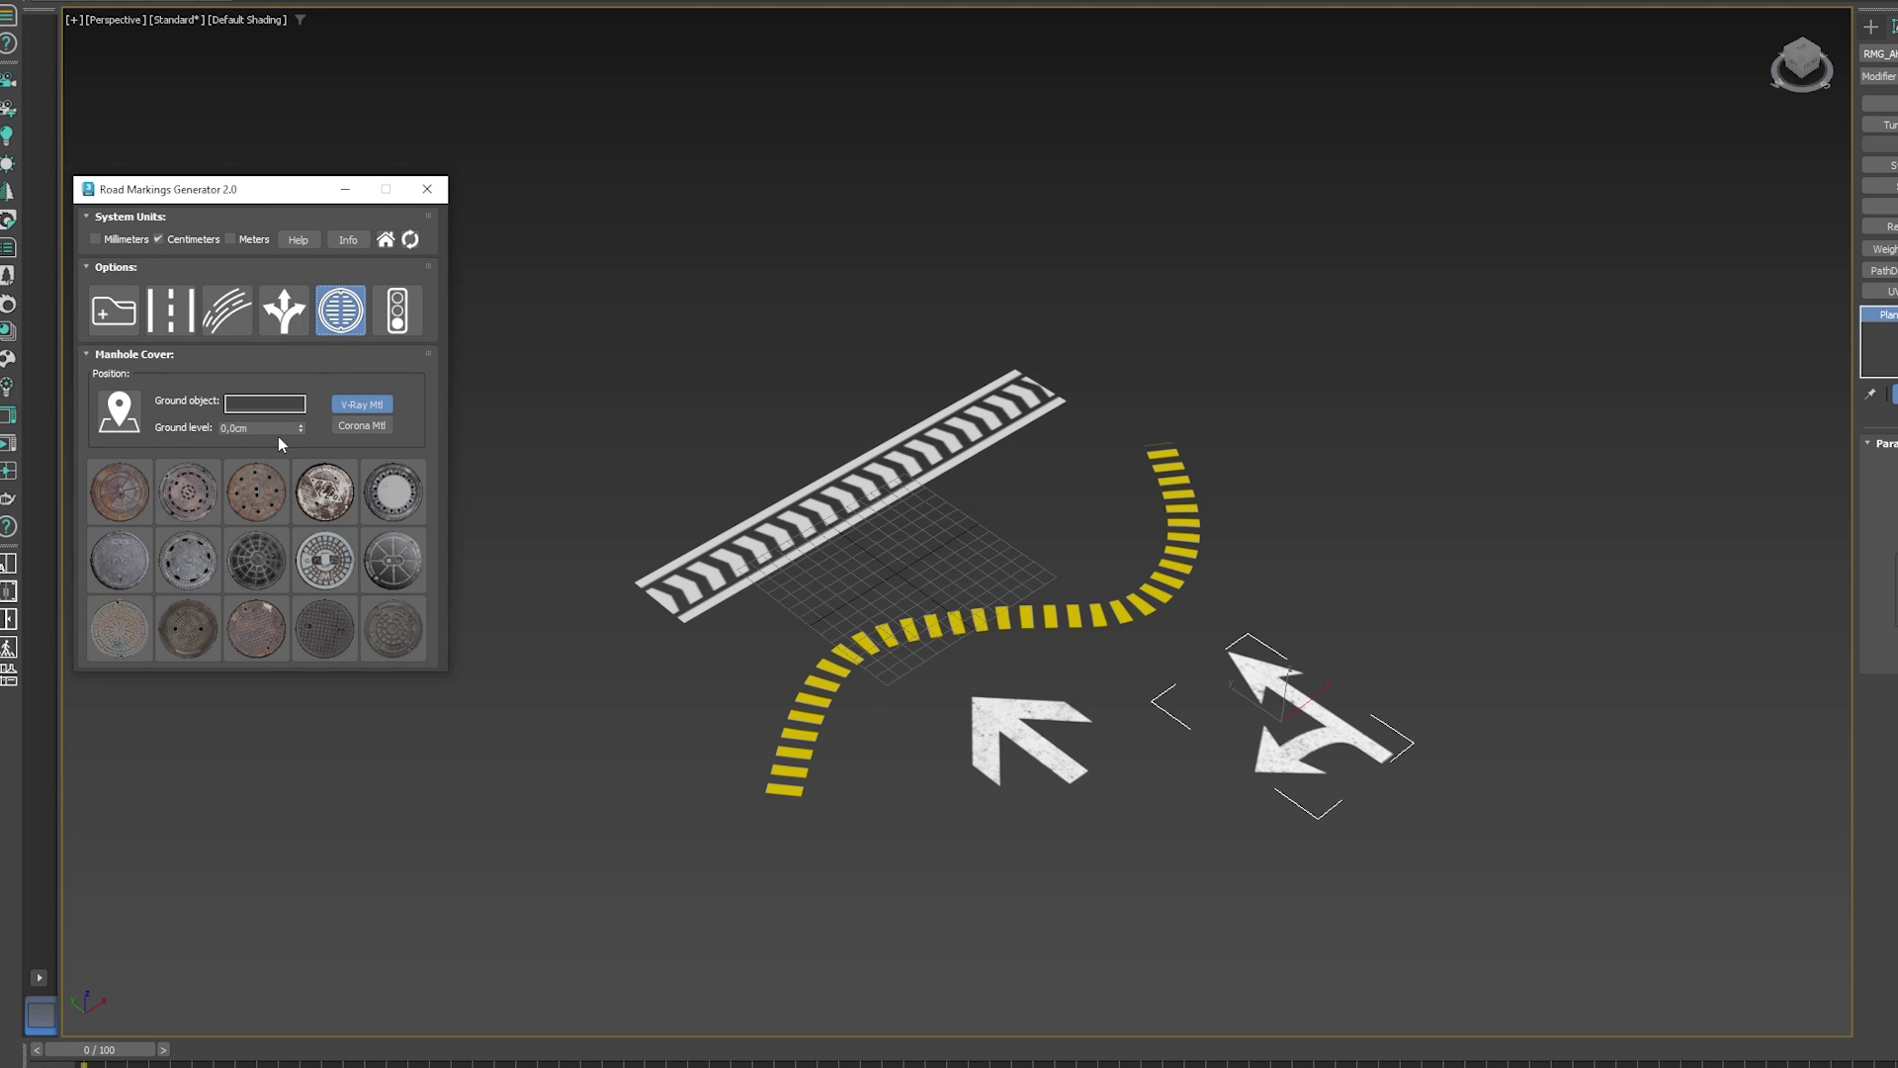
pyautogui.click(384, 316)
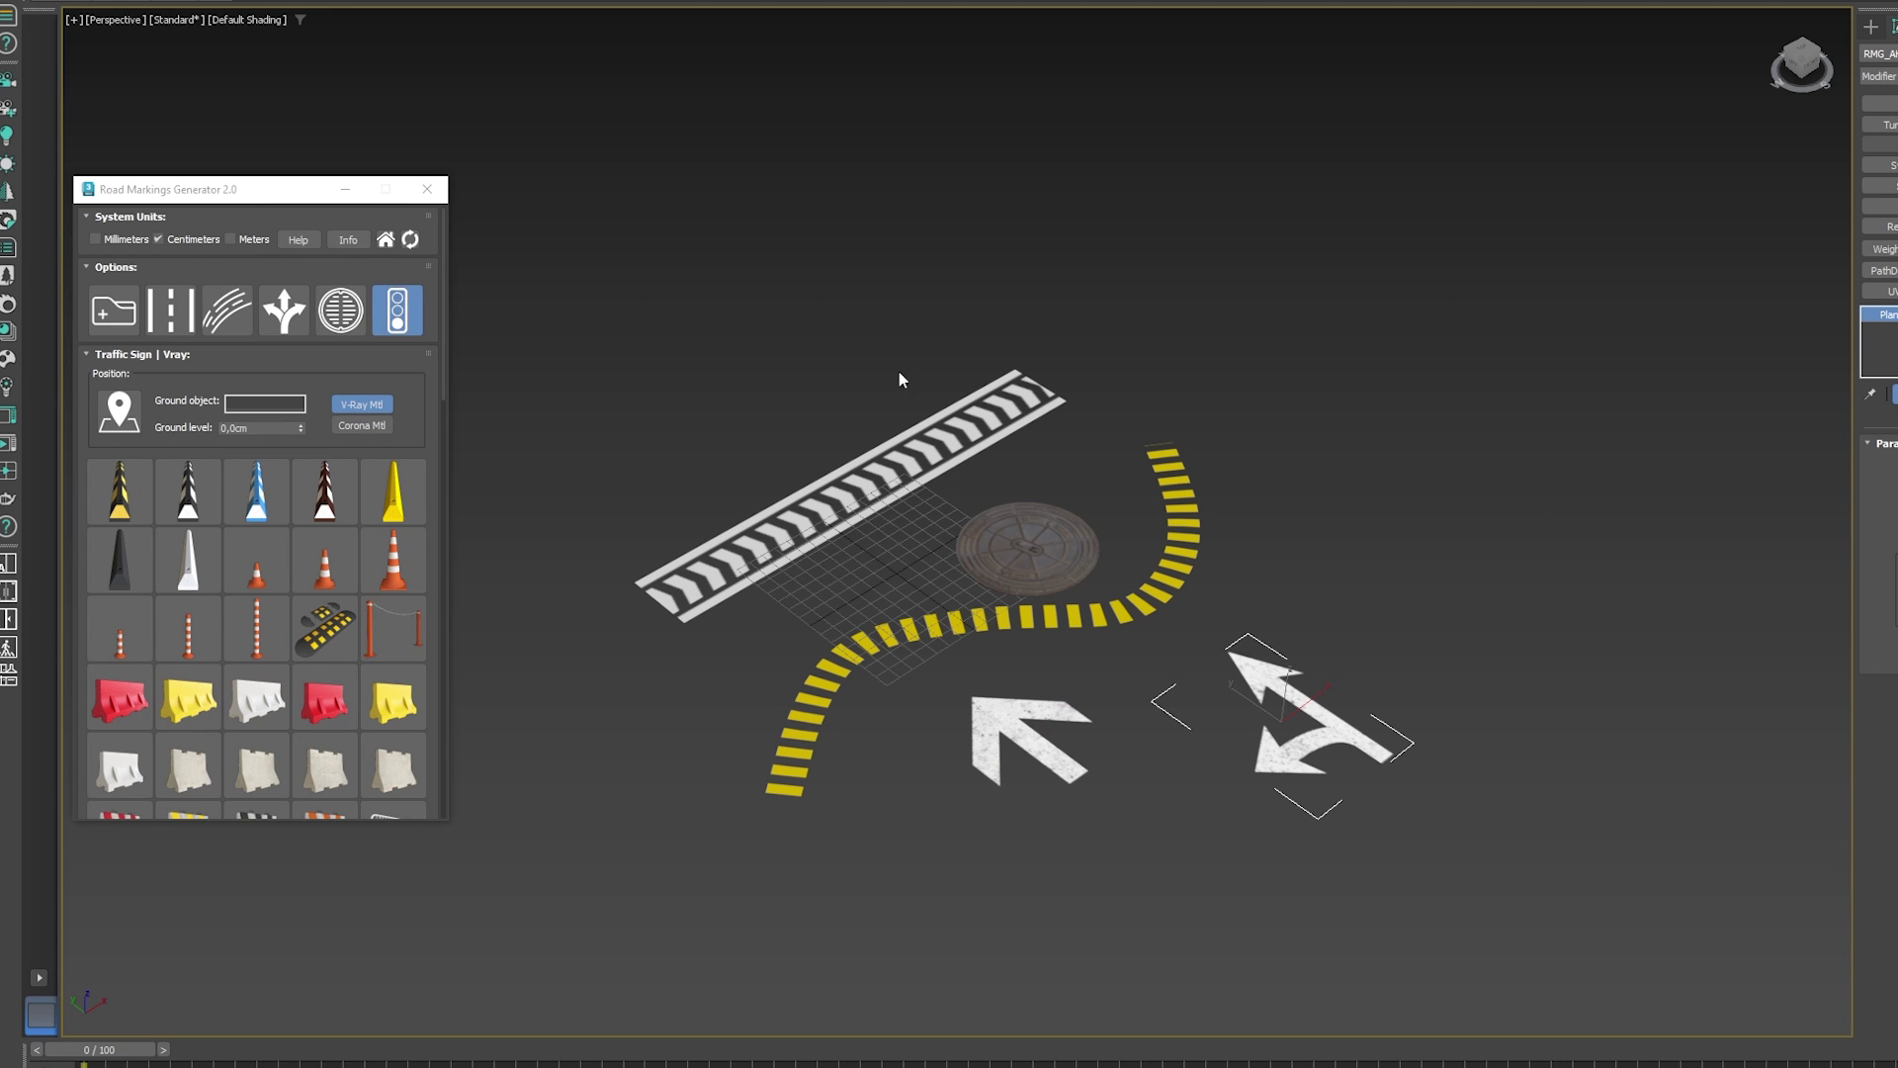
pyautogui.click(1113, 363)
pyautogui.scroll(-3, 306, 678)
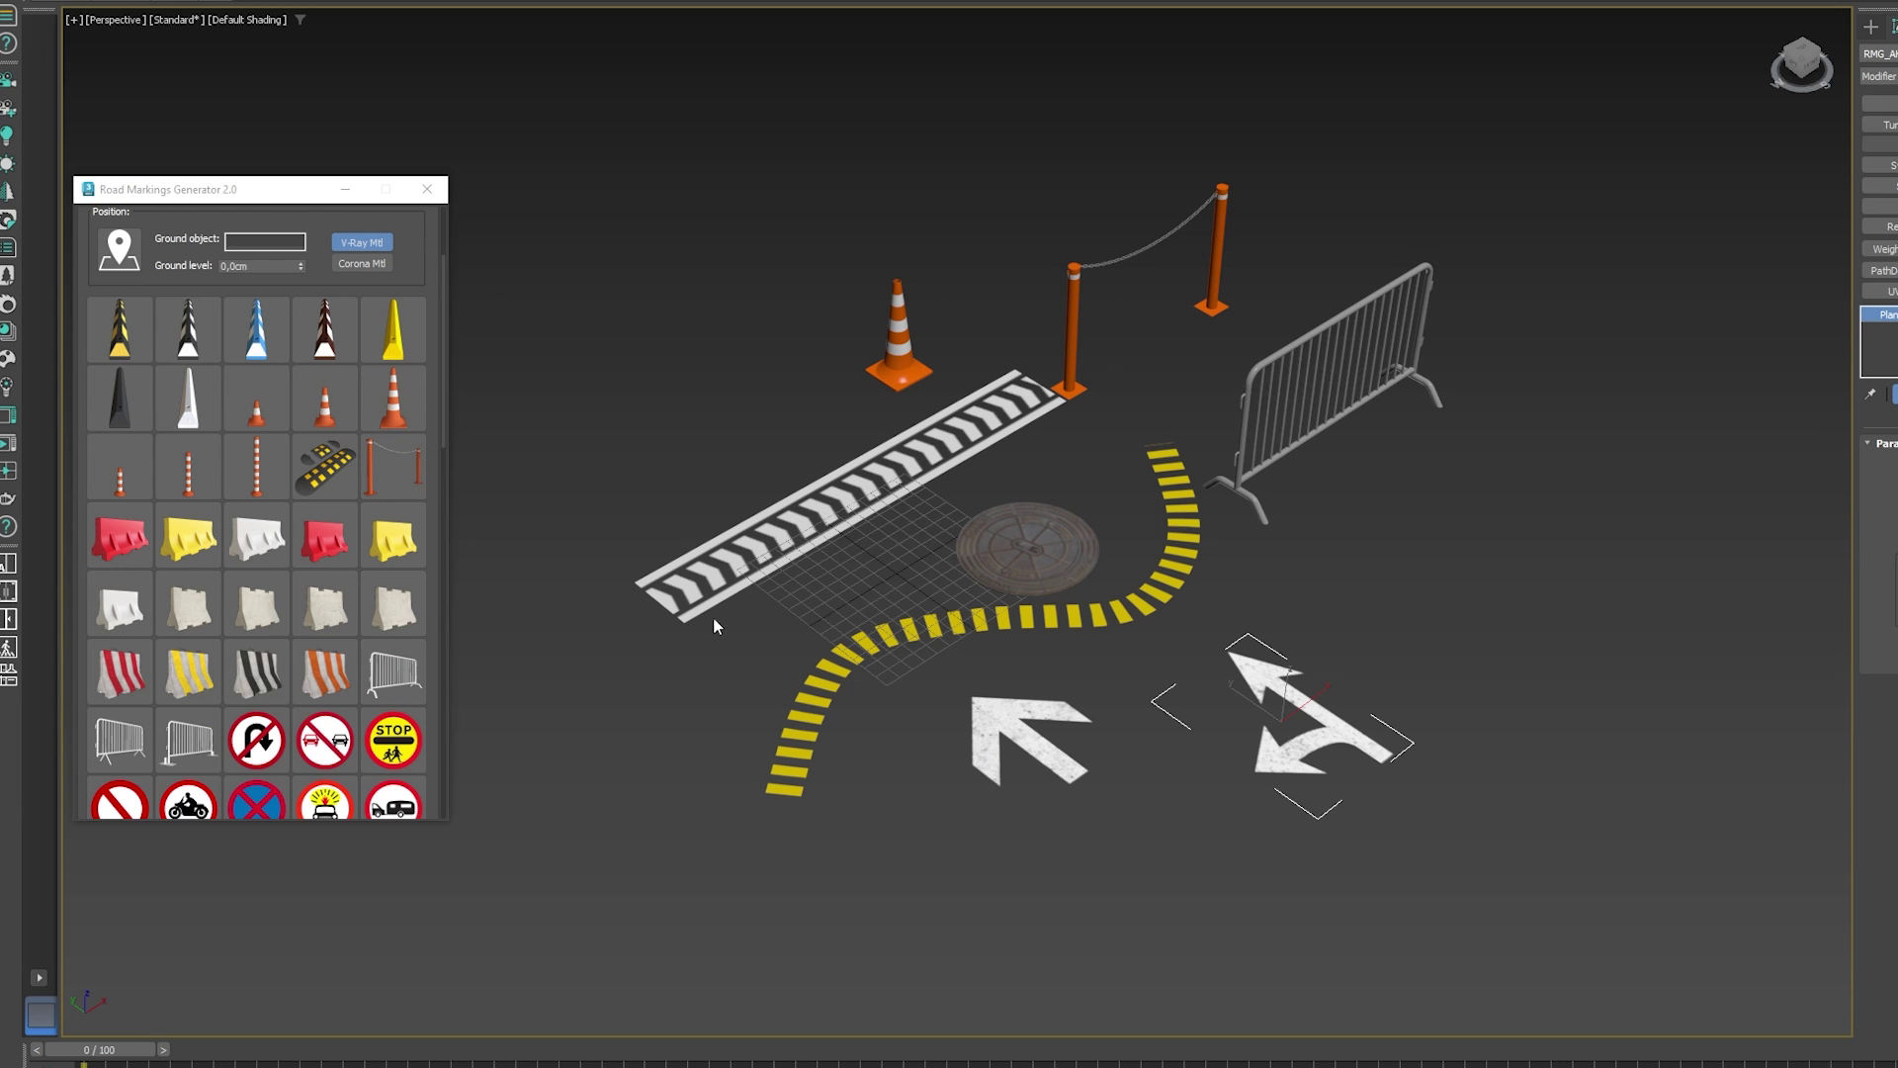
pyautogui.scroll(-3, 269, 584)
pyautogui.scroll(-10, 418, 777)
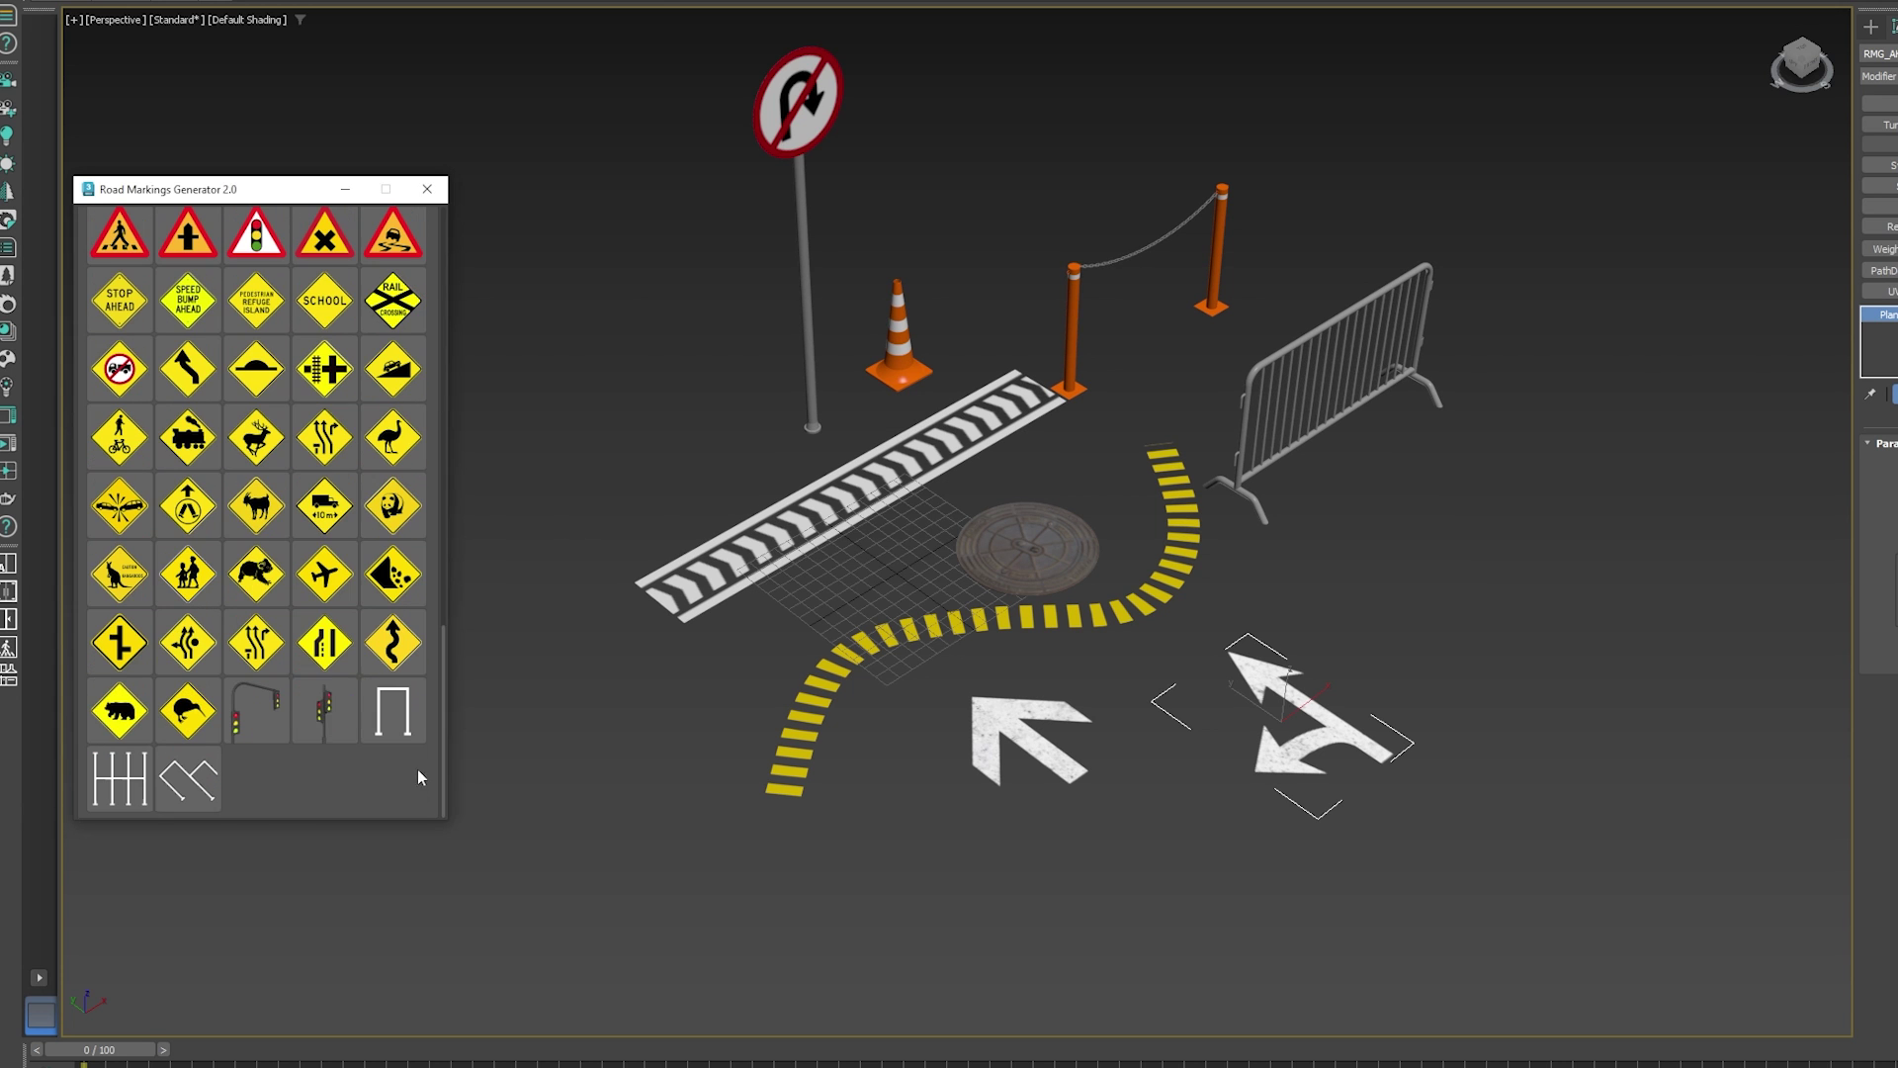
pyautogui.click(718, 502)
pyautogui.moveTo(1125, 534); pyautogui.dragTo(1137, 683, button='middle')
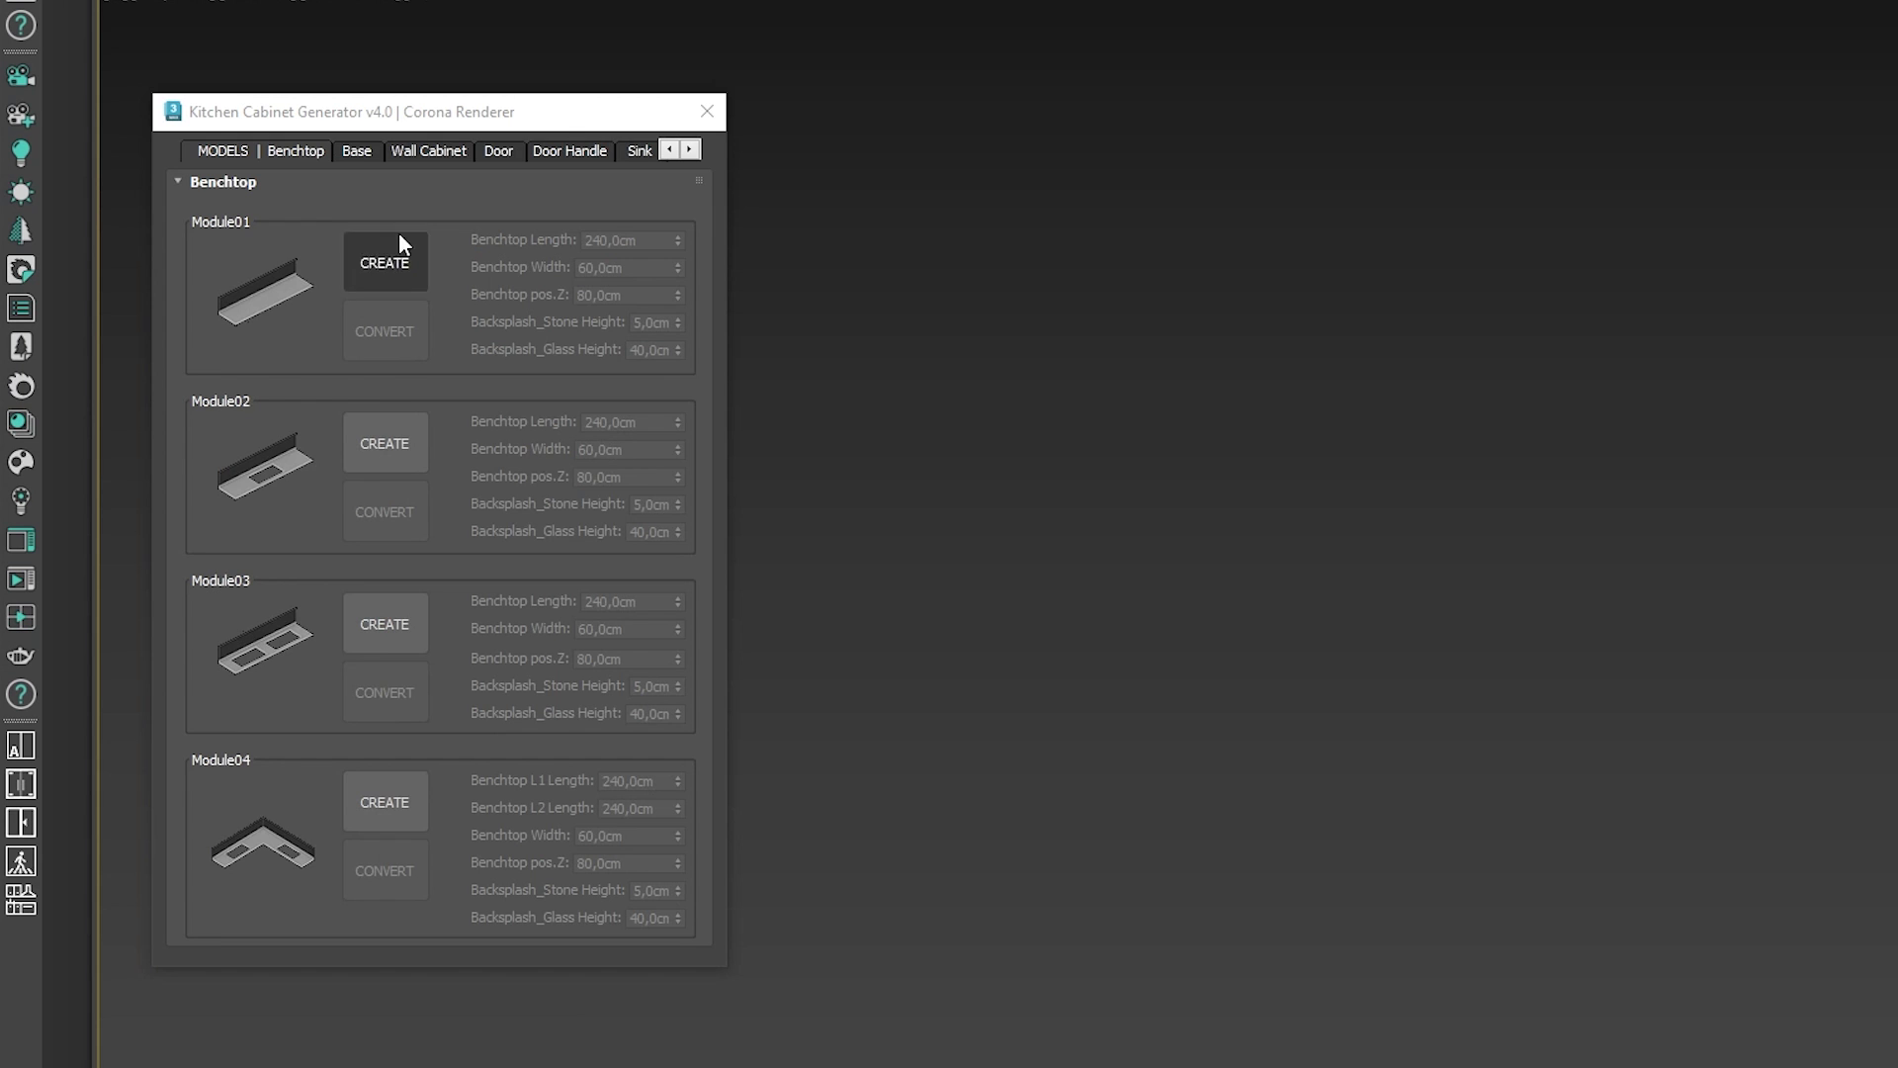
# Browse the wall cabinet, door and handle styles, then add the double-bowl sink.
pyautogui.click(425, 156)
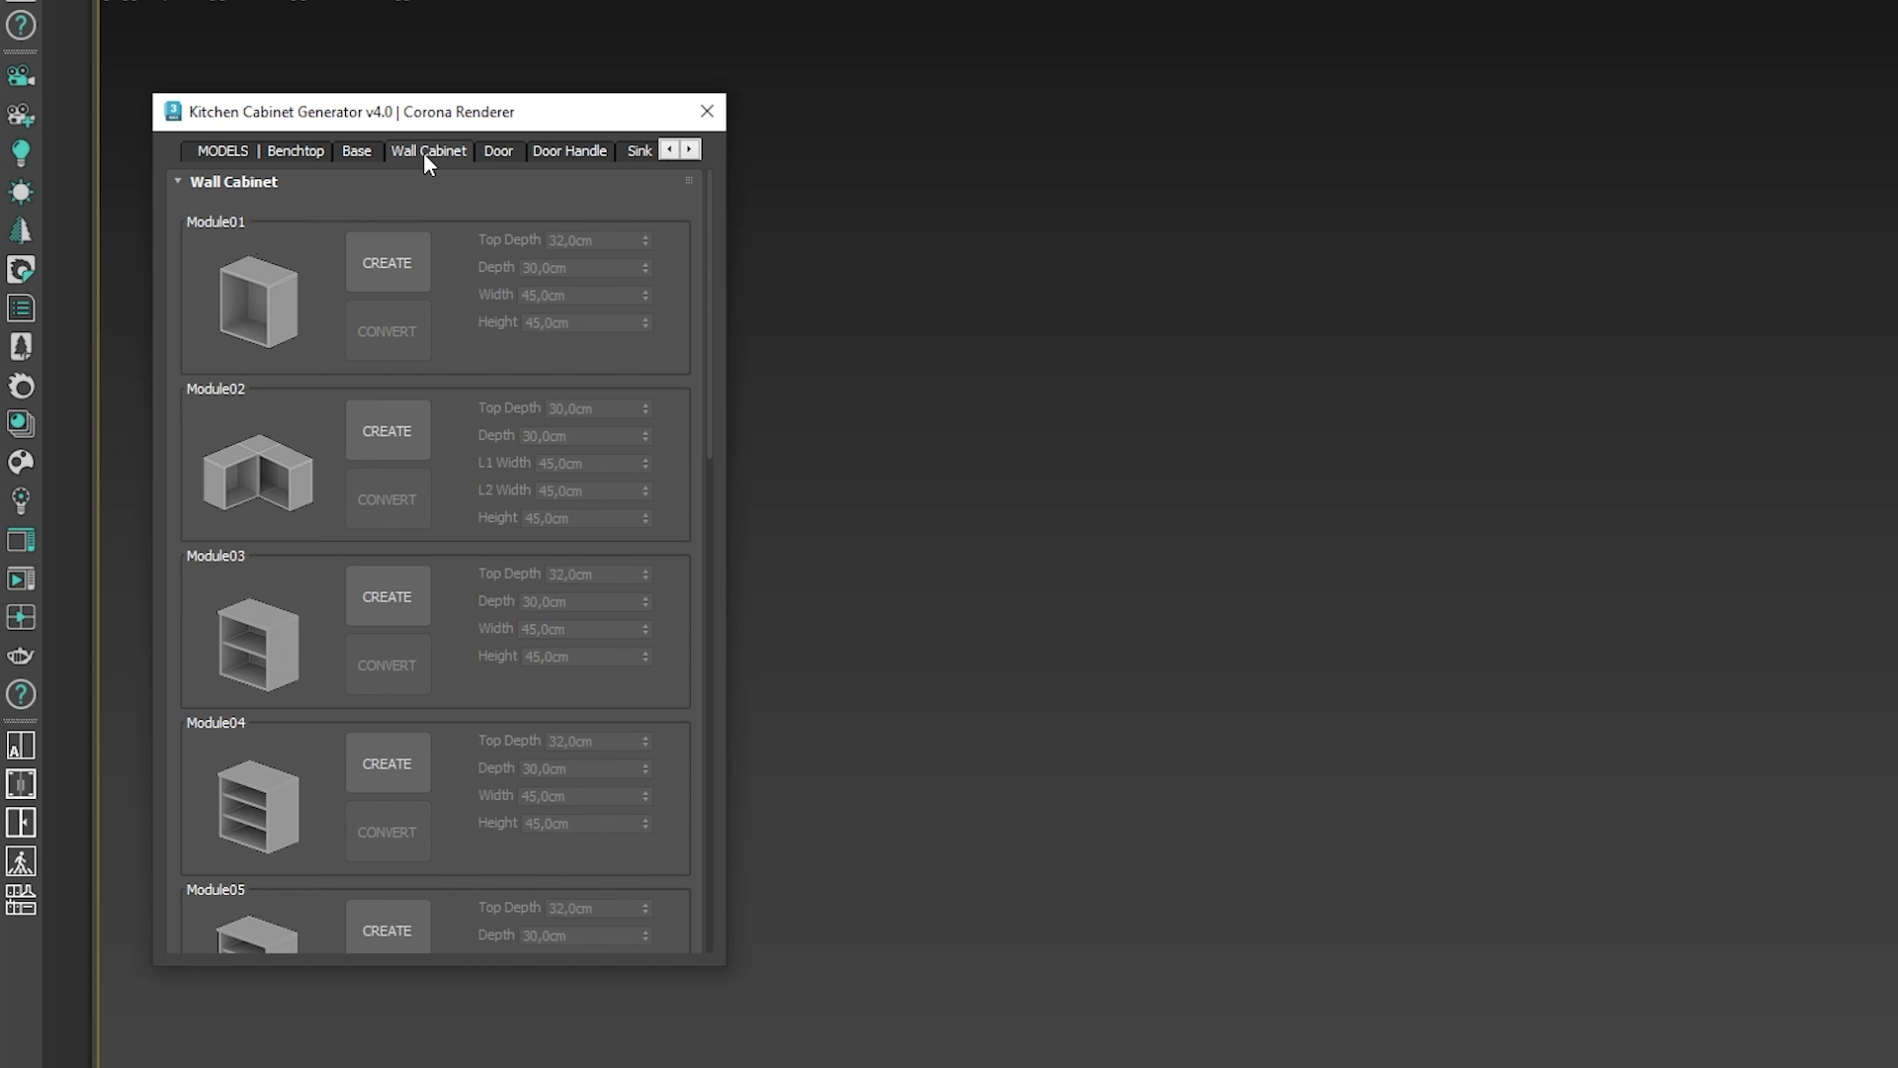
pyautogui.click(484, 153)
pyautogui.click(569, 152)
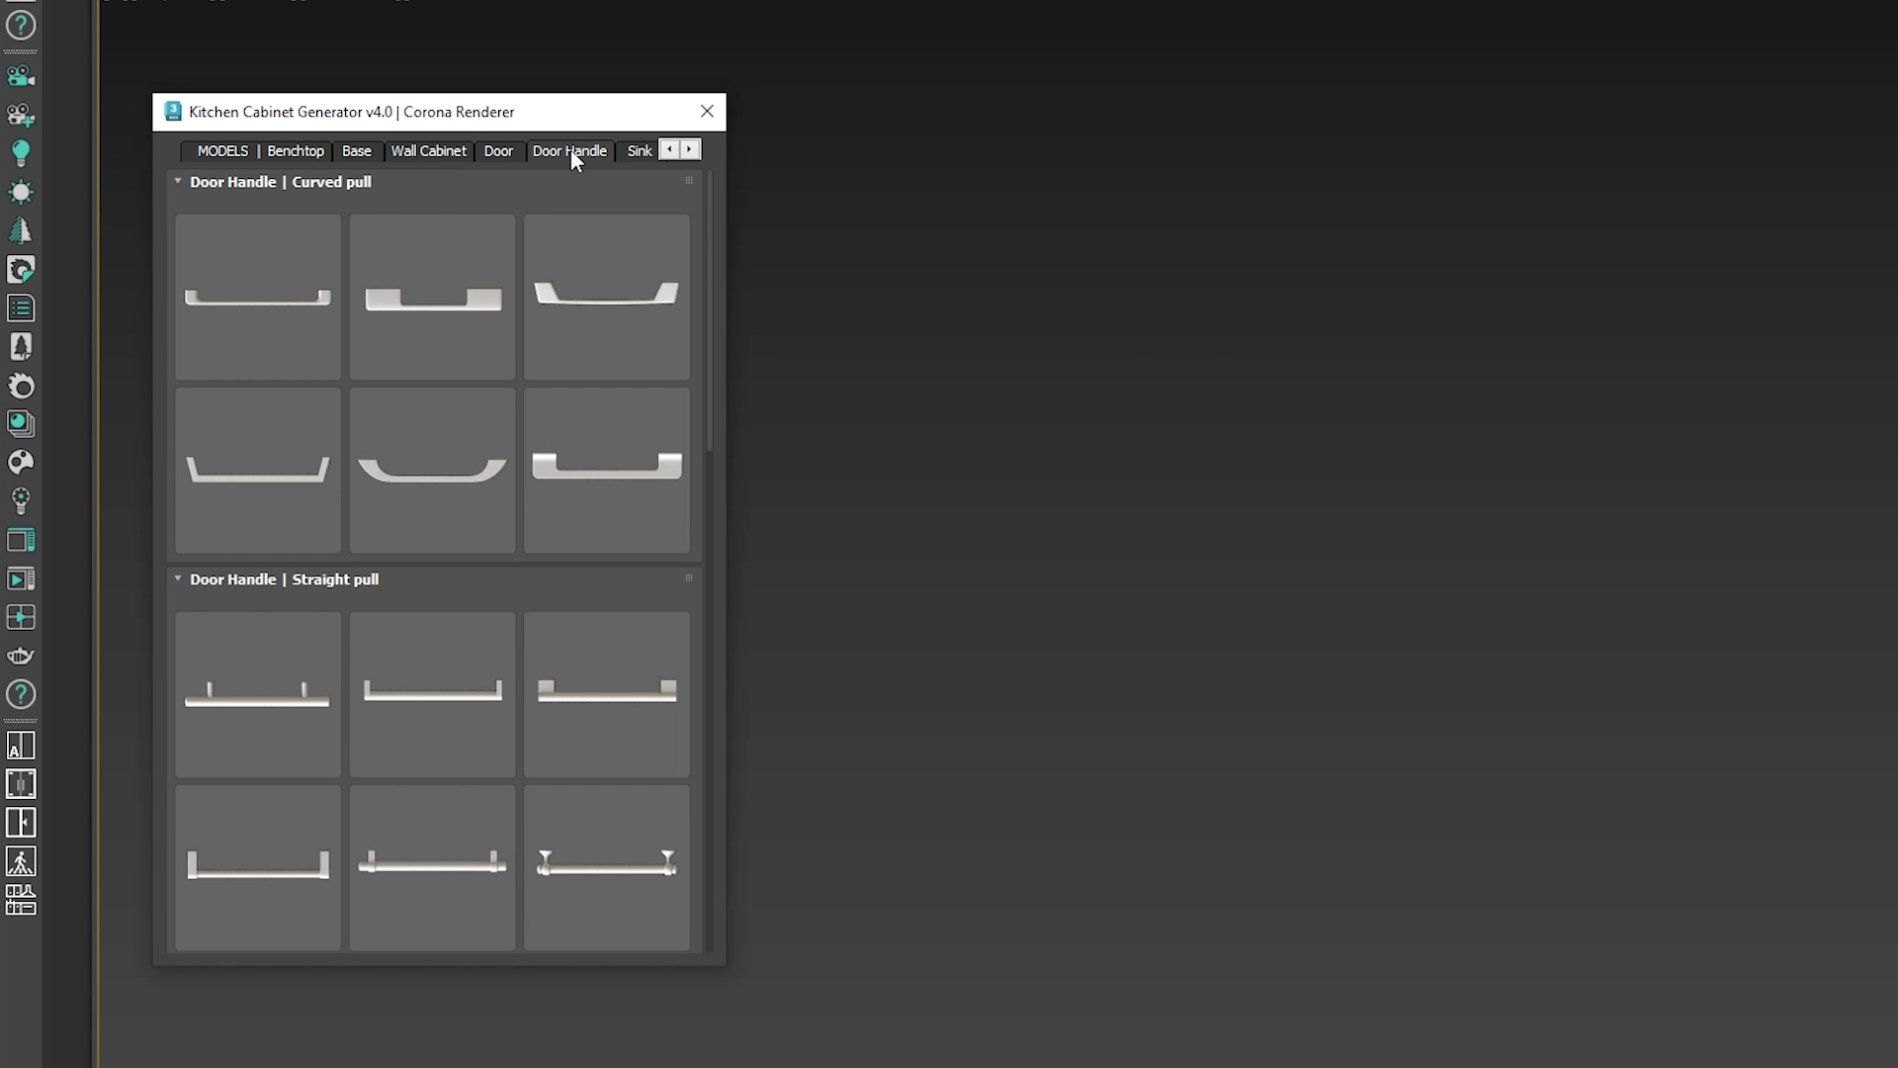
pyautogui.click(638, 151)
pyautogui.click(441, 341)
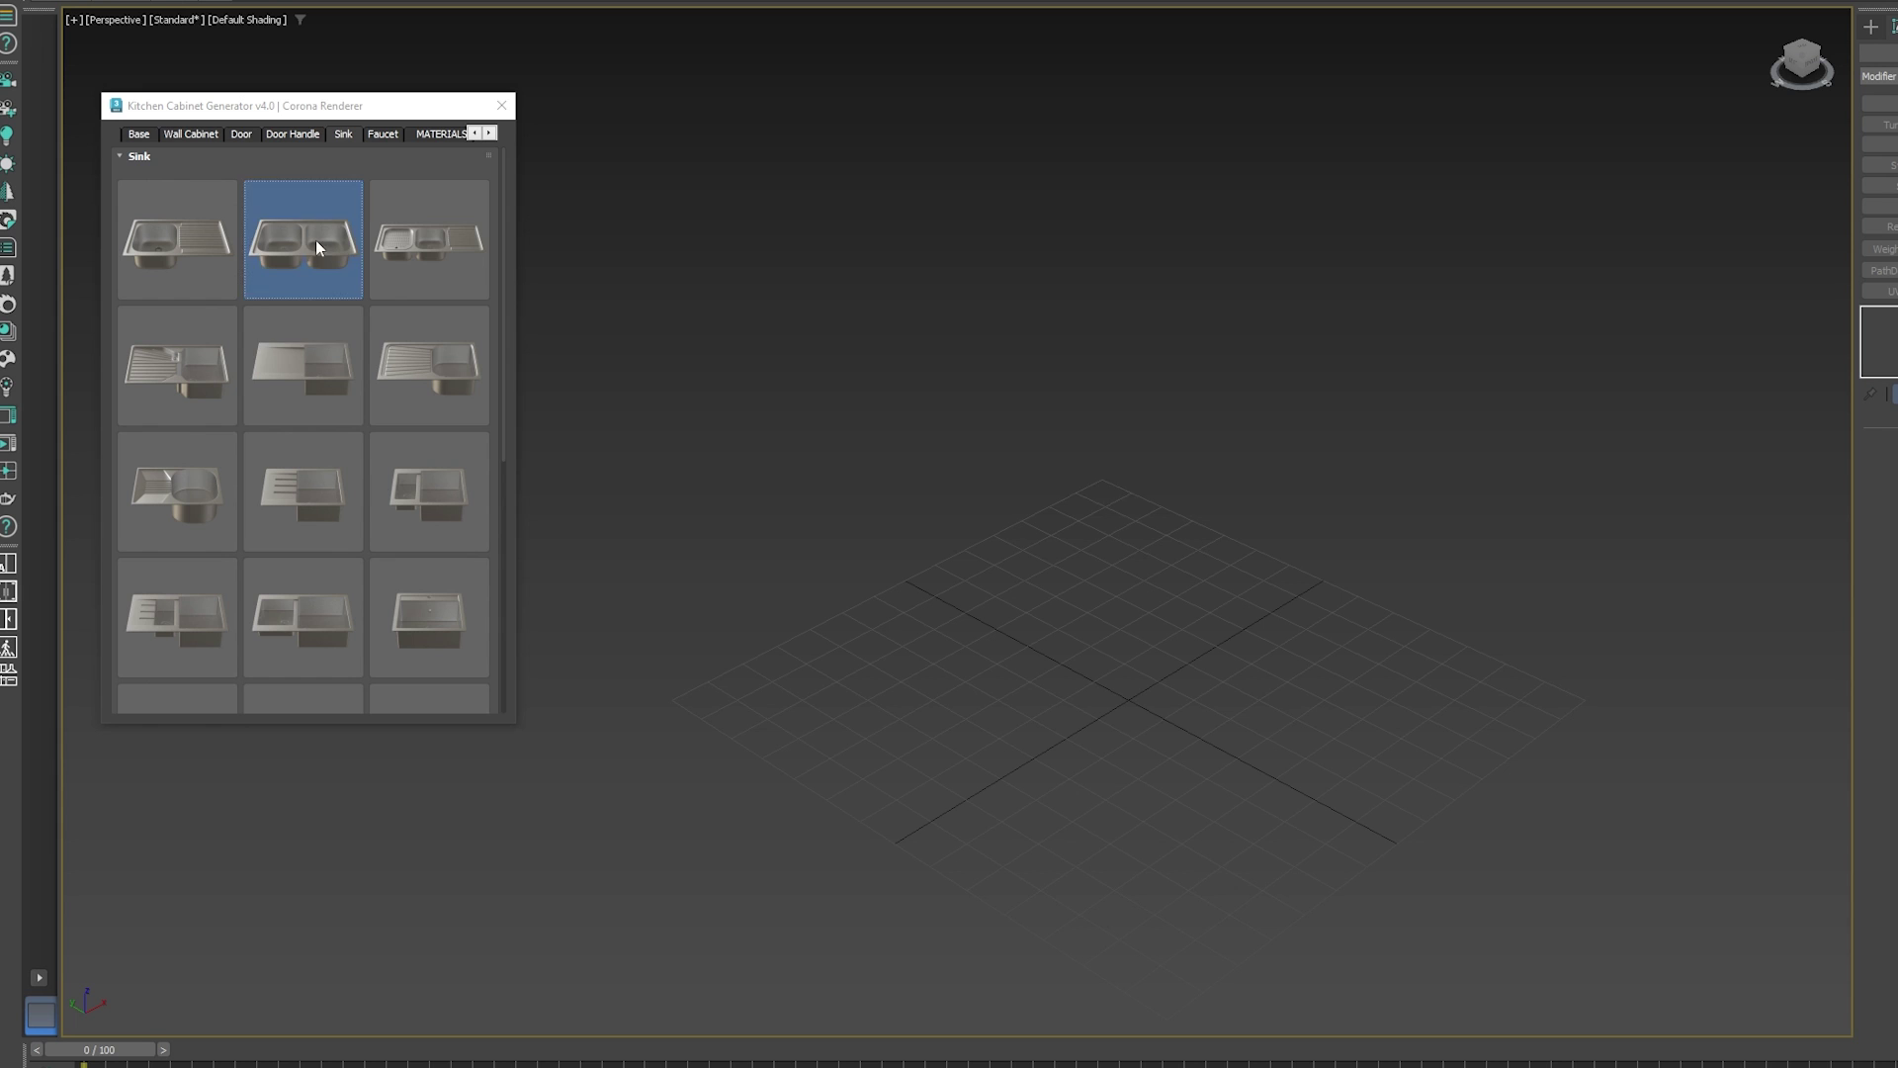
# Add a faucet, then browse the stone worktop, wood door and paint colour materials.
pyautogui.click(382, 135)
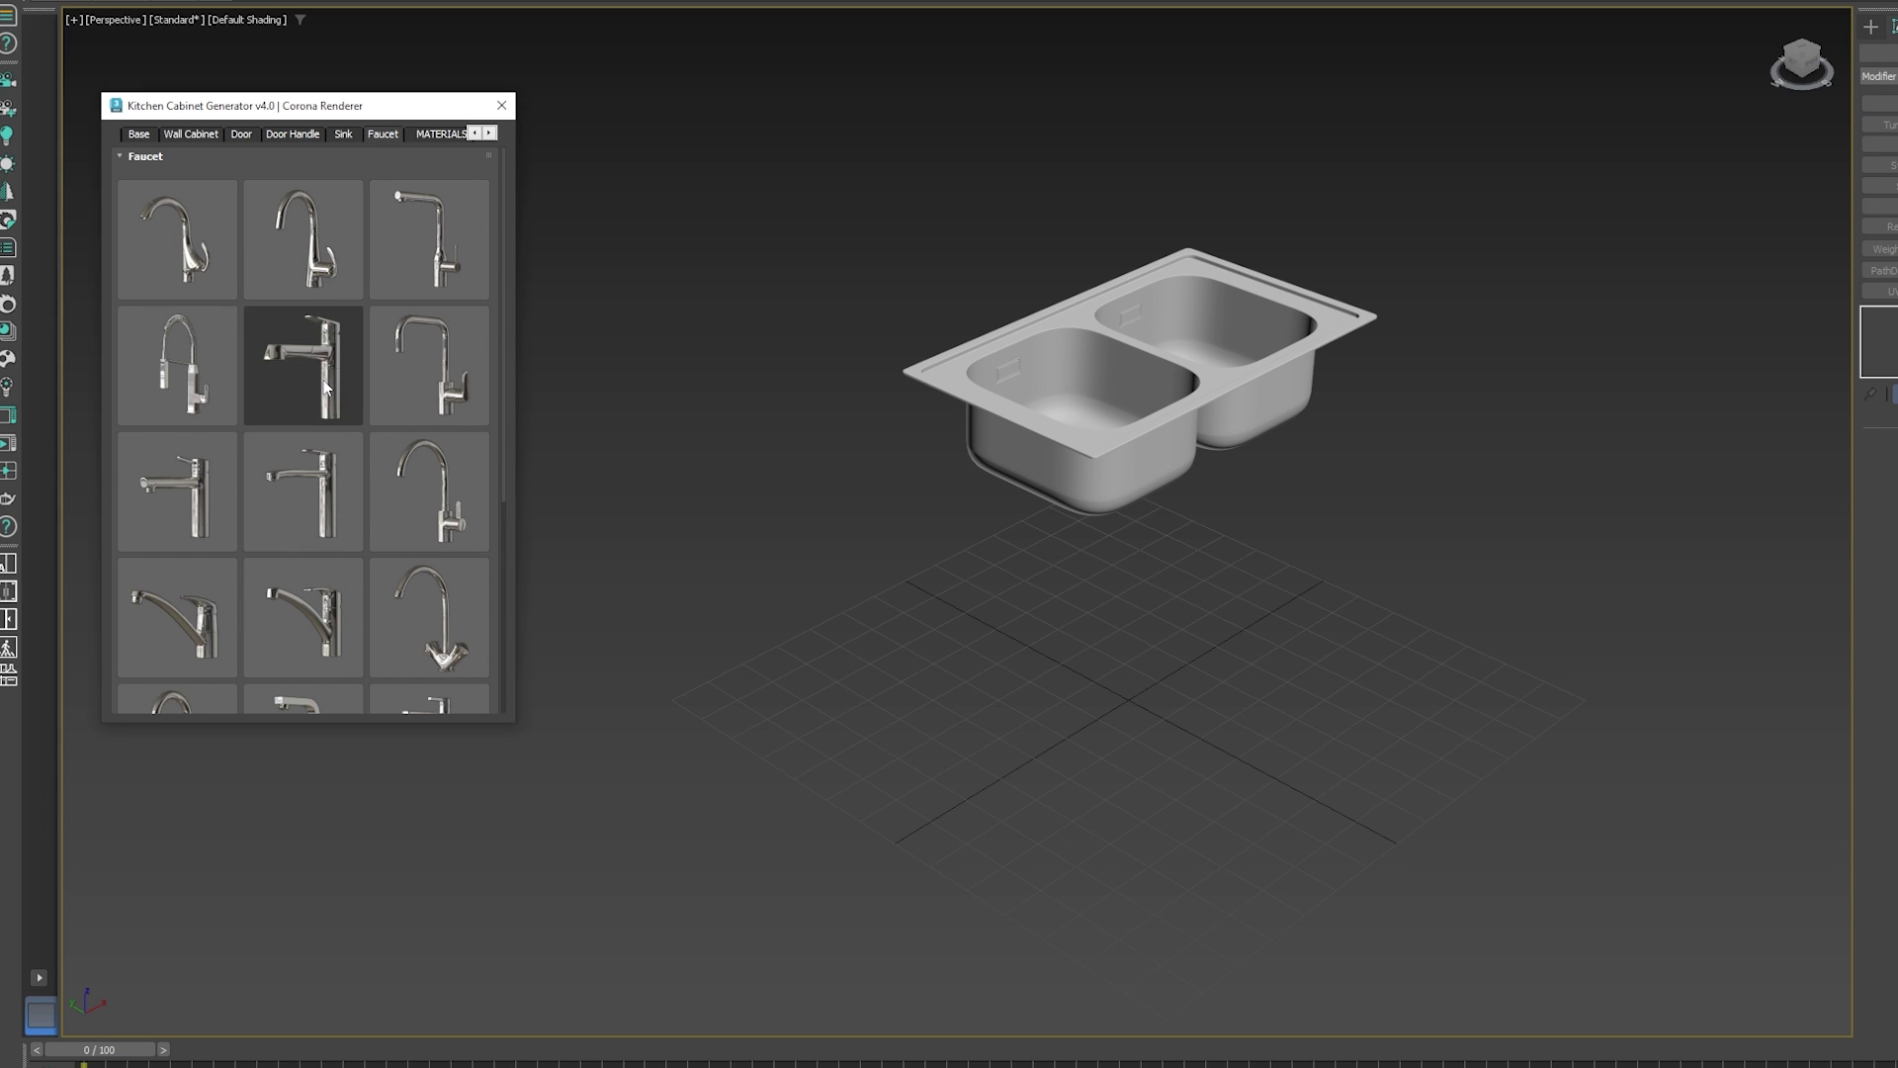
pyautogui.click(435, 136)
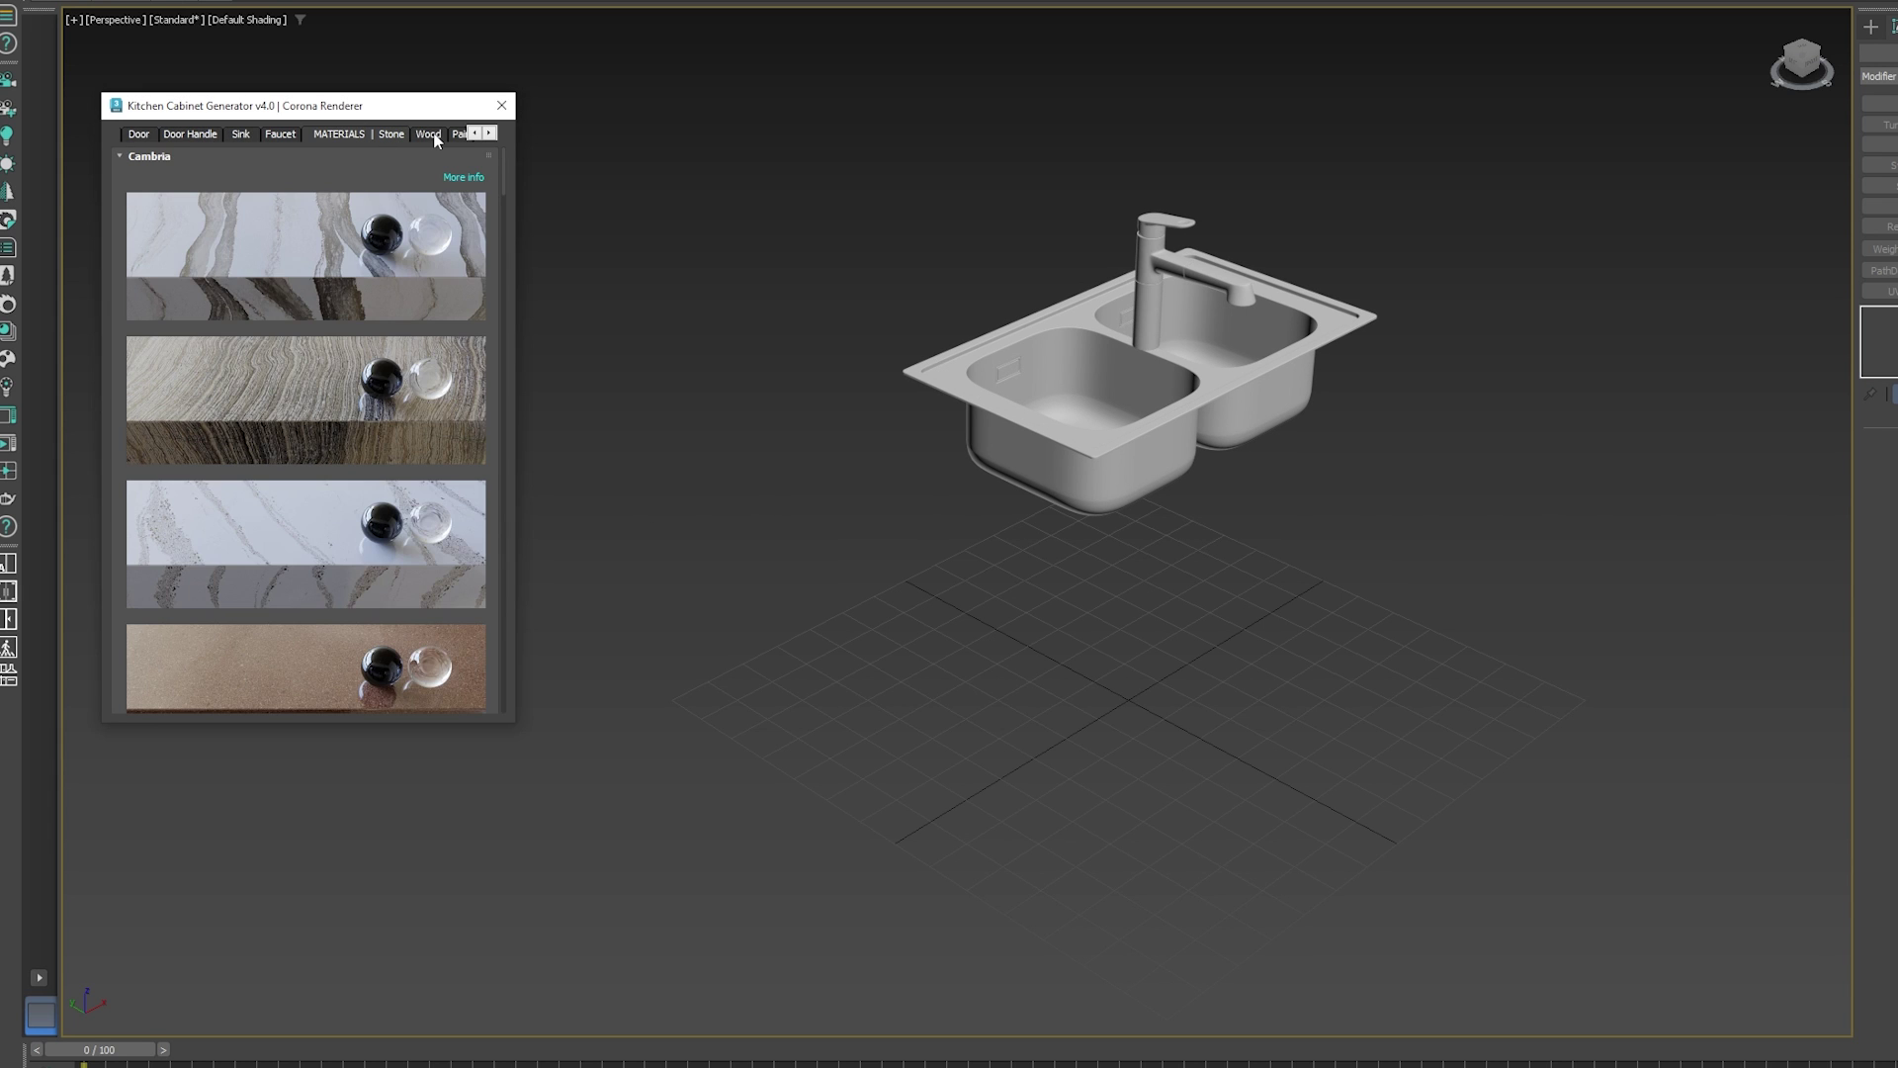
pyautogui.moveTo(505, 179); pyautogui.dragTo(513, 406)
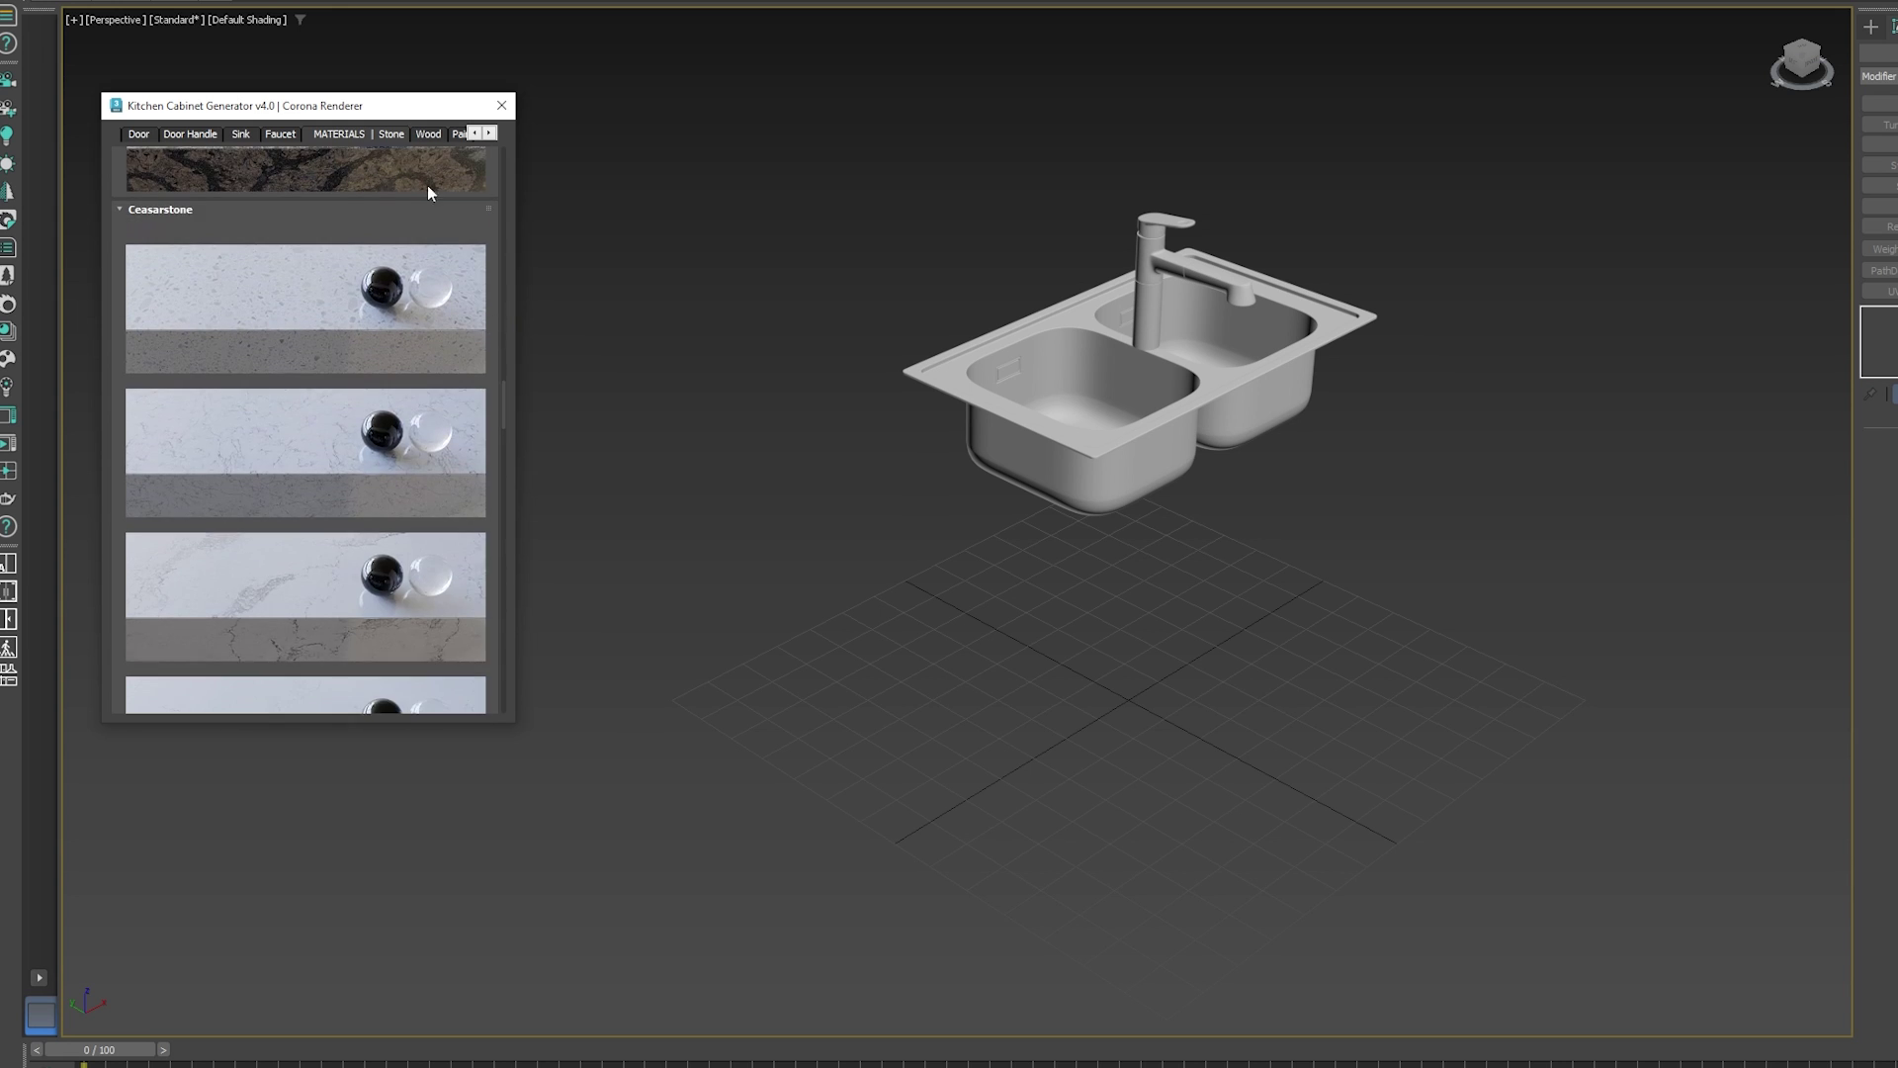
pyautogui.click(427, 136)
pyautogui.moveTo(502, 559)
pyautogui.mouseDown()
pyautogui.moveTo(518, 359)
pyautogui.moveTo(487, 211)
pyautogui.moveTo(503, 478)
pyautogui.moveTo(505, 348)
pyautogui.mouseUp()
pyautogui.click(460, 134)
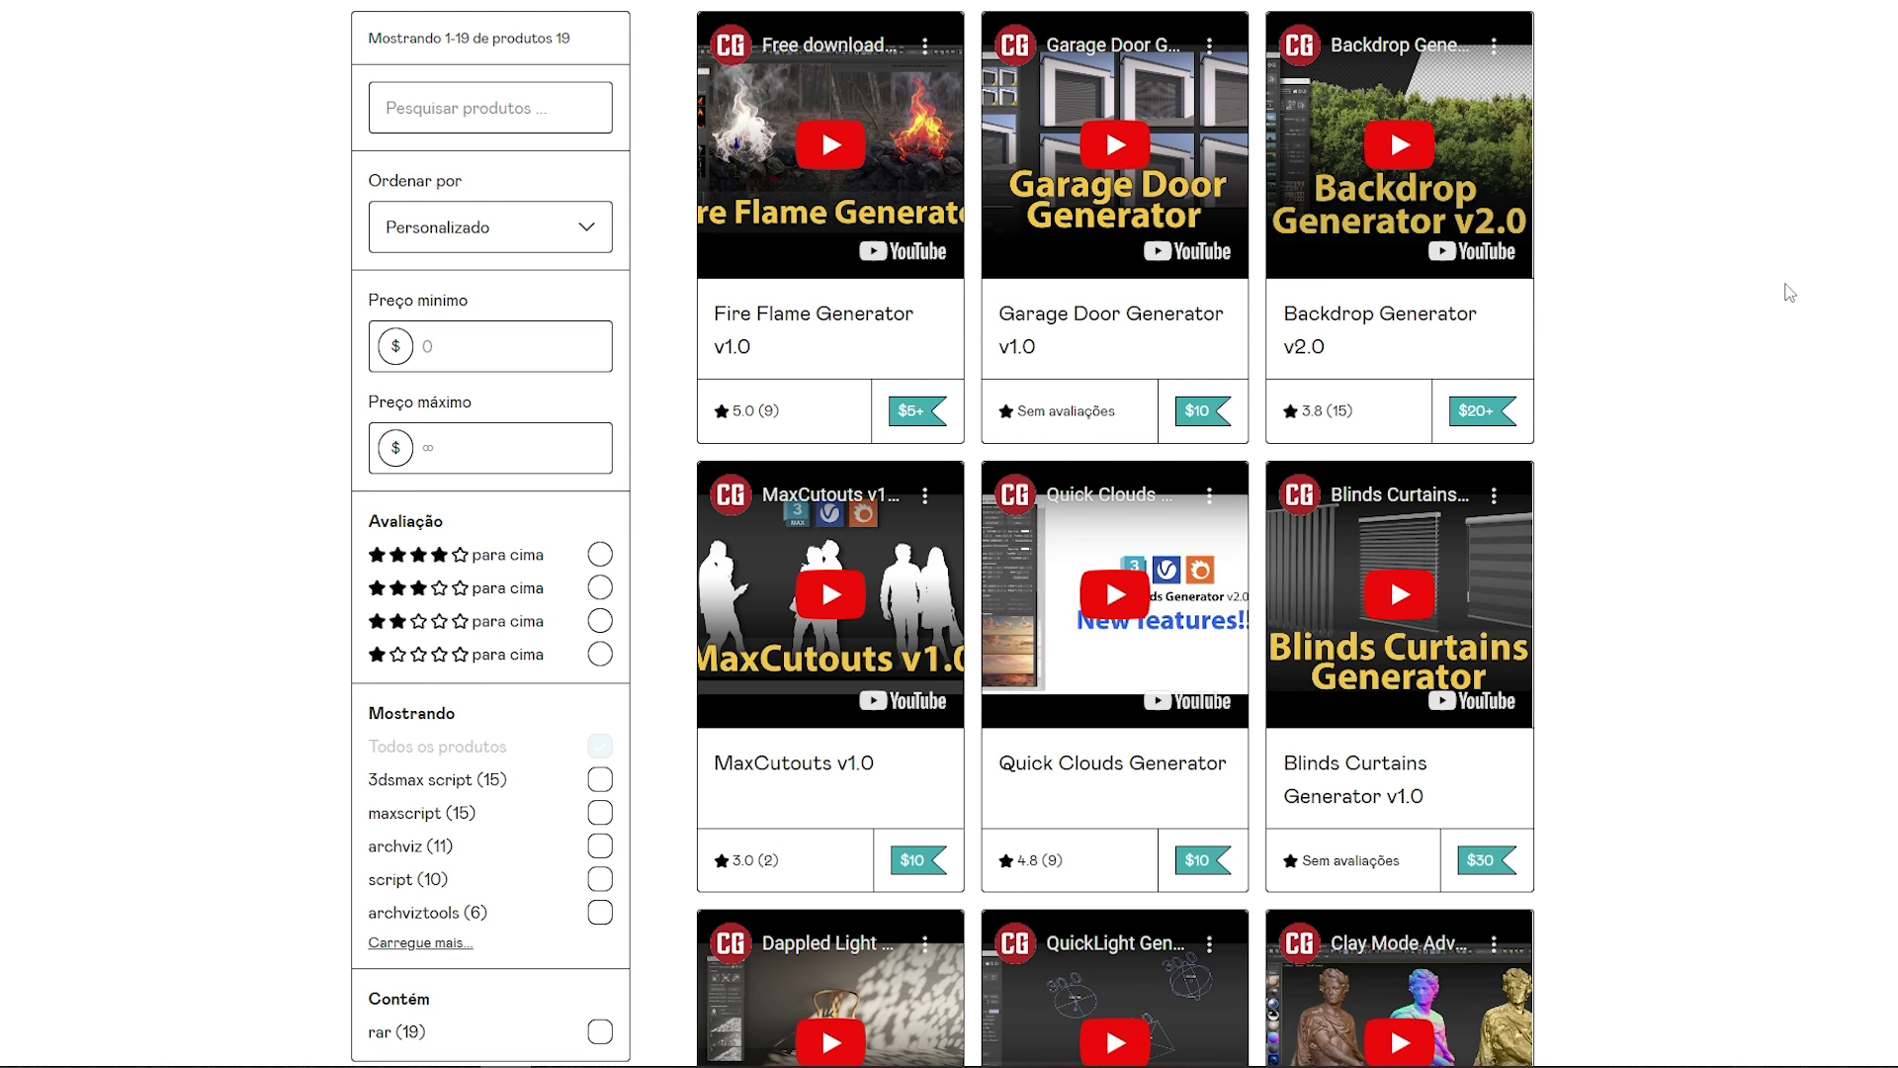
# Scroll the ArchvizTools Gumroad grid down to the Road Markings and Kitchen Cabinet Generator cards.
pyautogui.scroll(-1, 1760, 291)
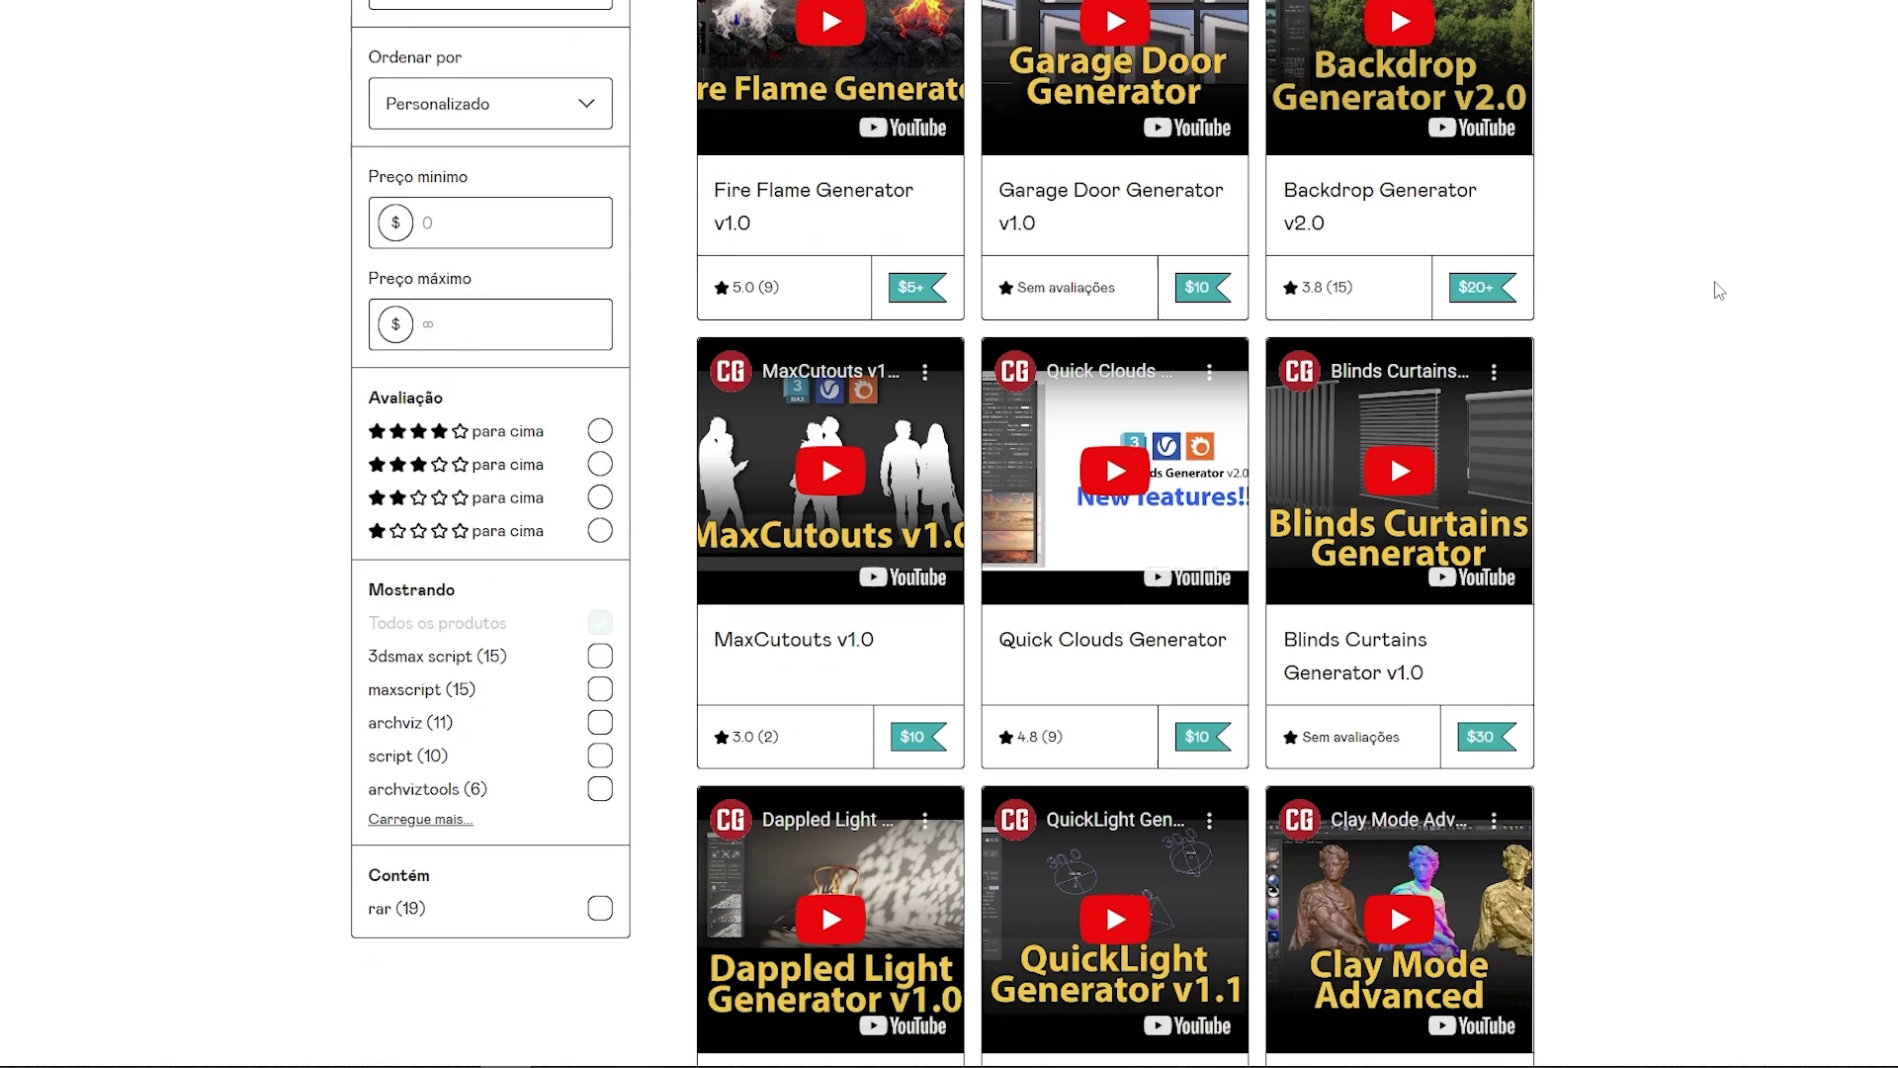
pyautogui.scroll(-2, 1717, 288)
pyautogui.scroll(-3, 1690, 247)
pyautogui.scroll(-3, 1661, 233)
pyautogui.scroll(-1, 1641, 245)
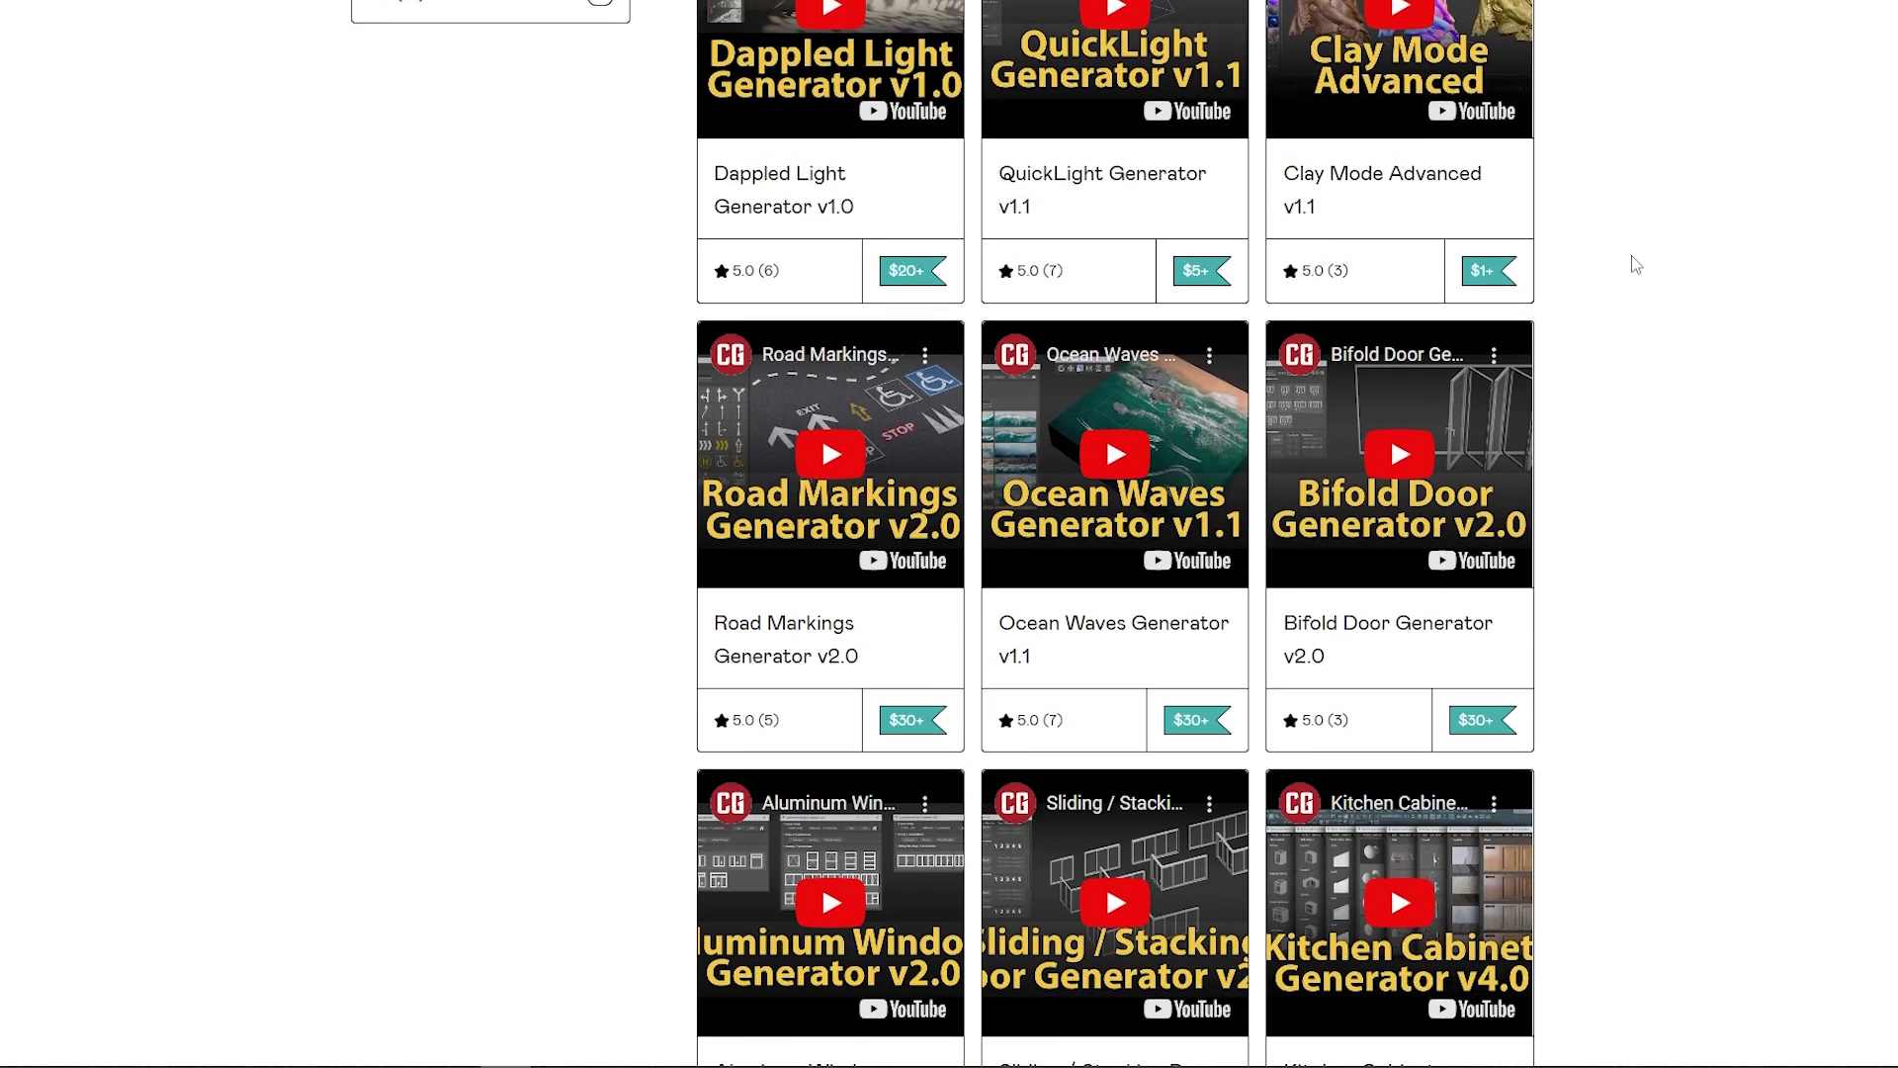
pyautogui.scroll(-2, 1631, 255)
pyautogui.scroll(-2, 1621, 265)
pyautogui.scroll(-2, 1611, 271)
pyautogui.scroll(-1, 1610, 271)
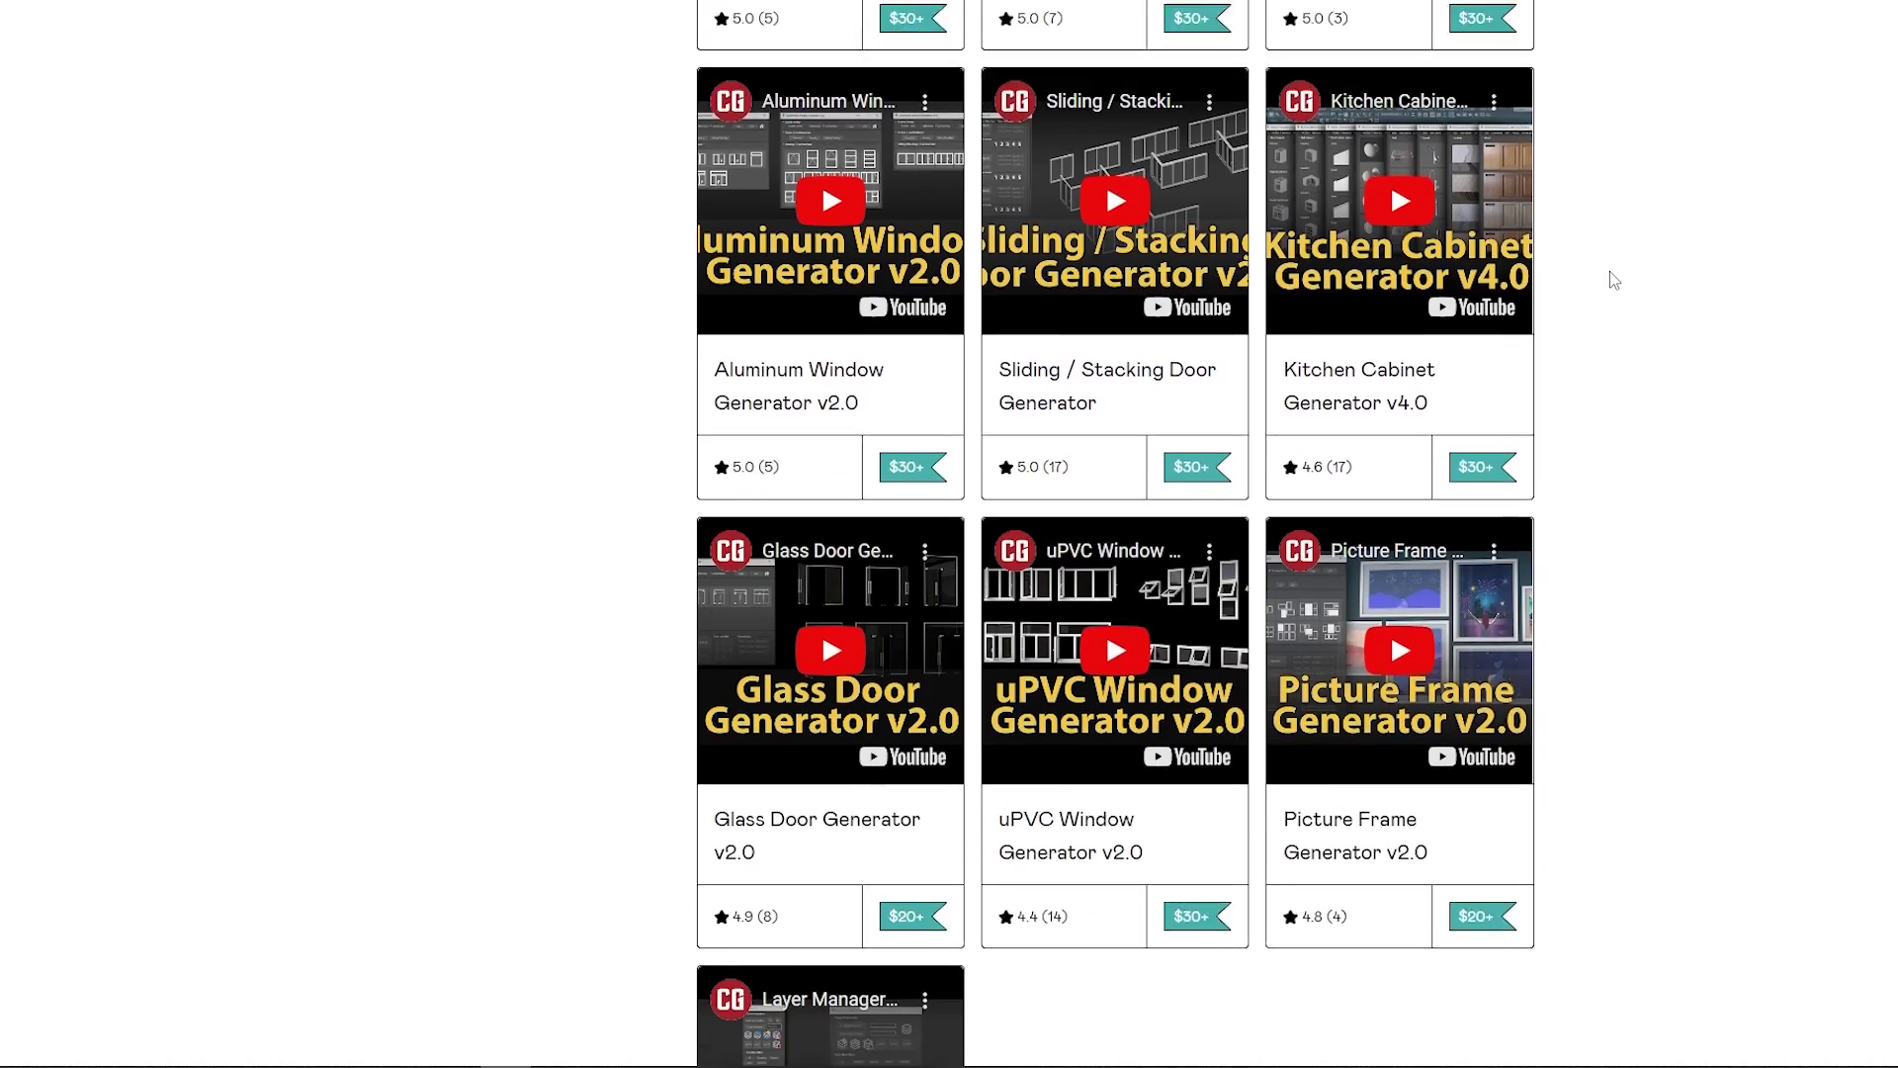
pyautogui.scroll(-2, 1611, 275)
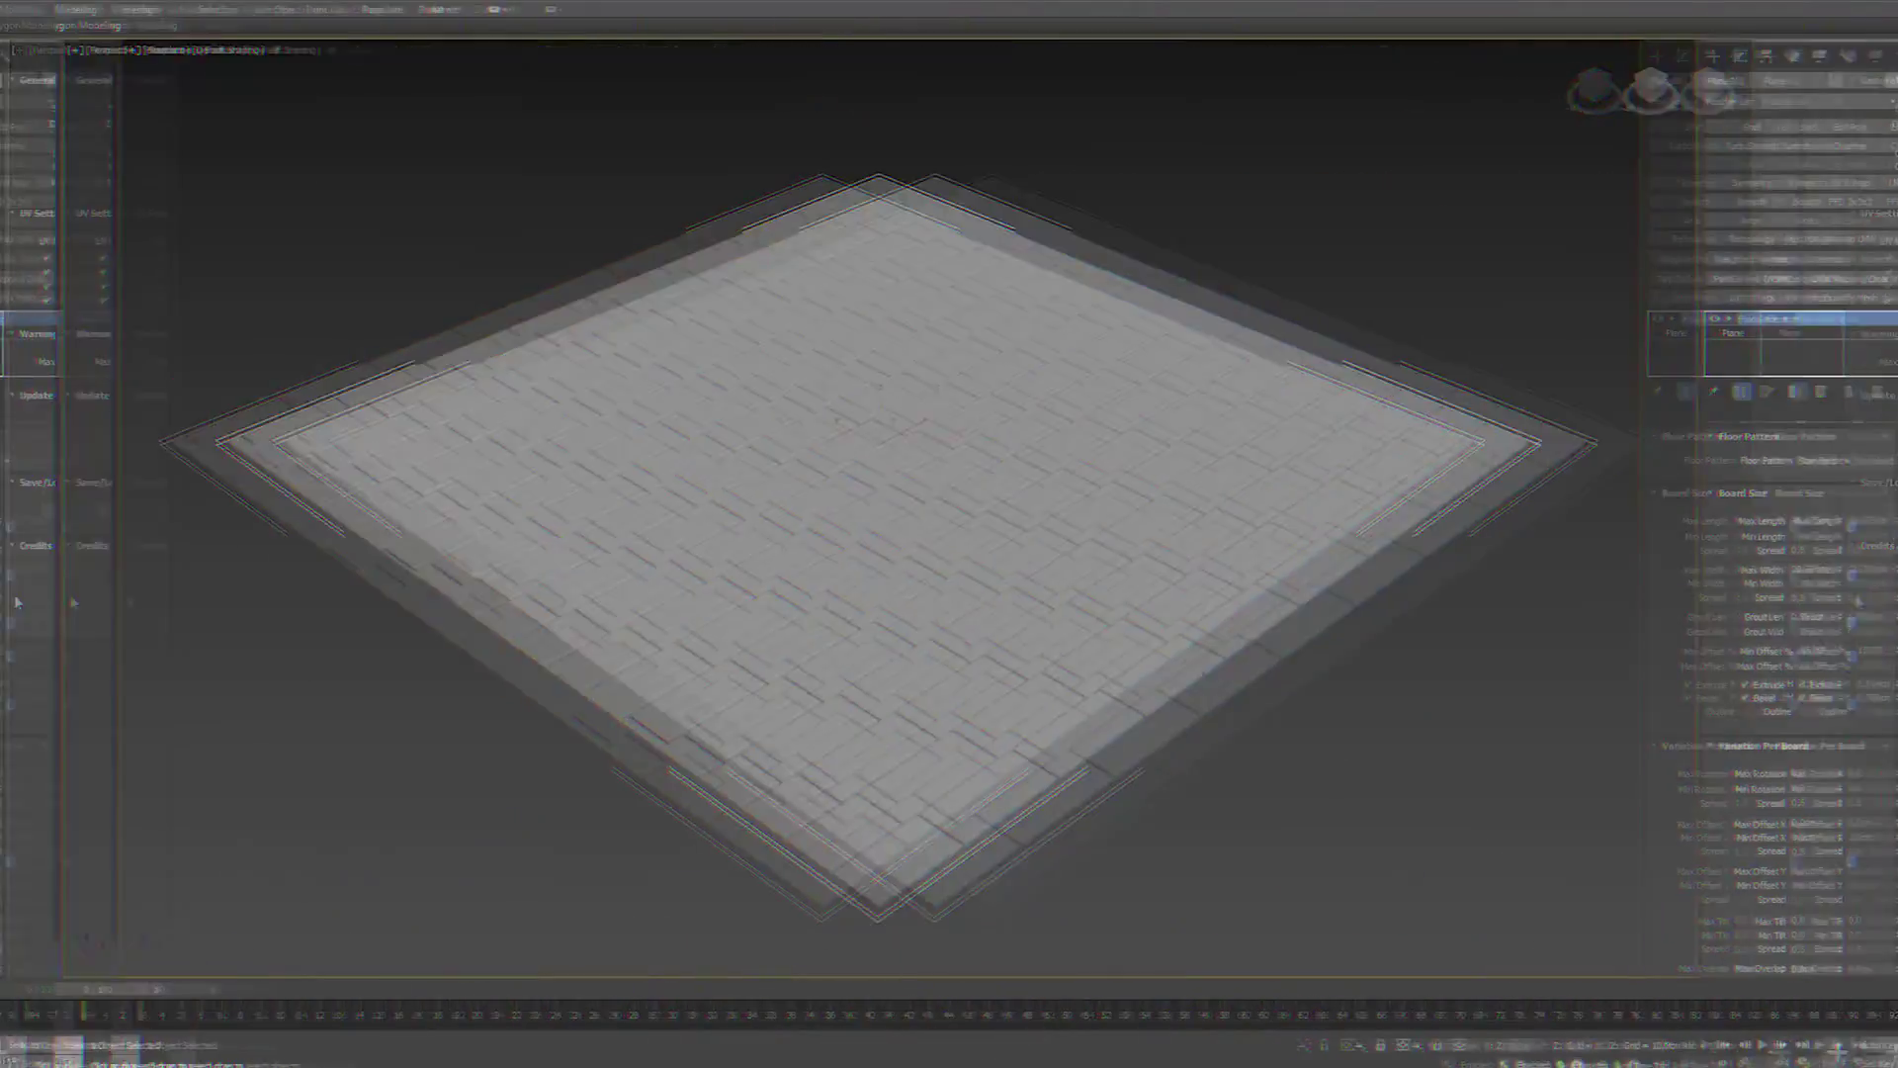
# Preview herringbone, chevron, basket weave and hexagon floor patterns, then return to Standard.
pyautogui.click(1775, 488)
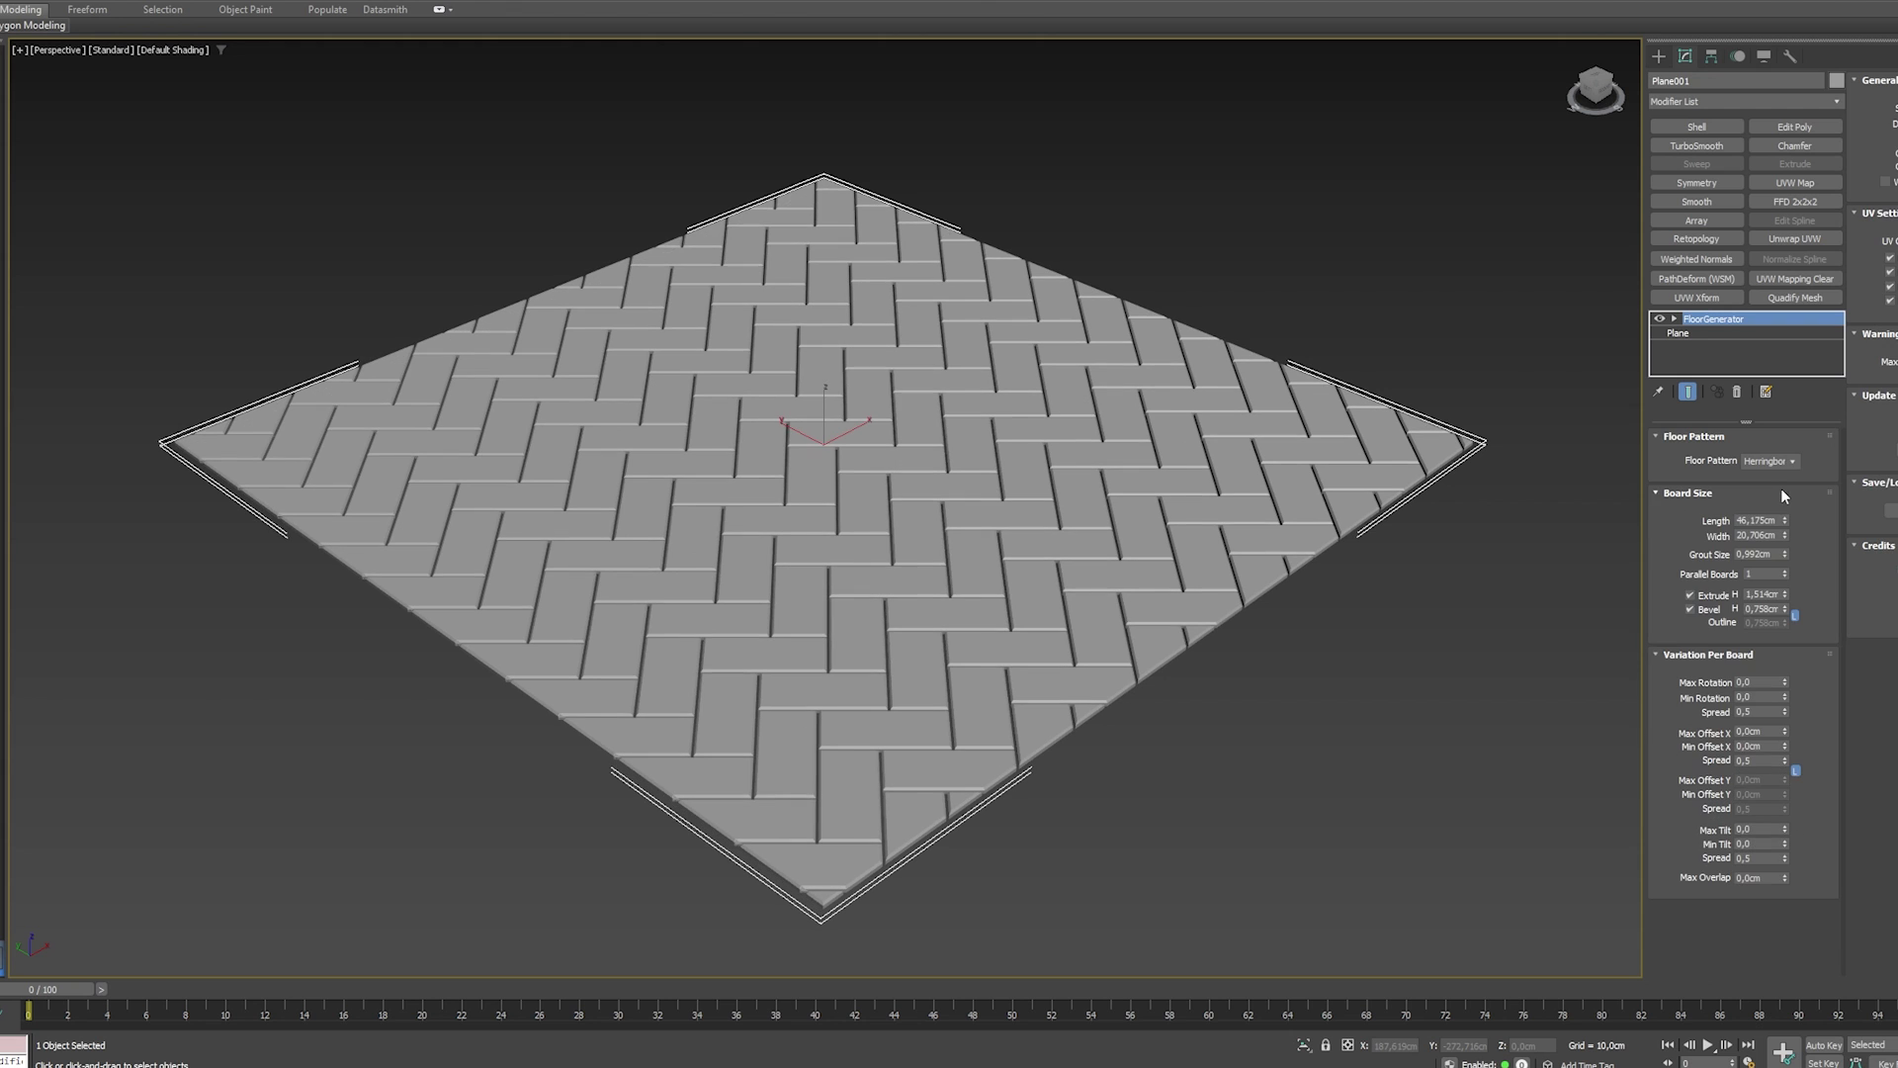
pyautogui.click(1774, 497)
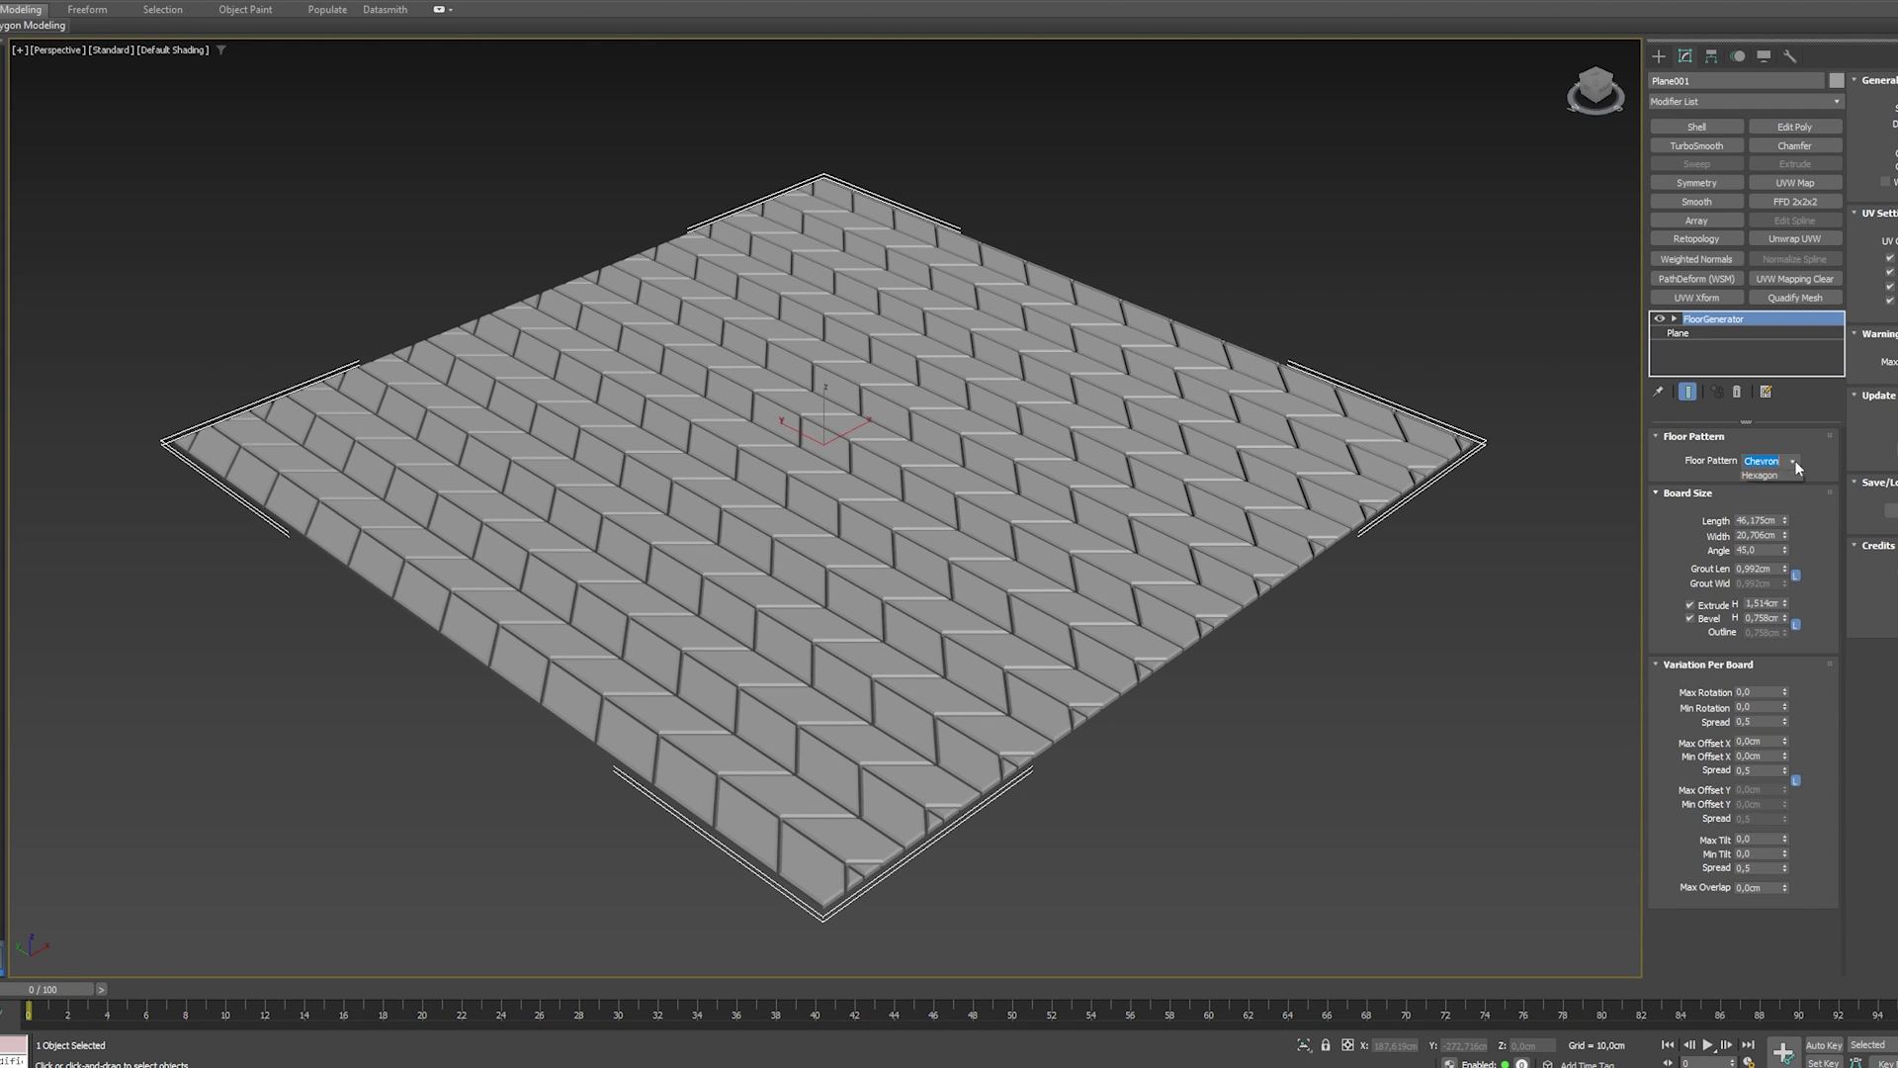
pyautogui.click(1794, 460)
pyautogui.click(1771, 506)
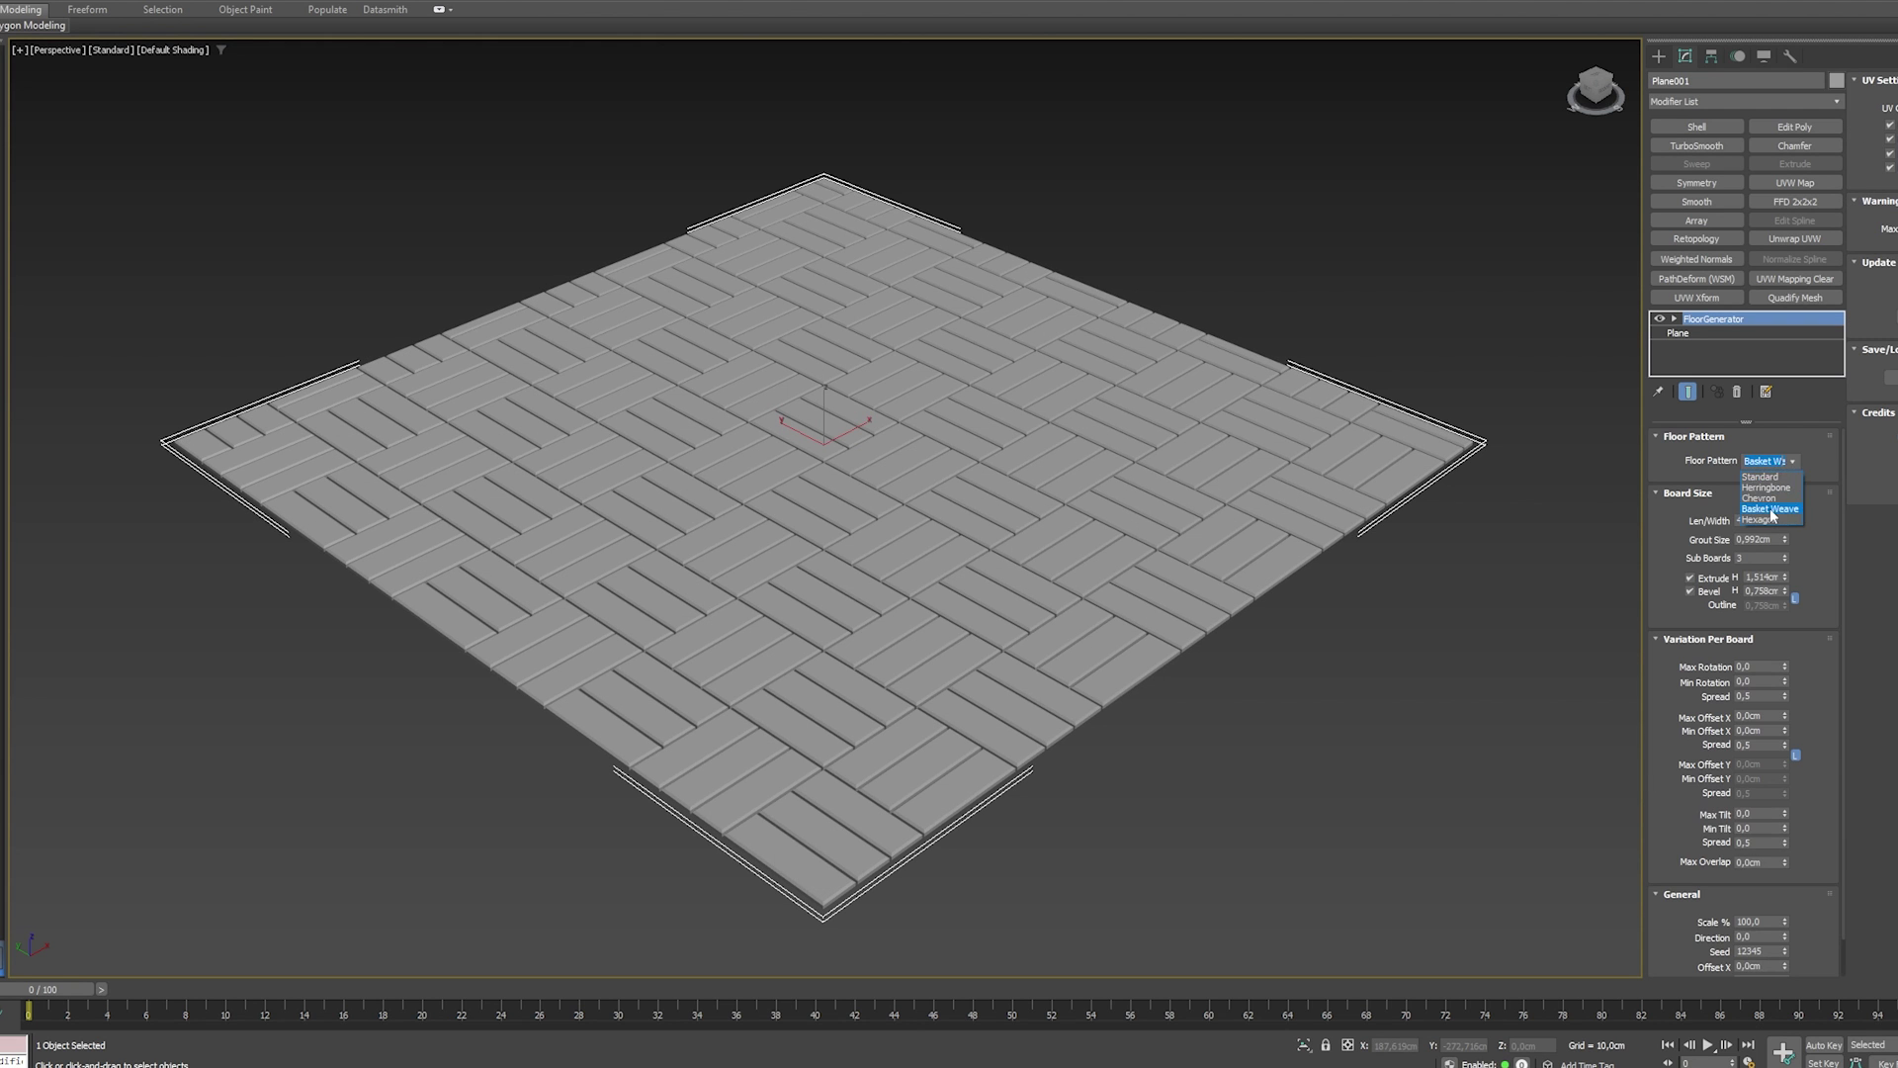
pyautogui.click(1791, 461)
pyautogui.click(1788, 472)
pyautogui.click(1776, 478)
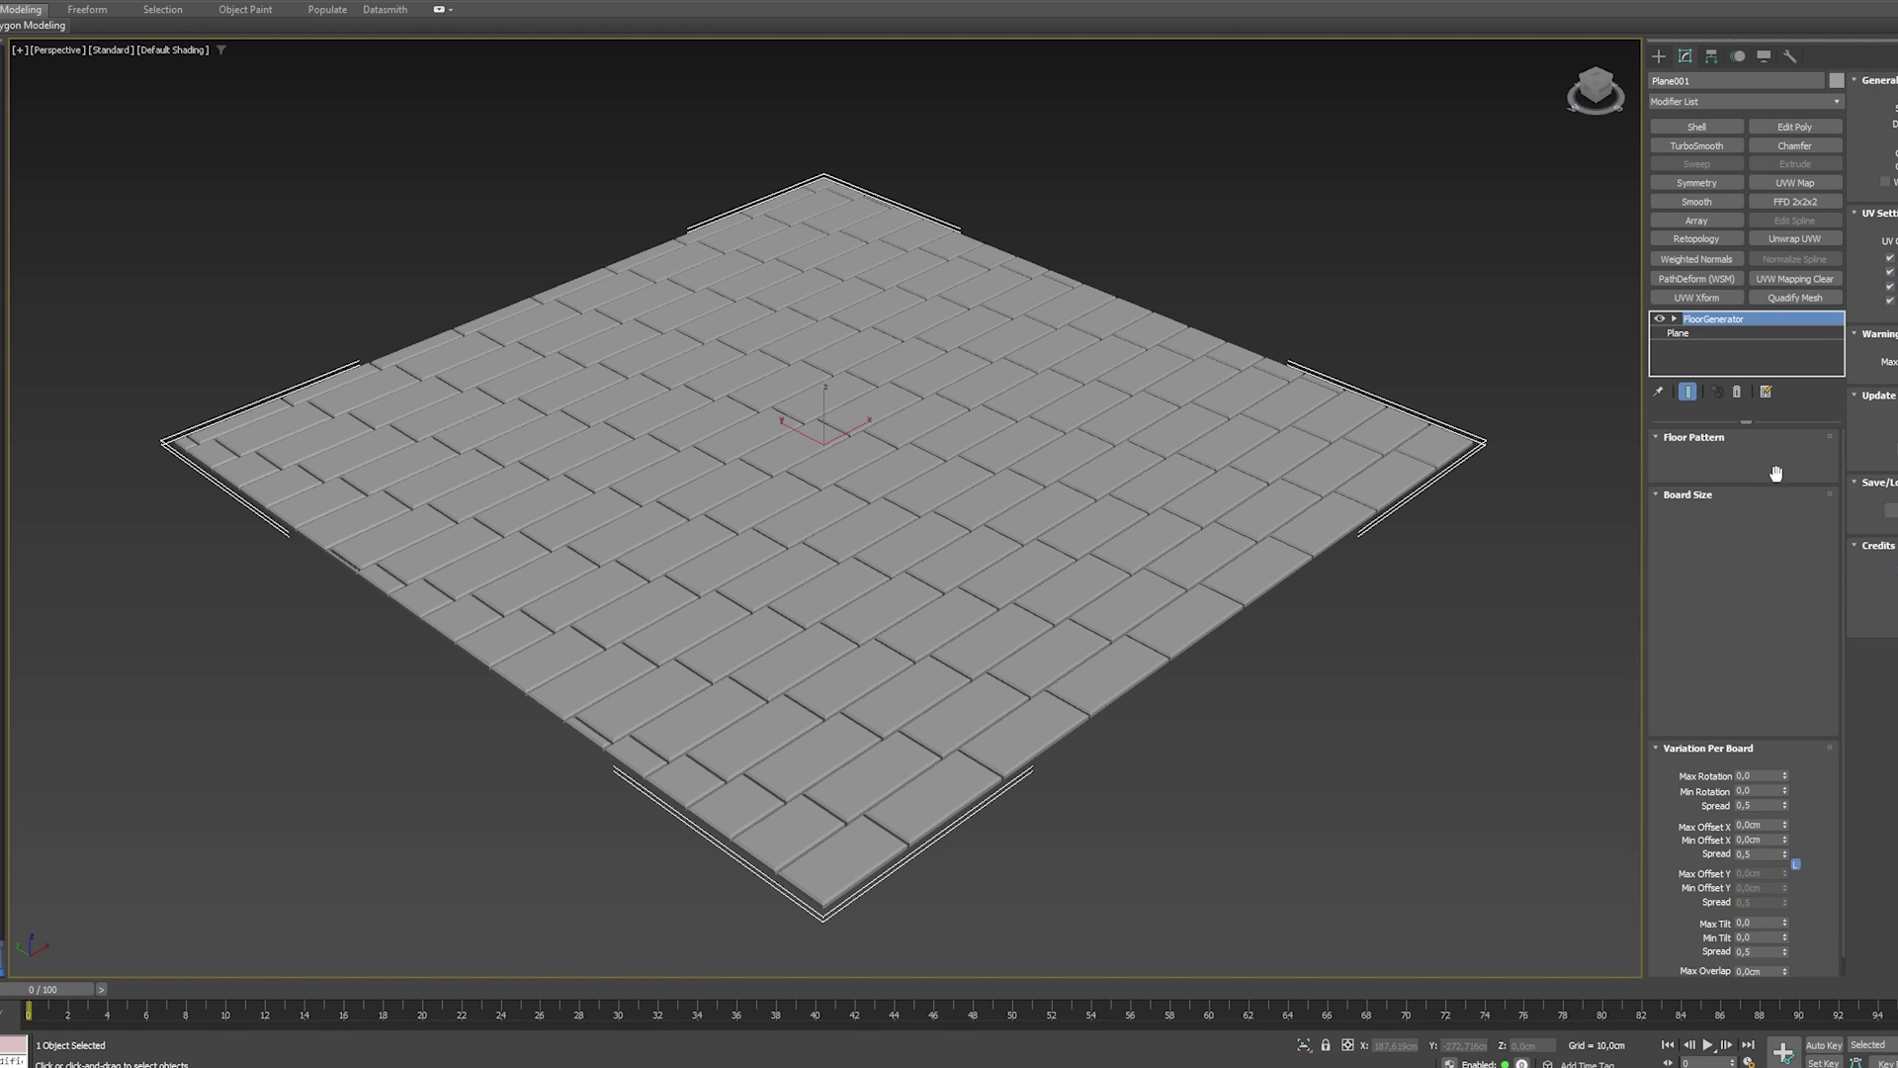
# Set the board Max Length to 52,64 cm and preview Max Tilt before resetting it.
pyautogui.moveTo(1787, 505); pyautogui.dragTo(1797, 708)
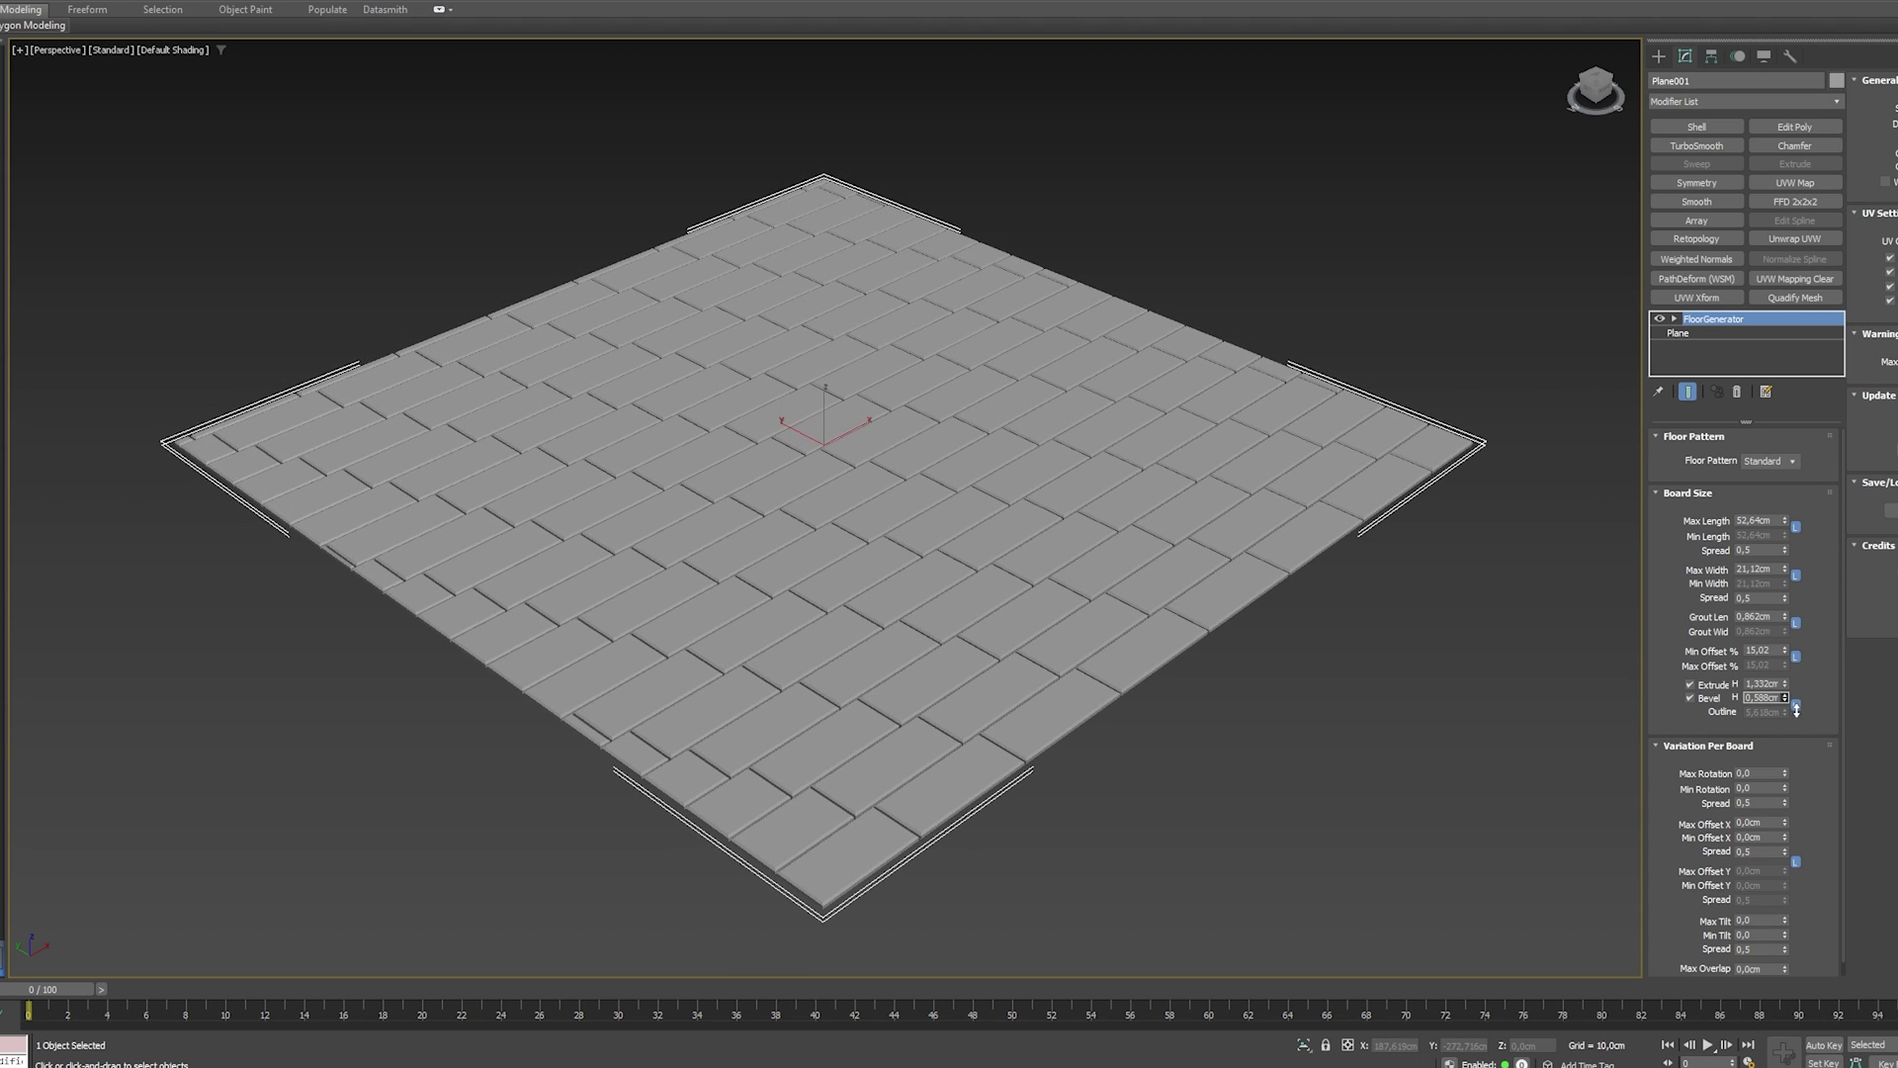
pyautogui.scroll(-1, 1807, 771)
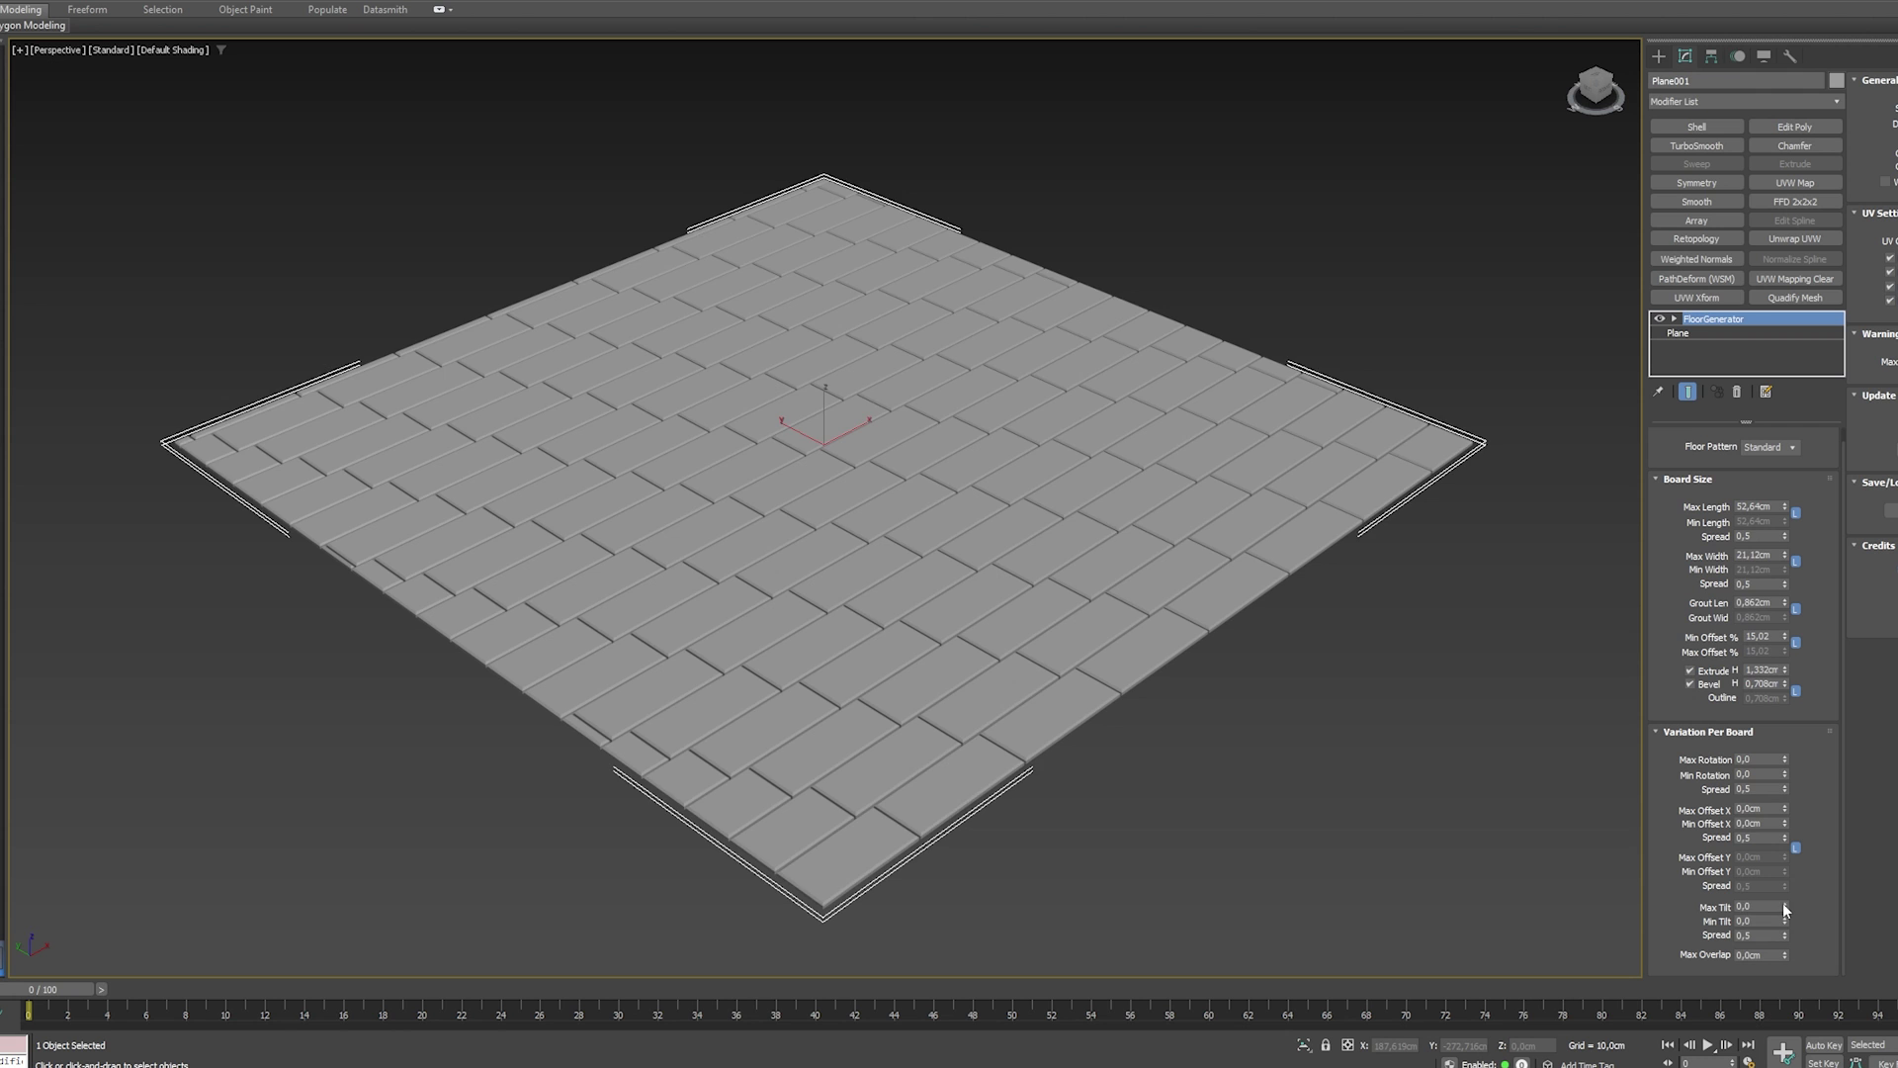
pyautogui.moveTo(1785, 907)
pyautogui.mouseDown()
pyautogui.moveTo(1809, 915)
pyautogui.moveTo(1784, 808)
pyautogui.mouseUp()
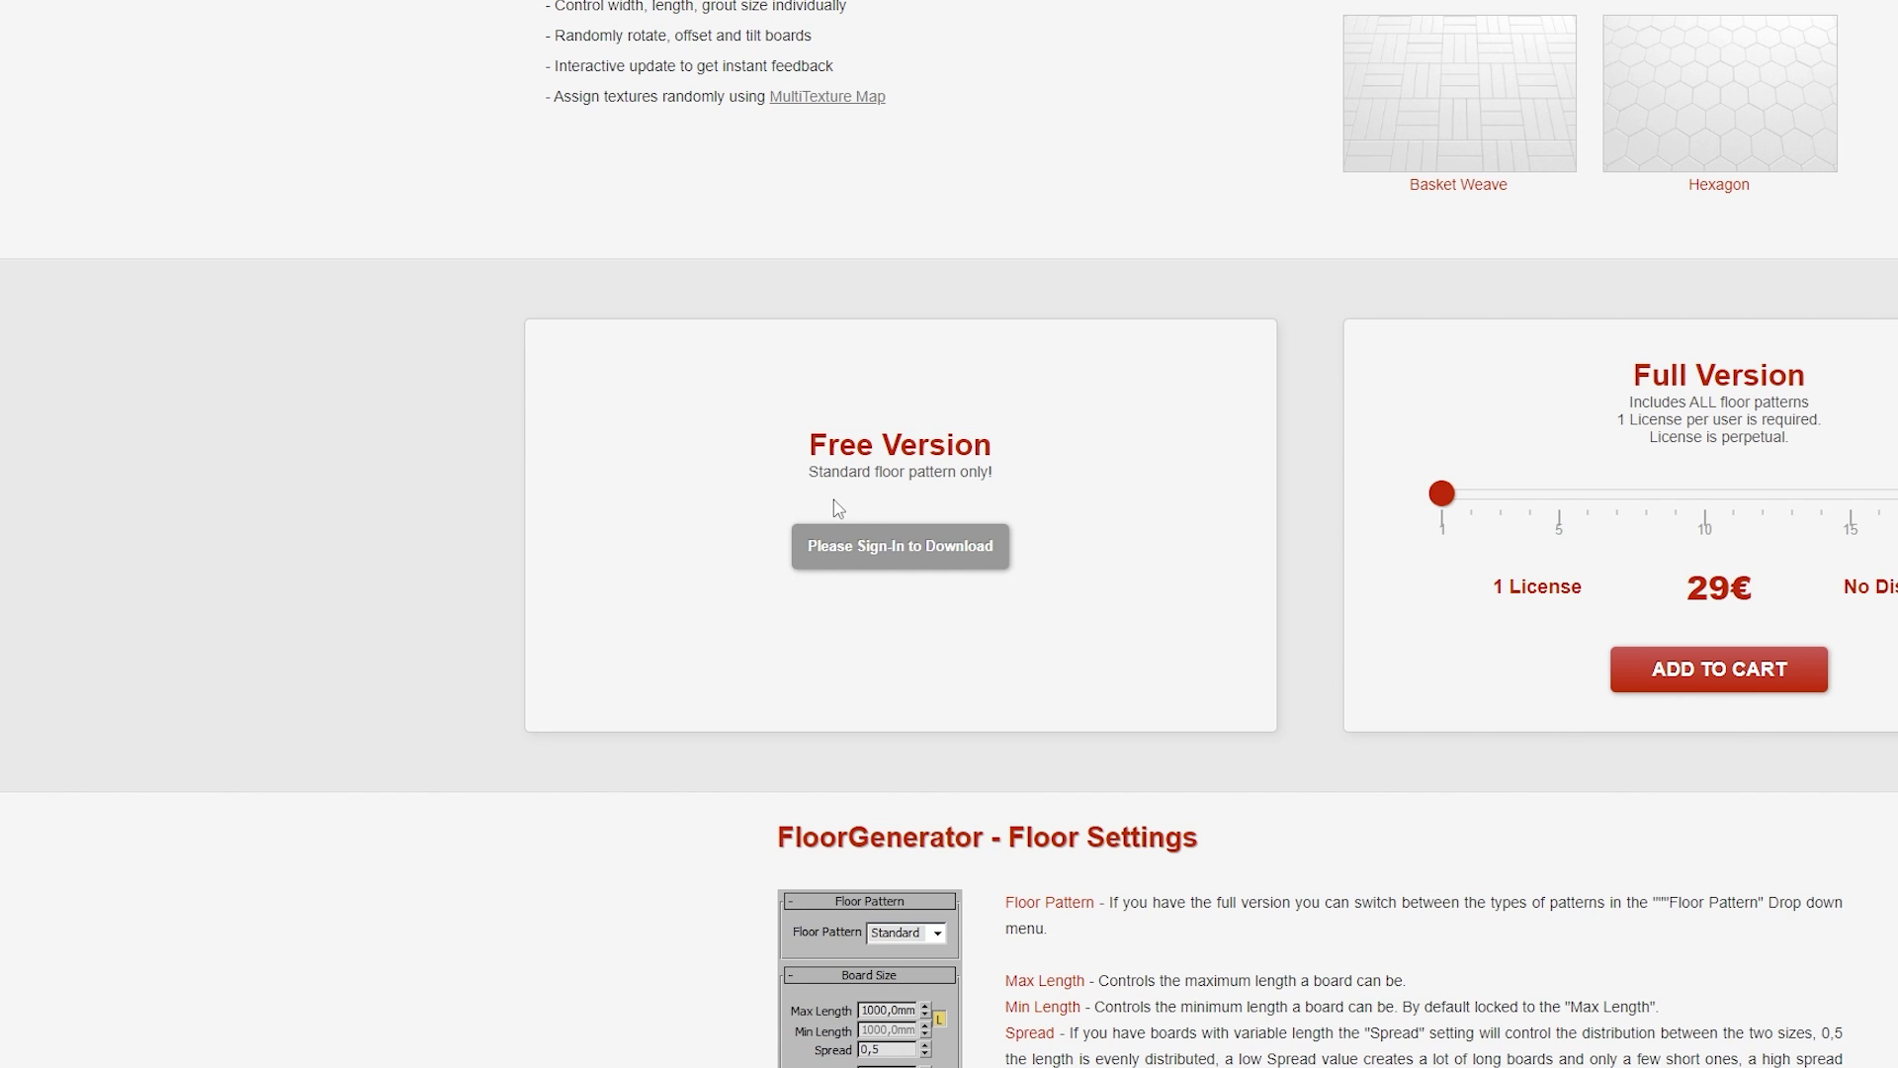
# Scroll the FloorGenerator page past Variation Per Board to the General and UV Settings sections.
pyautogui.scroll(-3, 804, 461)
pyautogui.scroll(-2, 796, 427)
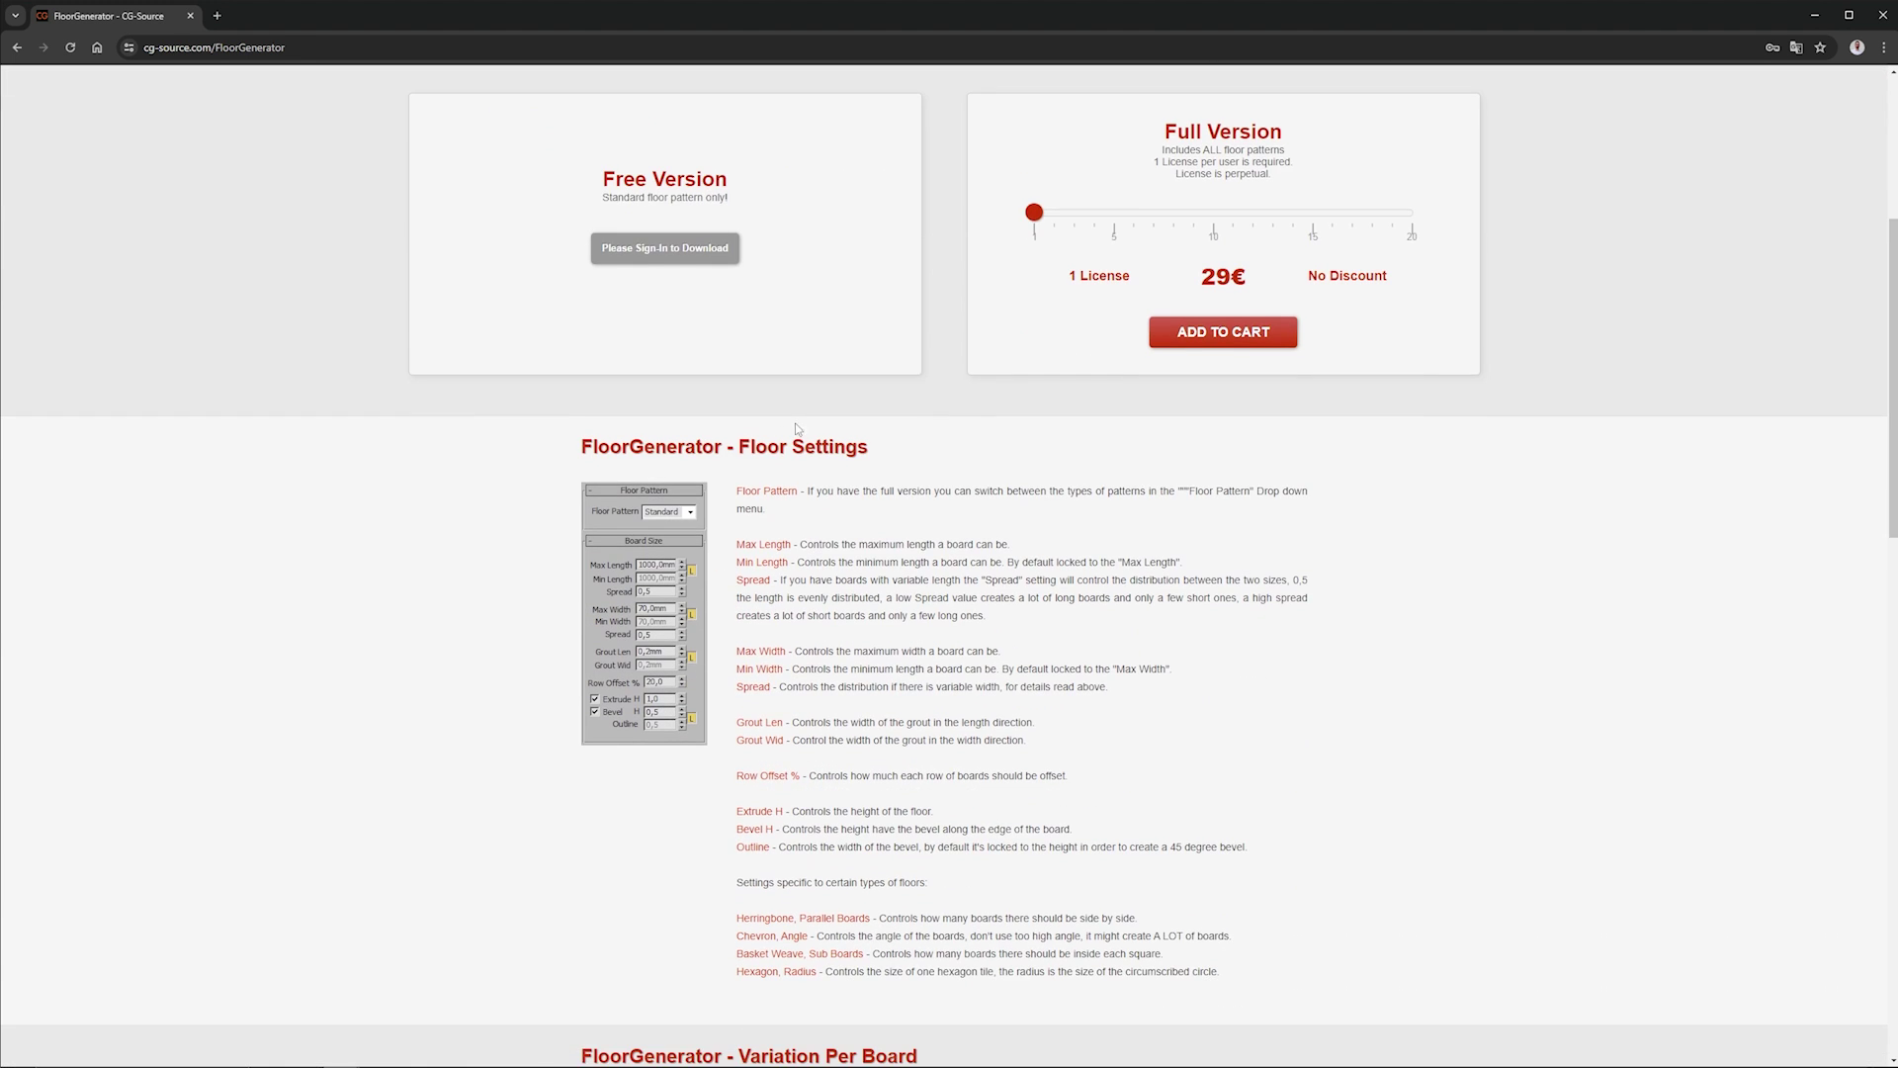
pyautogui.scroll(-2, 458, 426)
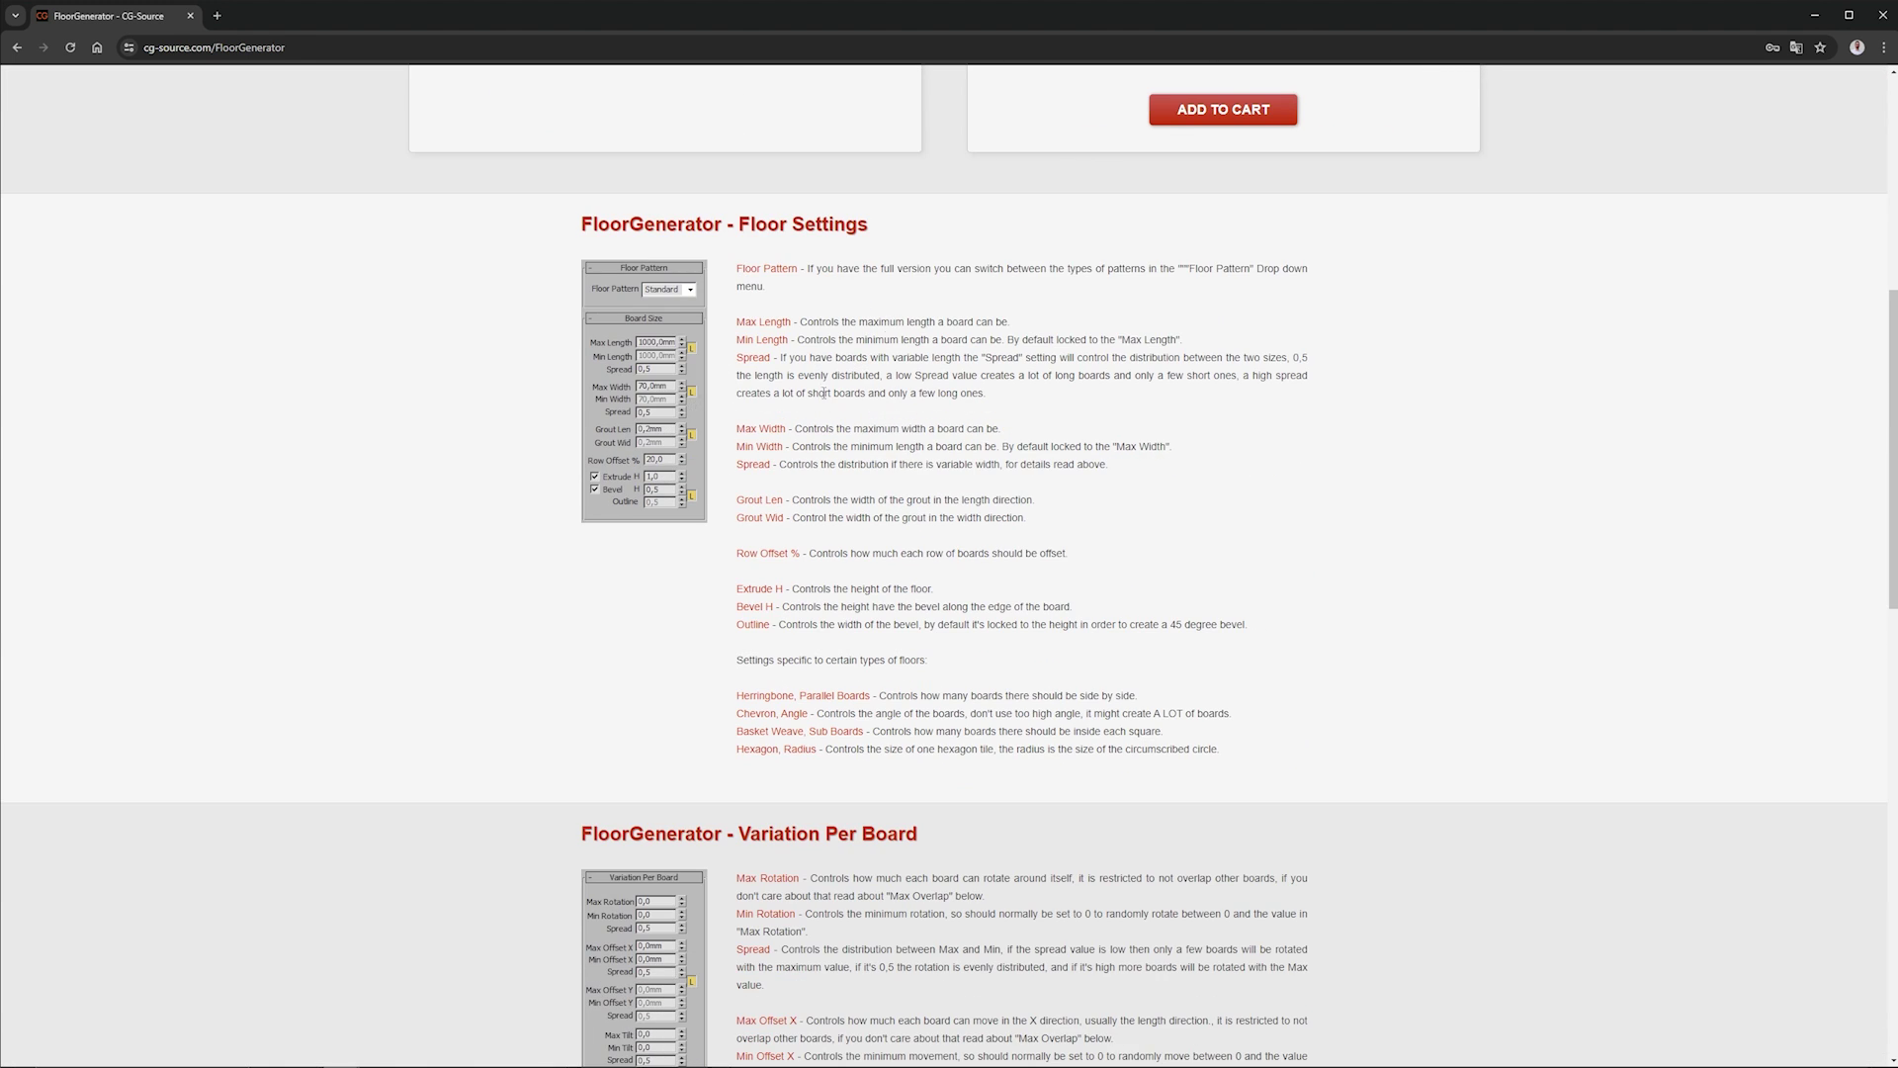
pyautogui.scroll(-2, 824, 392)
pyautogui.scroll(-2, 850, 380)
pyautogui.scroll(-2, 908, 361)
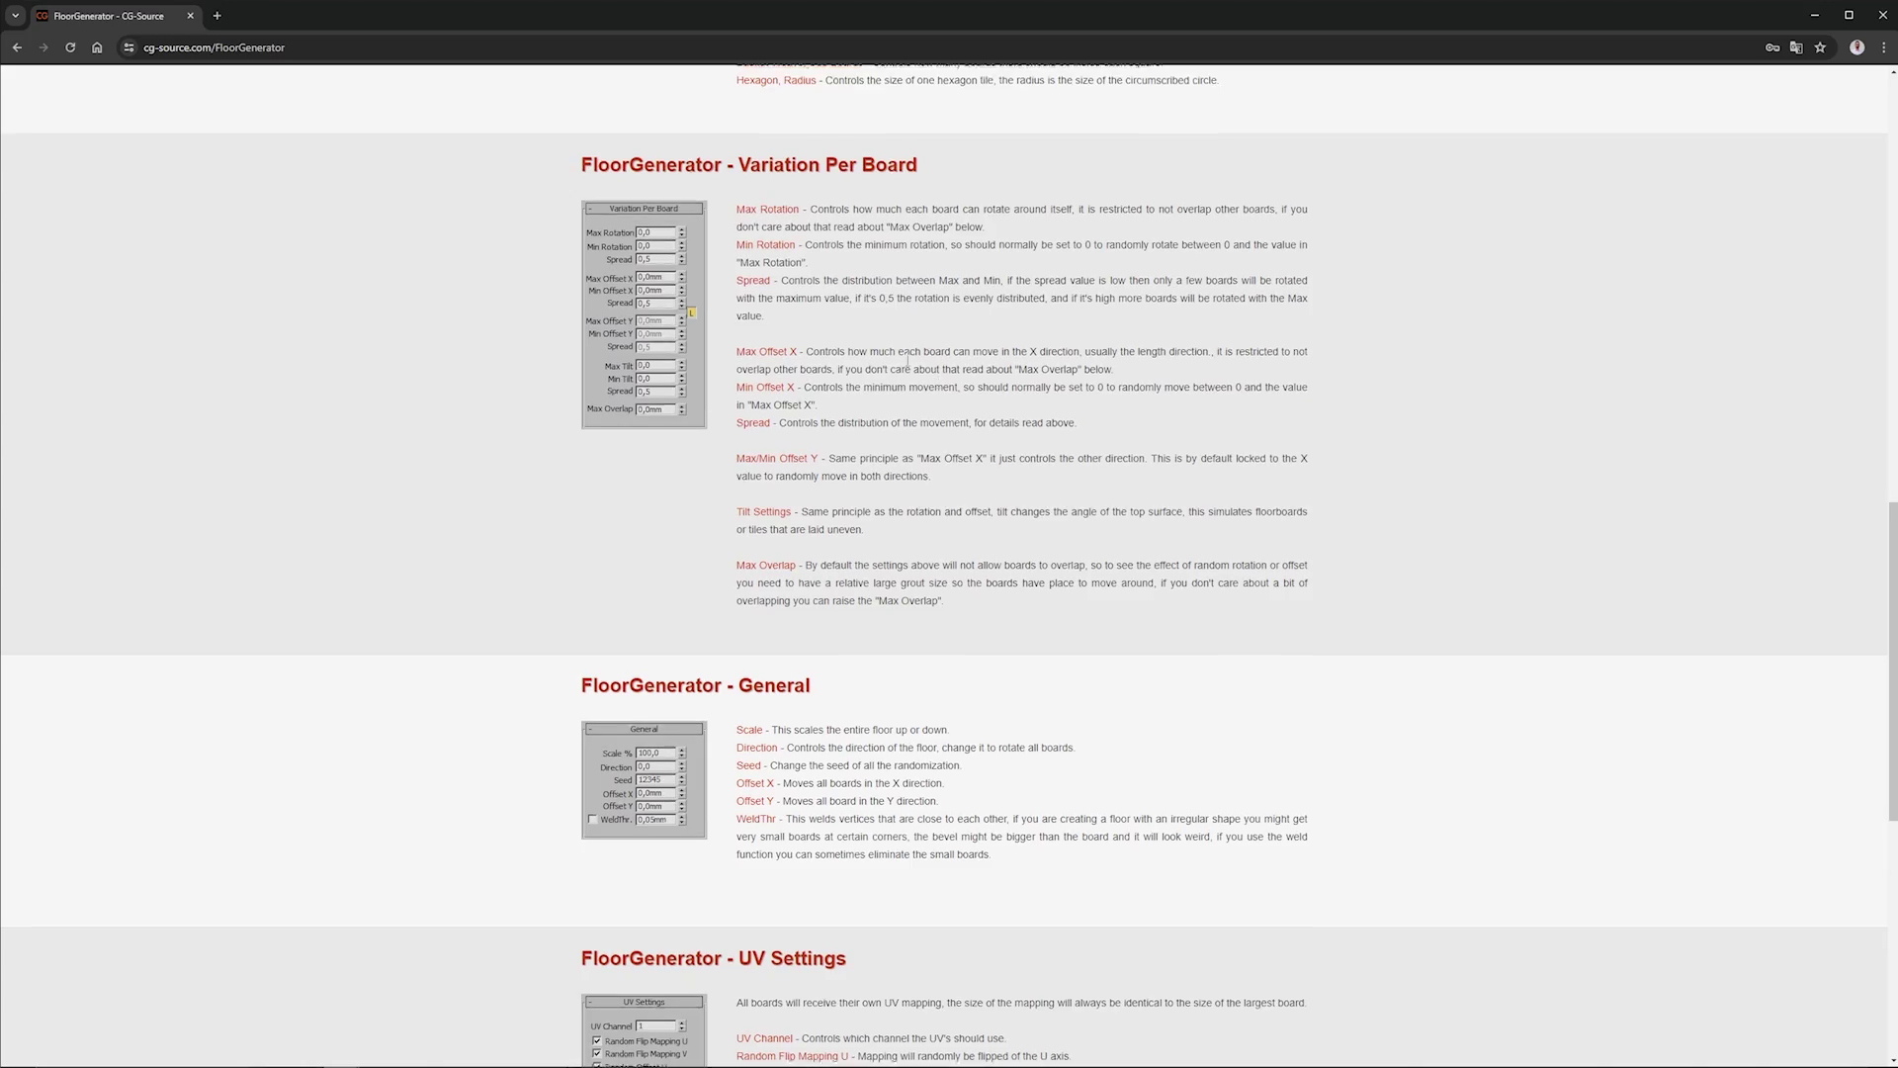
pyautogui.scroll(-3, 908, 361)
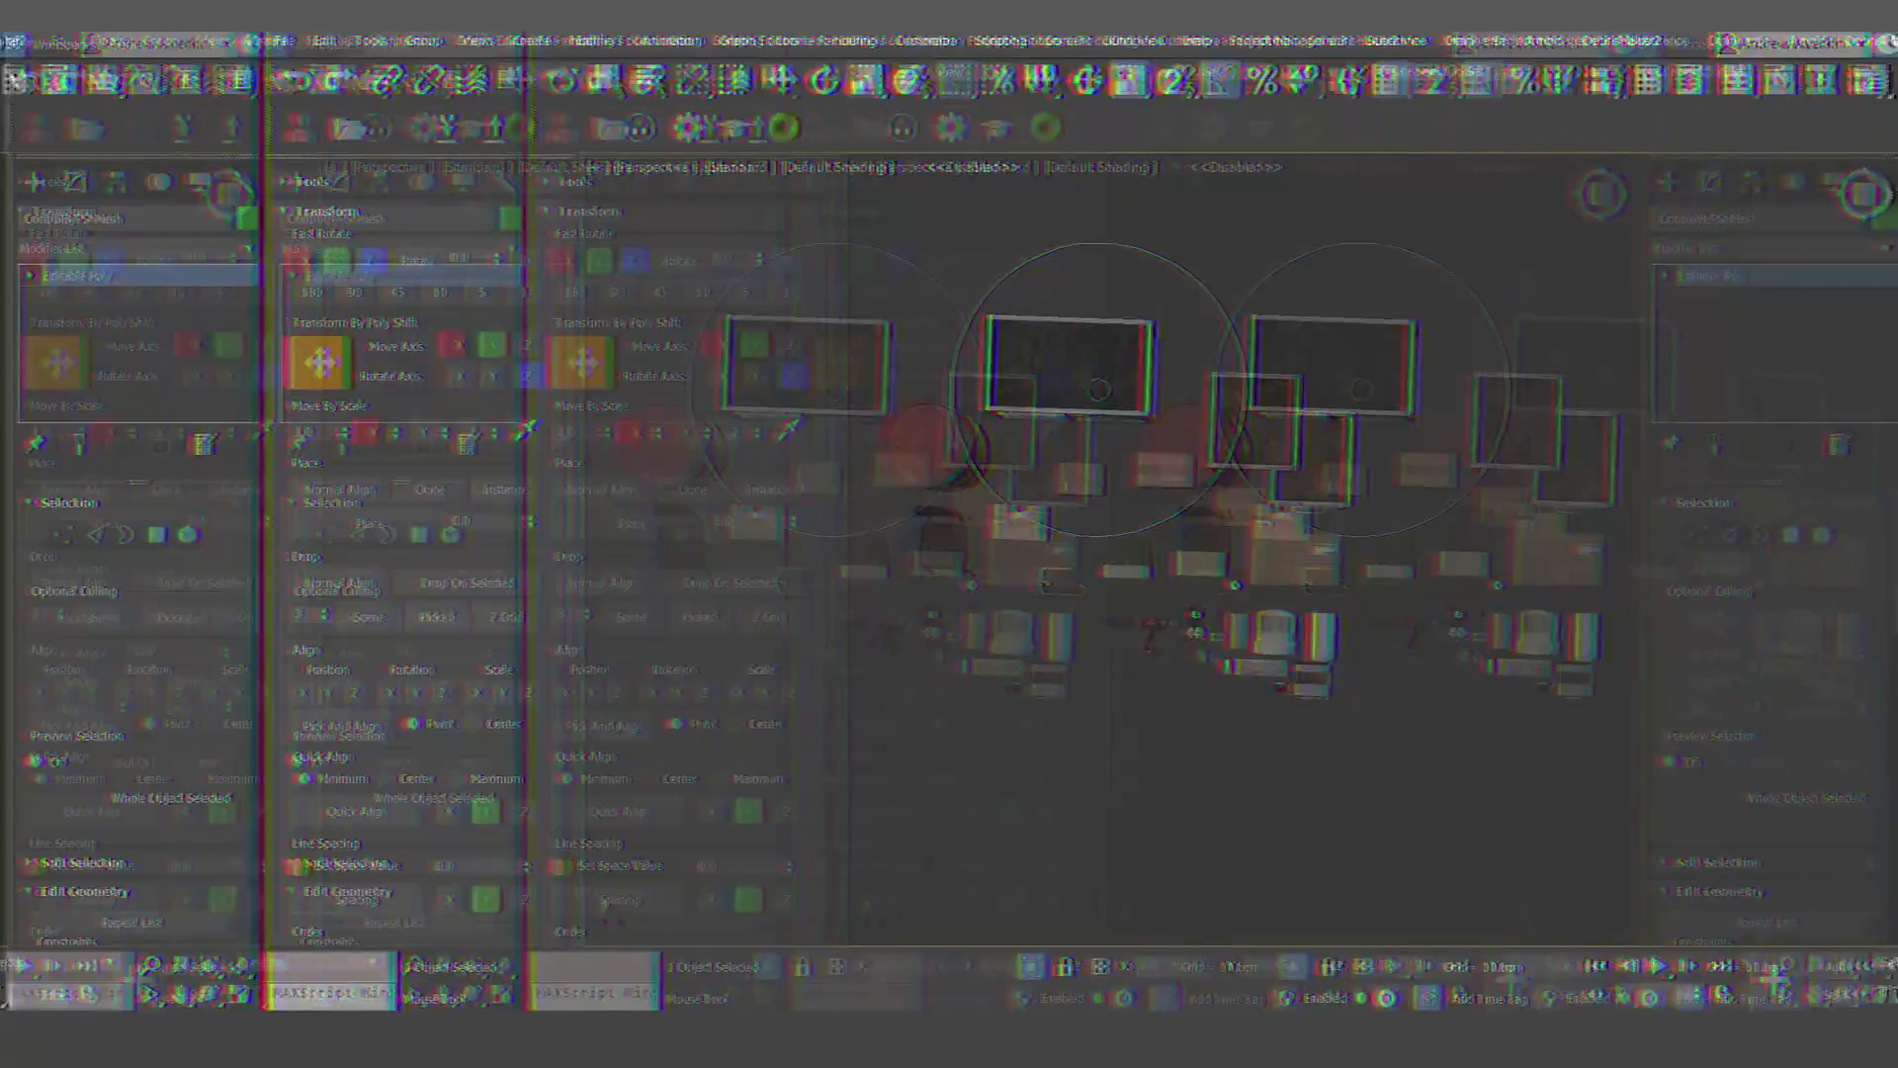
# Zoom out and orbit the Perspective view to see the whole crate, barrel and box pile.
pyautogui.scroll(-5, 1499, 923)
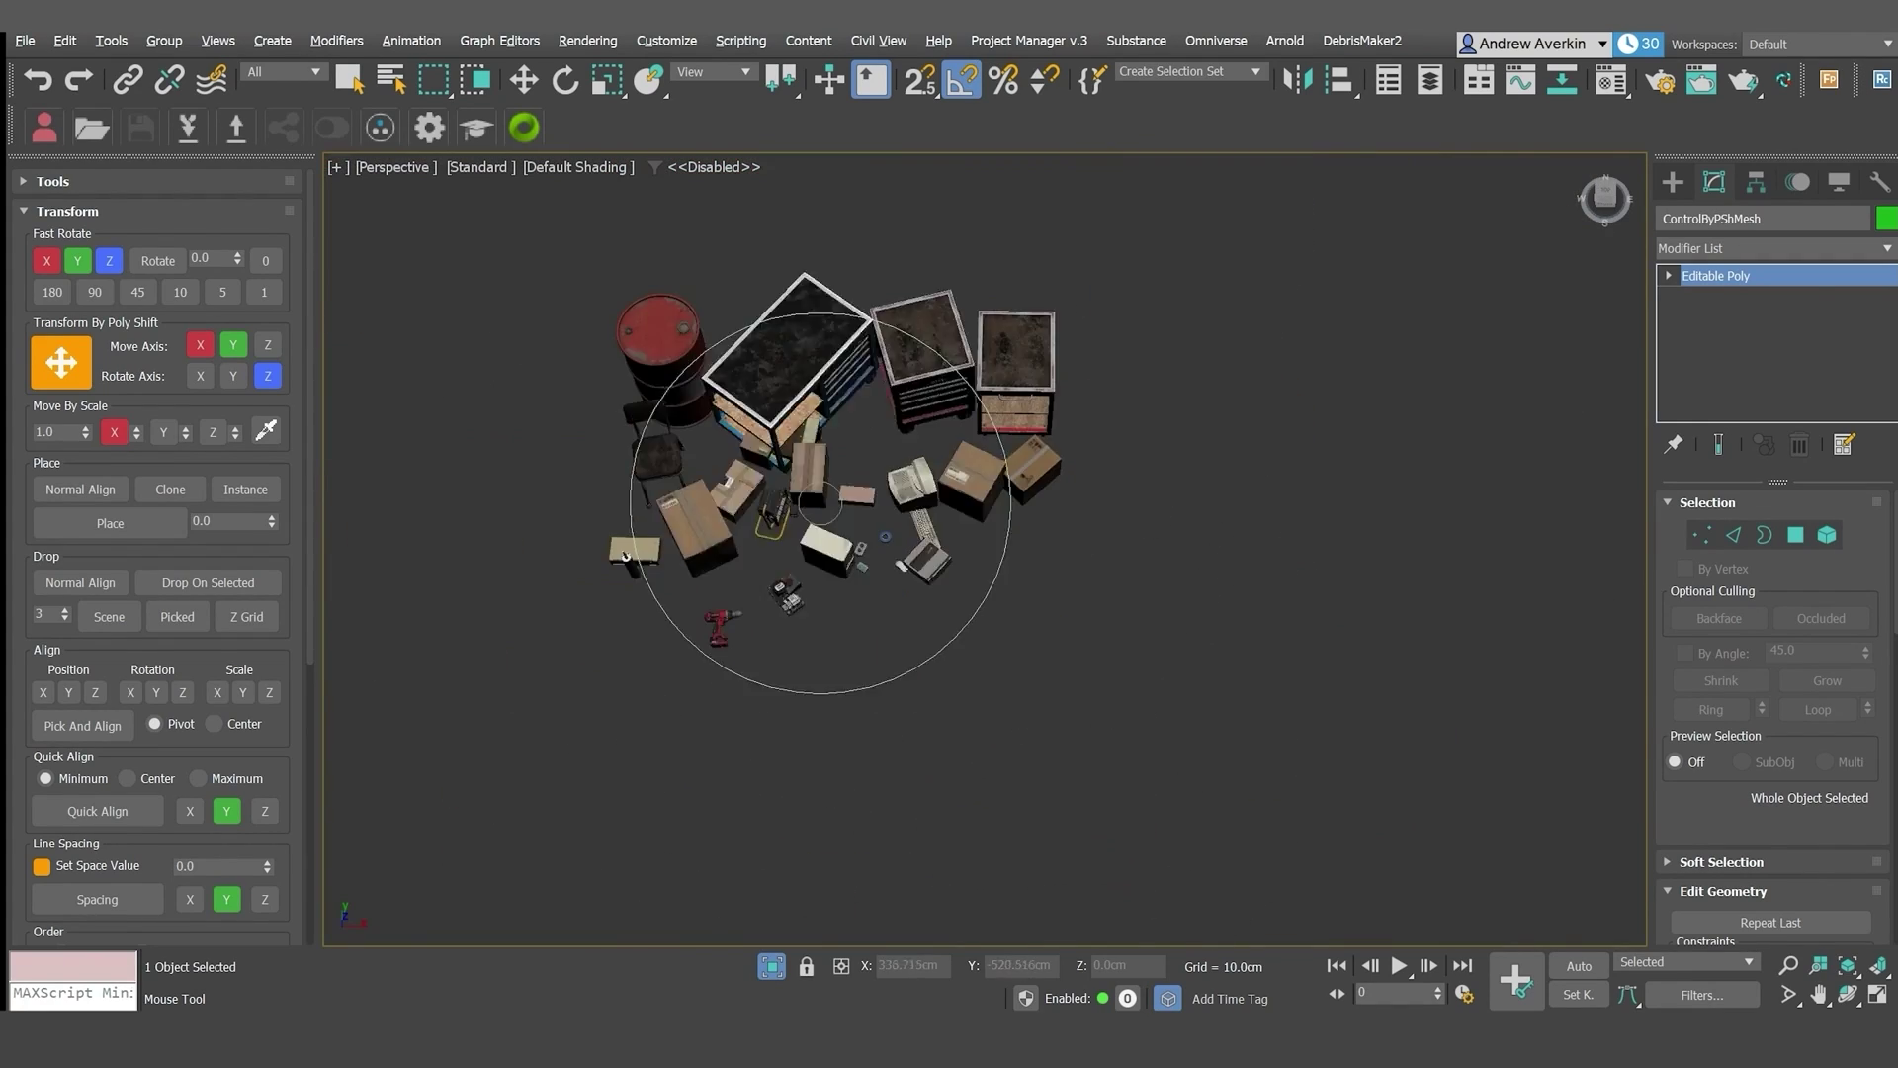
pyautogui.keyDown('alt'); pyautogui.moveTo(830, 593); pyautogui.dragTo(1382, 650, button='middle'); pyautogui.keyUp('alt')
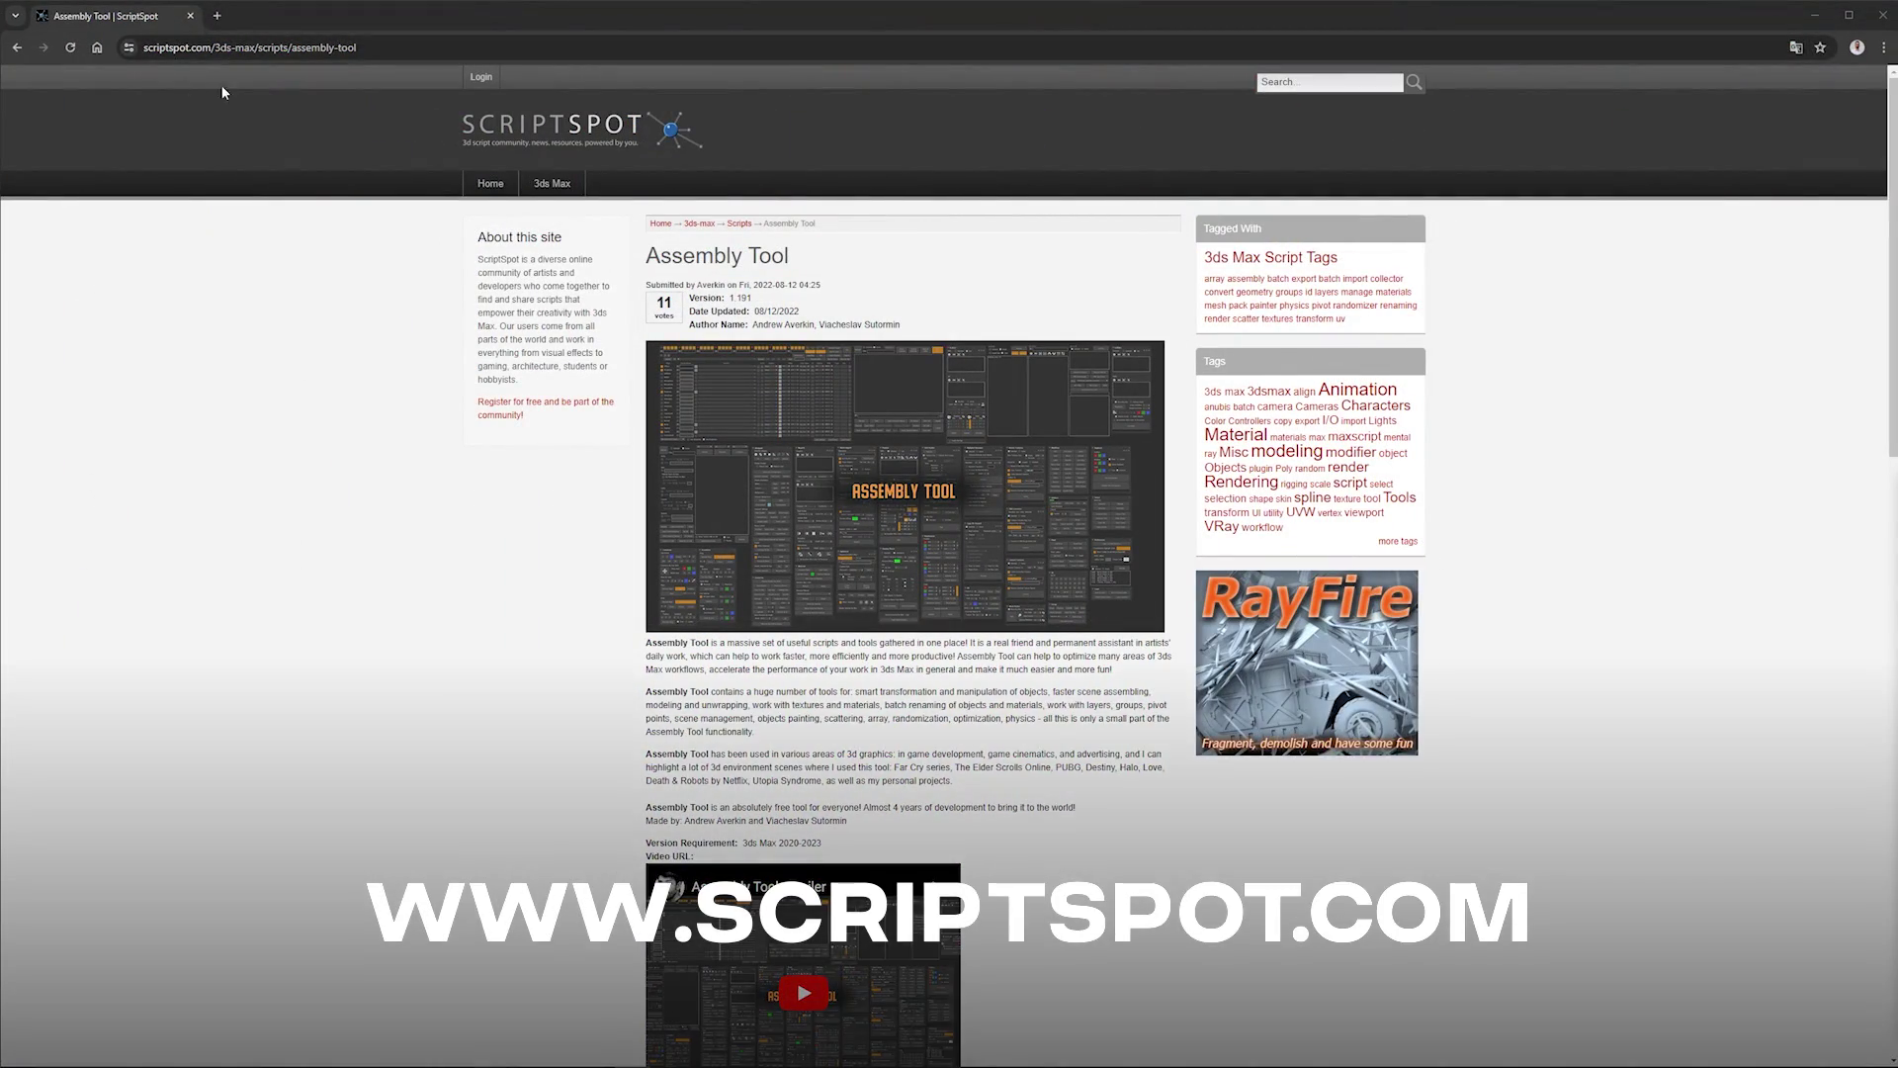
# Scroll the Assembly Tool page to the assemblytool_1.191.mzp attachment link.
pyautogui.scroll(-5, 957, 585)
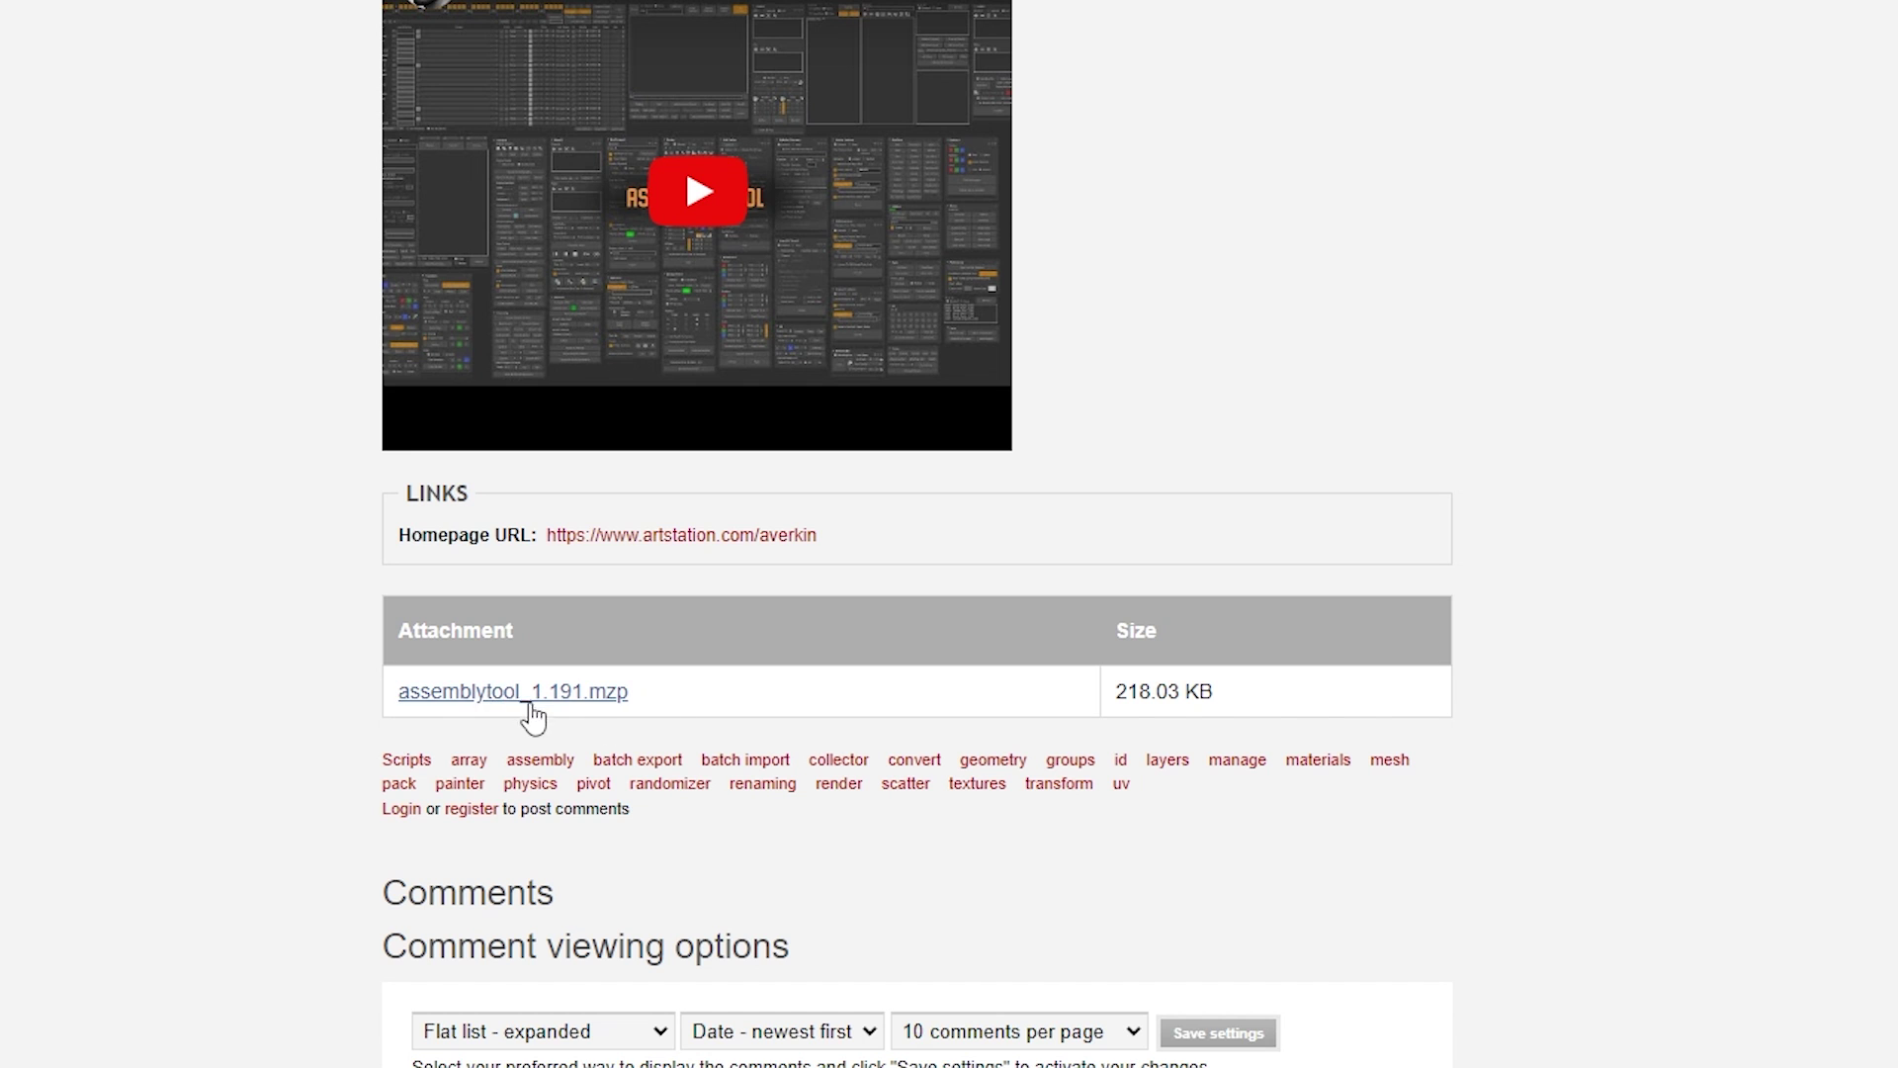
pyautogui.scroll(5, 678, 93)
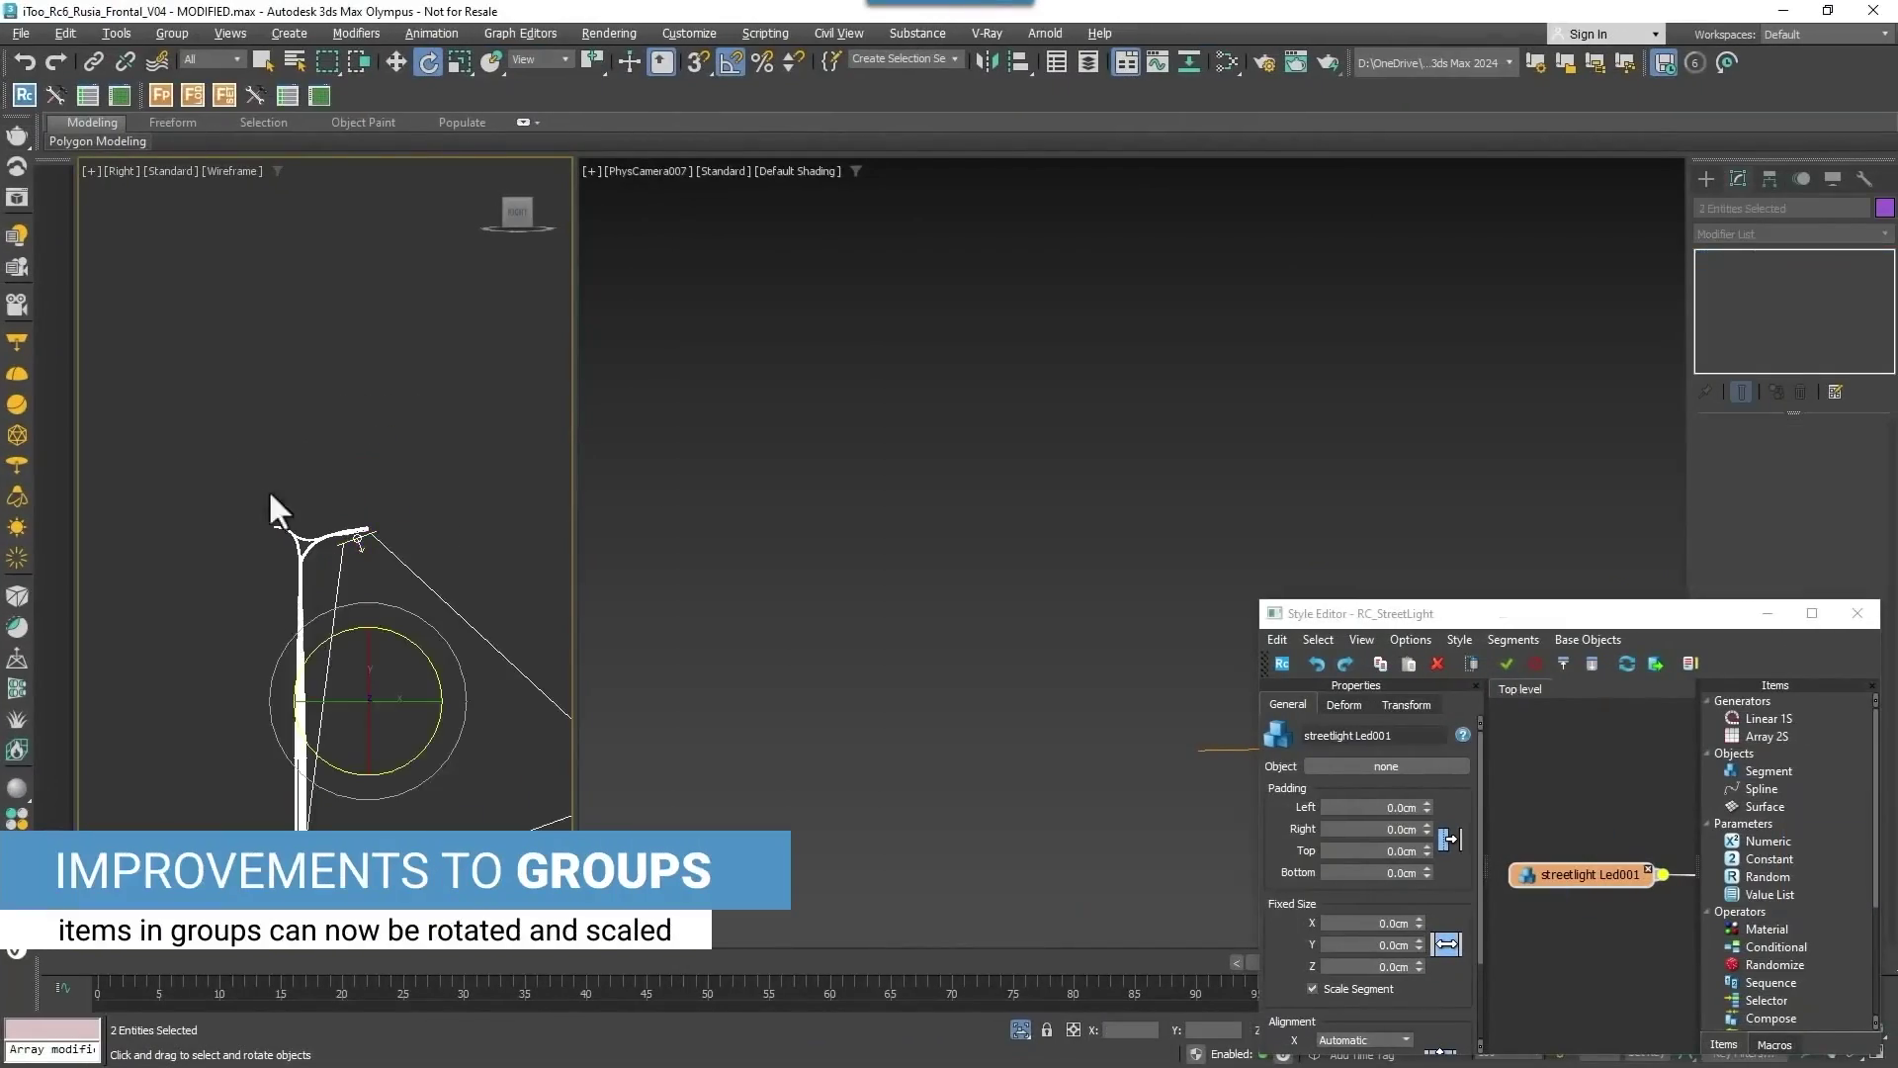
# Group the streetlight parts and pick the Light group in the RailClone style.
pyautogui.click(172, 32)
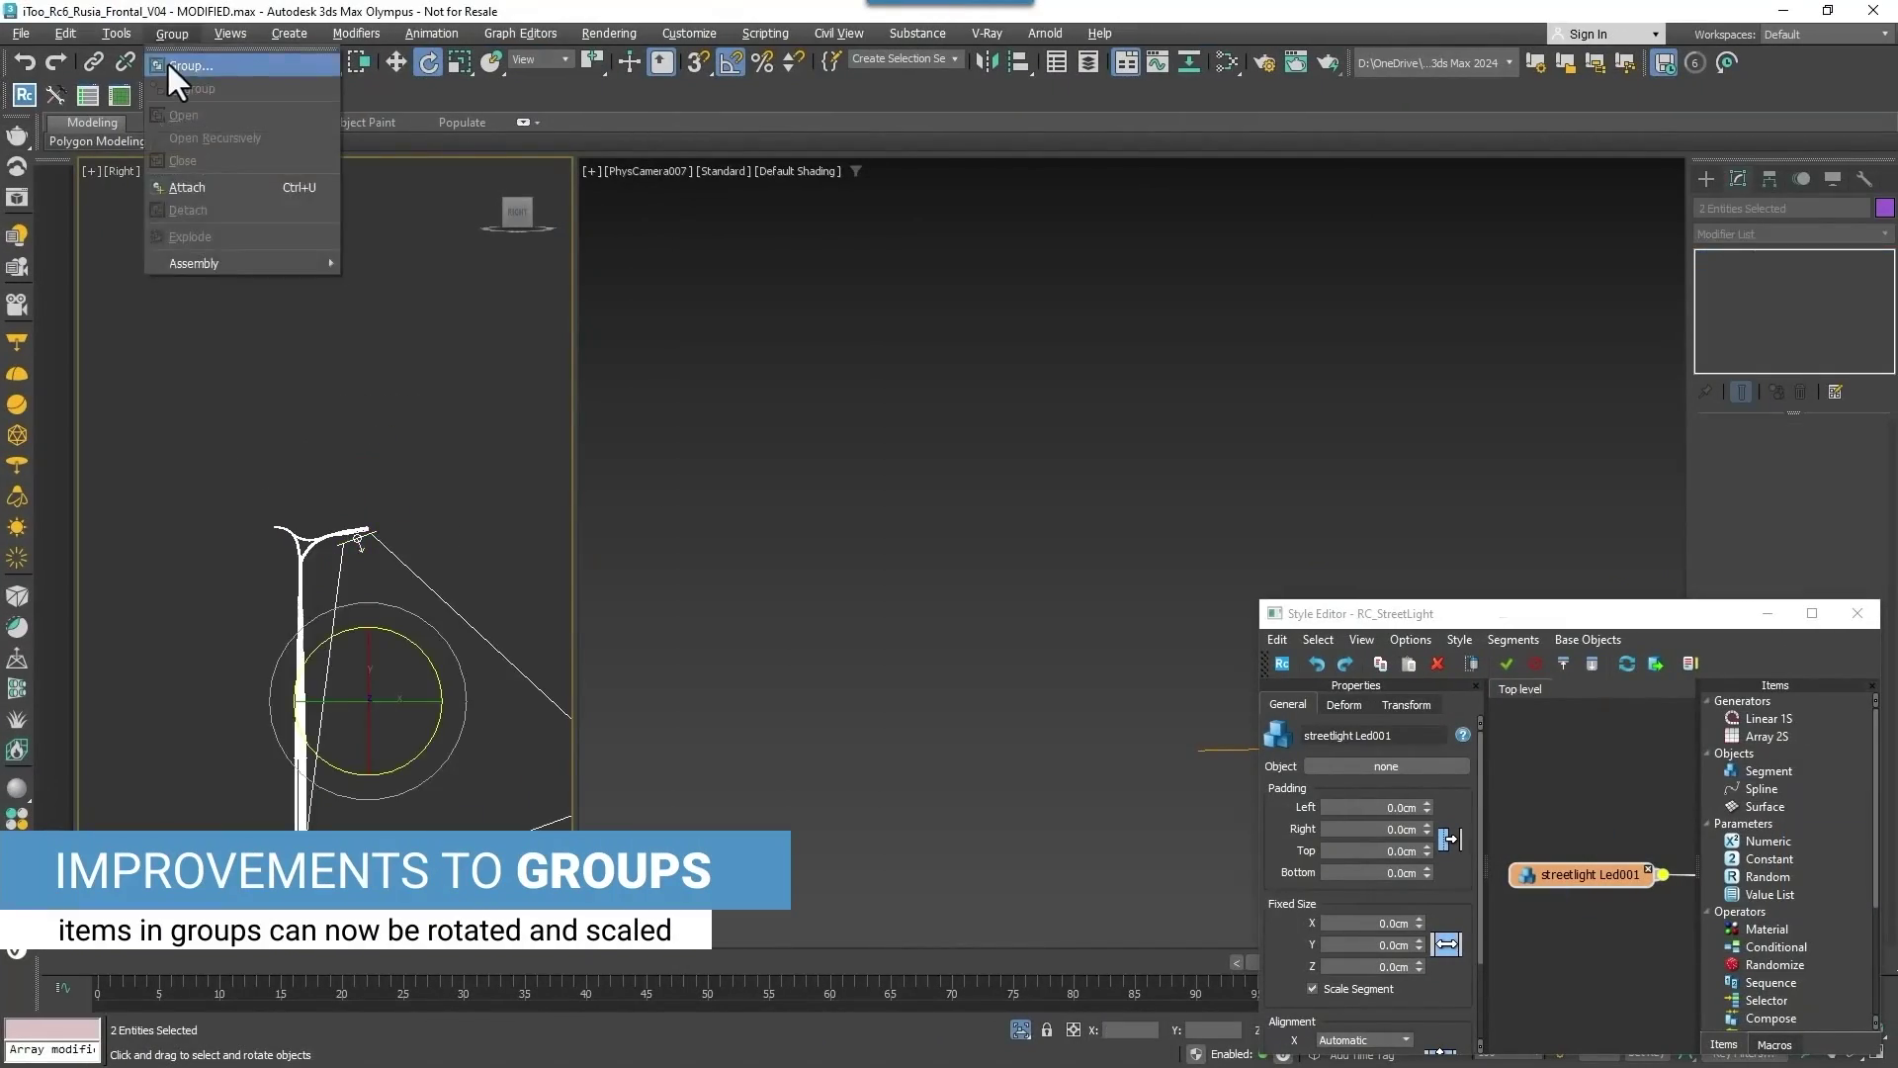
pyautogui.click(181, 363)
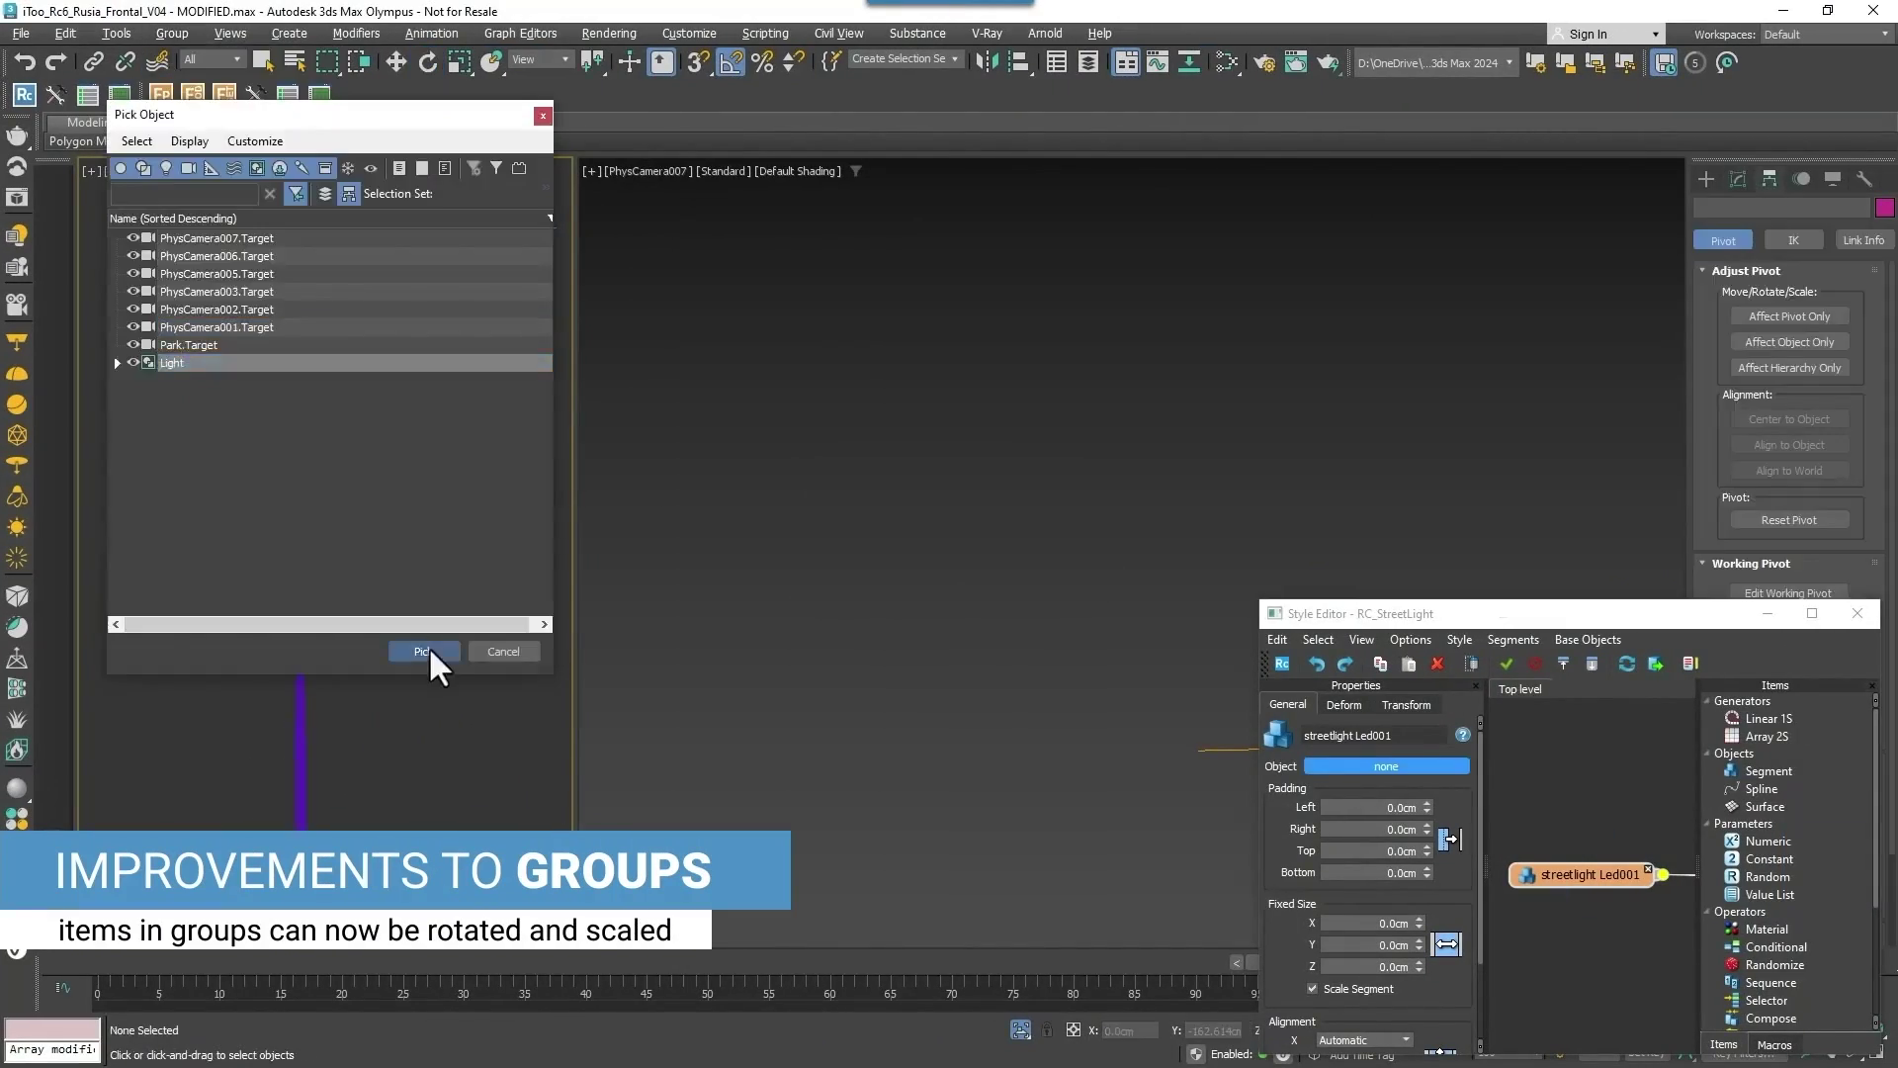
pyautogui.click(425, 651)
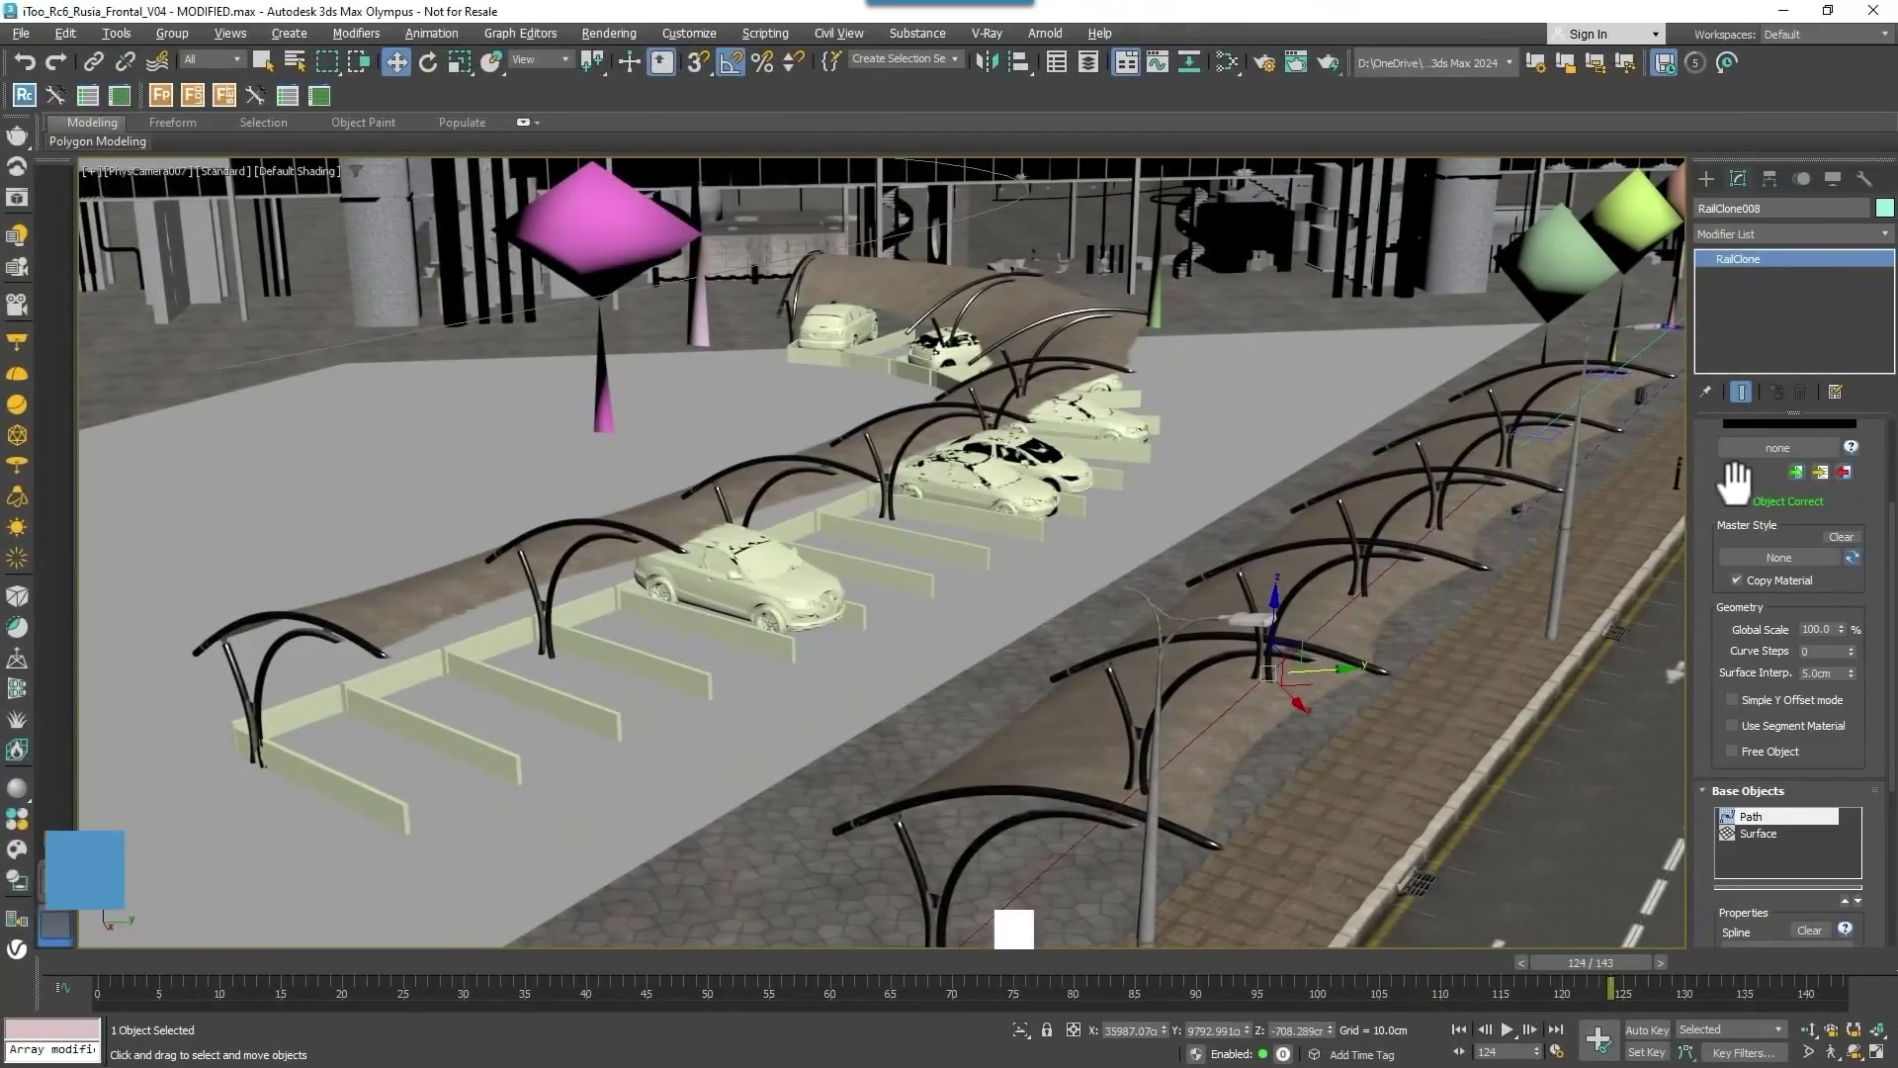
# Drag the spline end vertex out to lengthen the awning row.
pyautogui.moveTo(1354, 653); pyautogui.dragTo(1016, 947)
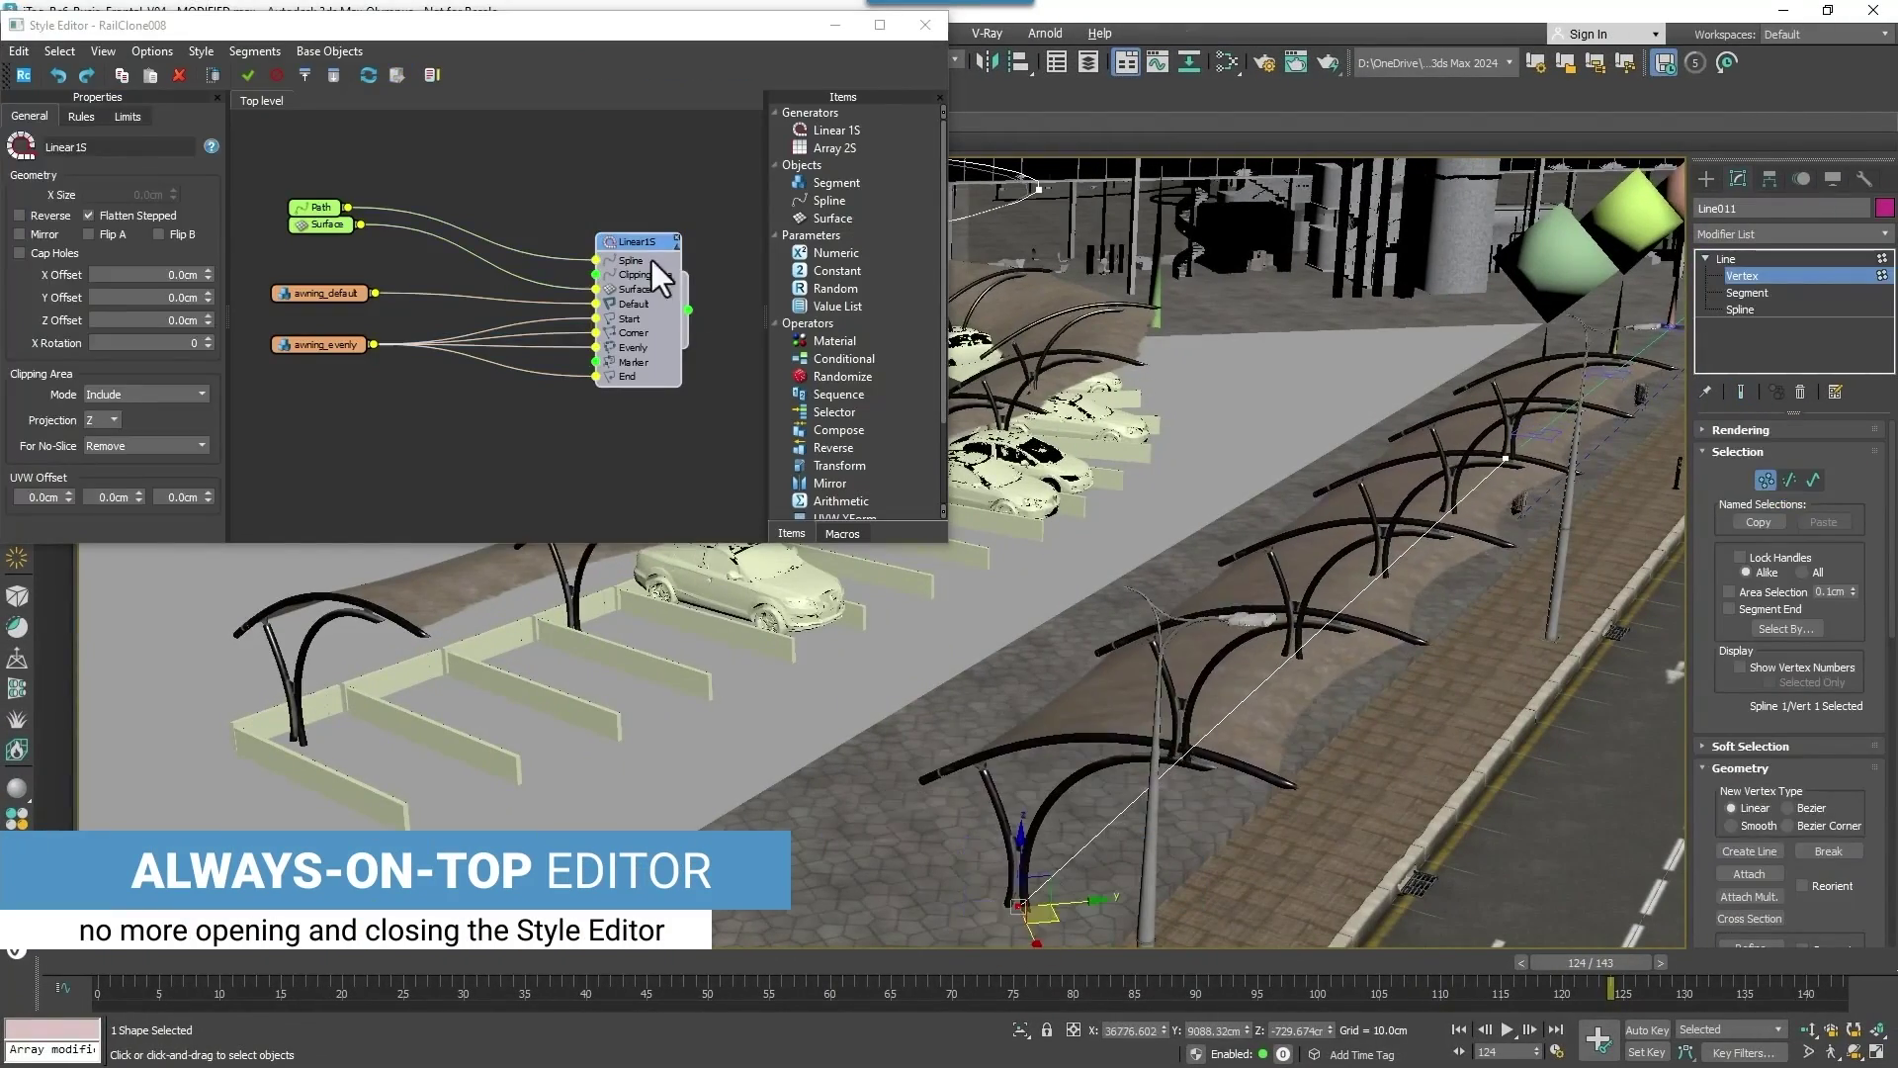
pyautogui.scroll(-5, 189, 305)
pyautogui.scroll(-5, 193, 359)
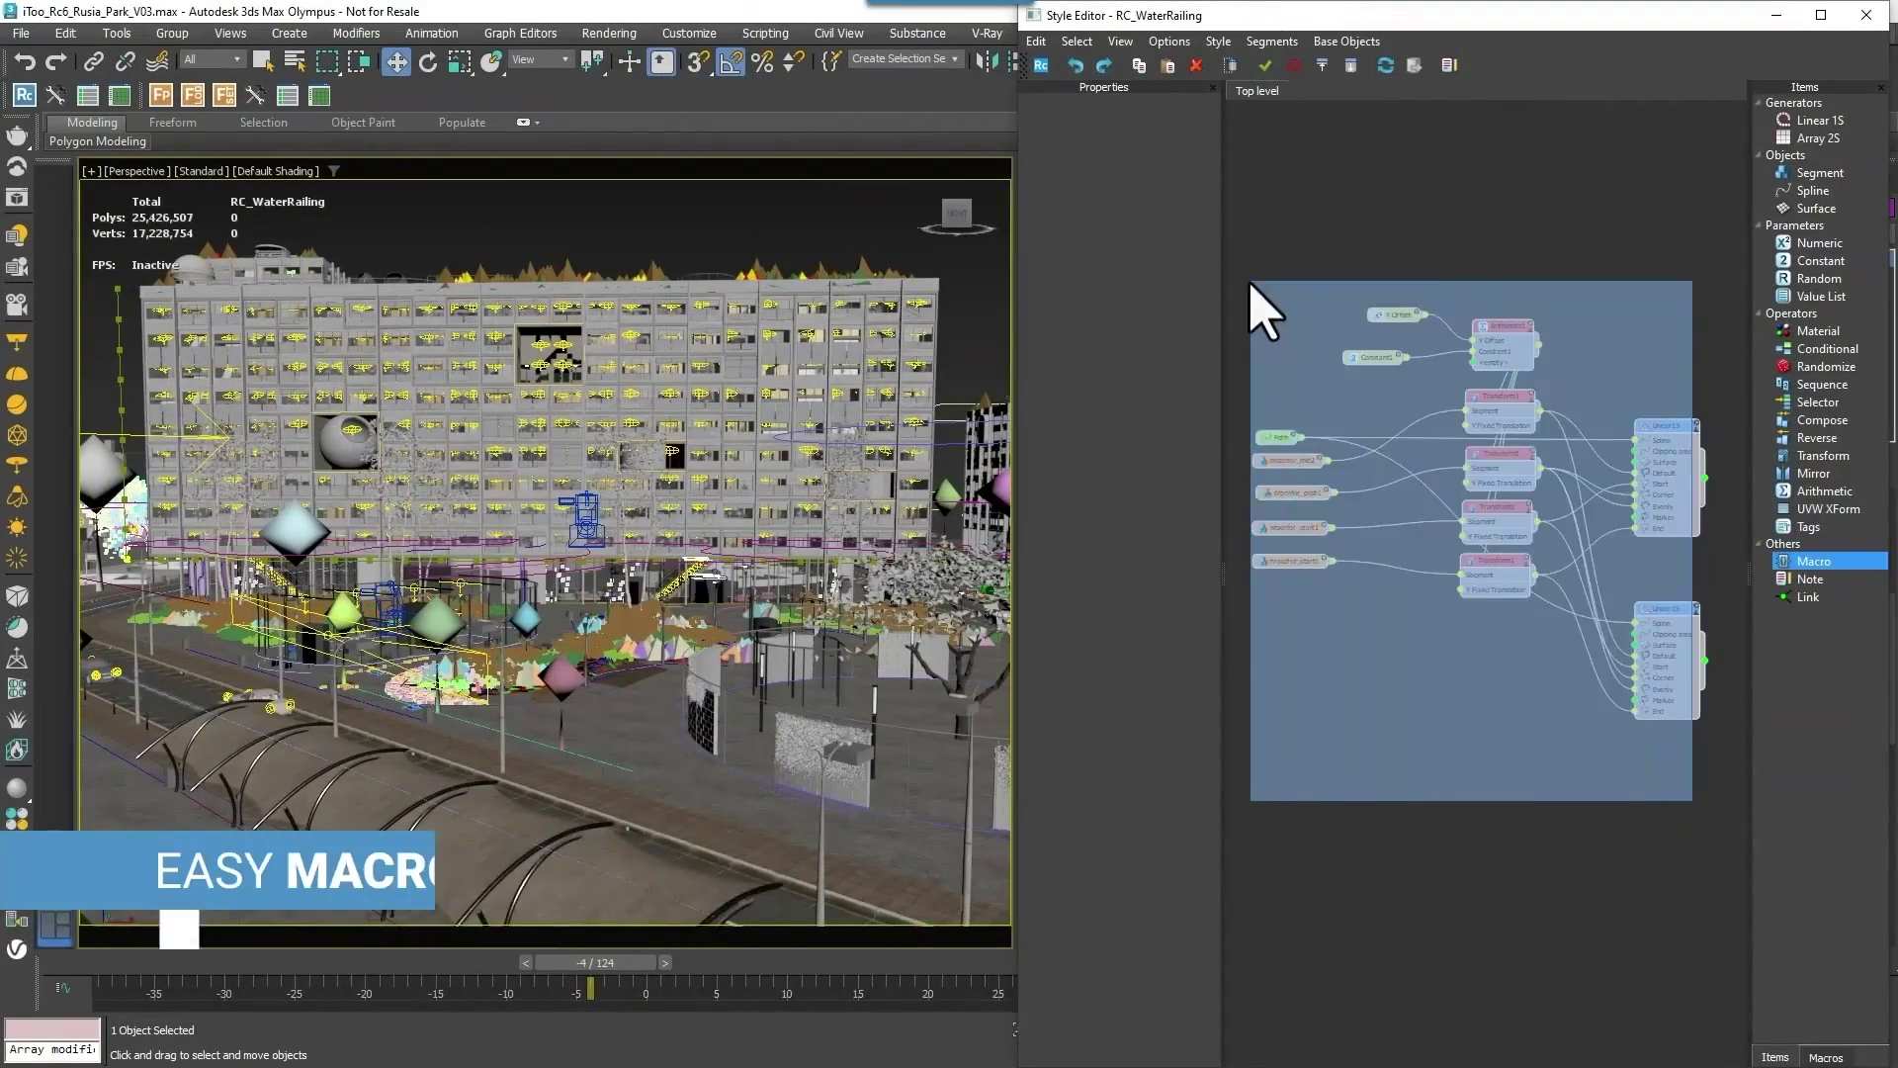
# Turn the selected railing nodes into a macro, inspect it, then macro the remaining nodes.
pyautogui.rightClick(1674, 426)
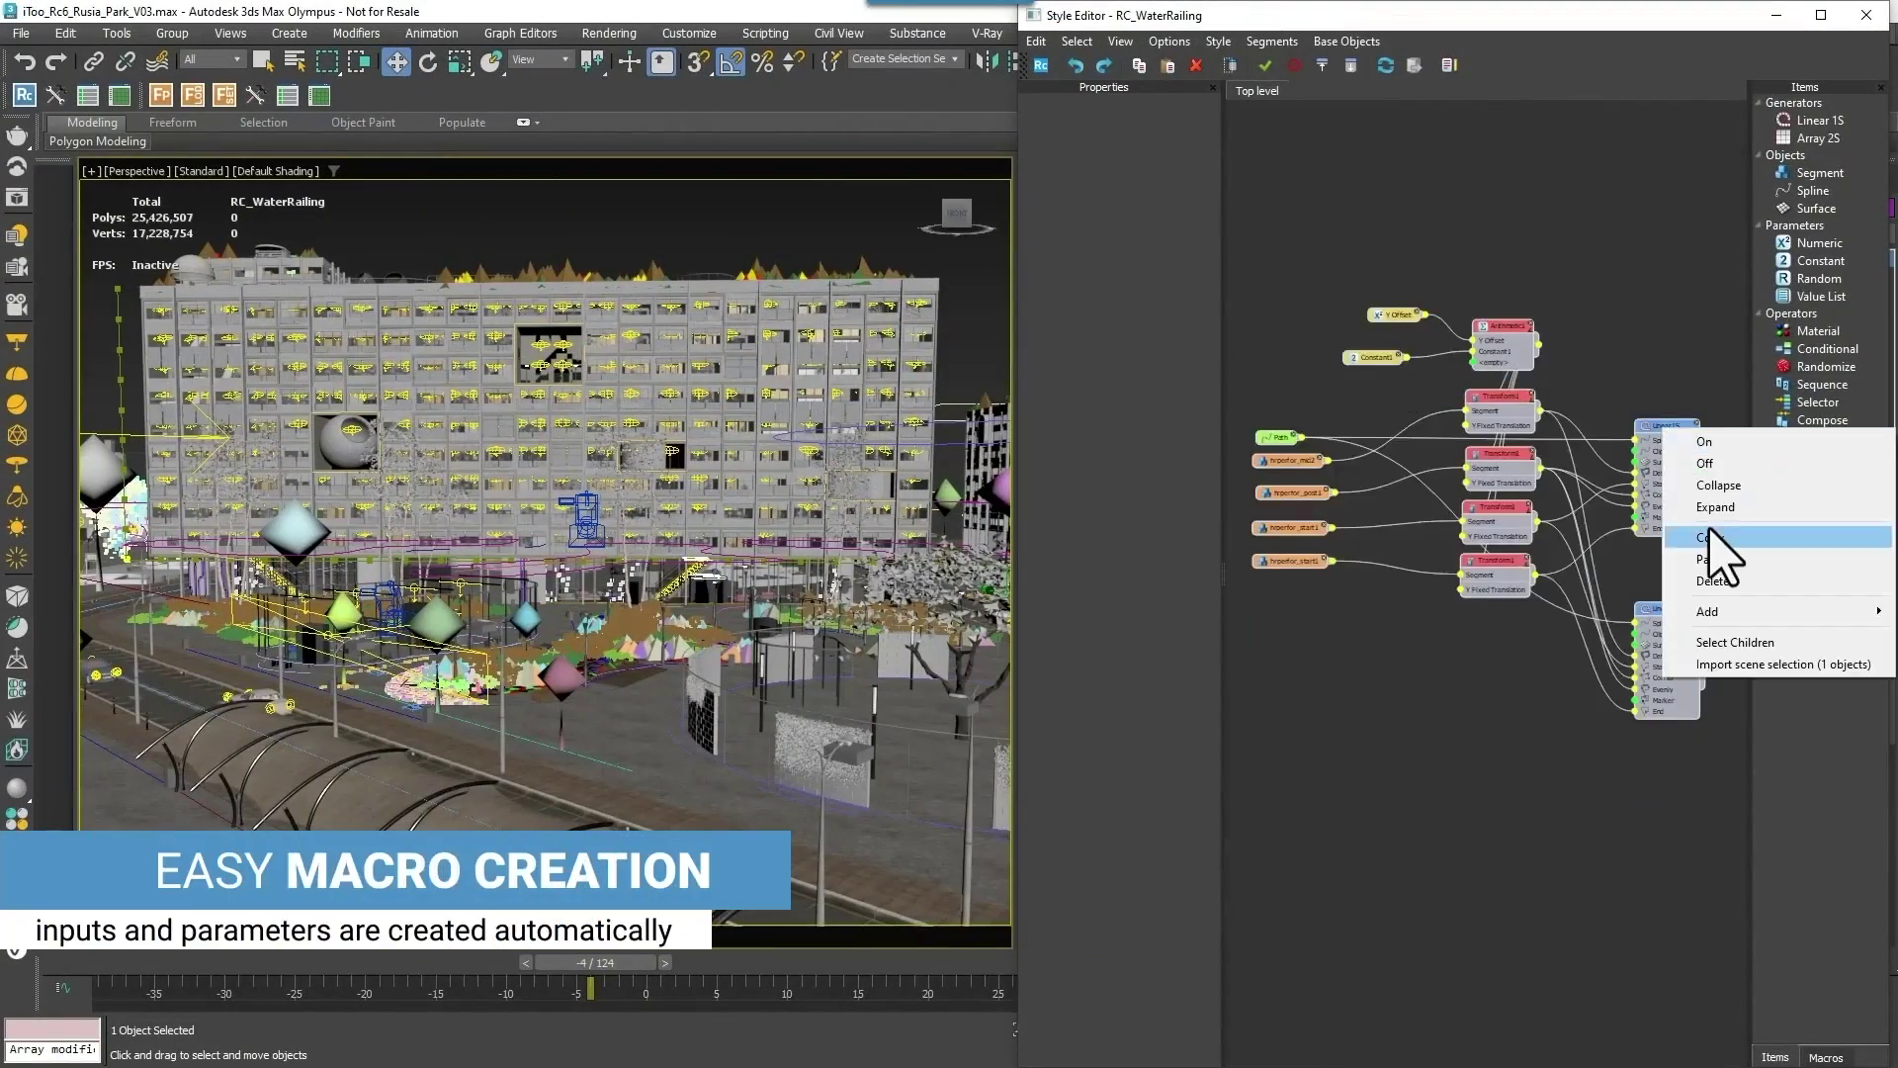
pyautogui.click(1715, 550)
pyautogui.doubleClick(1445, 704)
pyautogui.click(1348, 95)
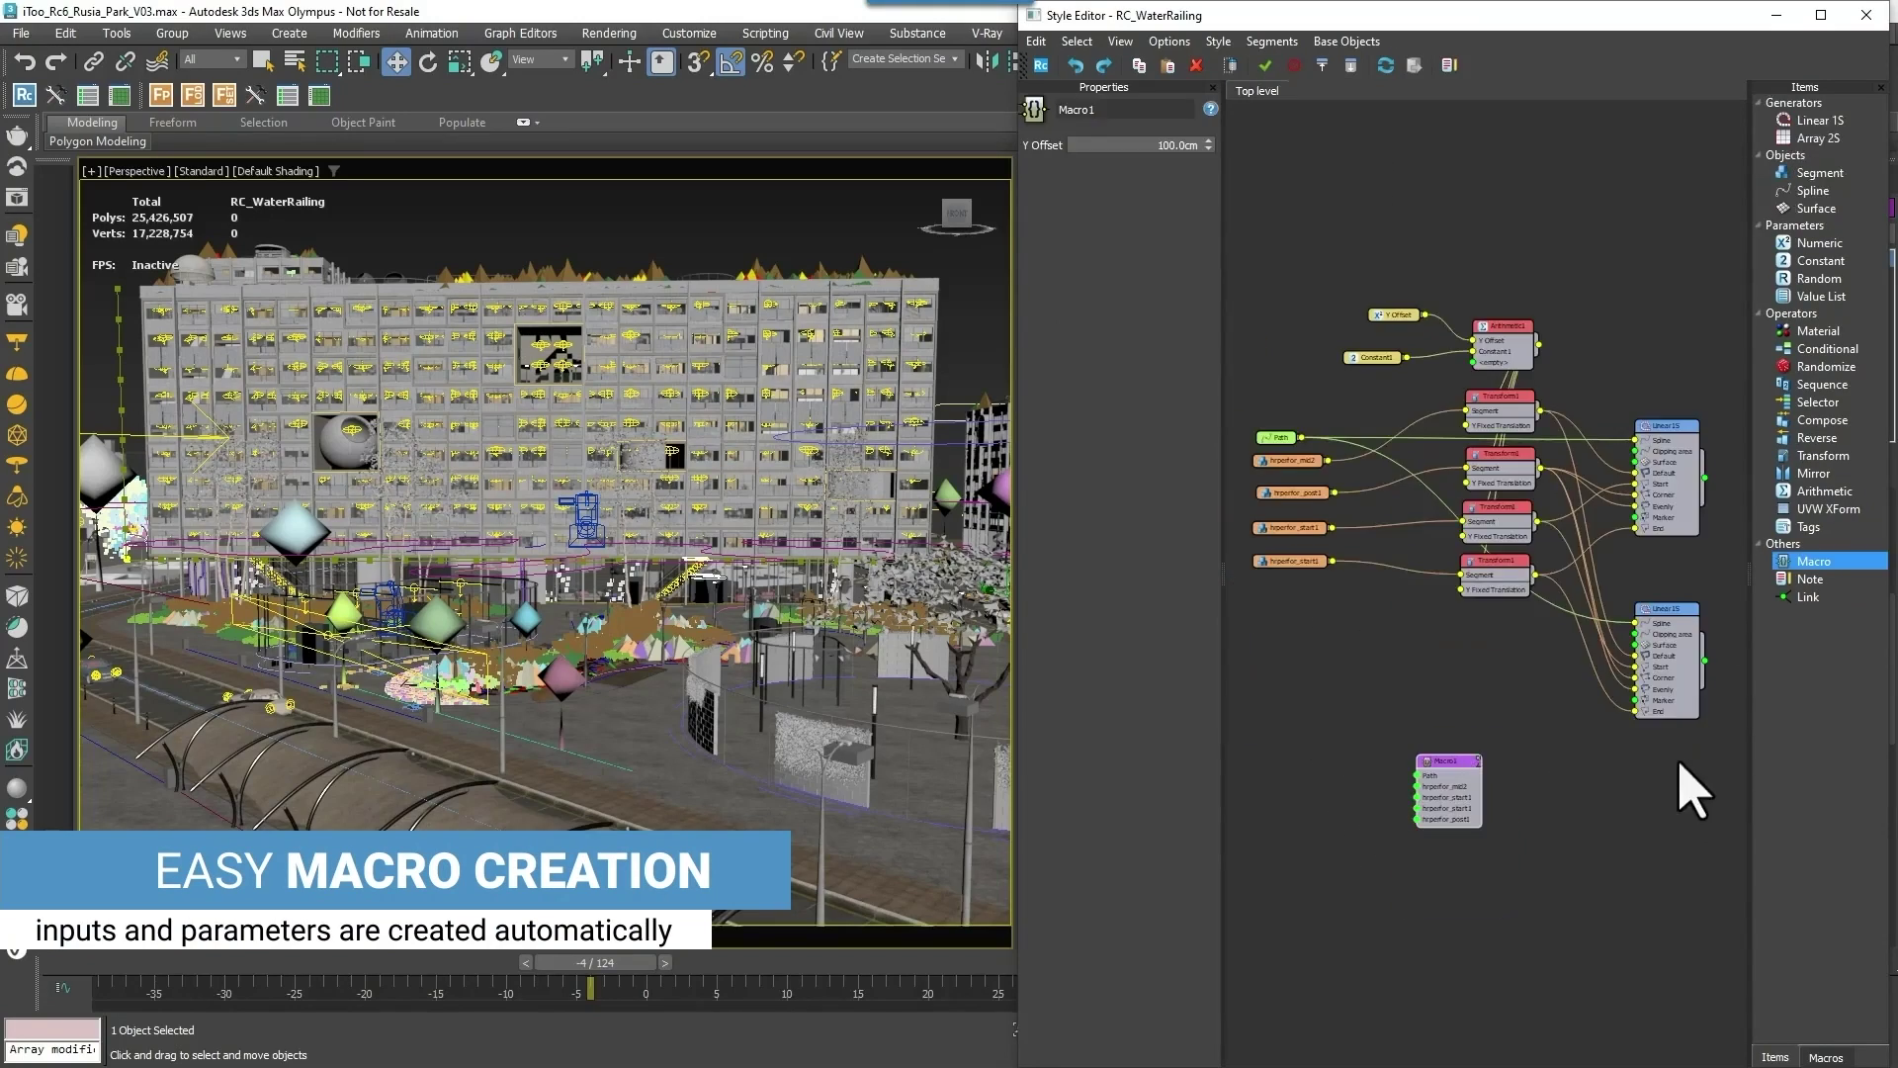
pyautogui.moveTo(1715, 748); pyautogui.dragTo(1369, 312)
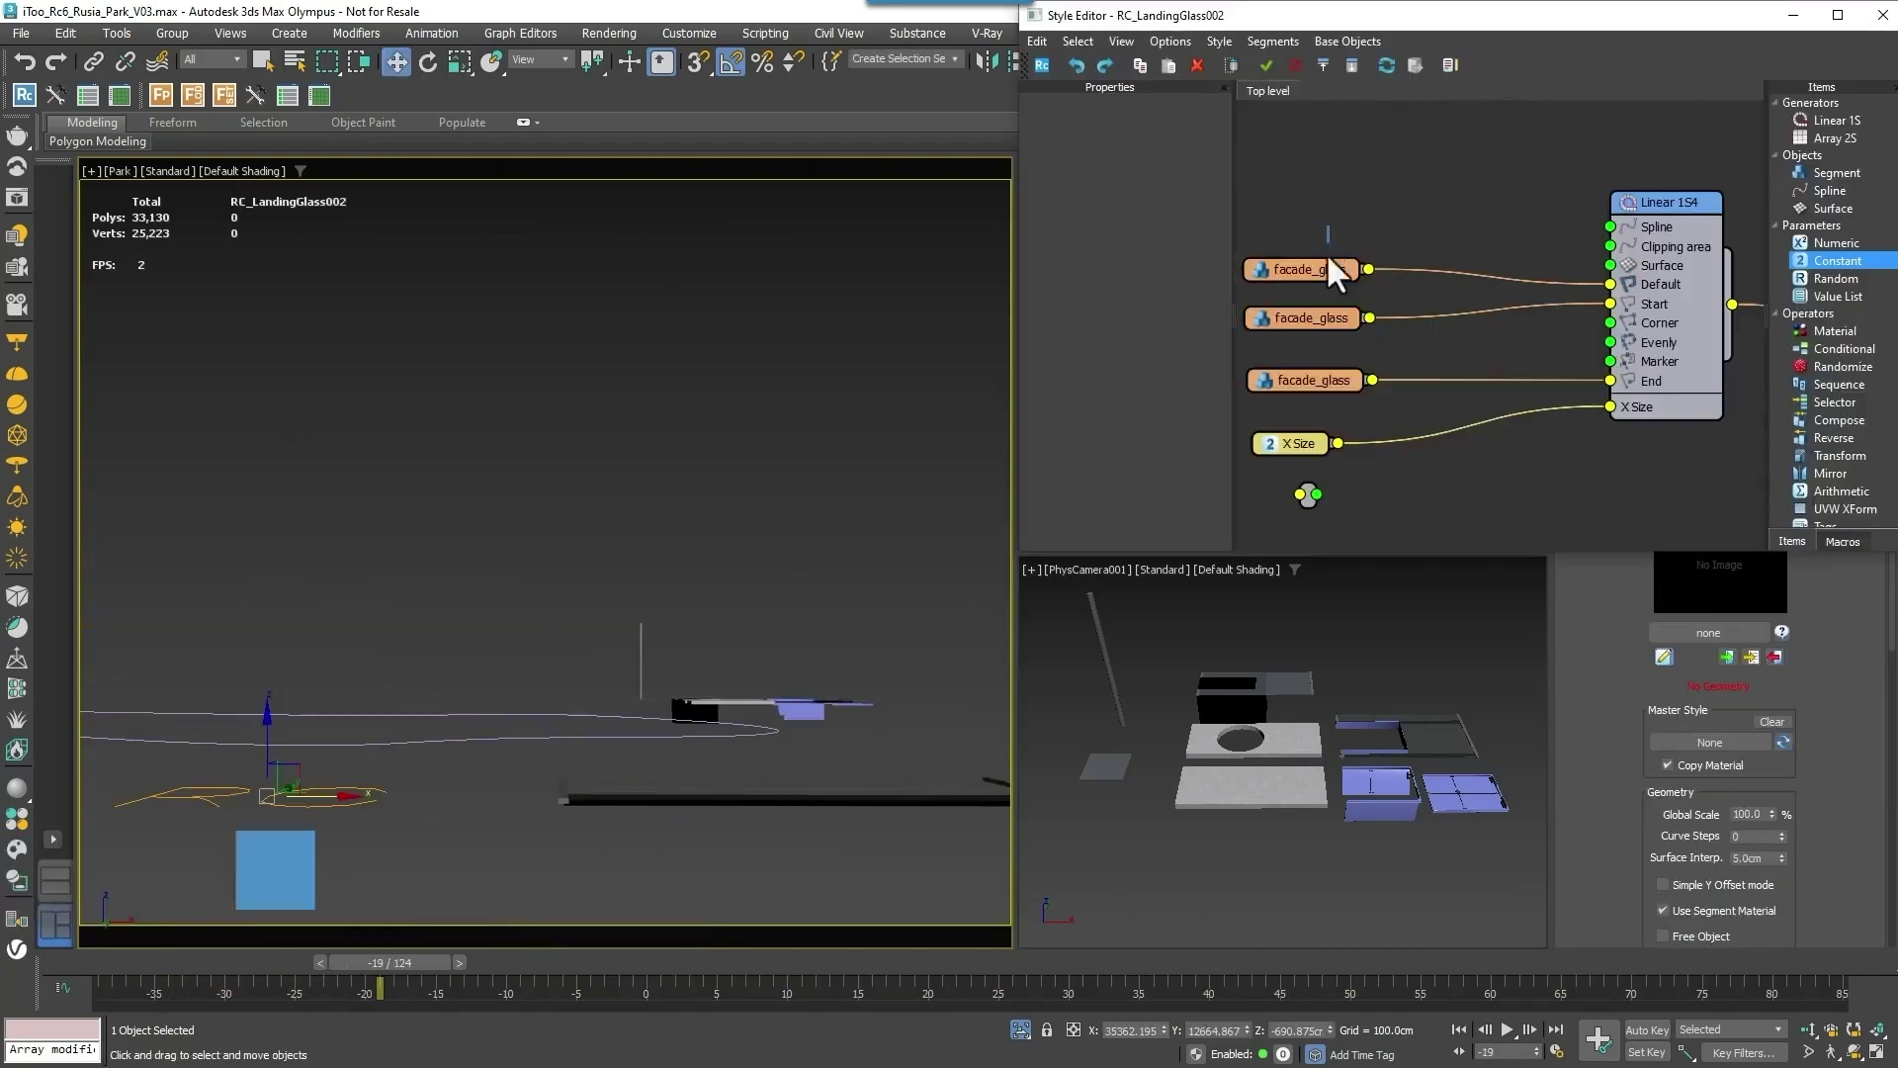
# Clone the Linear 1S4 generator with its inputs, then try password protection and library import.
pyautogui.click(1297, 443)
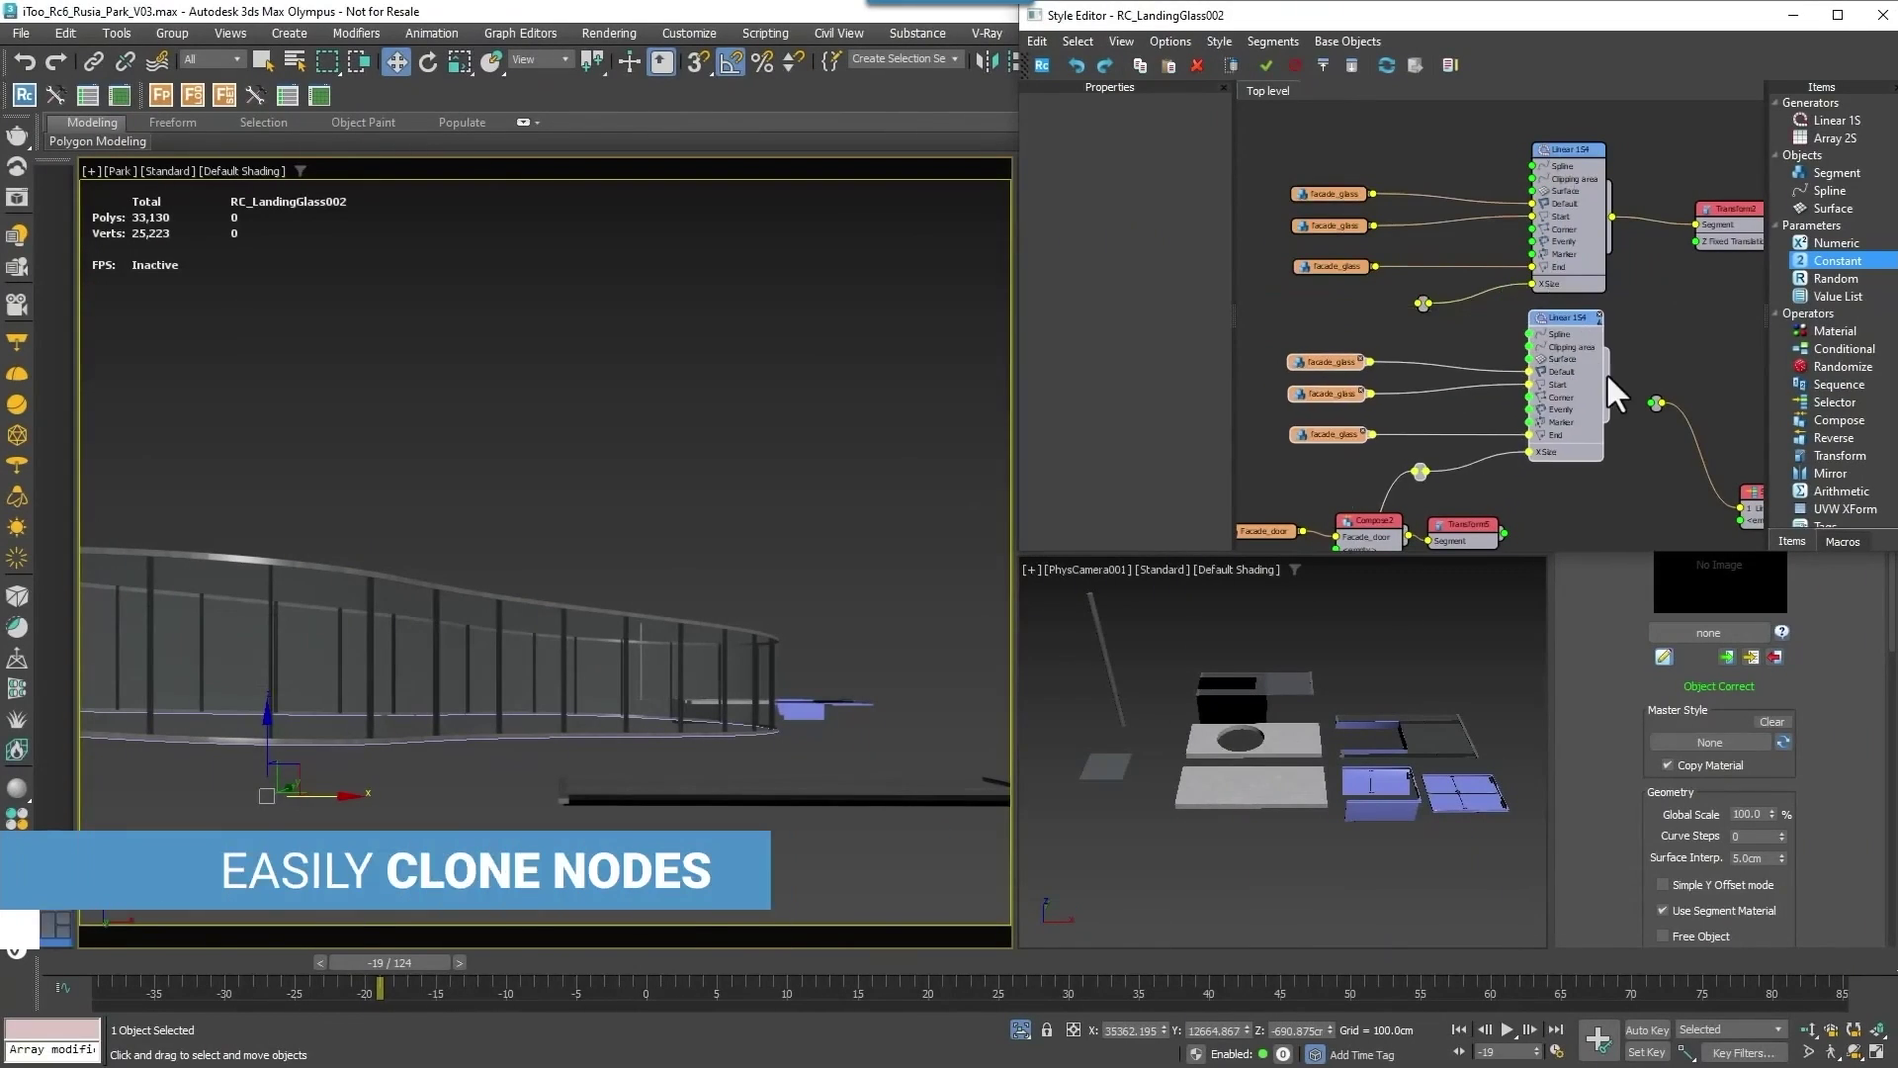
pyautogui.keyDown('shift'); pyautogui.moveTo(1567, 425); pyautogui.dragTo(1619, 439); pyautogui.keyUp('shift')
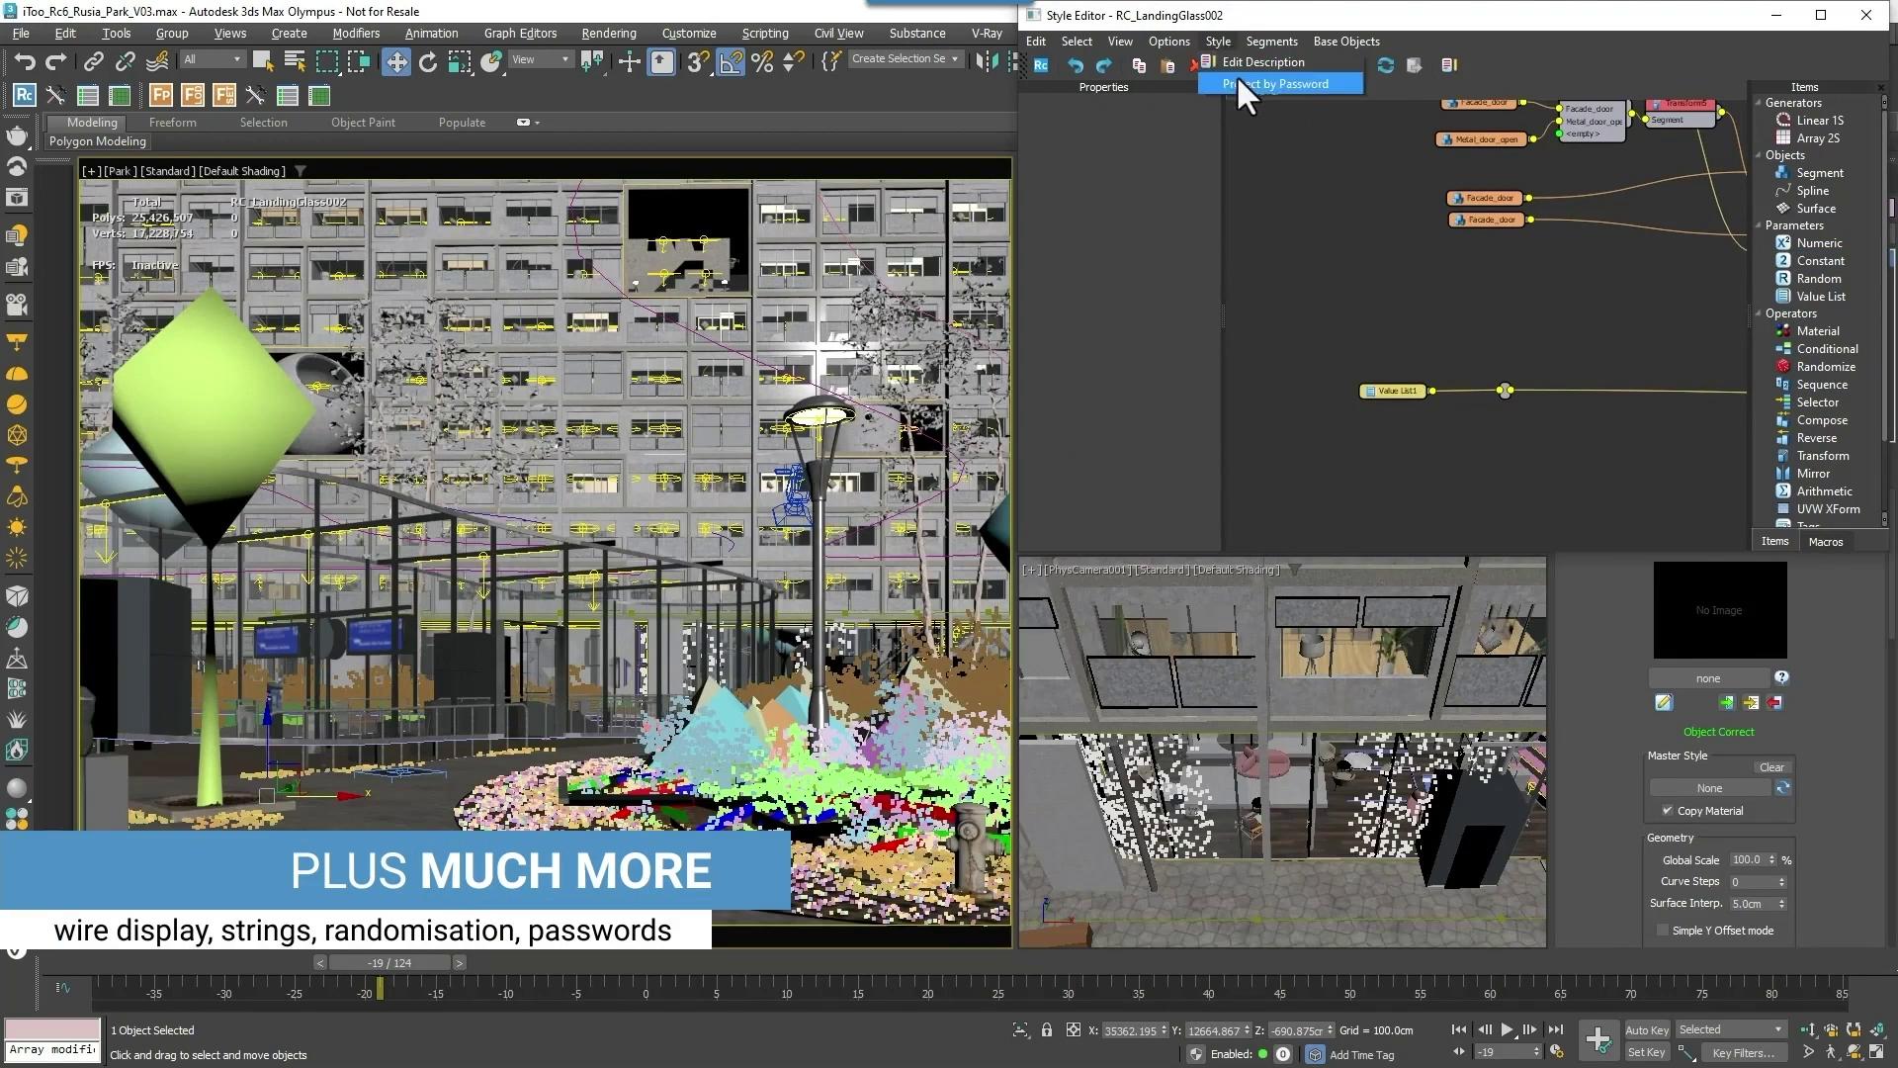
pyautogui.click(1237, 83)
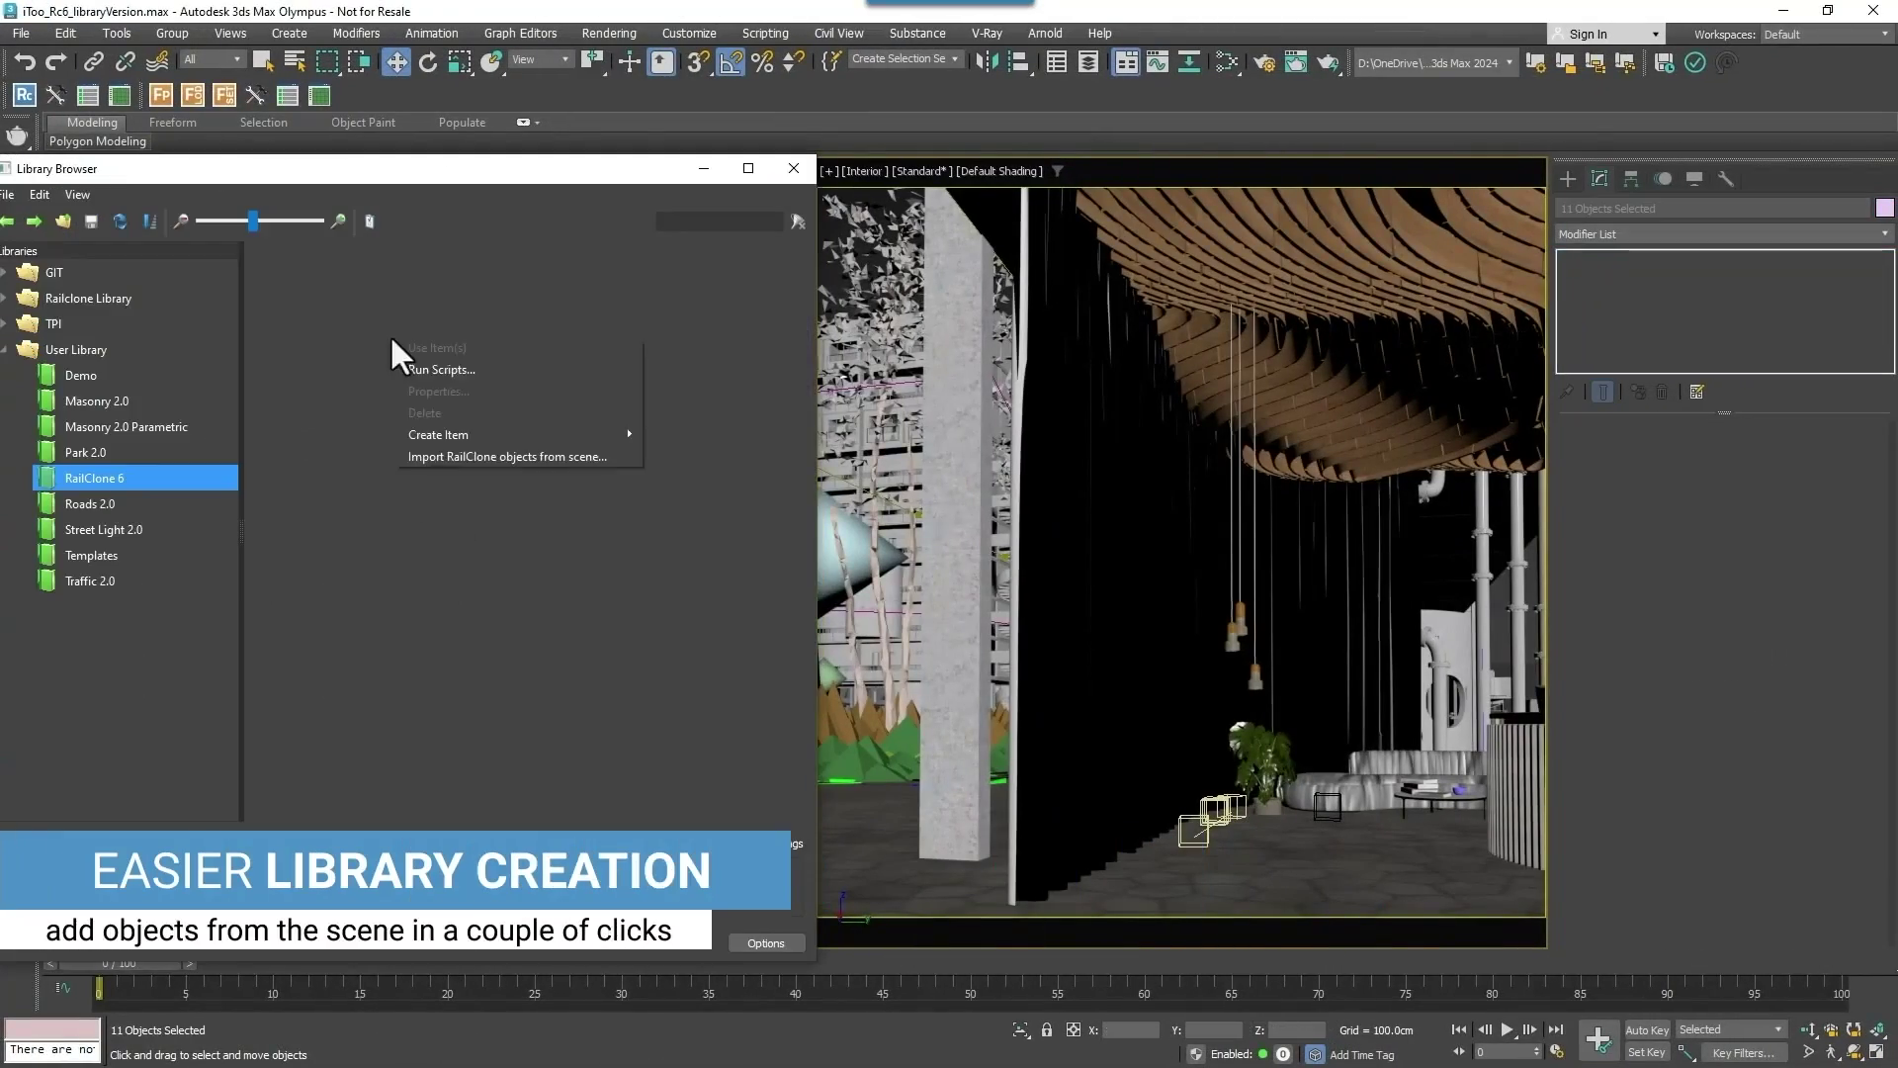
pyautogui.click(452, 456)
pyautogui.click(964, 682)
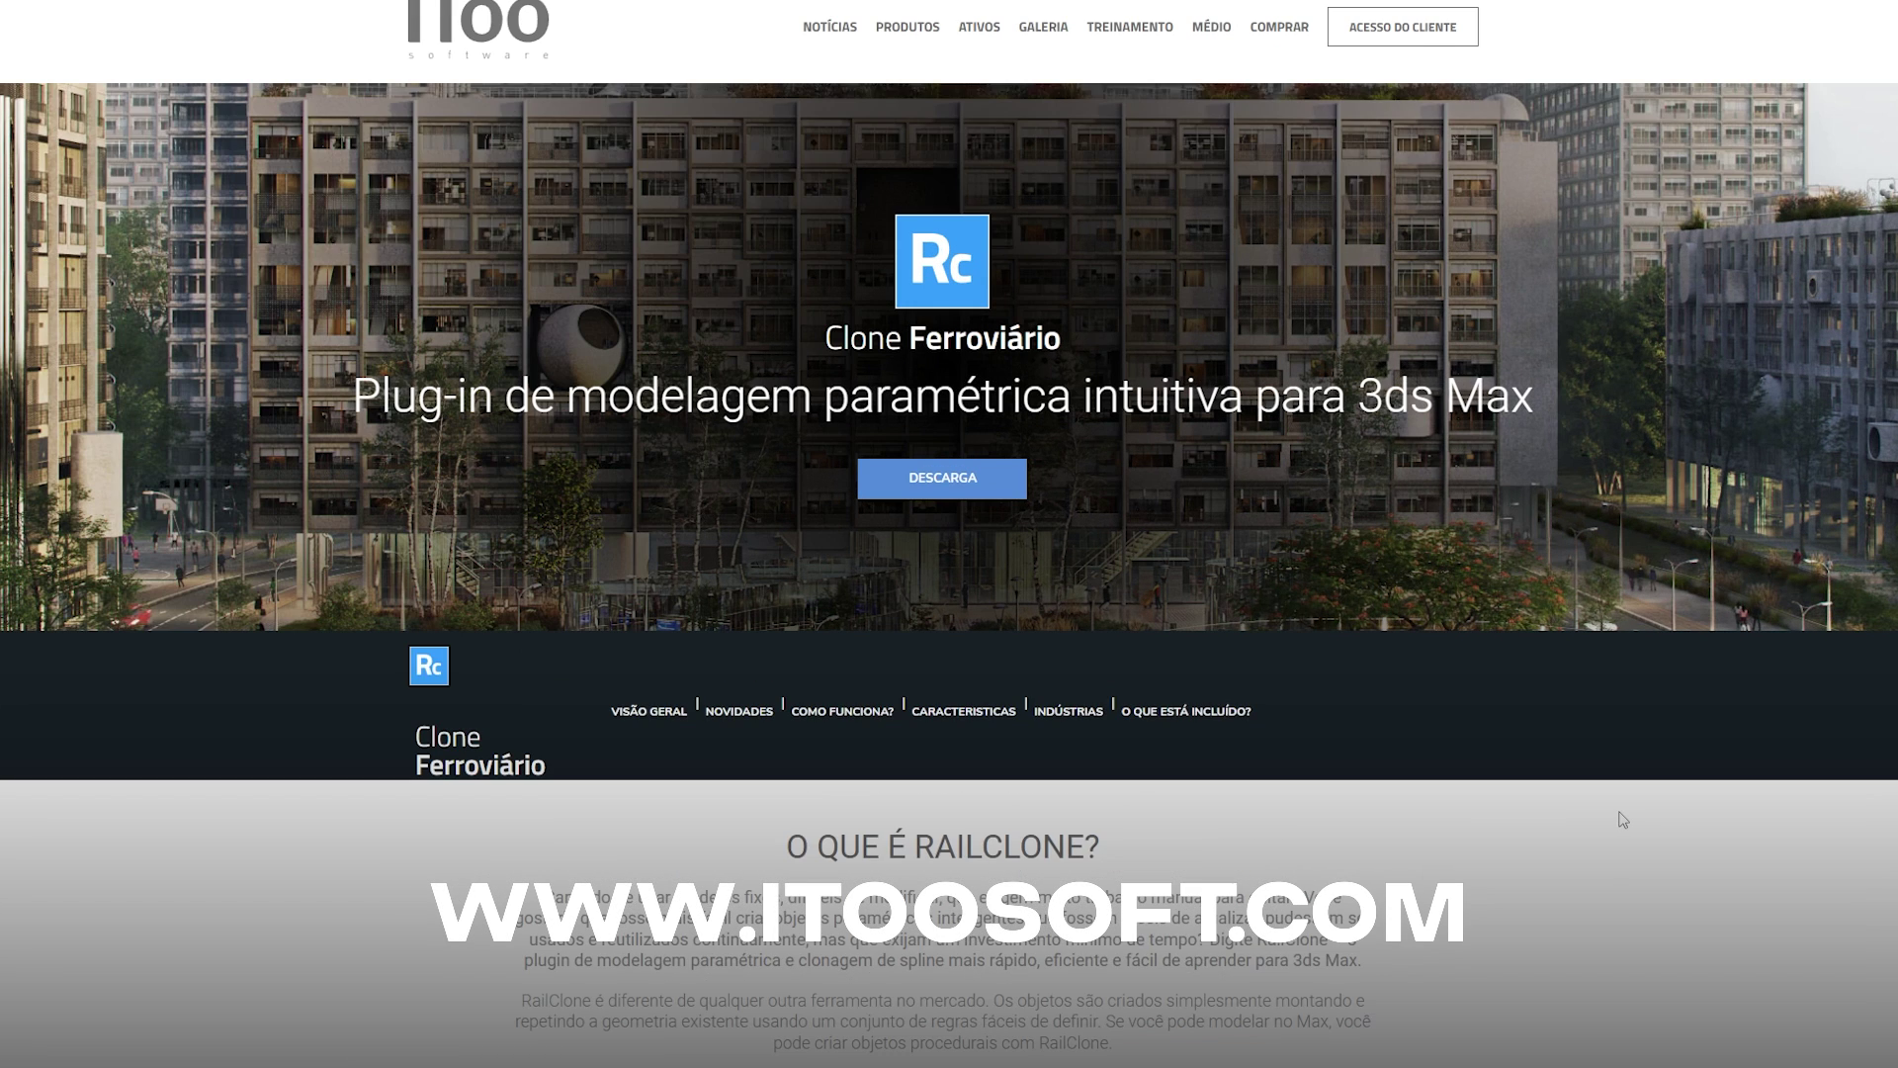
# Scroll the RailClone page through features and industries to the free Lite versus 240€ Pro pricing.
pyautogui.scroll(-3, 1141, 531)
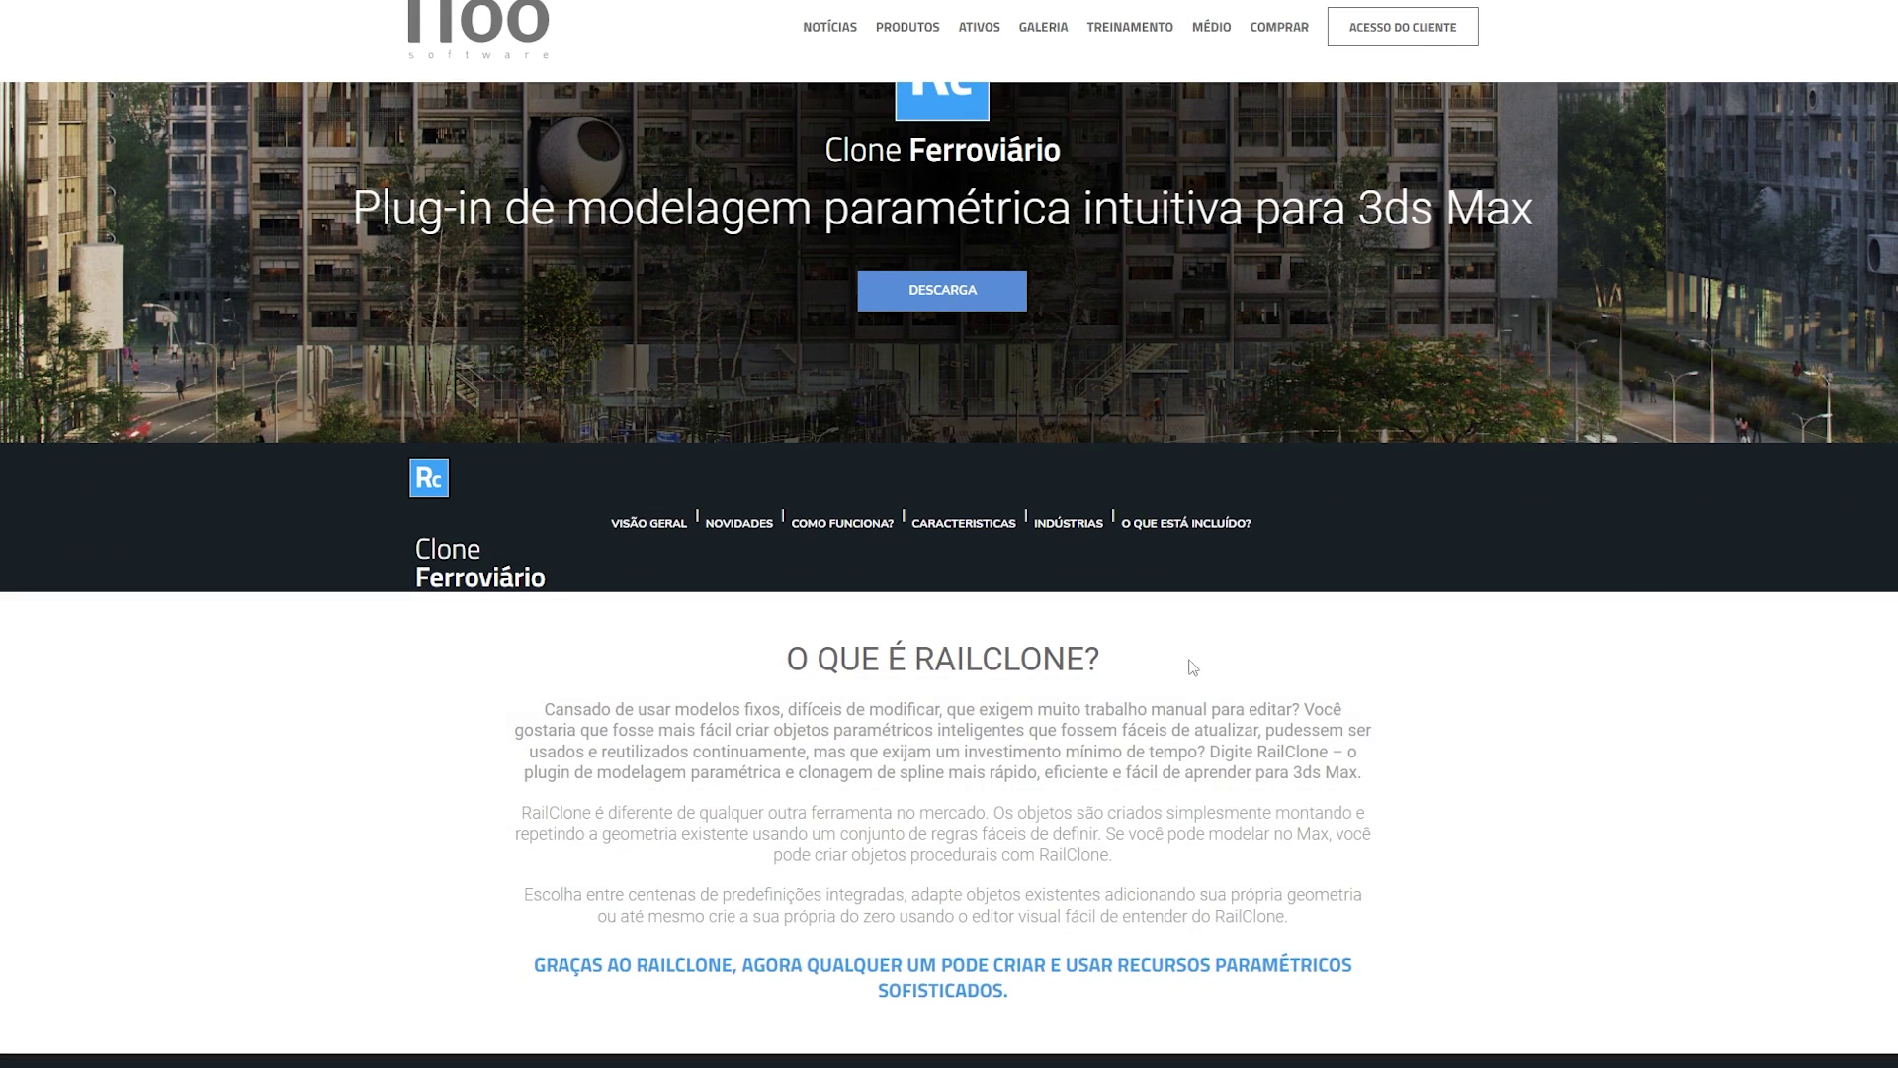
pyautogui.scroll(-3, 1518, 683)
pyautogui.scroll(-3, 1513, 584)
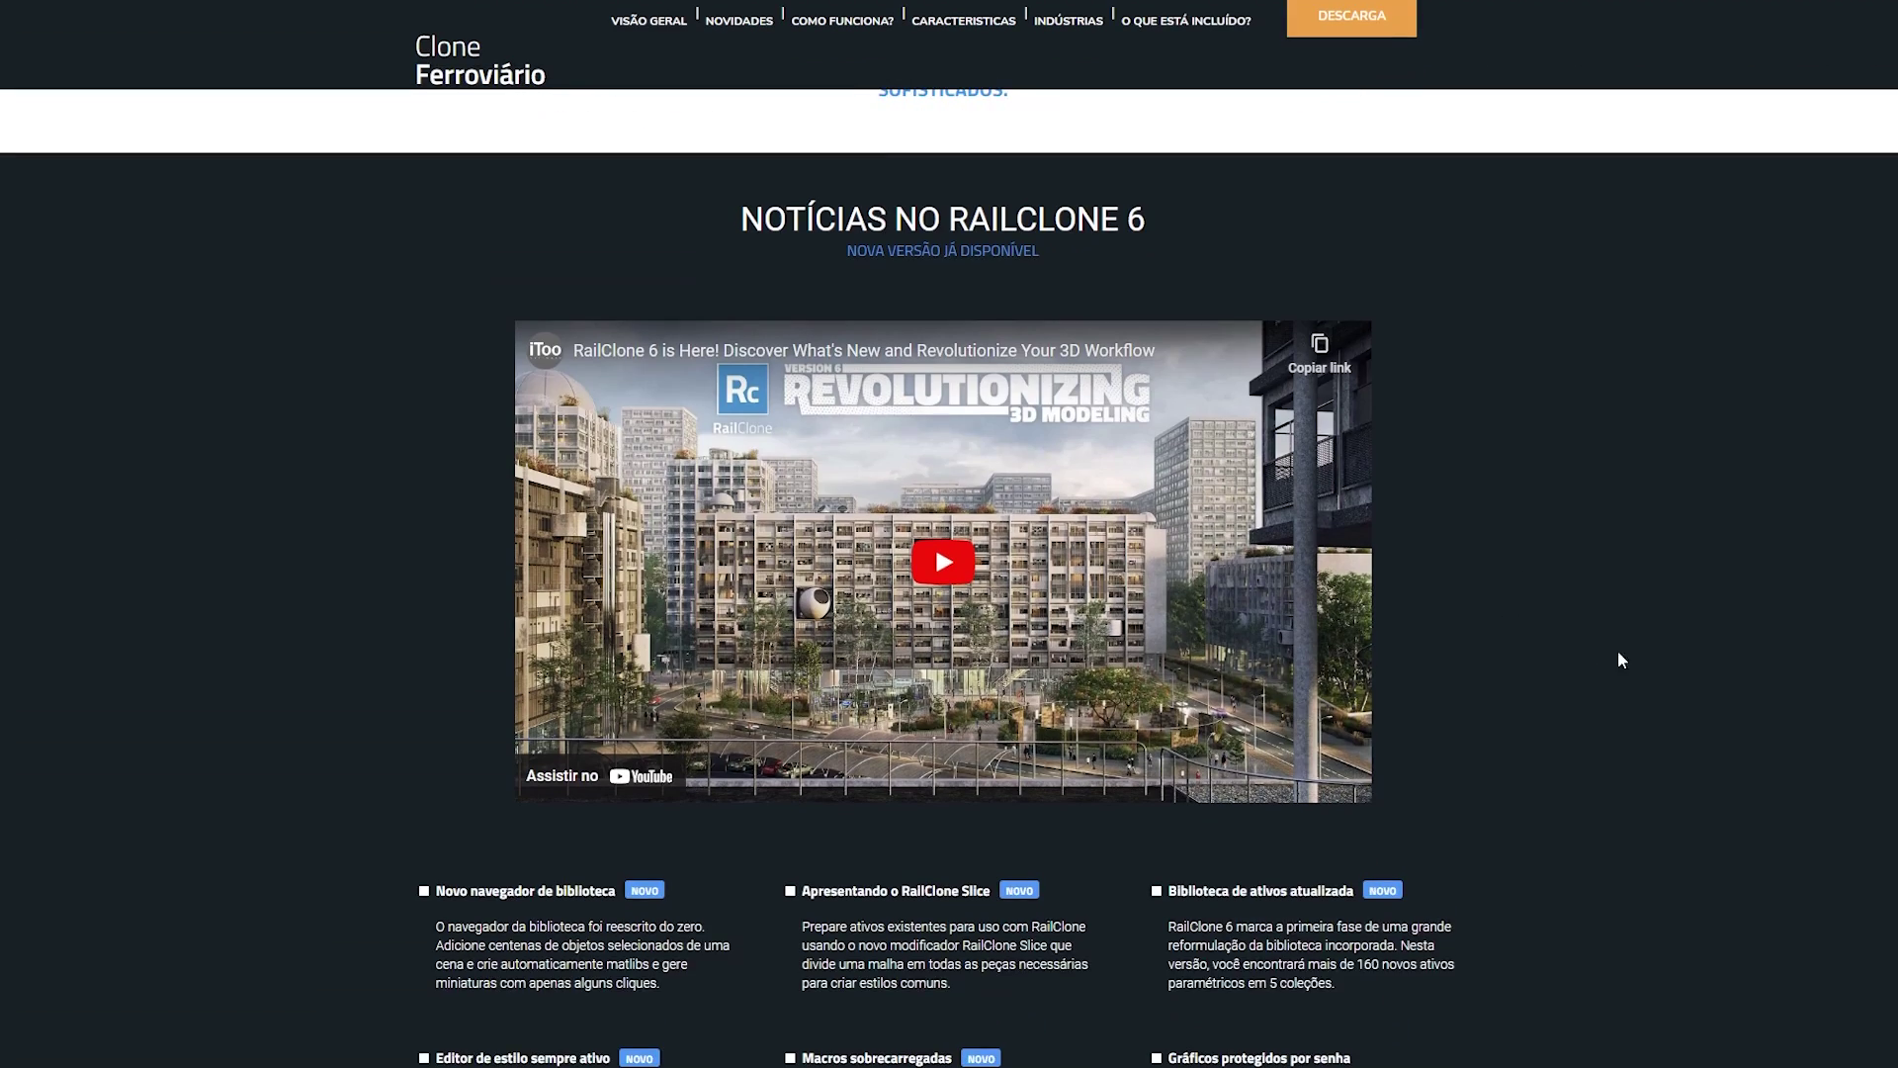
pyautogui.scroll(-3, 934, 324)
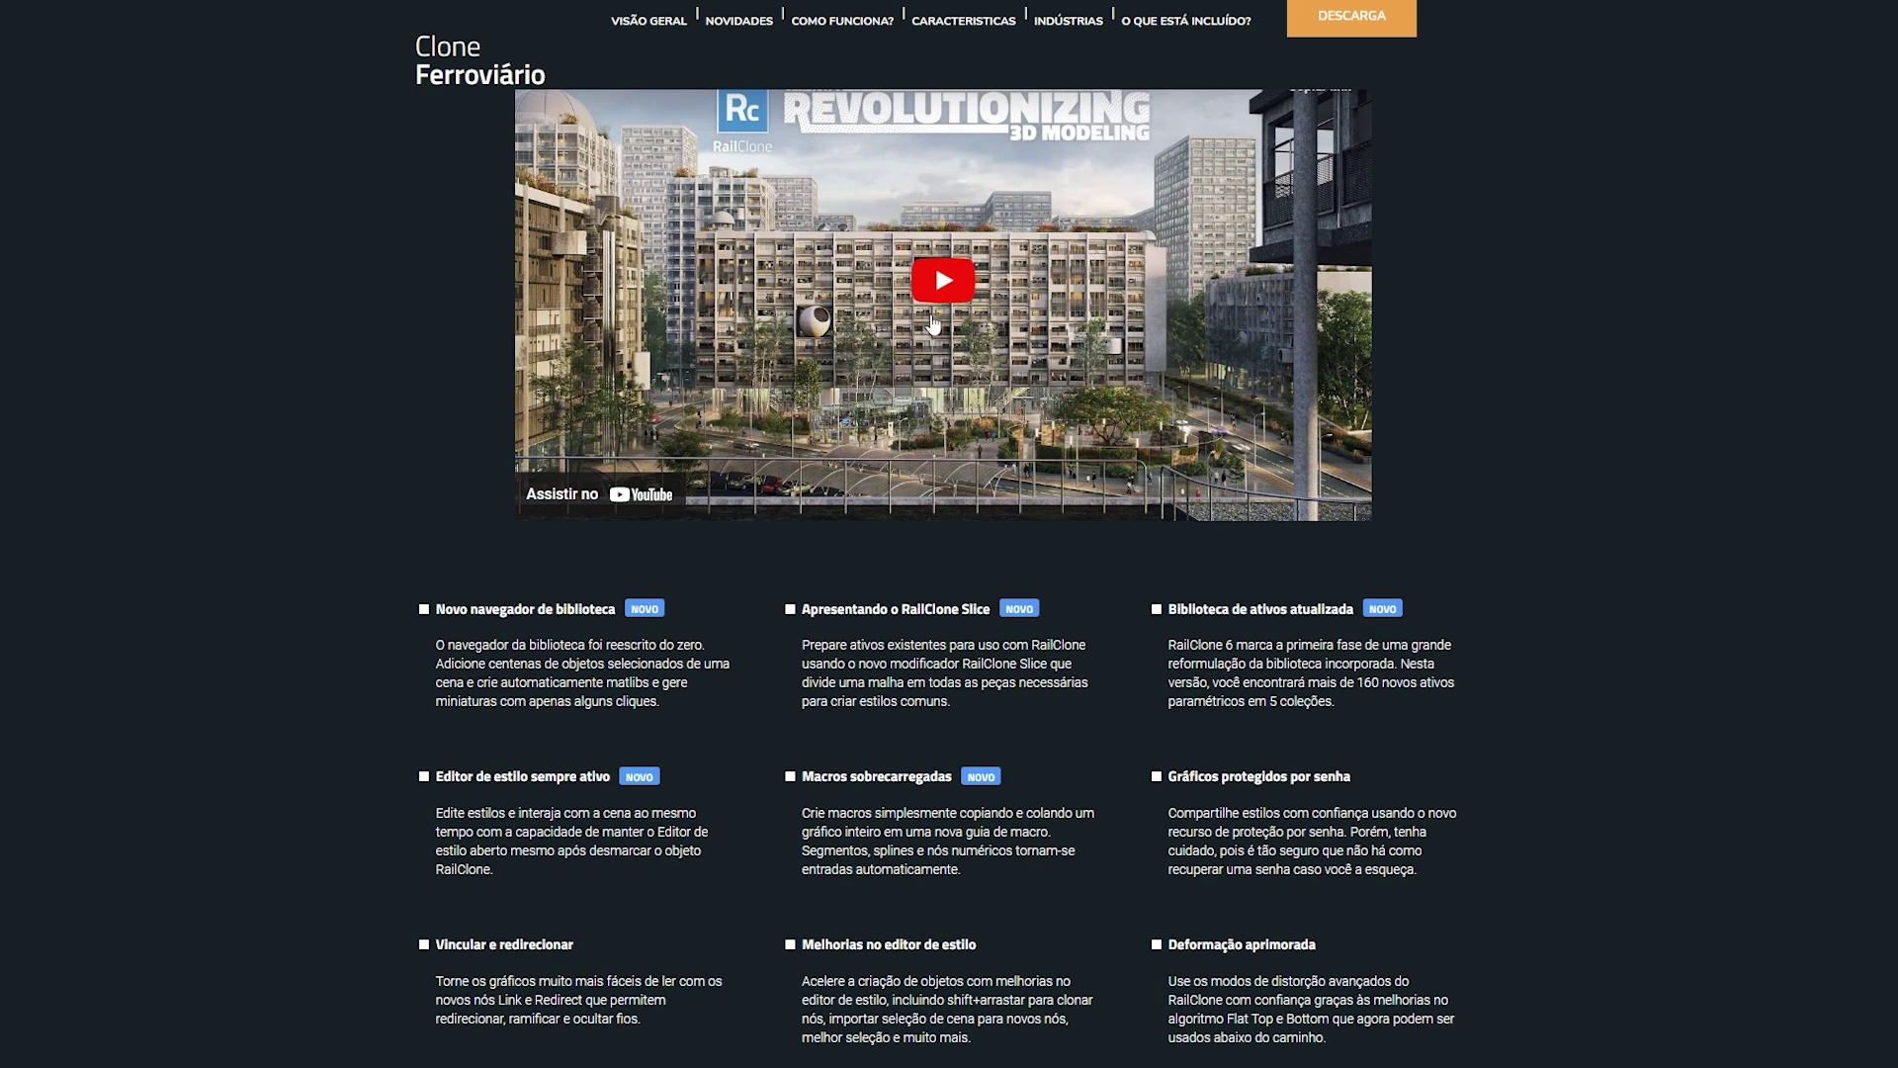
pyautogui.scroll(-3, 1749, 664)
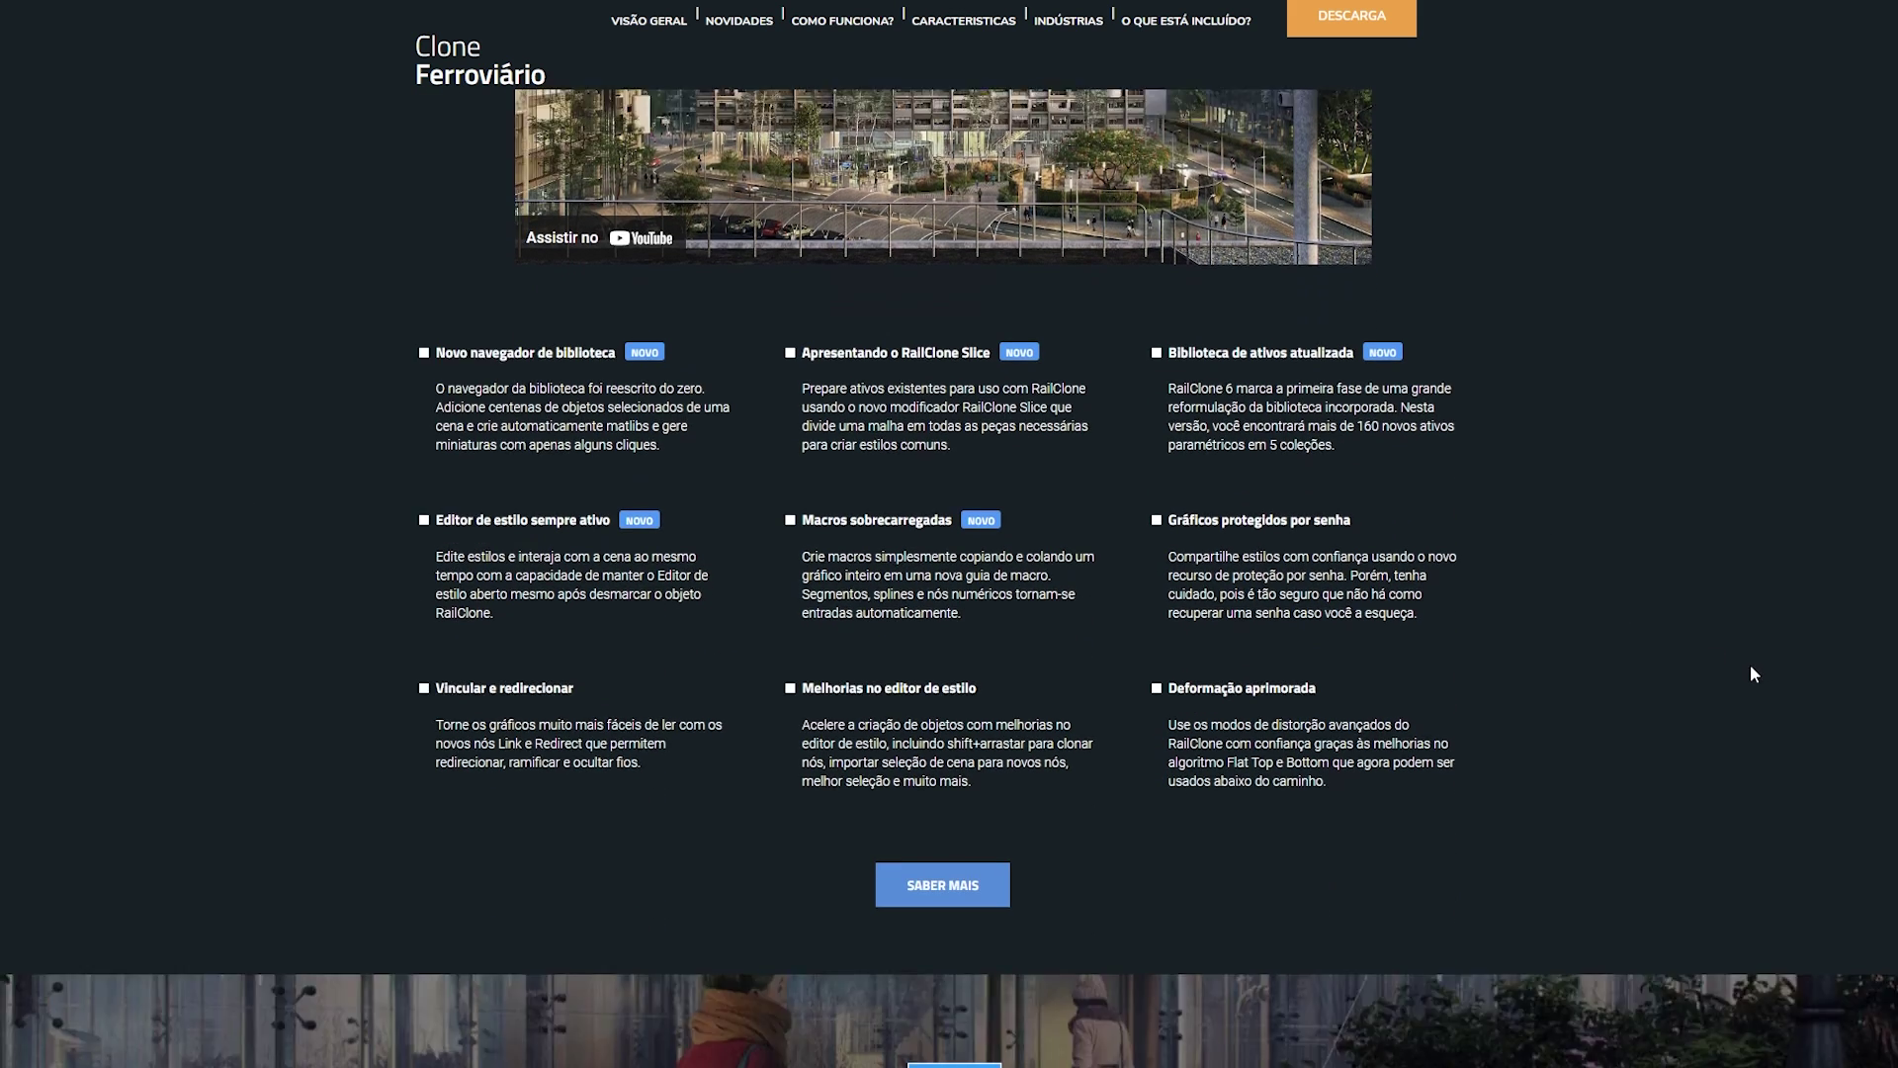
pyautogui.scroll(-2, 1746, 648)
pyautogui.scroll(-5, 1775, 633)
pyautogui.scroll(-2, 1710, 608)
pyautogui.scroll(-2, 1651, 591)
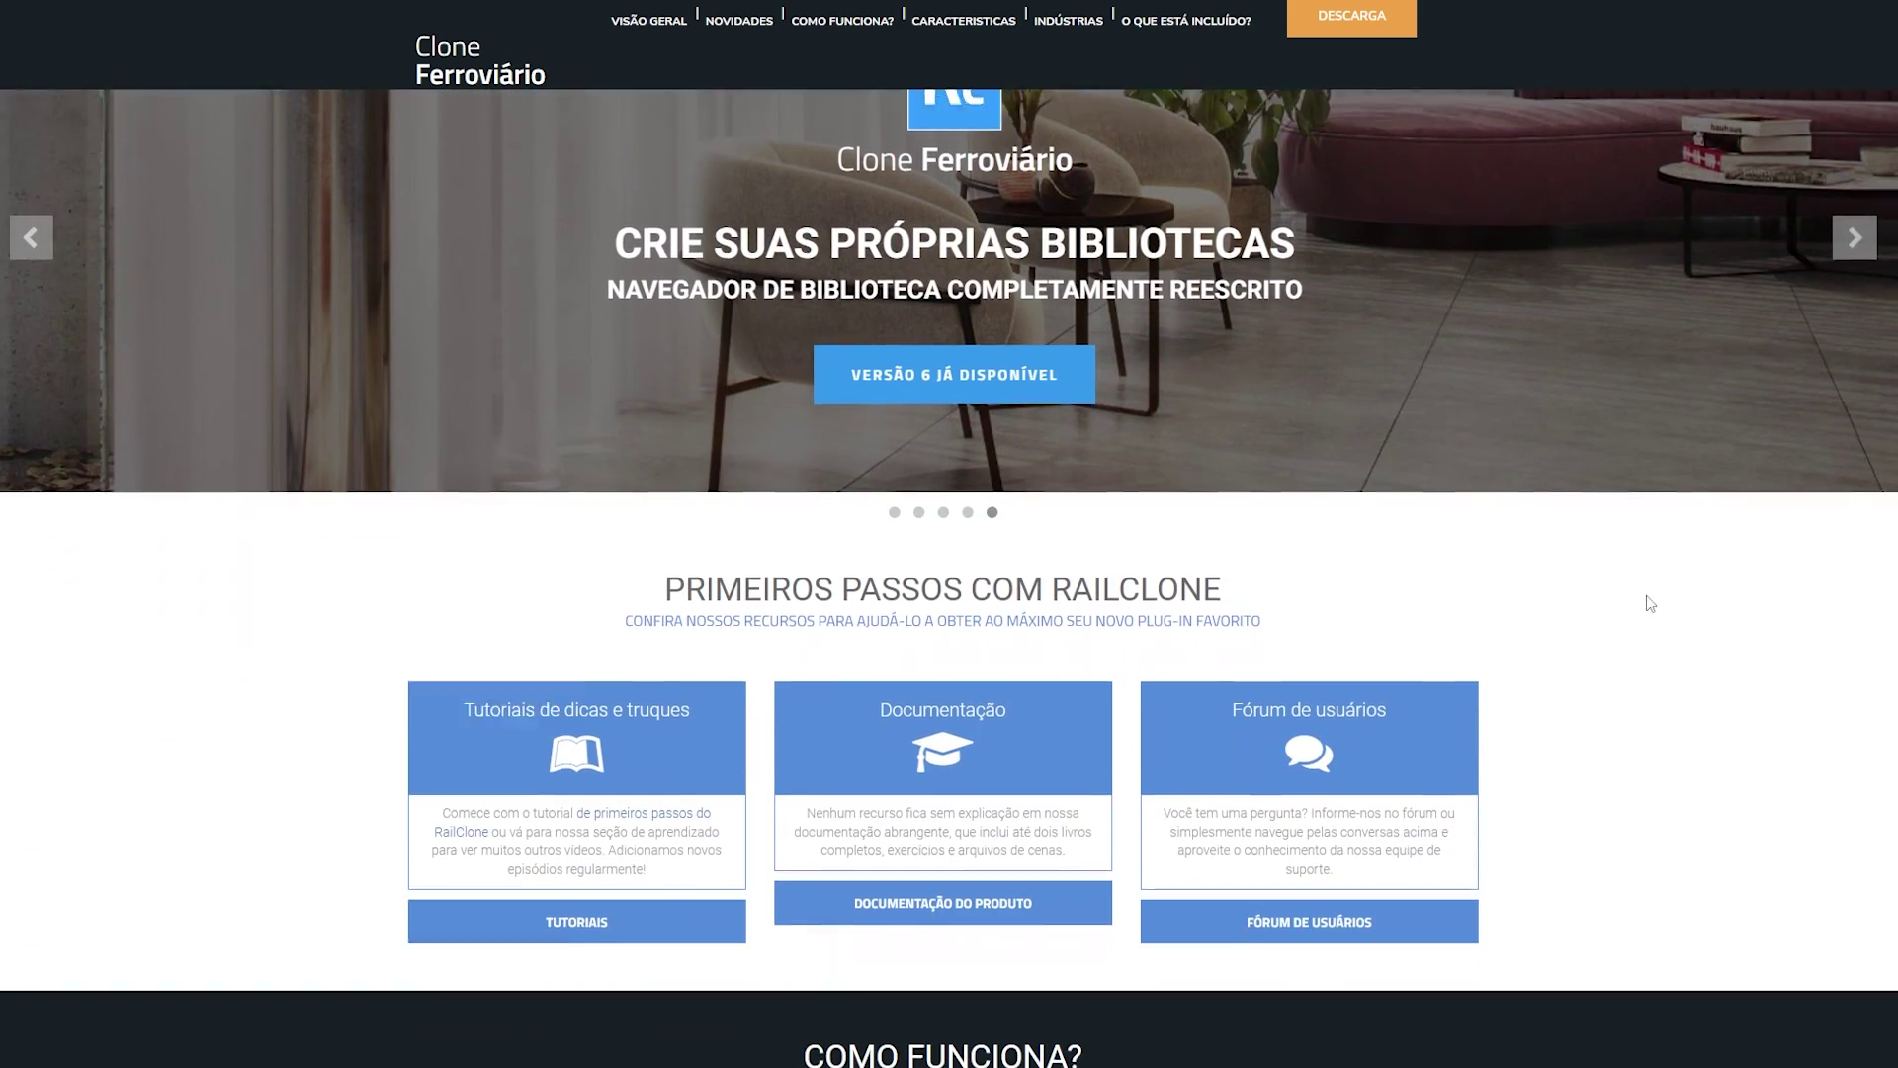
pyautogui.scroll(-2, 1760, 563)
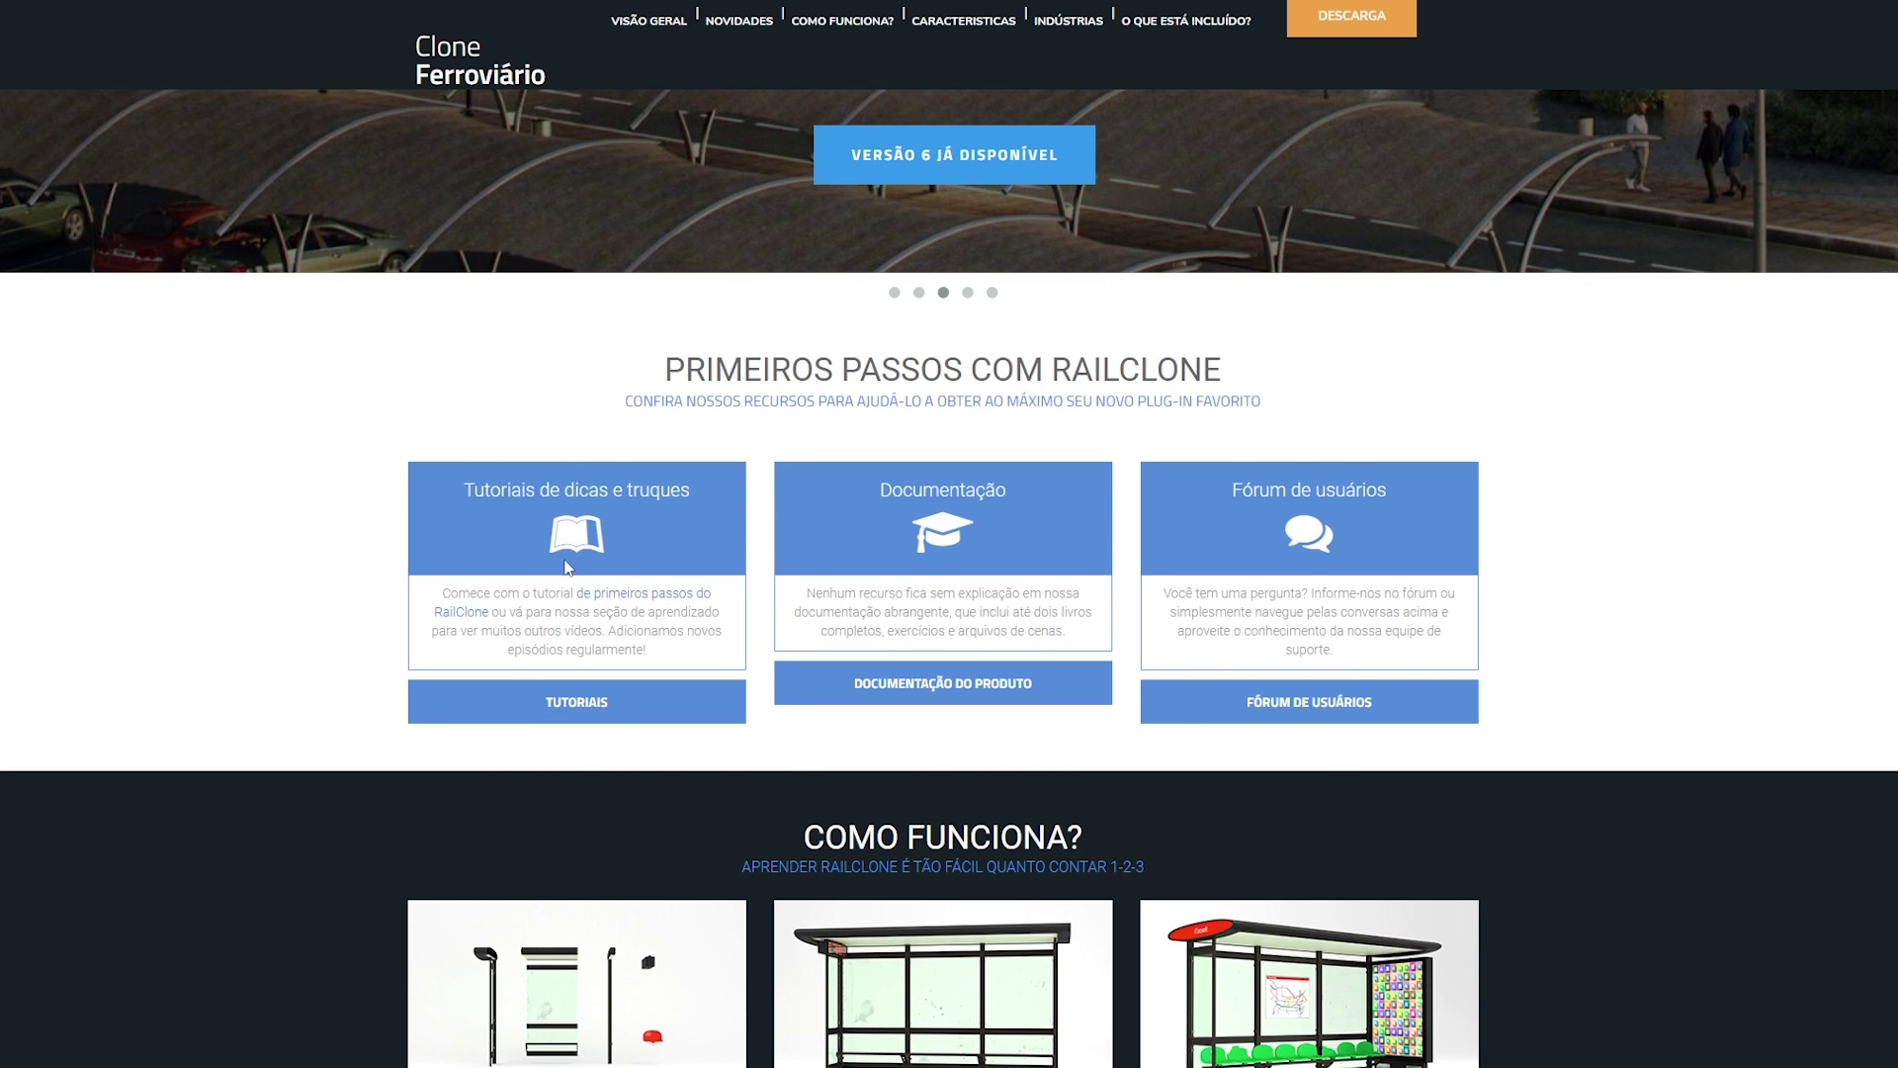
pyautogui.scroll(-2, 1753, 566)
pyautogui.scroll(-2, 1572, 553)
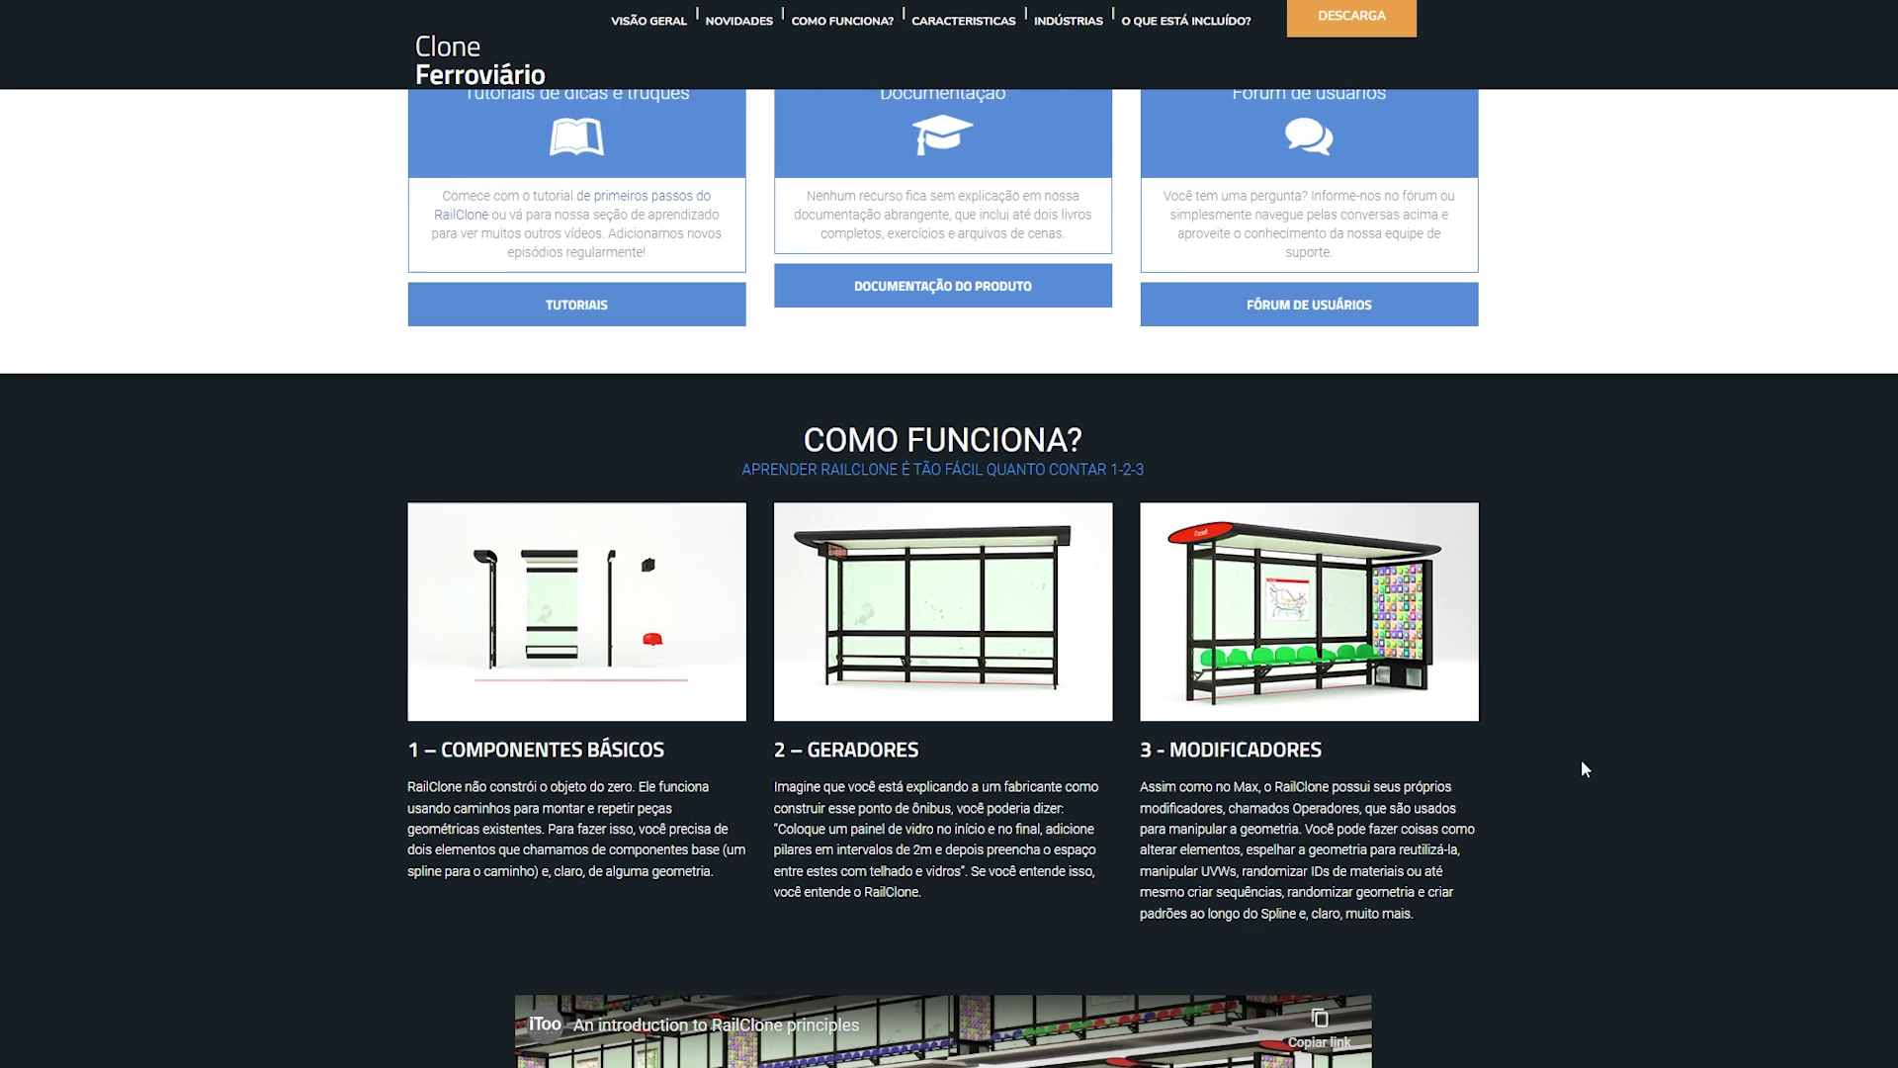
pyautogui.scroll(-2, 1631, 593)
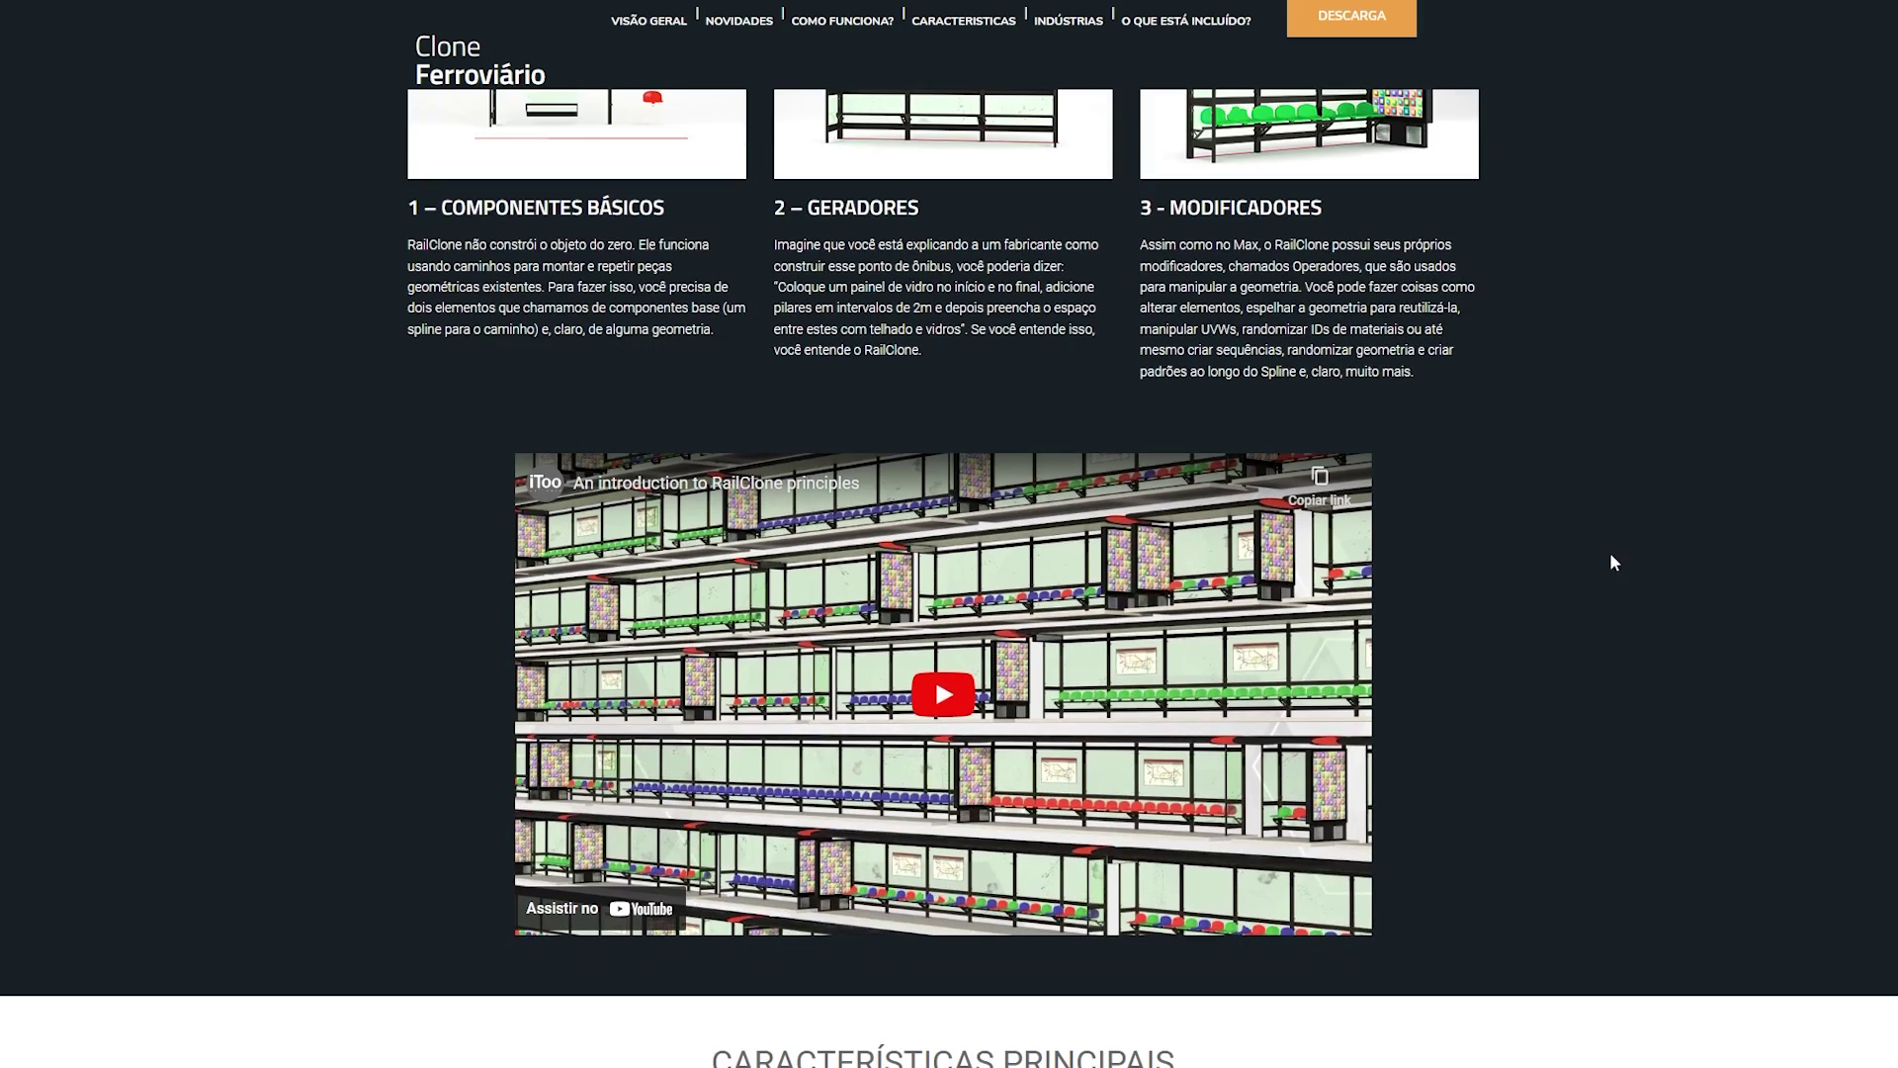
pyautogui.scroll(-3, 1613, 561)
pyautogui.scroll(-3, 1568, 495)
pyautogui.scroll(-2, 1503, 475)
pyautogui.scroll(-5, 1443, 460)
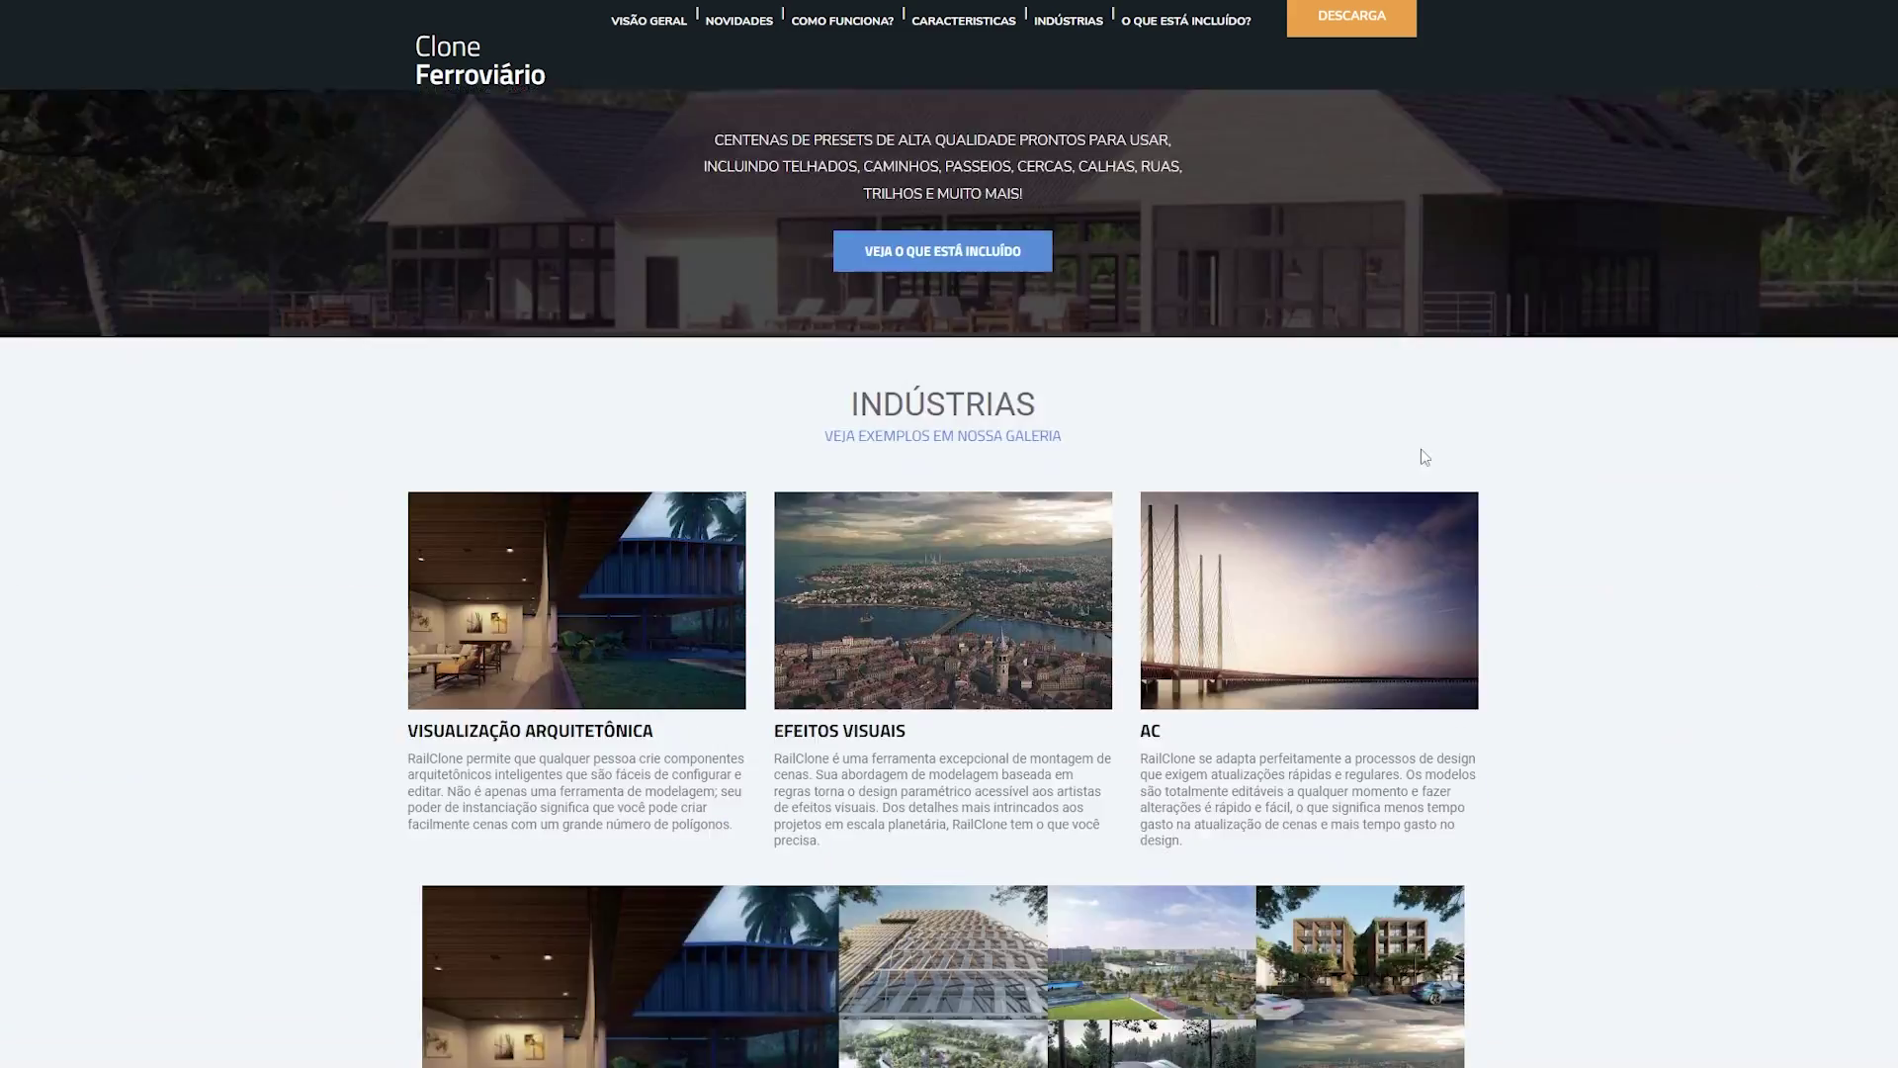
pyautogui.scroll(-4, 1425, 457)
pyautogui.scroll(-5, 1419, 459)
pyautogui.scroll(-4, 1413, 461)
pyautogui.scroll(-5, 1406, 464)
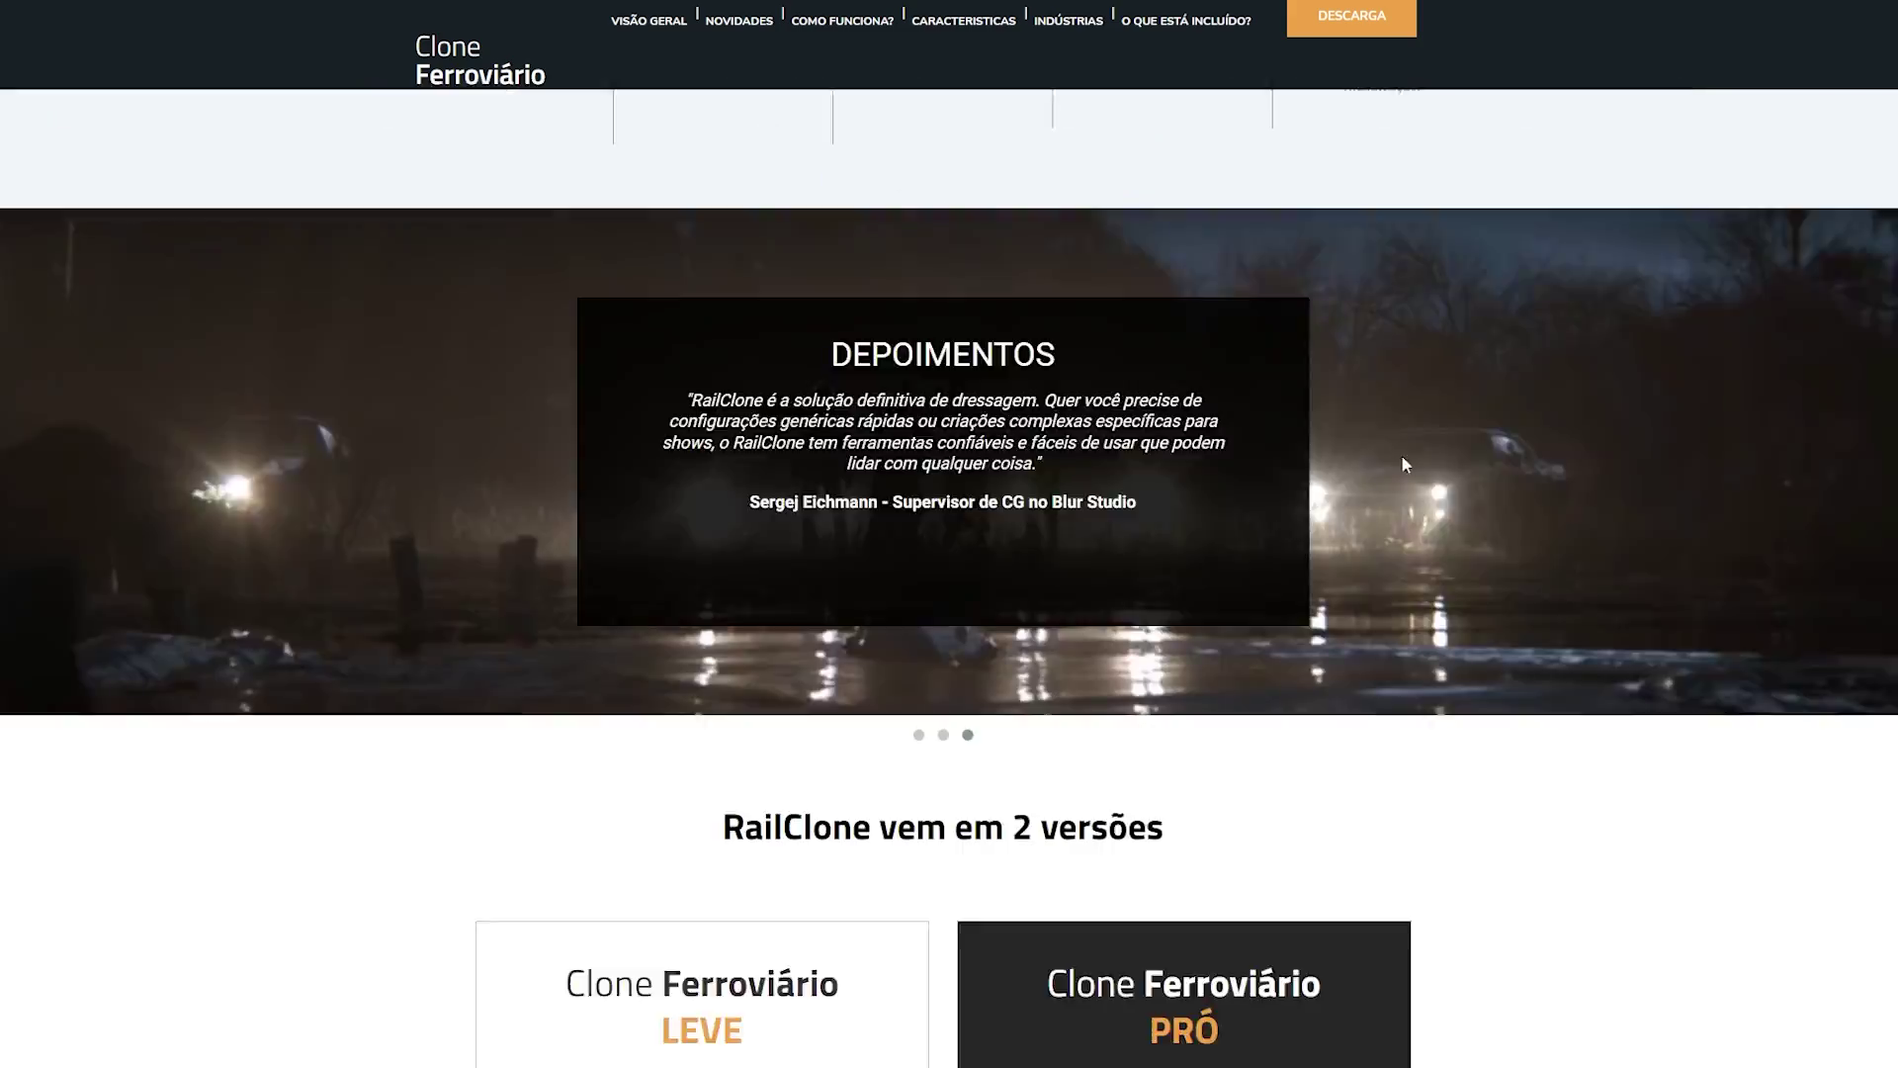
pyautogui.scroll(-5, 1404, 463)
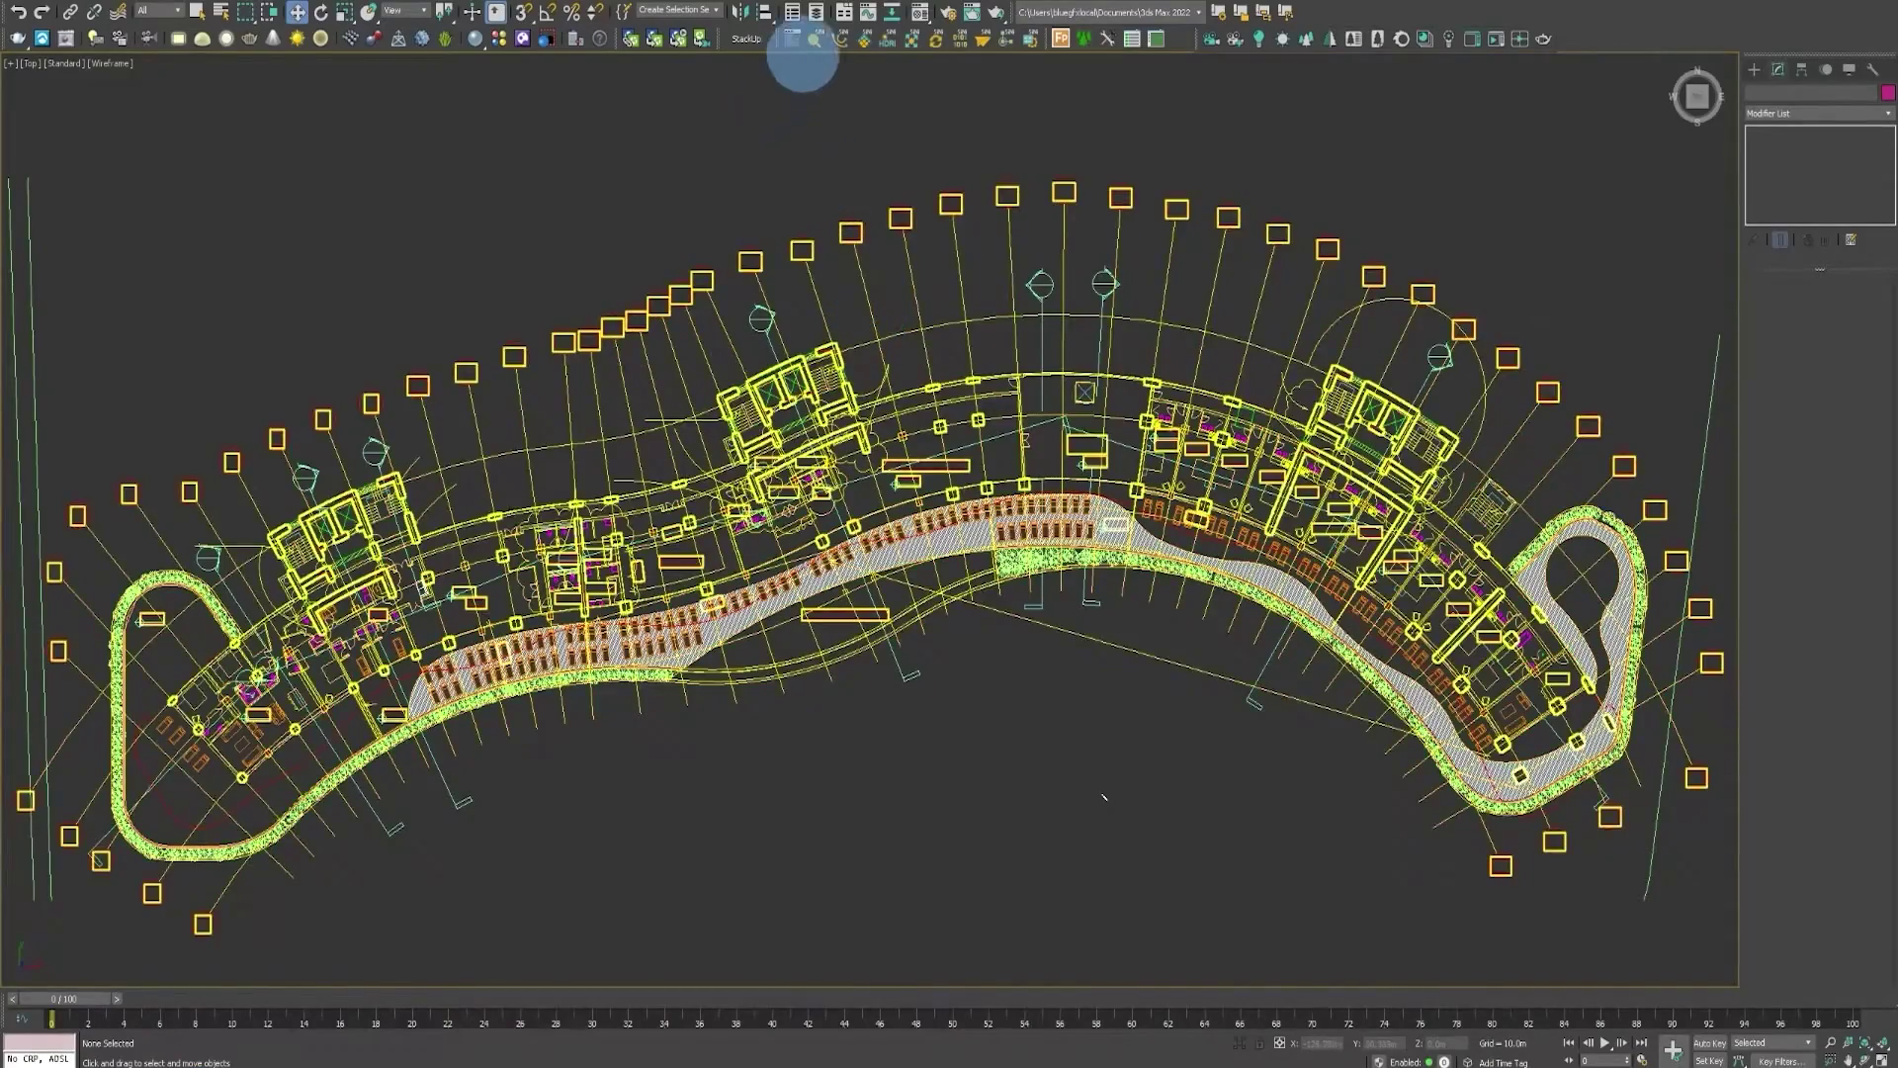
# Scan the site plan in ForensiC, delete all CAD blocks, repair linked composites, then close it.
pyautogui.click(814, 39)
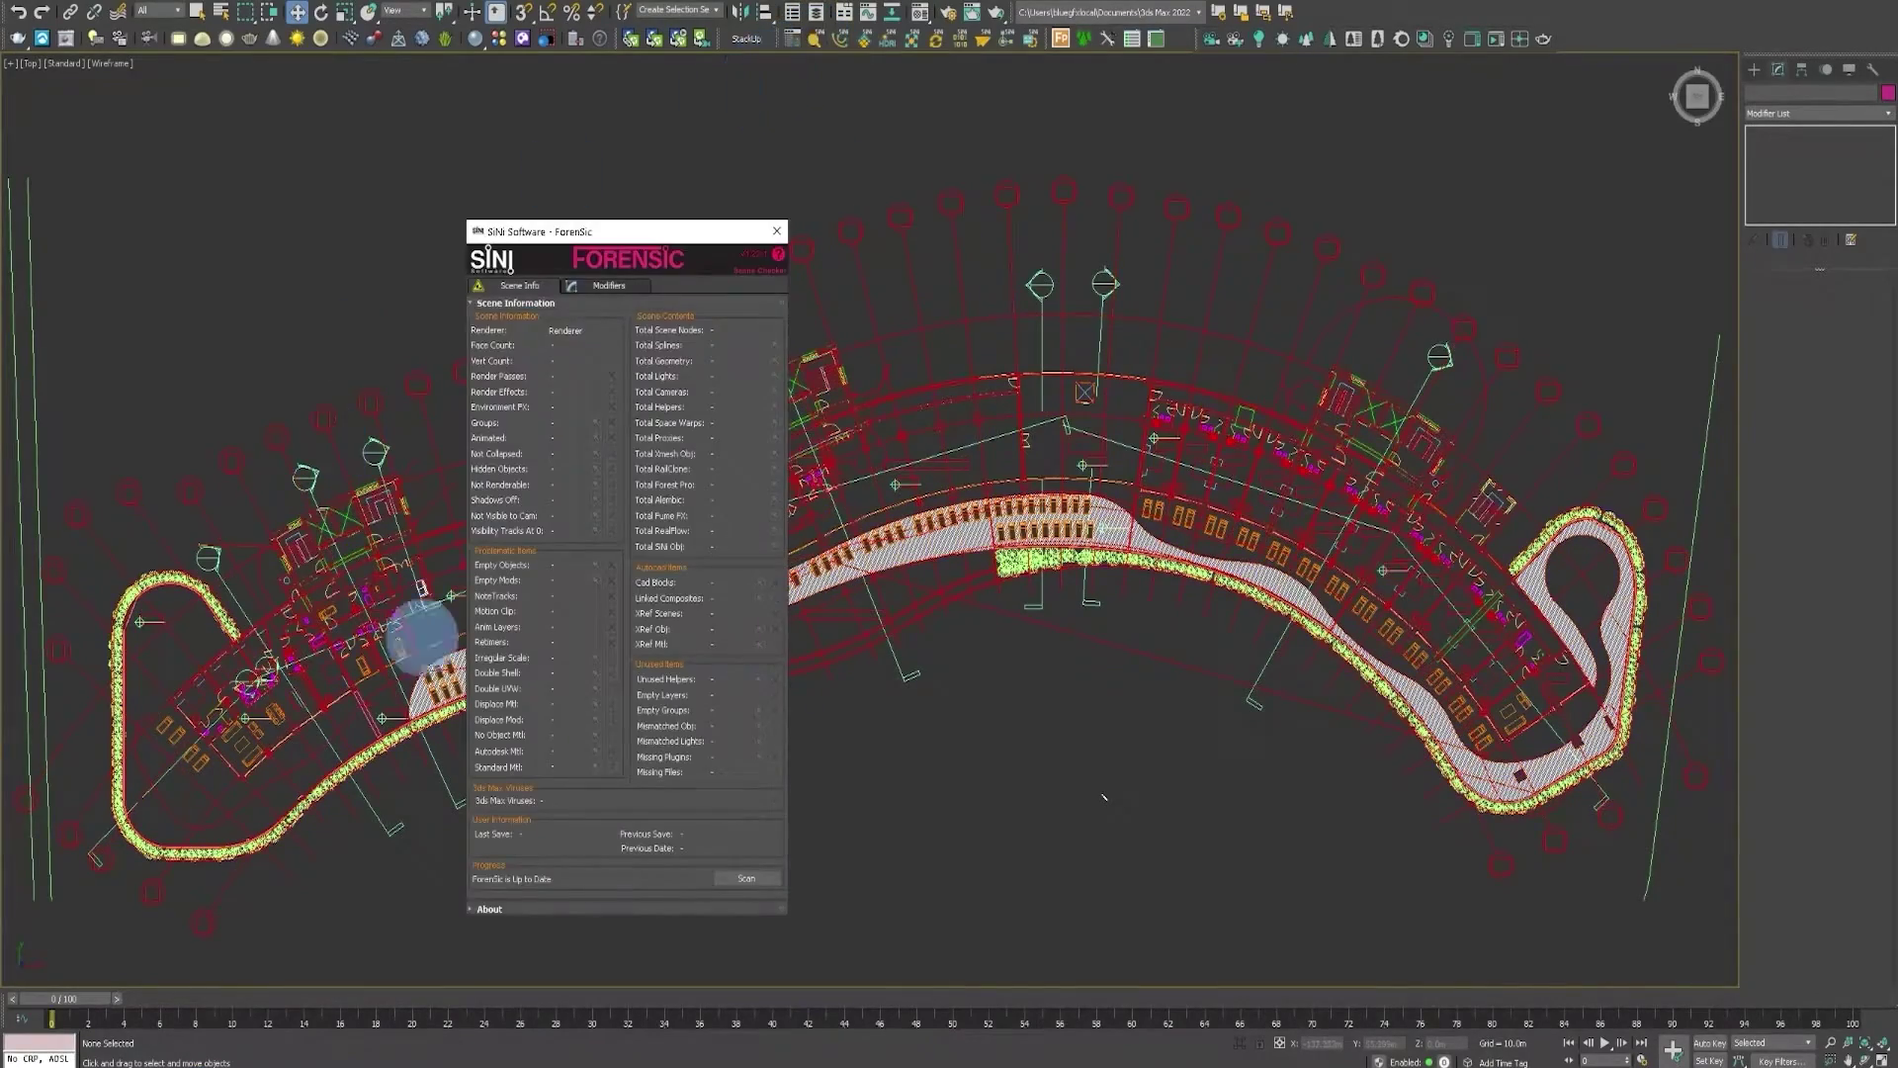
pyautogui.click(744, 877)
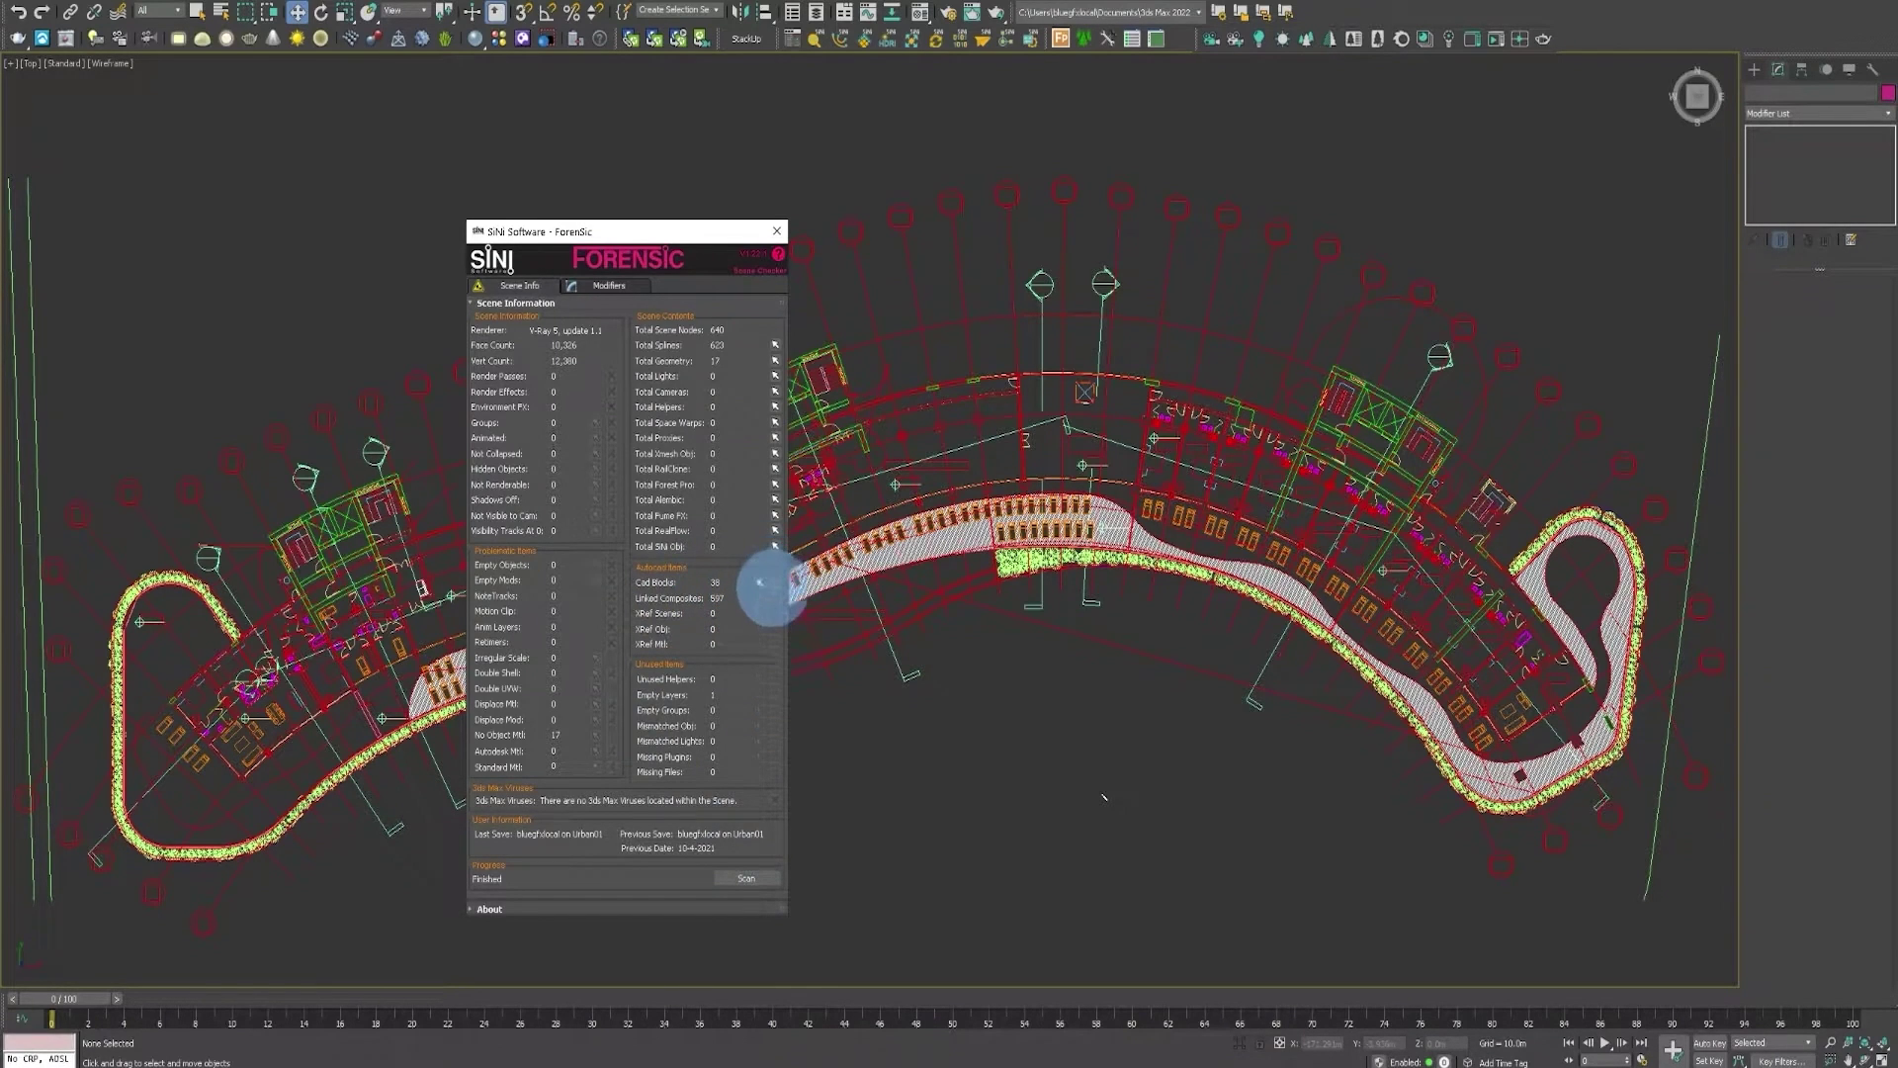
pyautogui.click(759, 583)
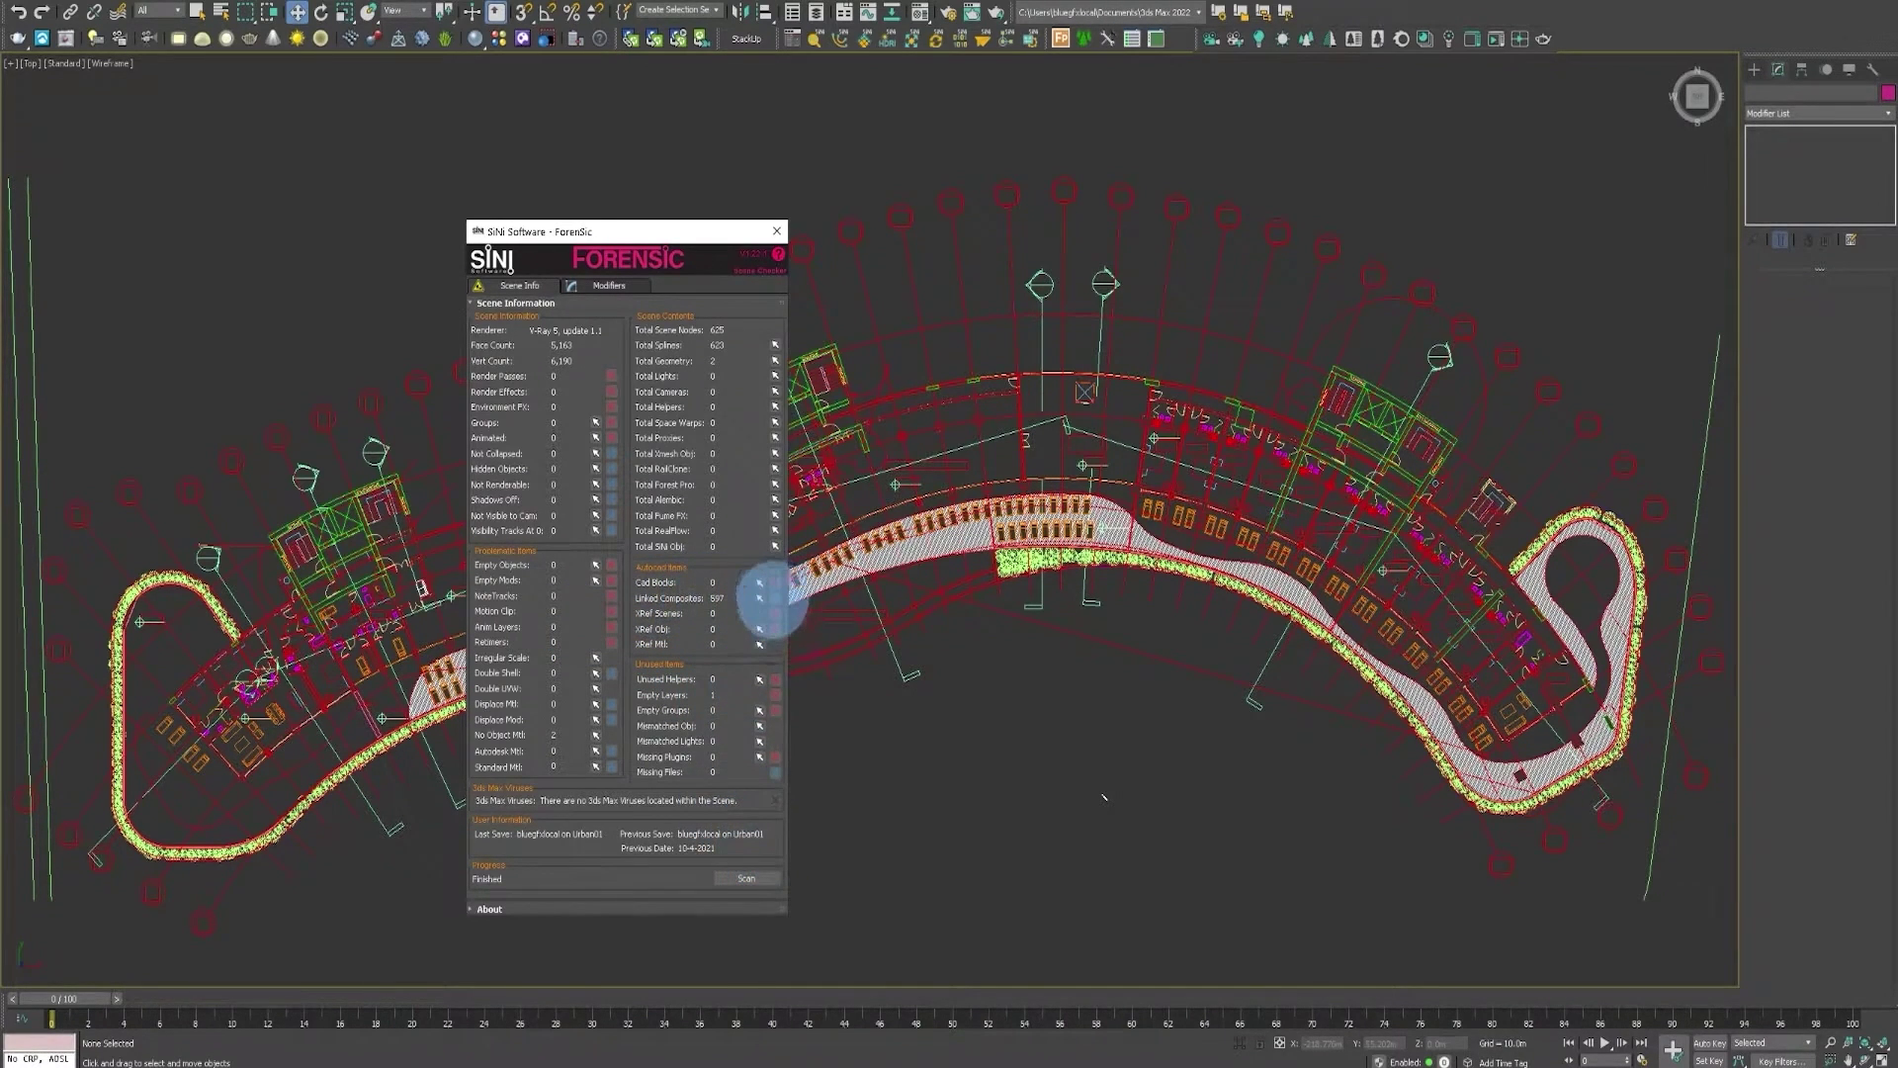
pyautogui.click(759, 598)
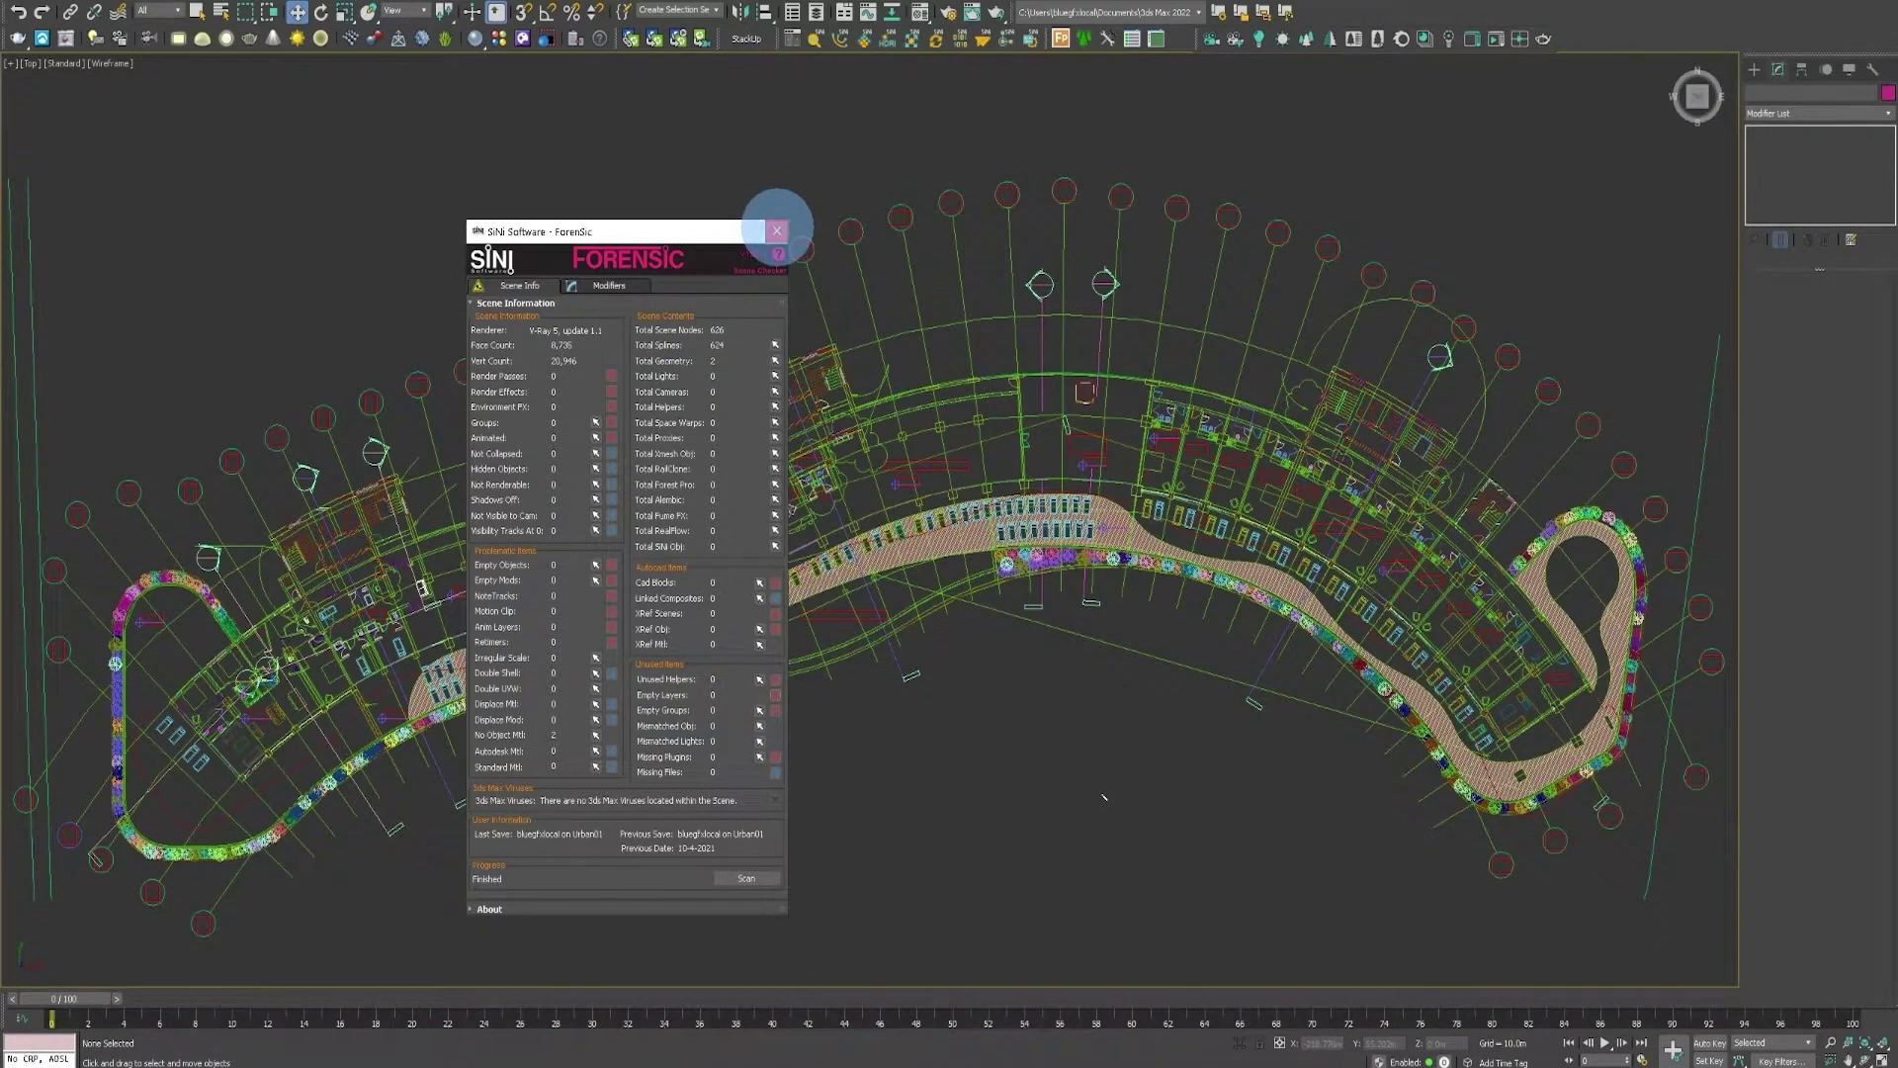
pyautogui.click(777, 231)
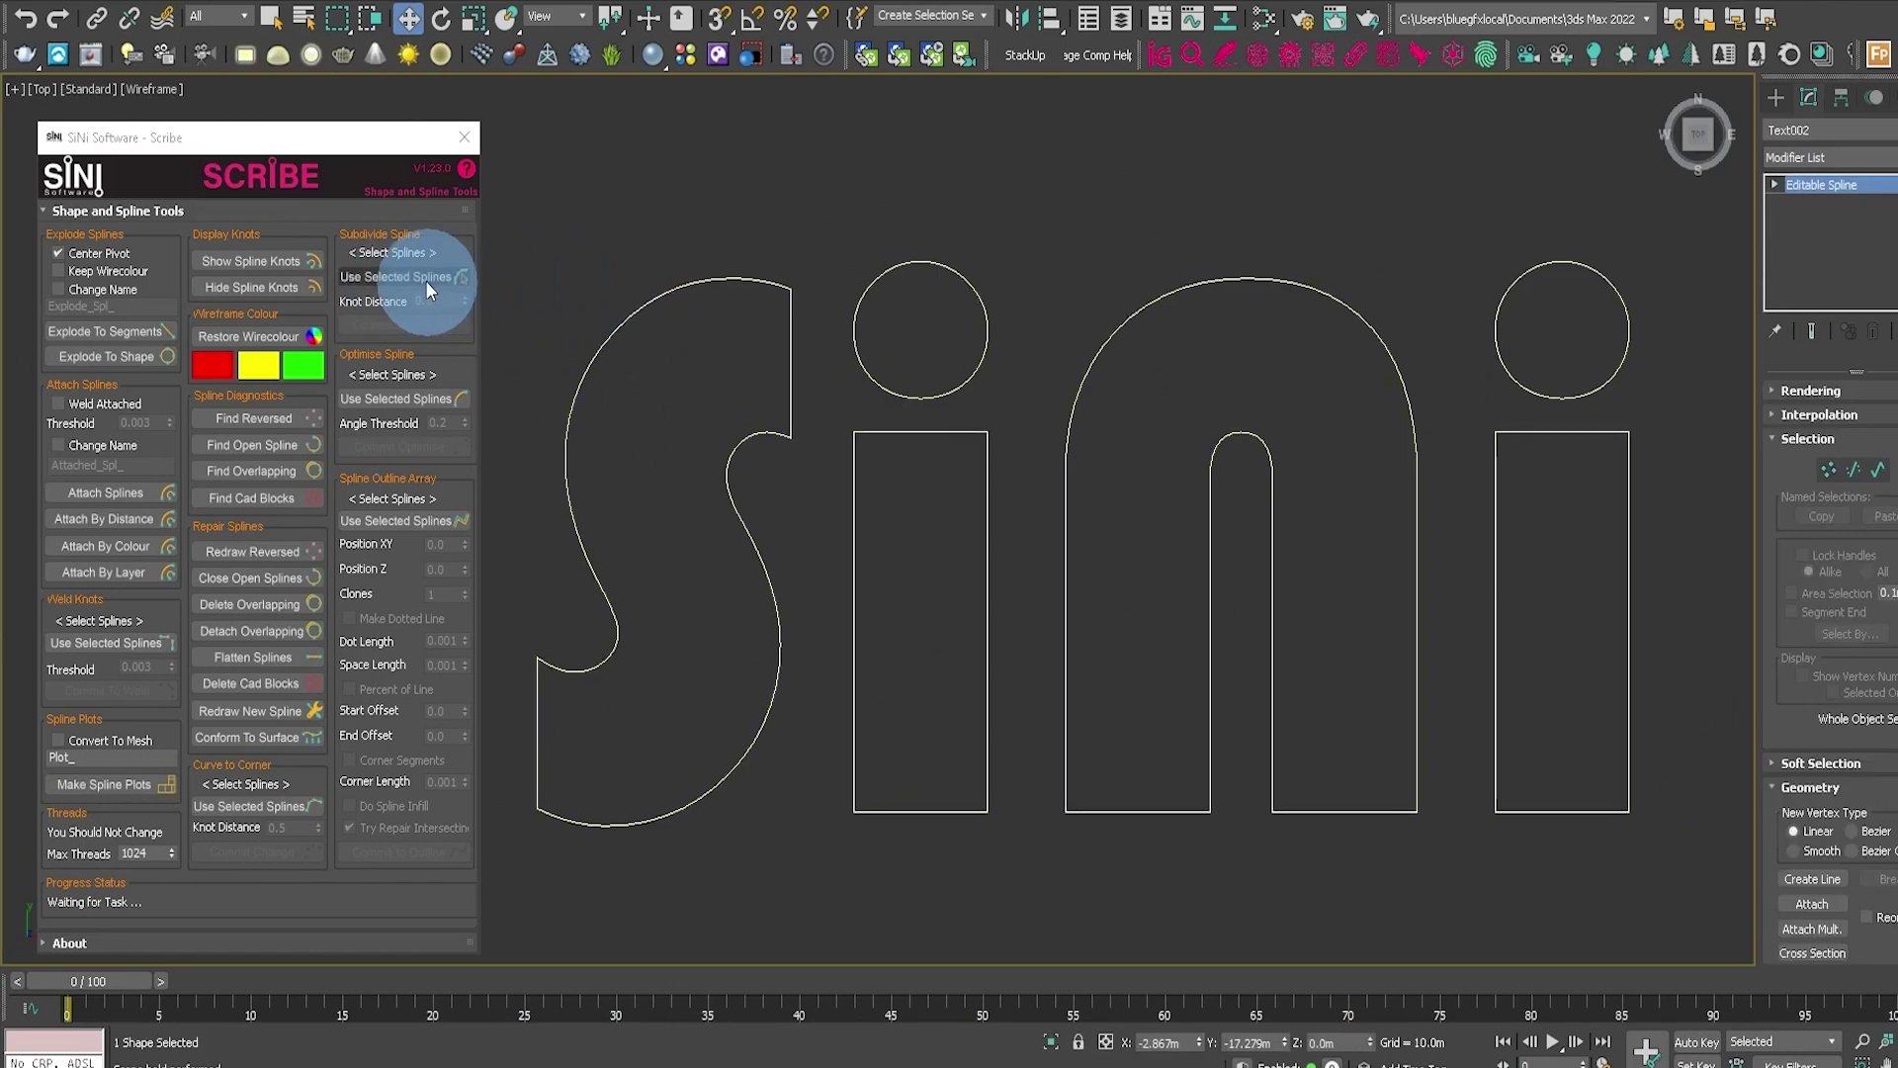
# Pick the 'sini' text spline for Subdivide Spline and inspect the knots on a letter's round dot.
pyautogui.click(428, 279)
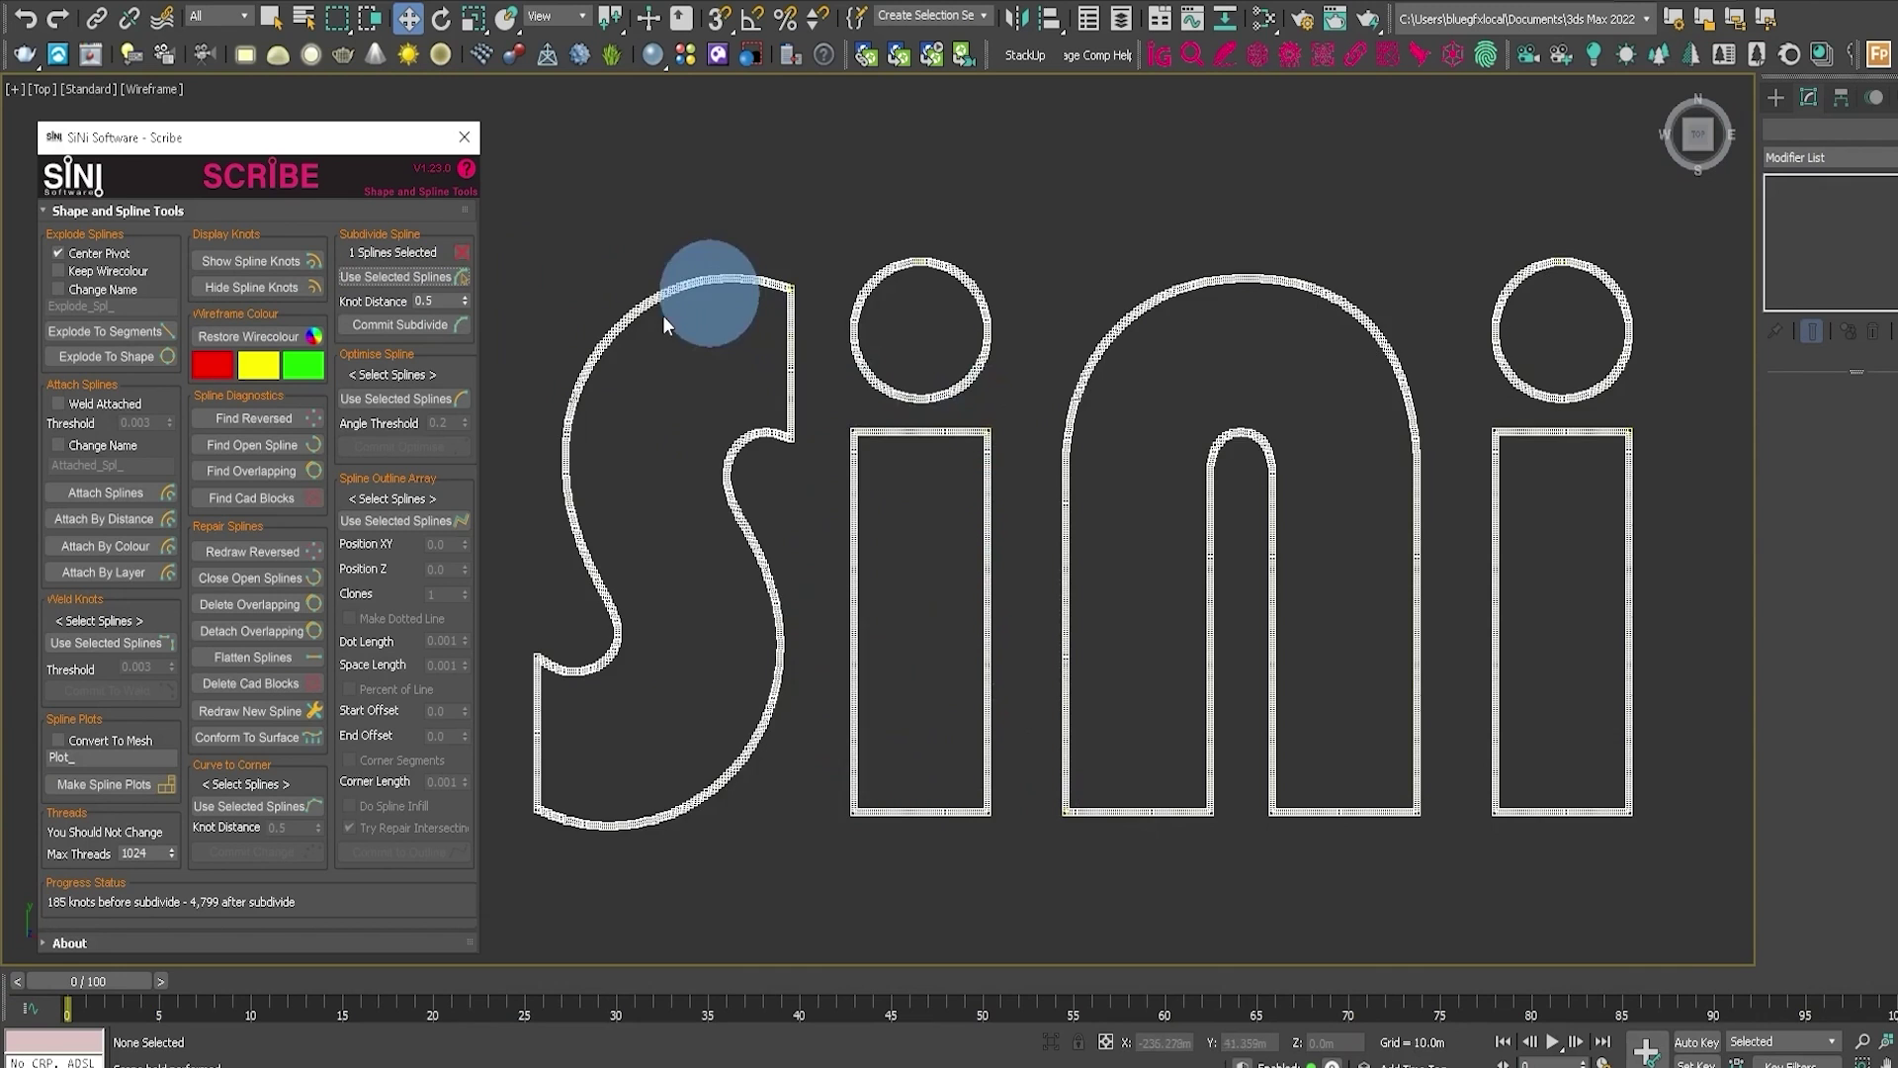
pyautogui.scroll(5, 662, 316)
pyautogui.scroll(-2, 913, 313)
pyautogui.scroll(2, 708, 522)
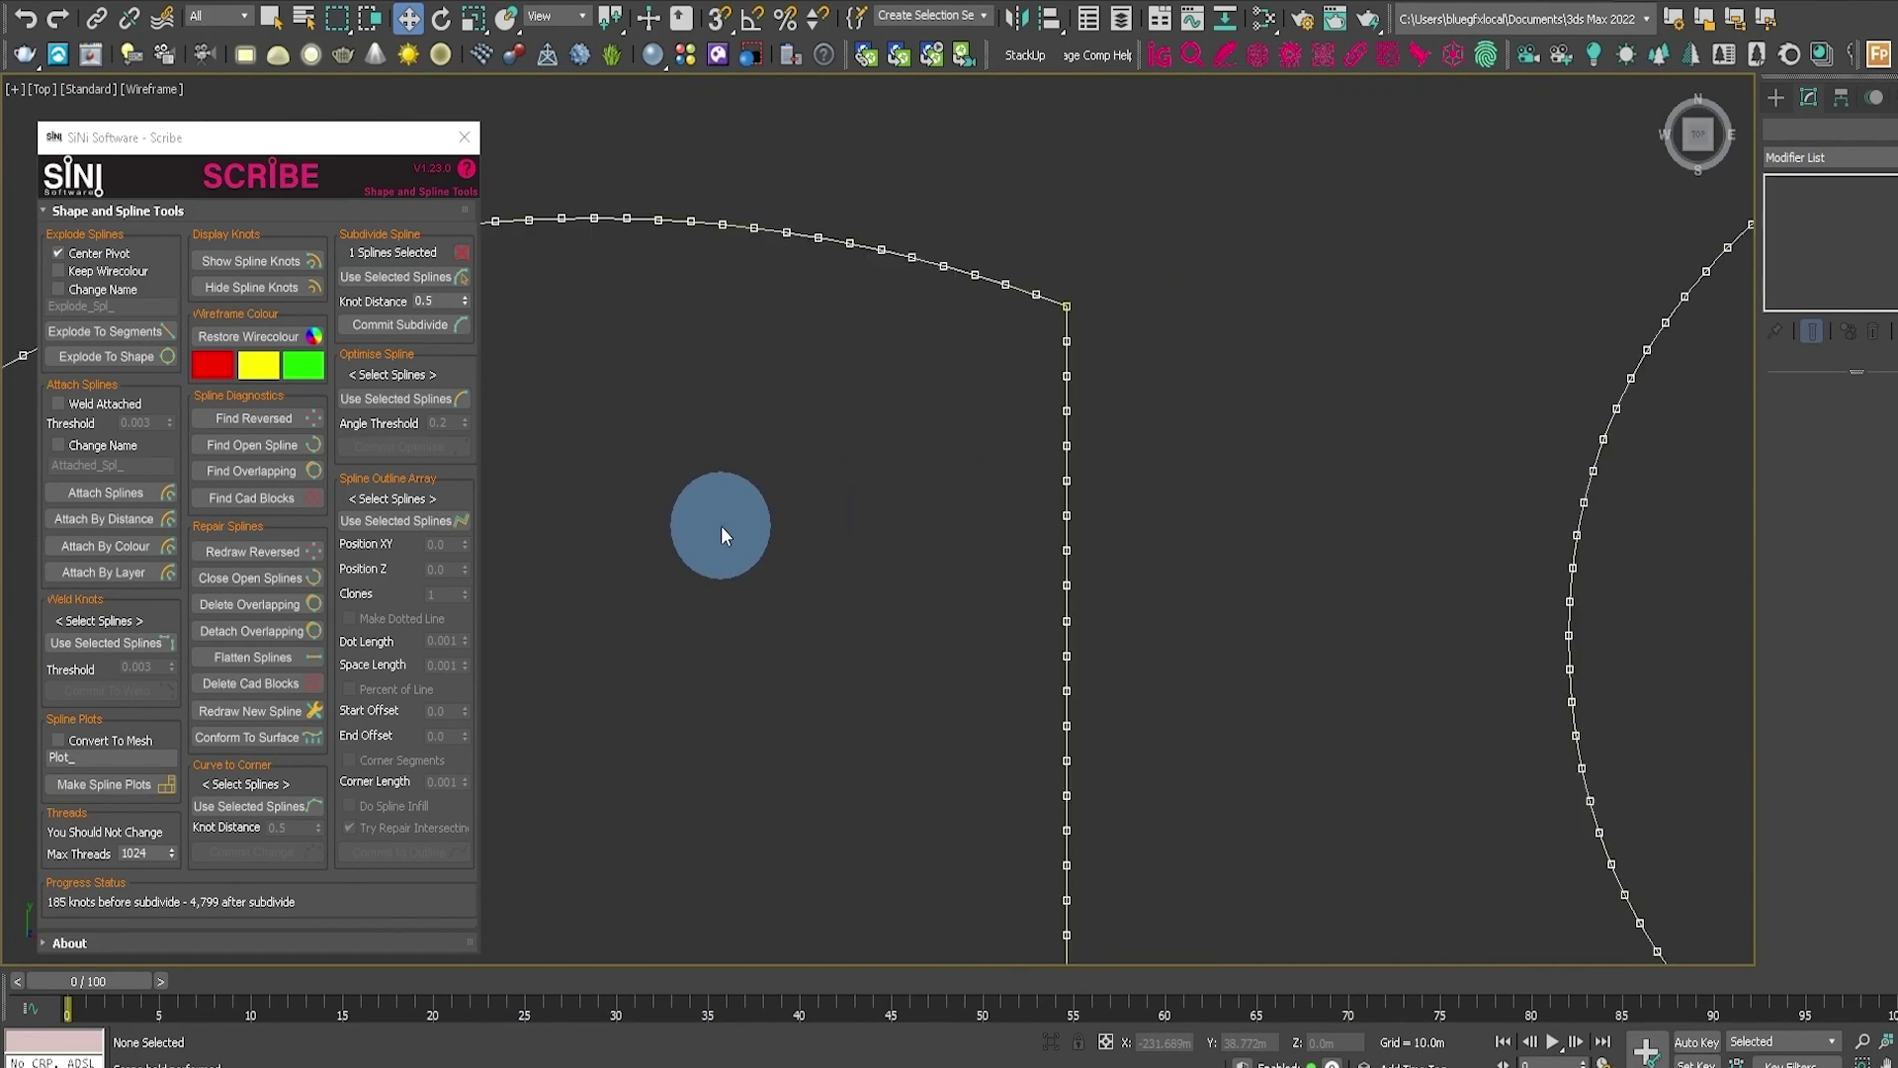
pyautogui.scroll(-3, 720, 525)
pyautogui.moveTo(811, 583); pyautogui.dragTo(845, 570, button='middle')
pyautogui.scroll(2, 845, 569)
pyautogui.scroll(2, 940, 525)
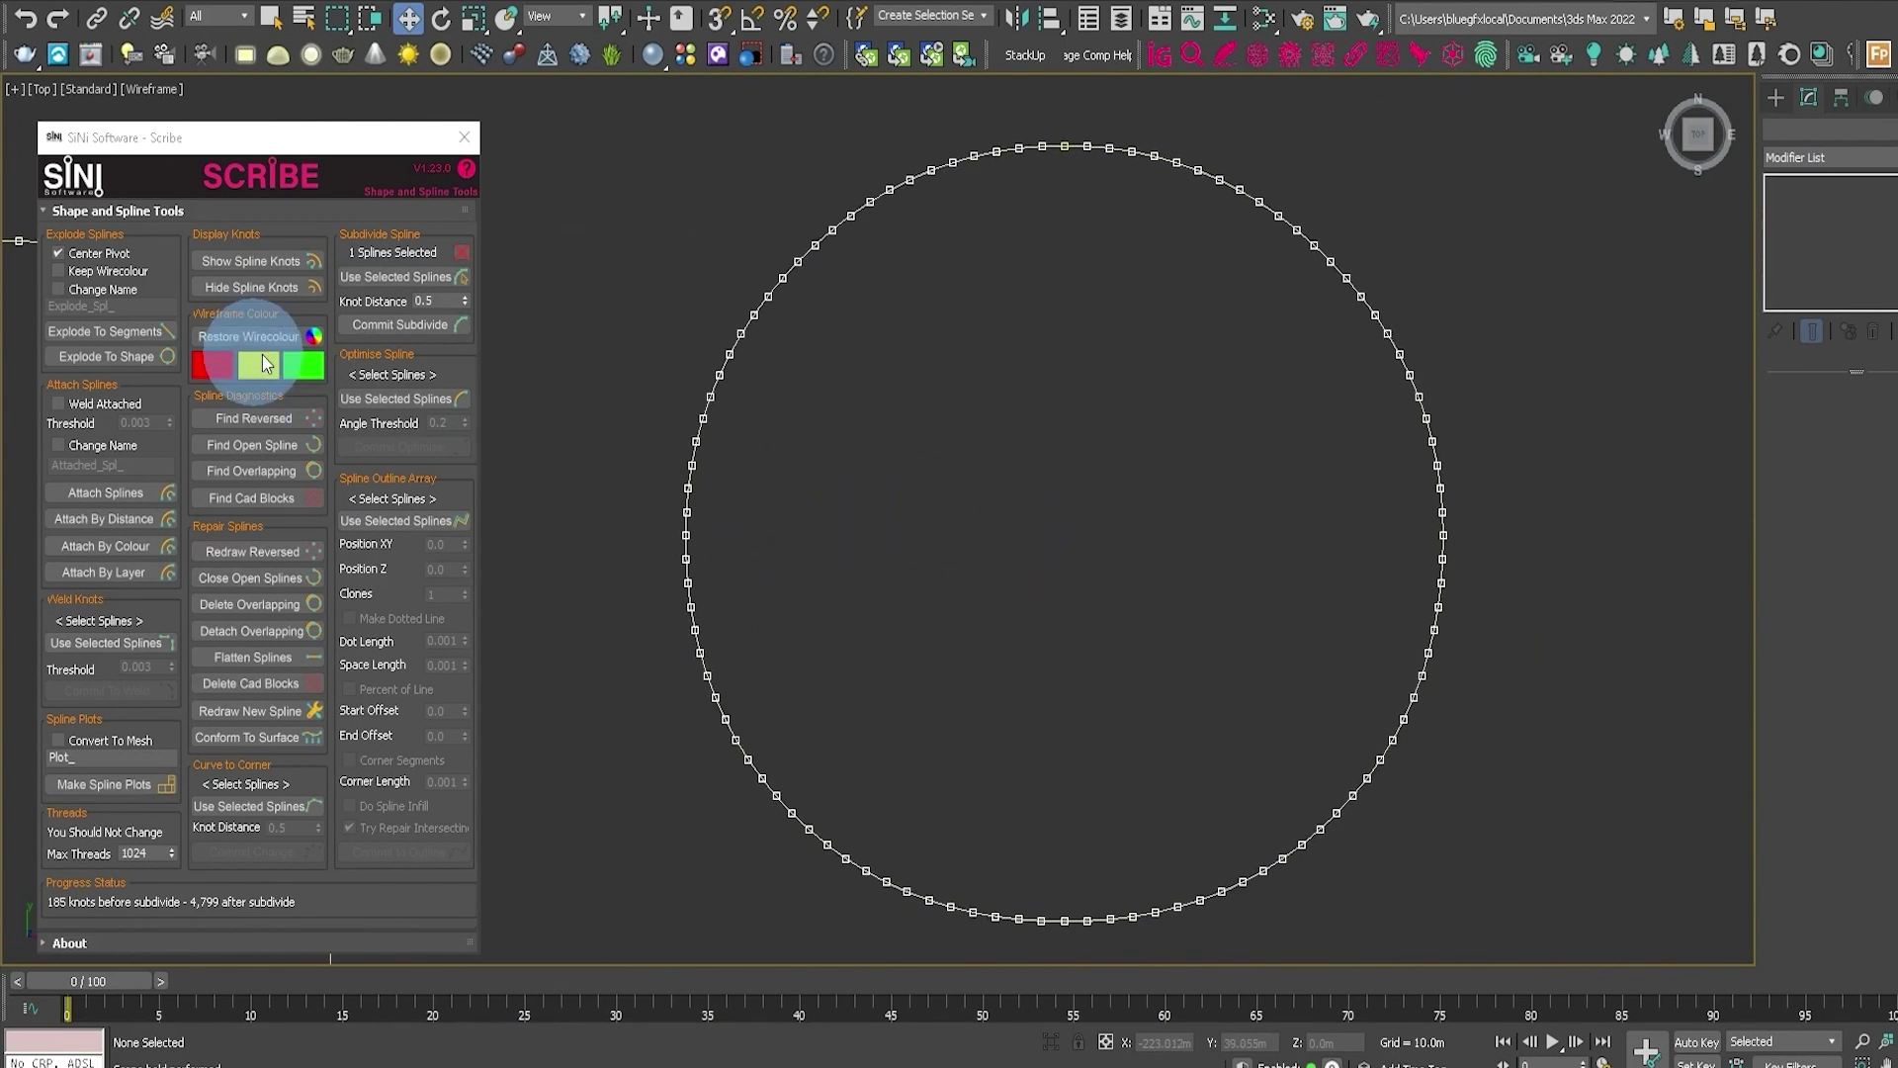
# Adjust the Knot Distance, settling at about 8.51 for 360 knots.
pyautogui.moveTo(465, 301); pyautogui.dragTo(460, 235)
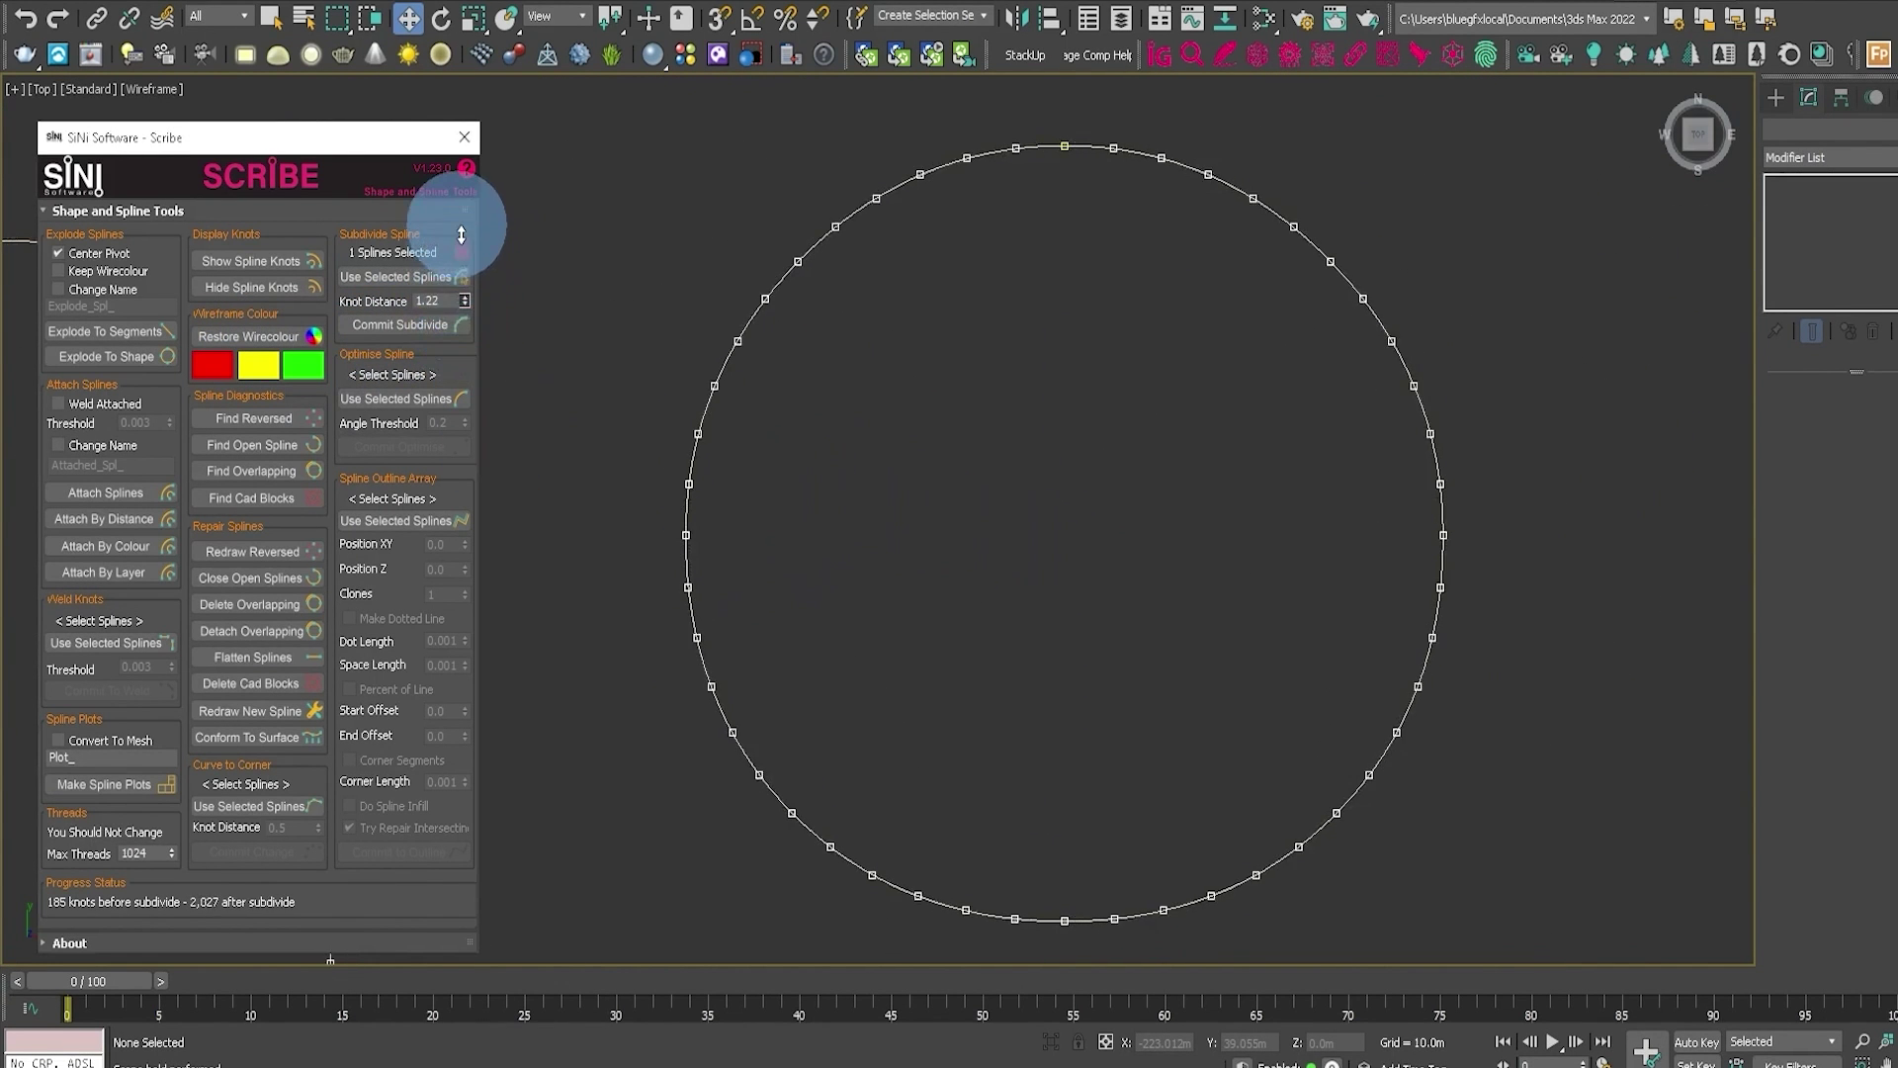
pyautogui.moveTo(472, 165)
pyautogui.mouseDown()
pyautogui.moveTo(461, 223)
pyautogui.moveTo(469, 144)
pyautogui.moveTo(461, 320)
pyautogui.moveTo(474, 198)
pyautogui.mouseUp()
pyautogui.scroll(-4, 902, 441)
pyautogui.scroll(-1, 940, 364)
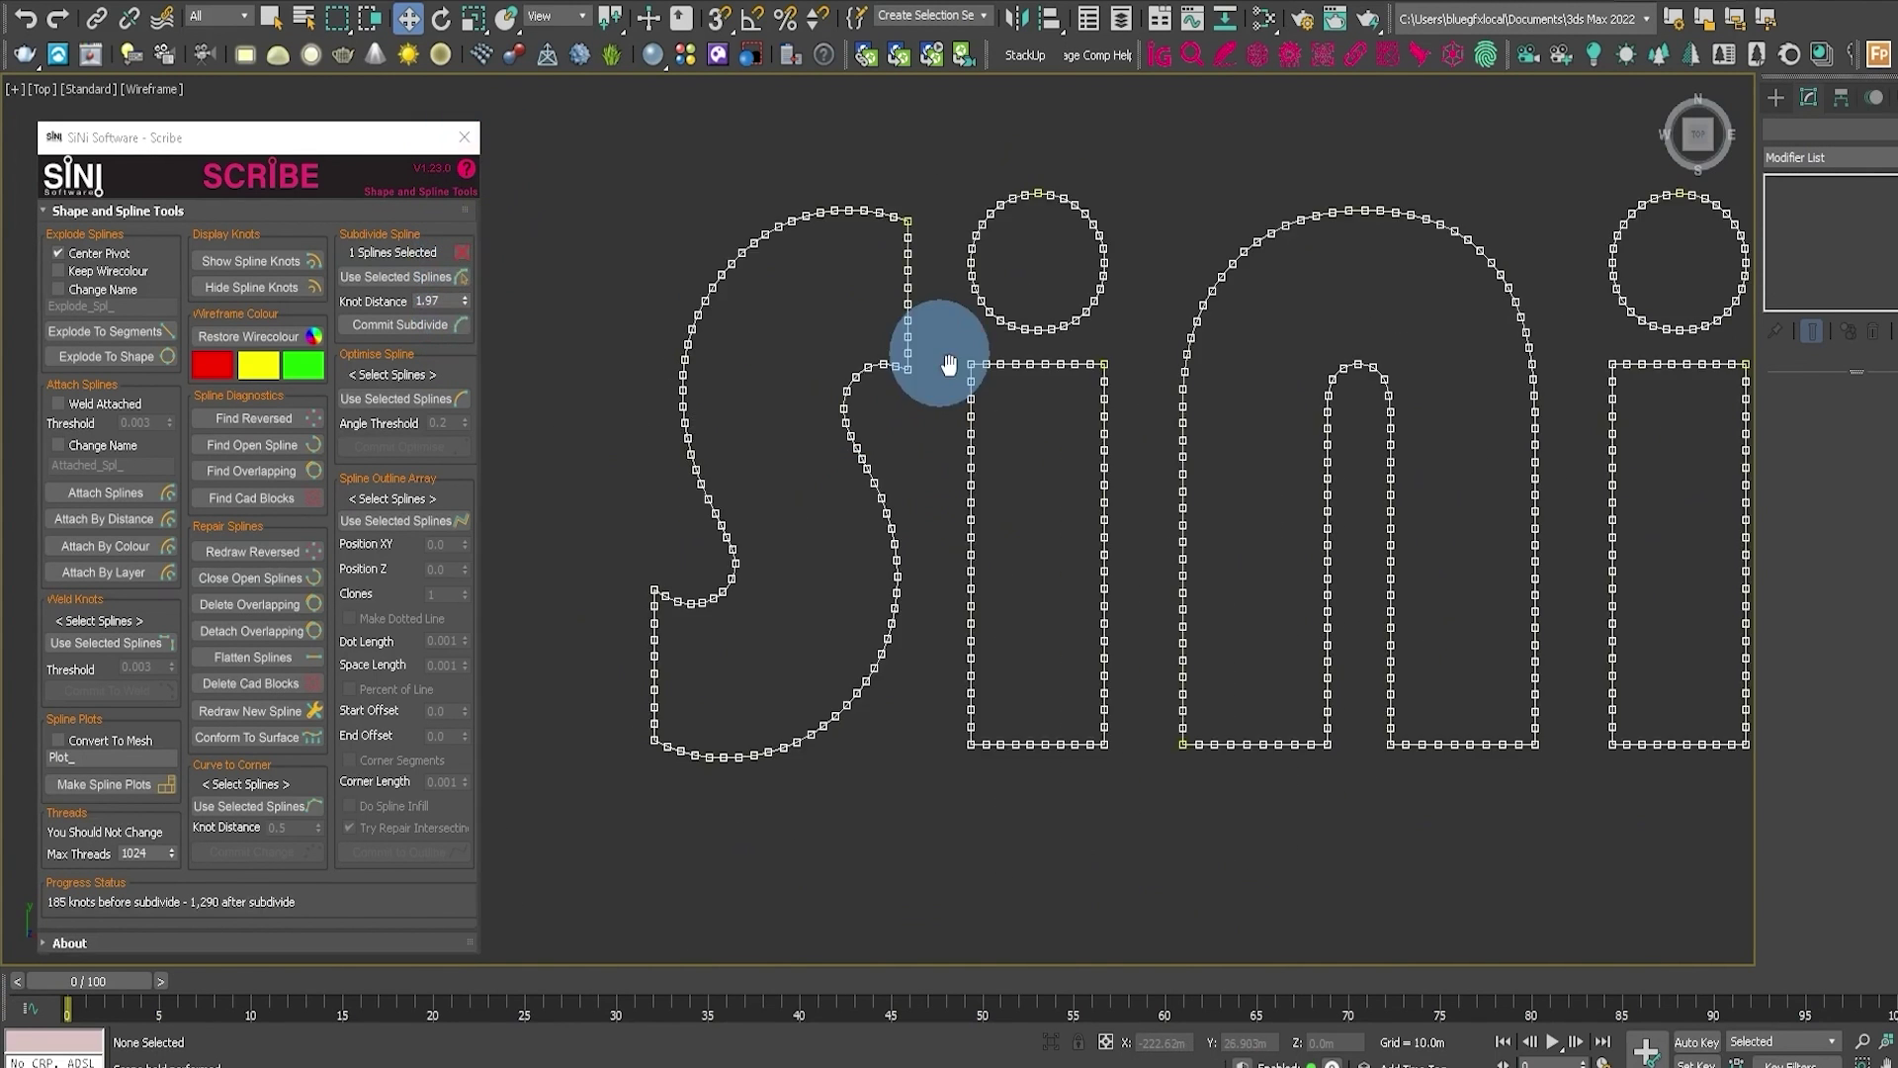
pyautogui.scroll(1, 857, 406)
pyautogui.moveTo(468, 308)
pyautogui.mouseDown()
pyautogui.moveTo(500, 64)
pyautogui.moveTo(508, 999)
pyautogui.moveTo(549, 584)
pyautogui.moveTo(526, 717)
pyautogui.mouseUp()
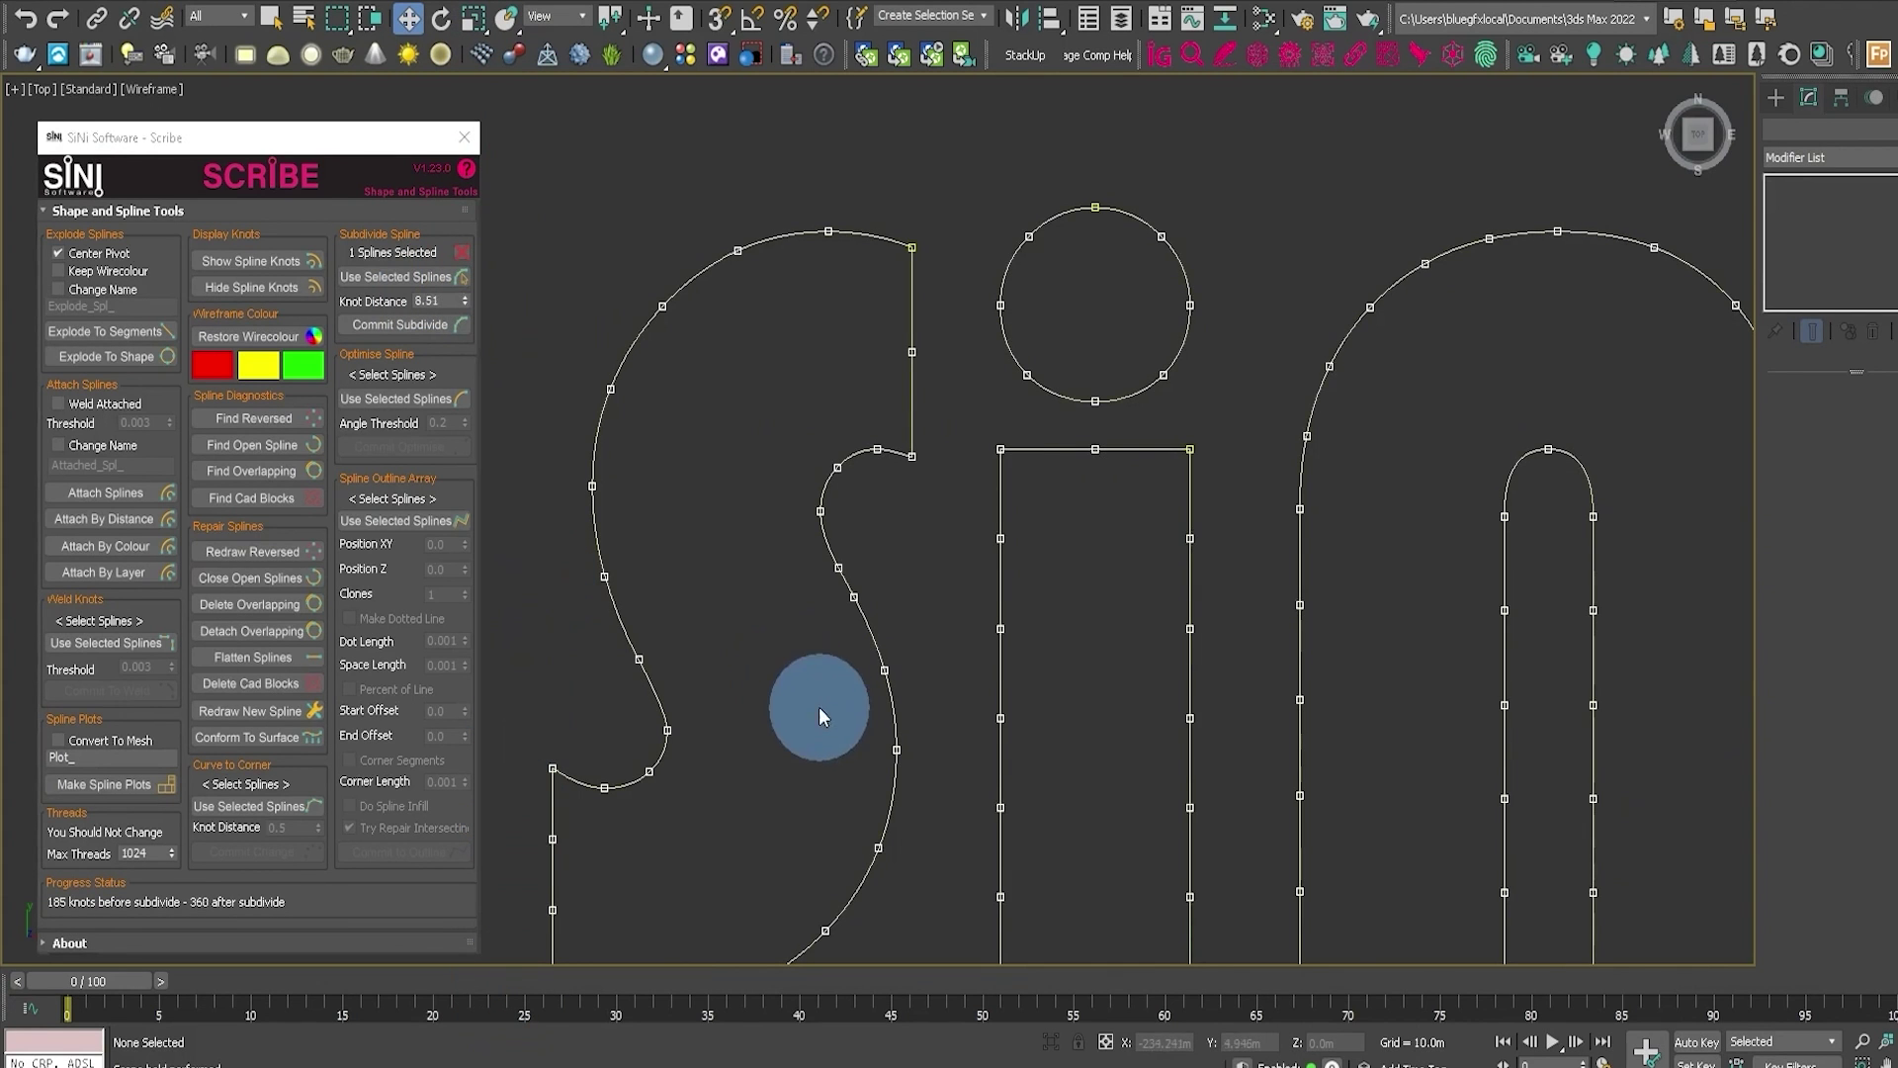
pyautogui.scroll(-2, 789, 573)
pyautogui.scroll(-2, 1145, 606)
pyautogui.scroll(1, 497, 420)
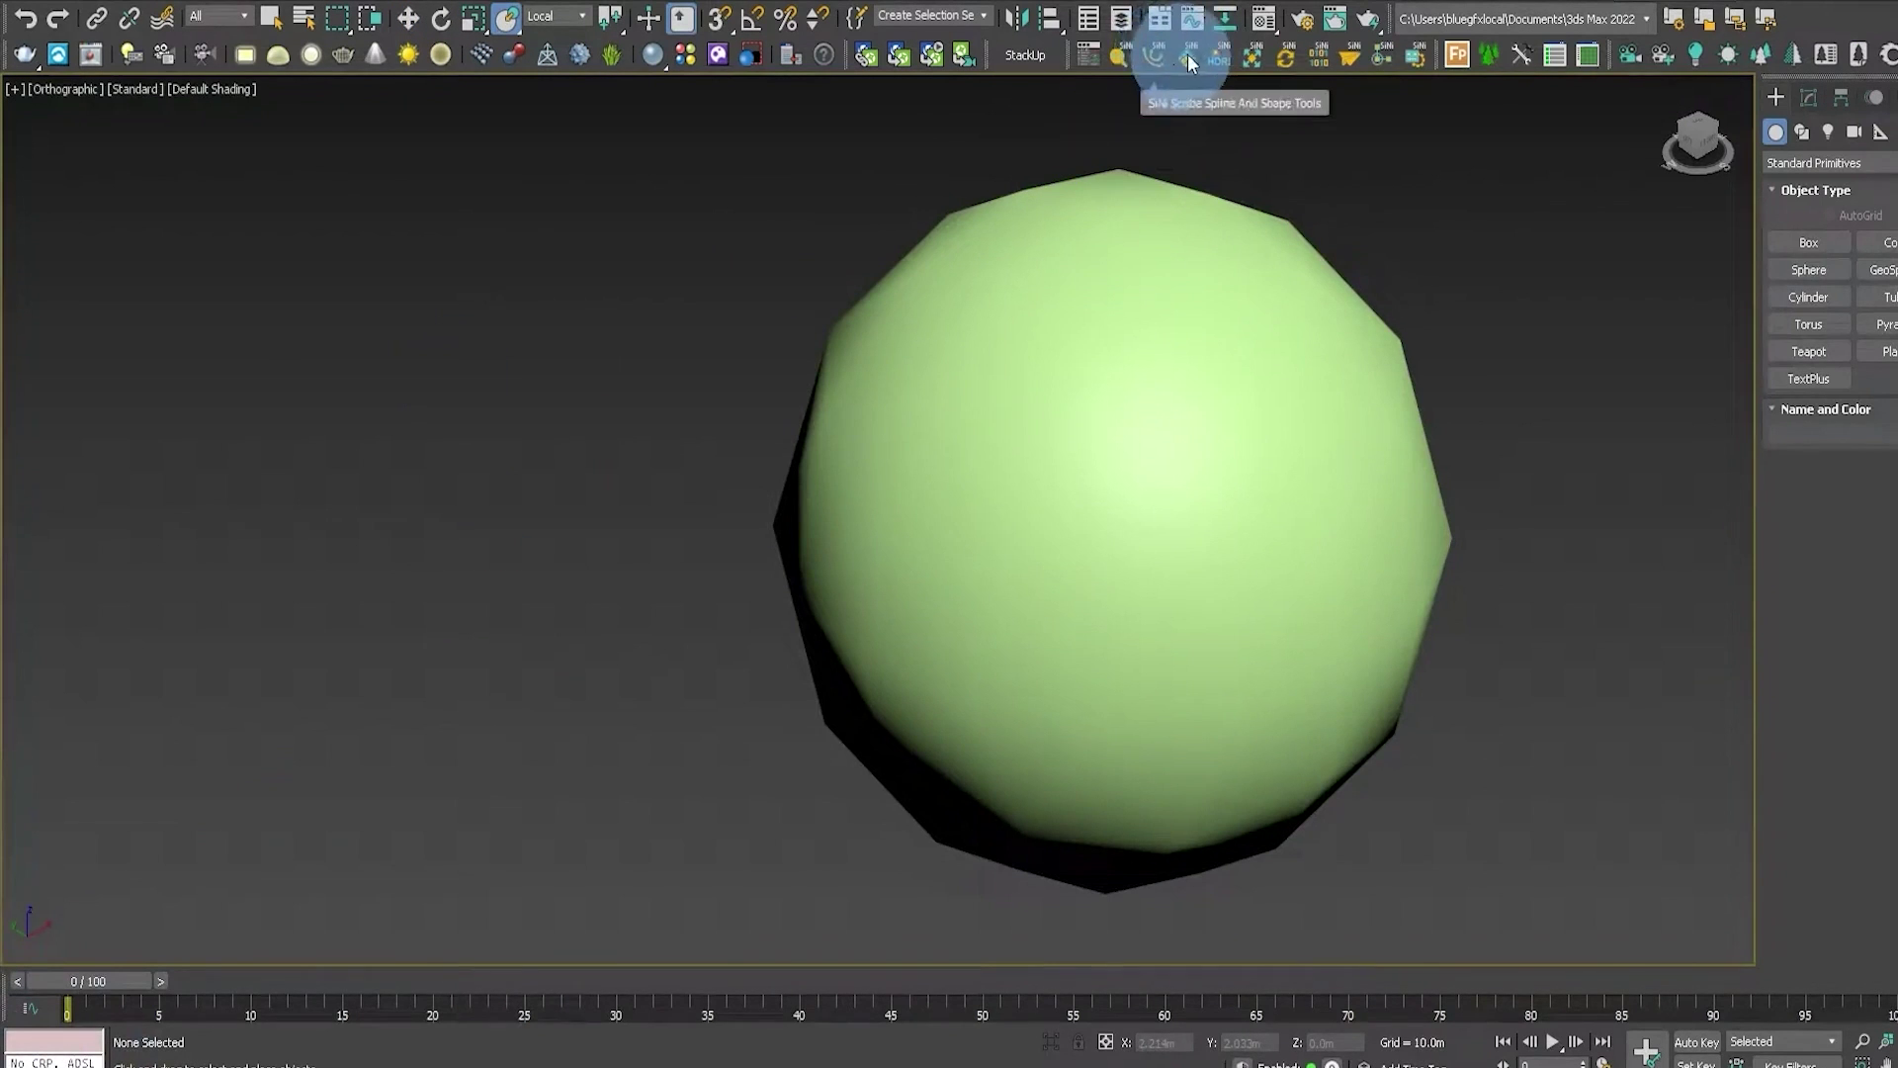
# Explode the sphere into 128 separate faces and select them all.
pyautogui.click(1190, 62)
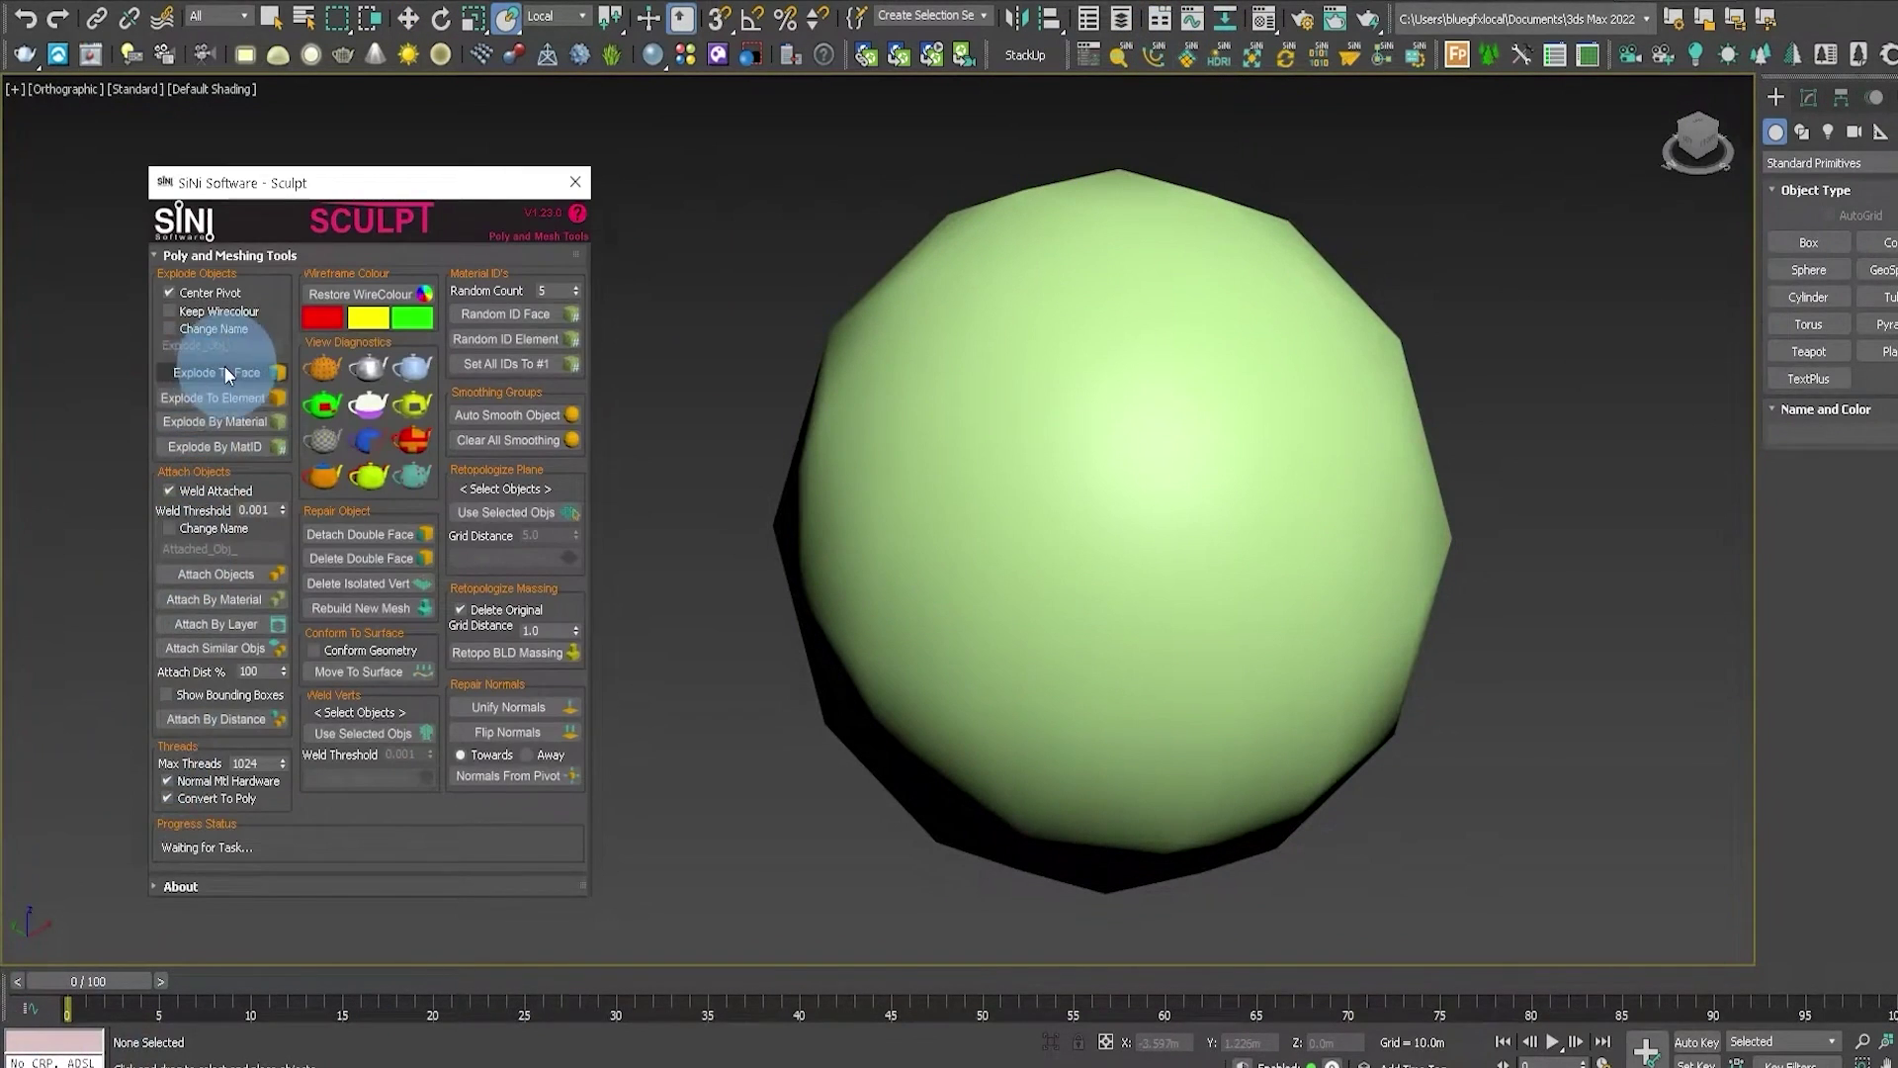
pyautogui.click(197, 373)
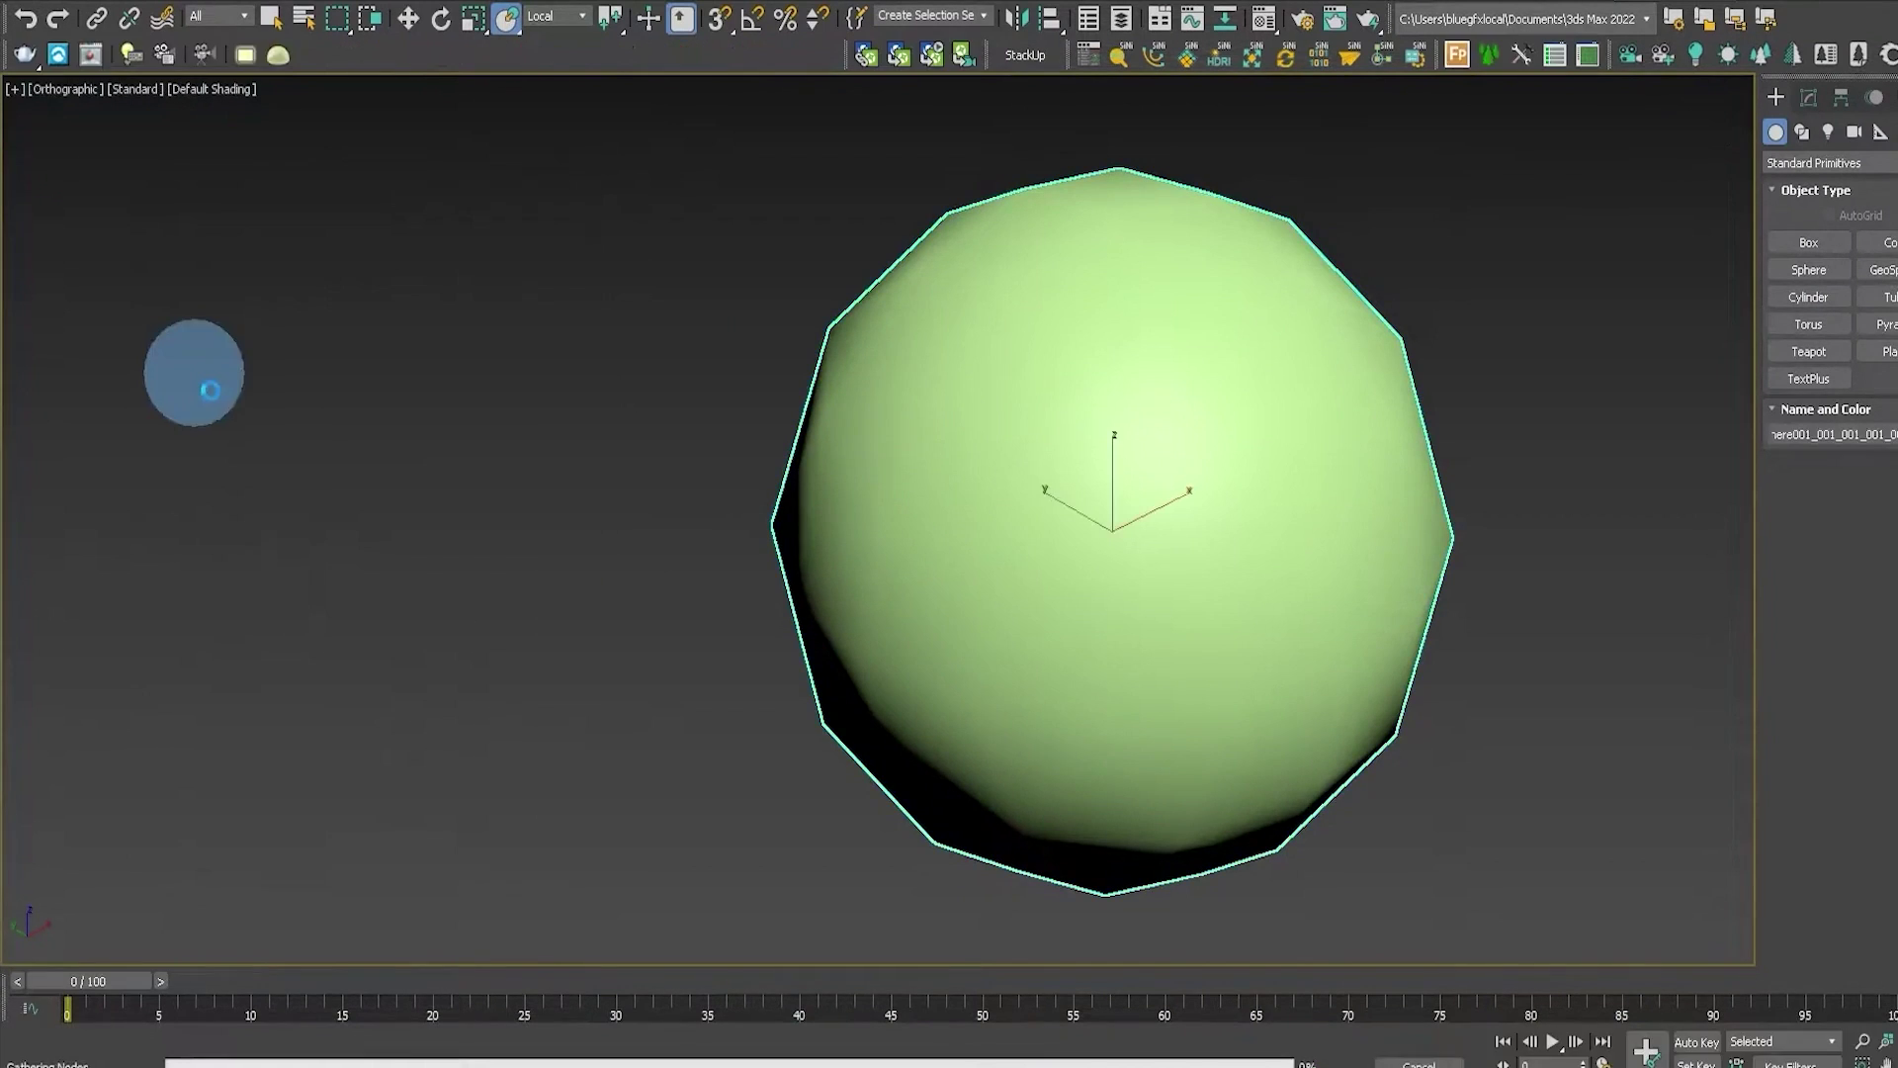
pyautogui.click(982, 585)
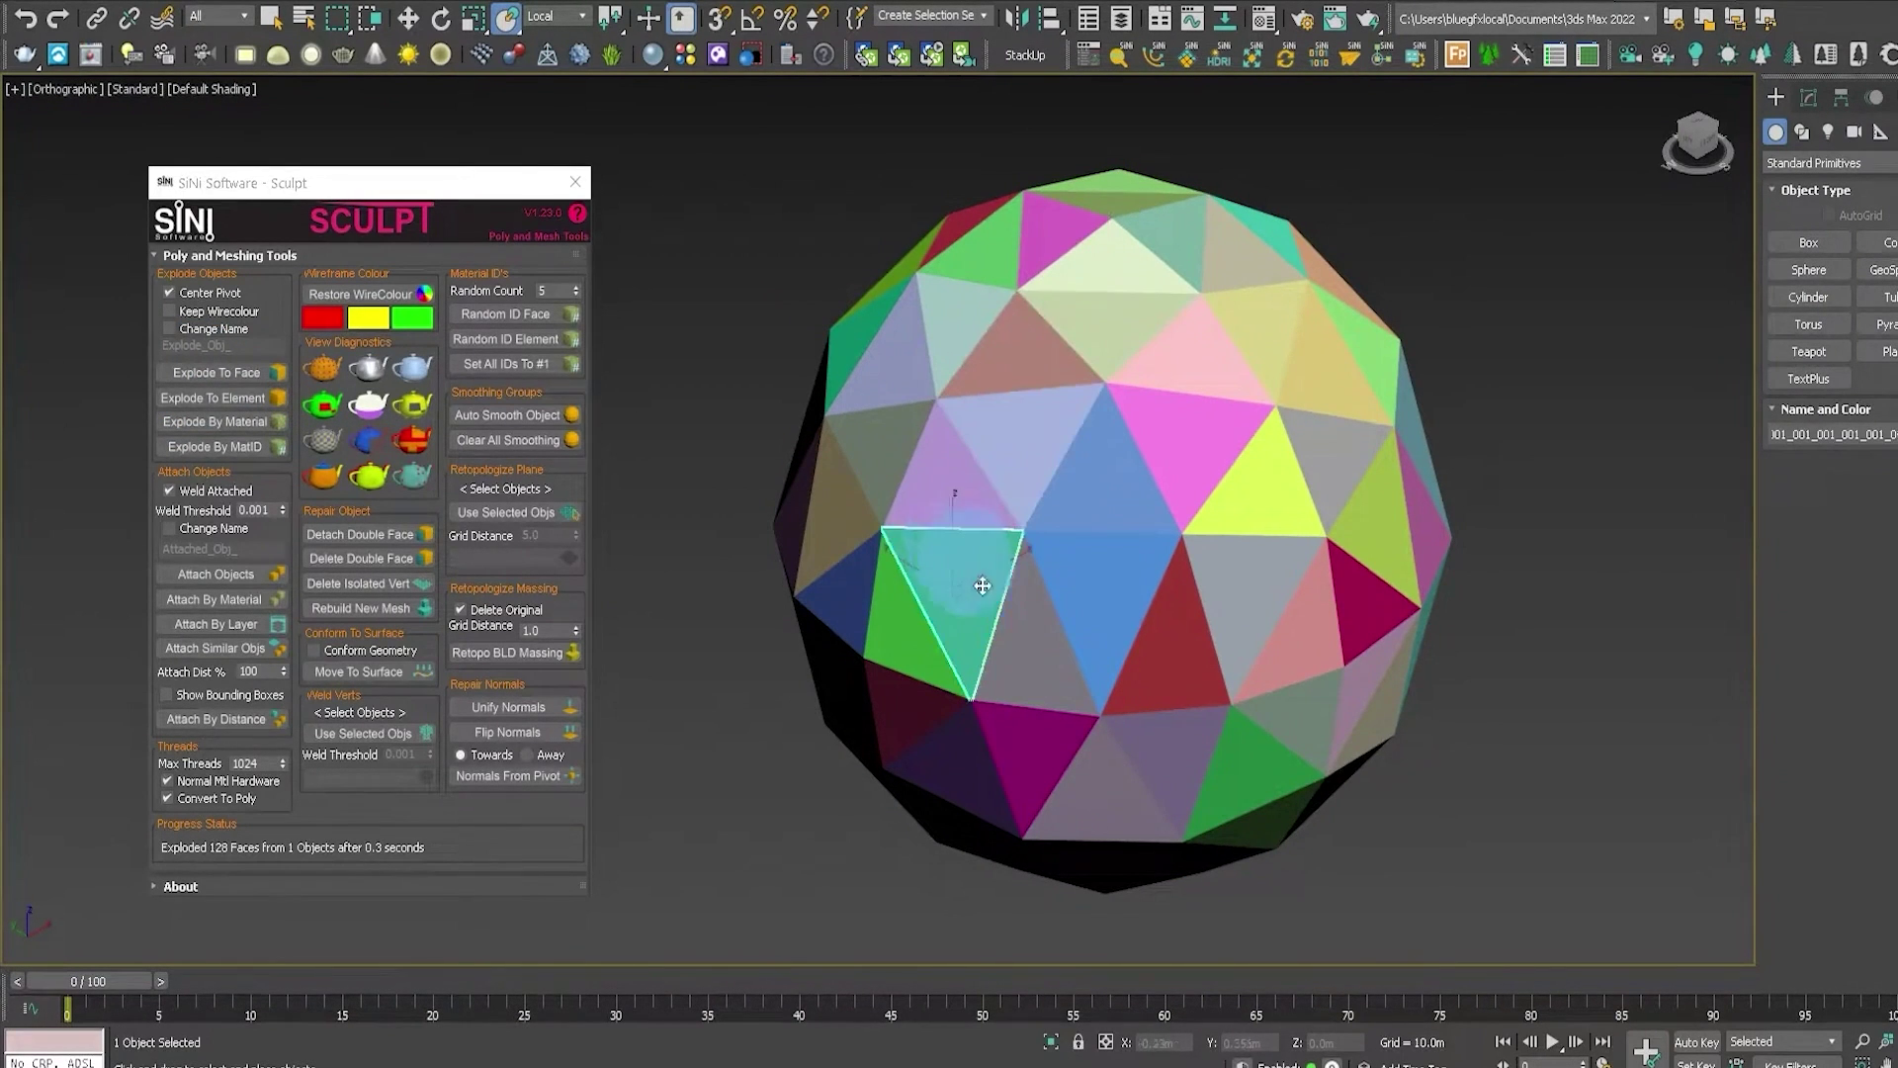
pyautogui.moveTo(692, 146); pyautogui.dragTo(1535, 919)
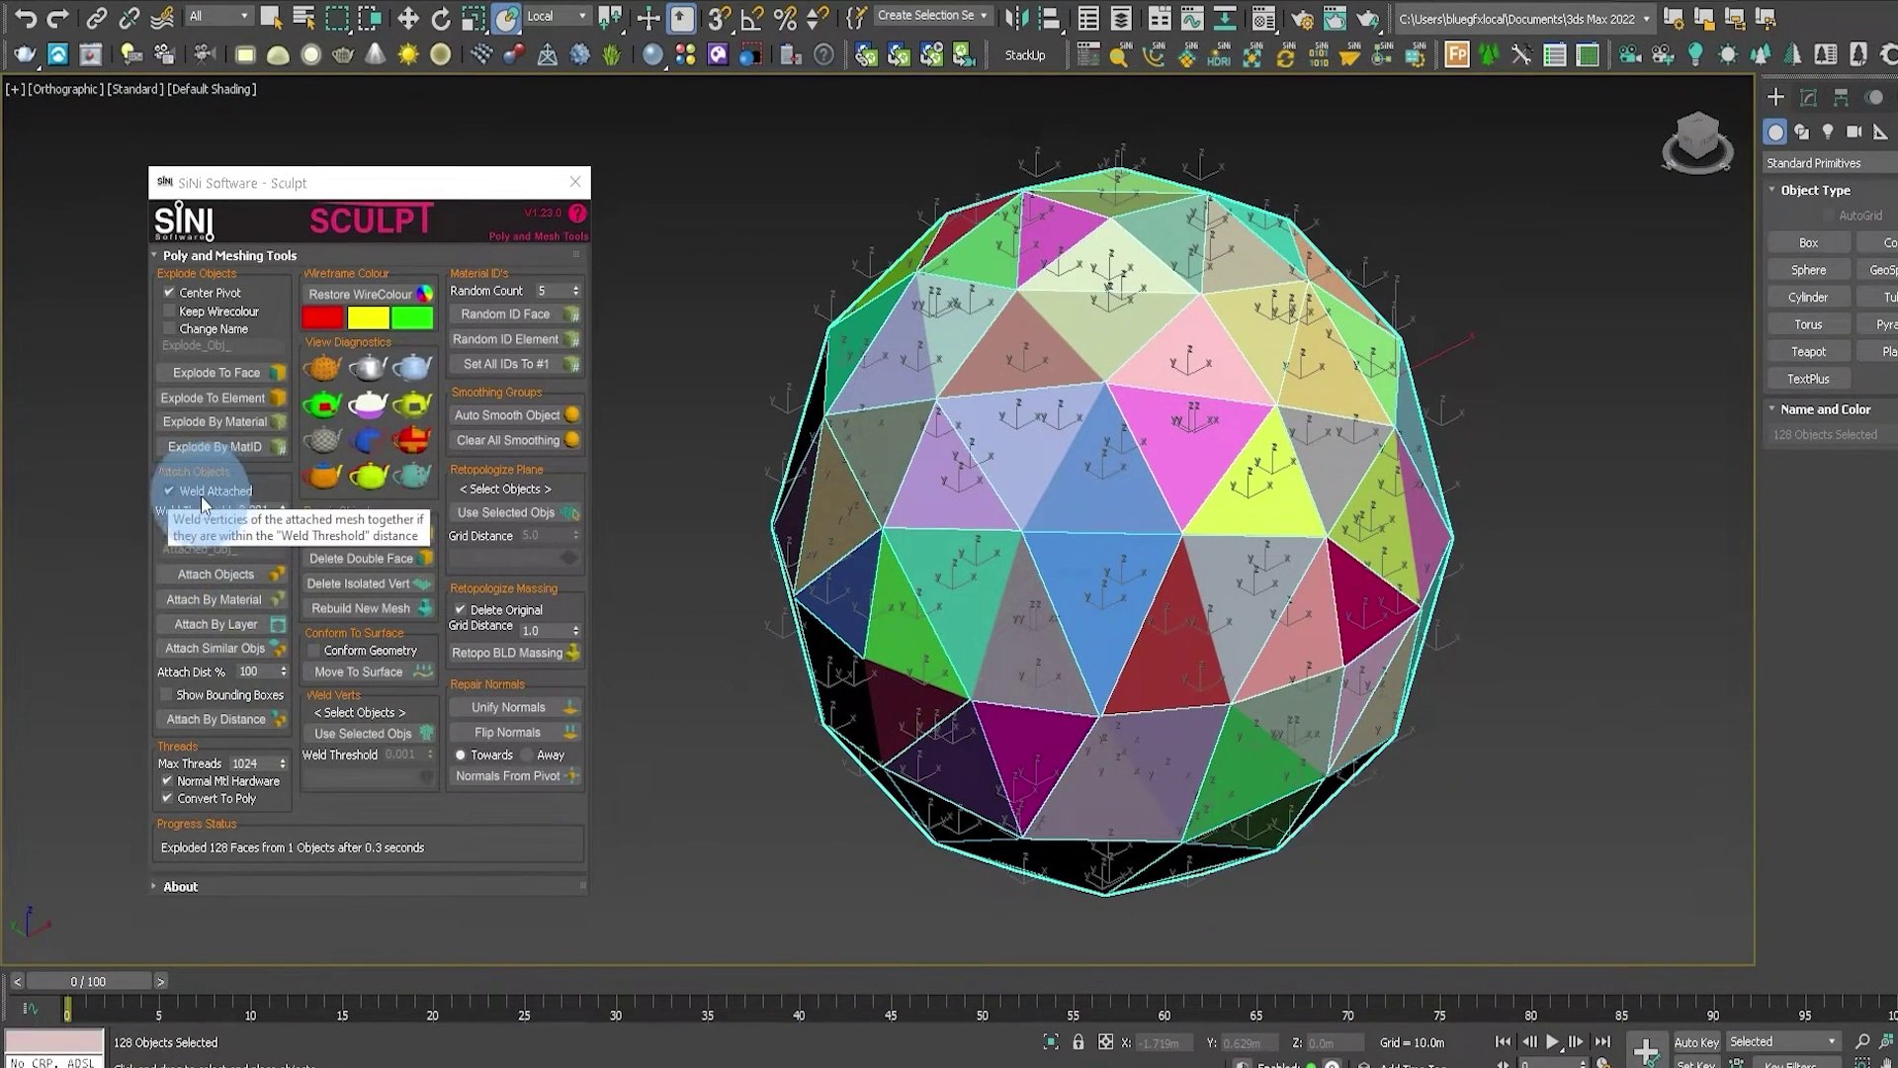
# Reattach the faces into one mesh, clear then auto-smooth it, and explode it again.
pyautogui.click(210, 574)
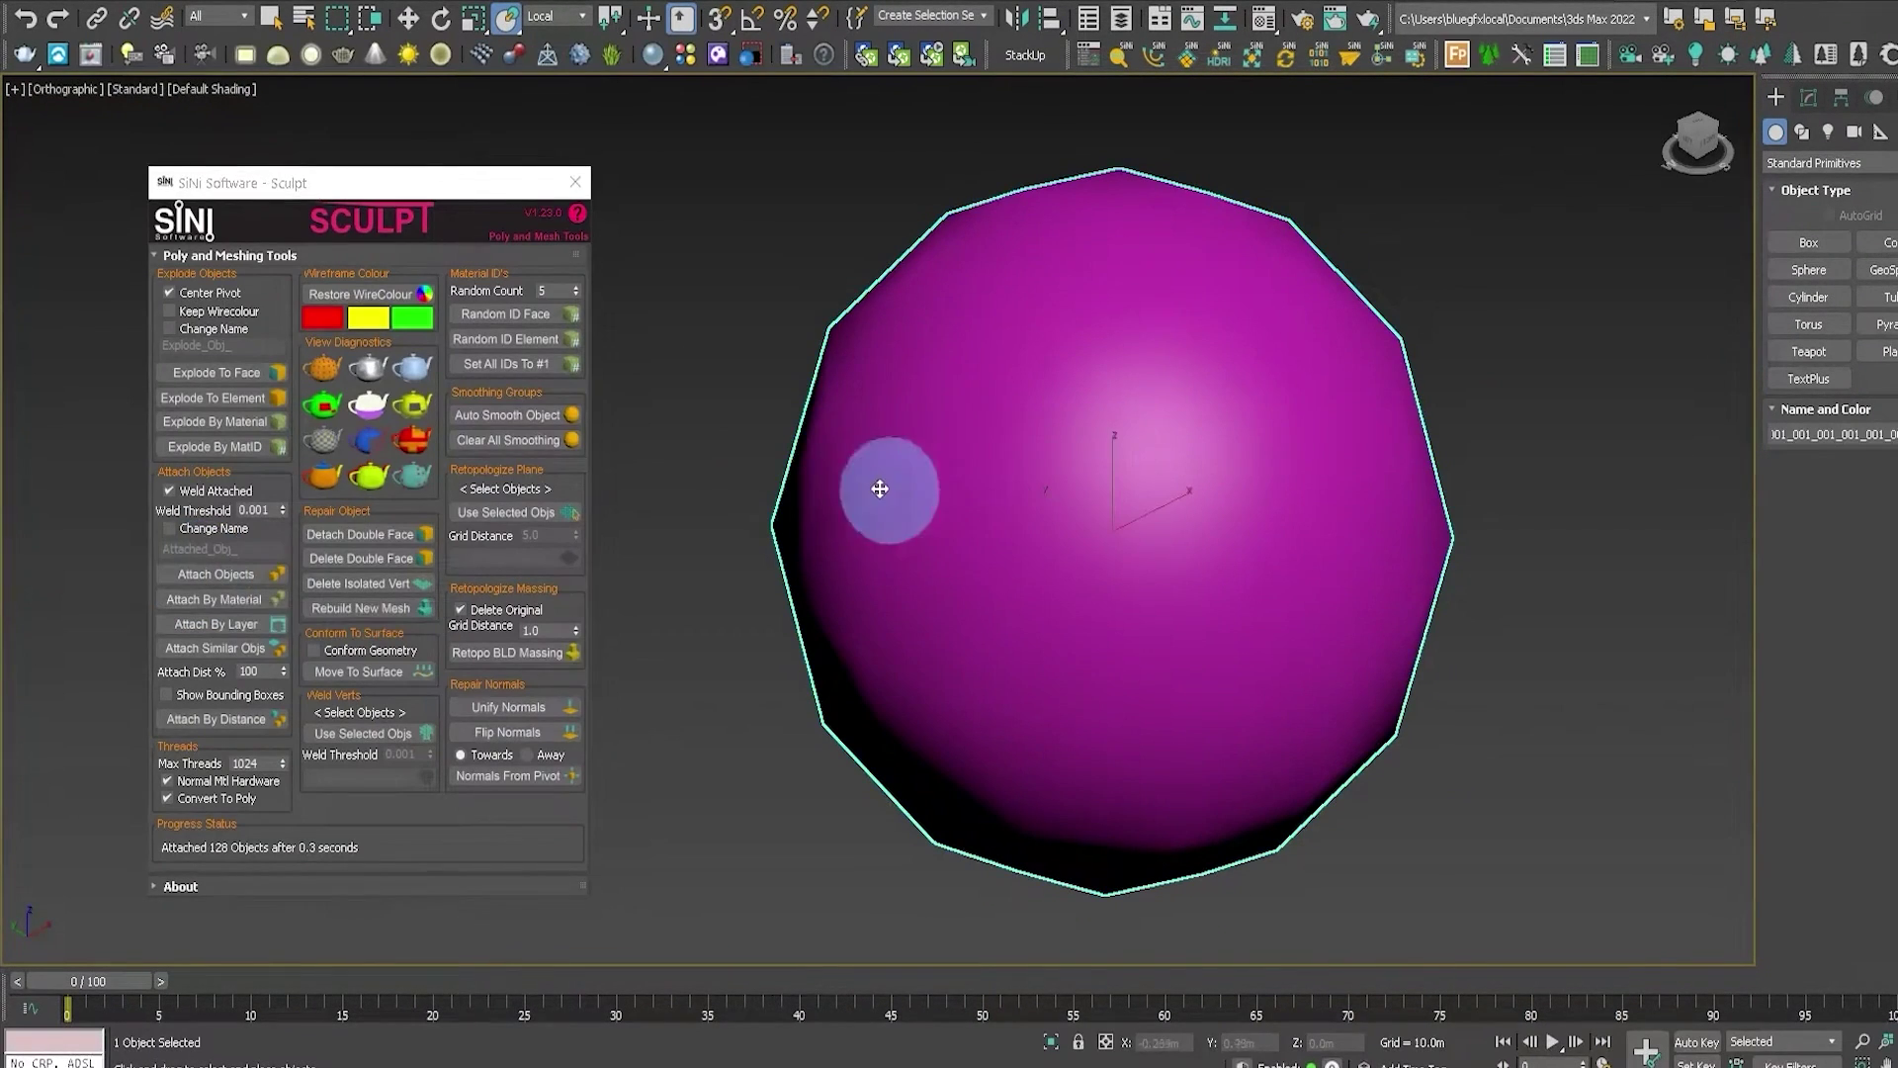
pyautogui.click(508, 439)
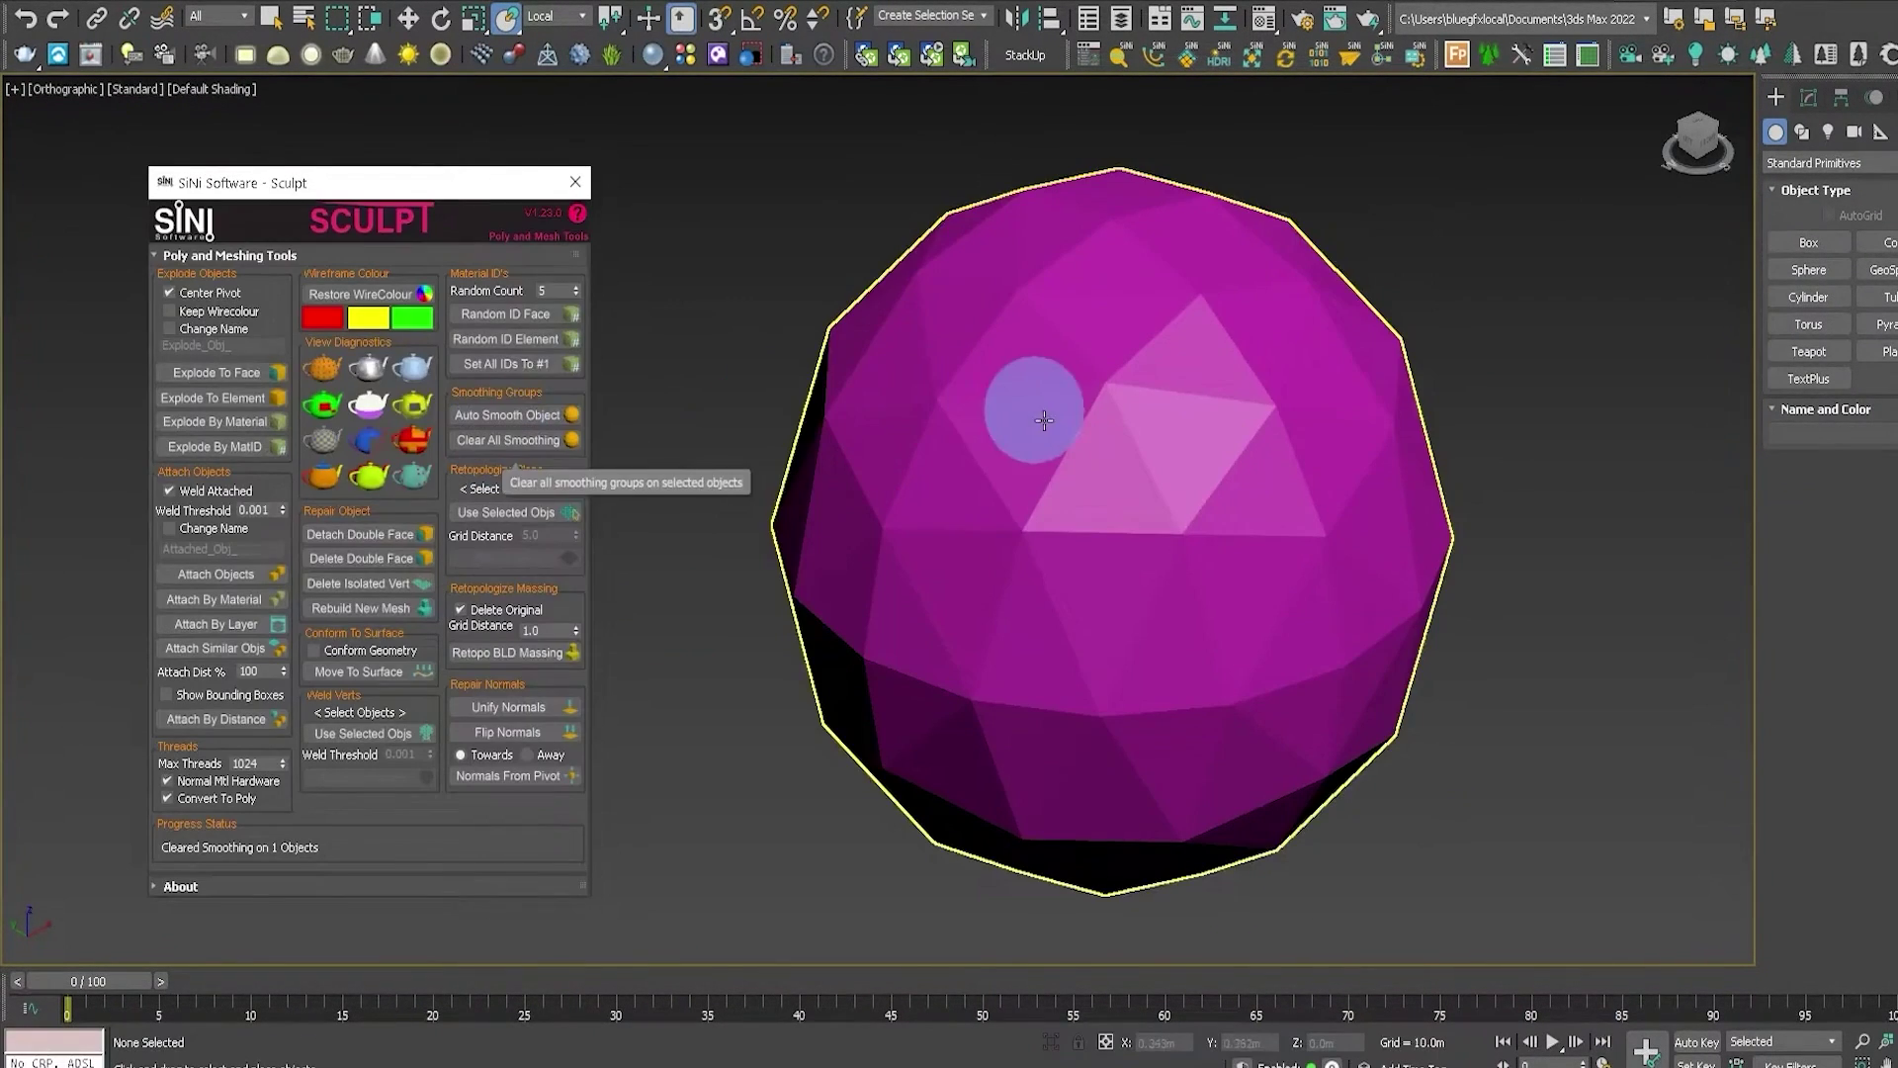
pyautogui.click(489, 406)
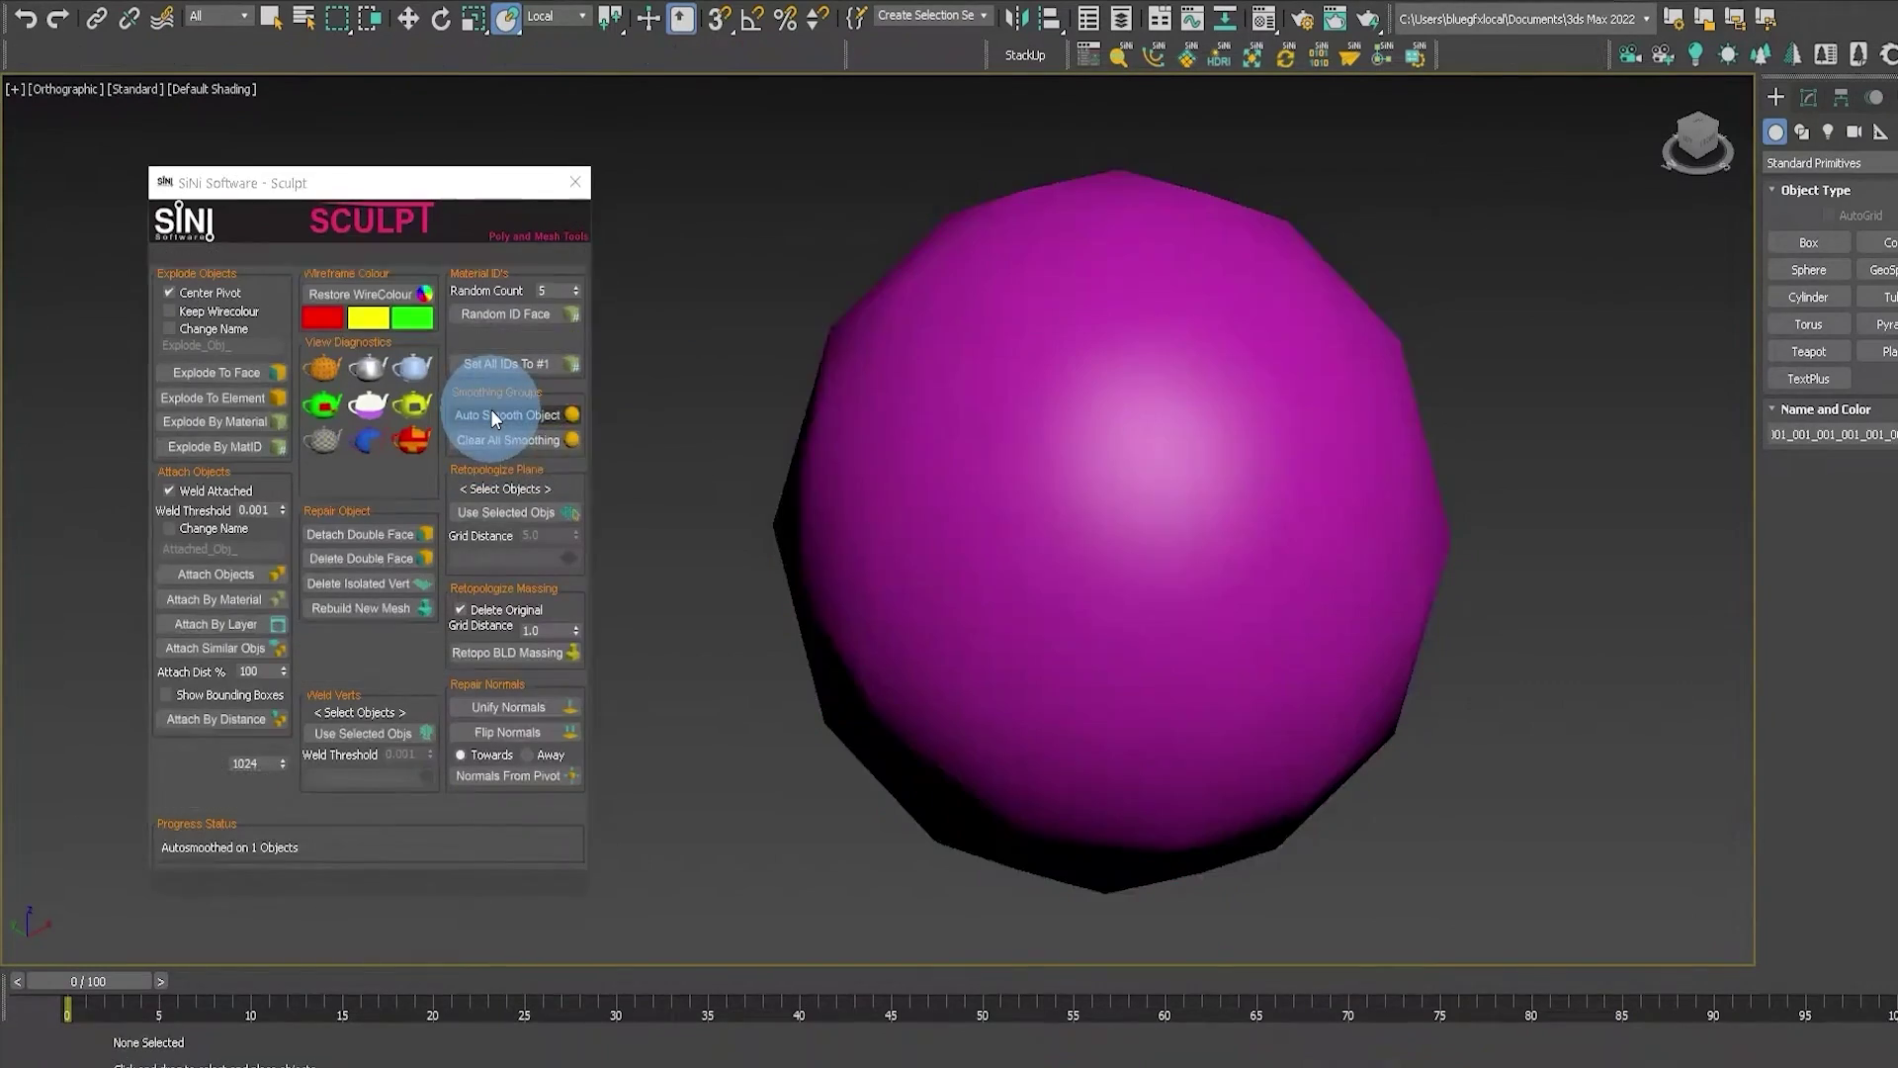
pyautogui.click(209, 376)
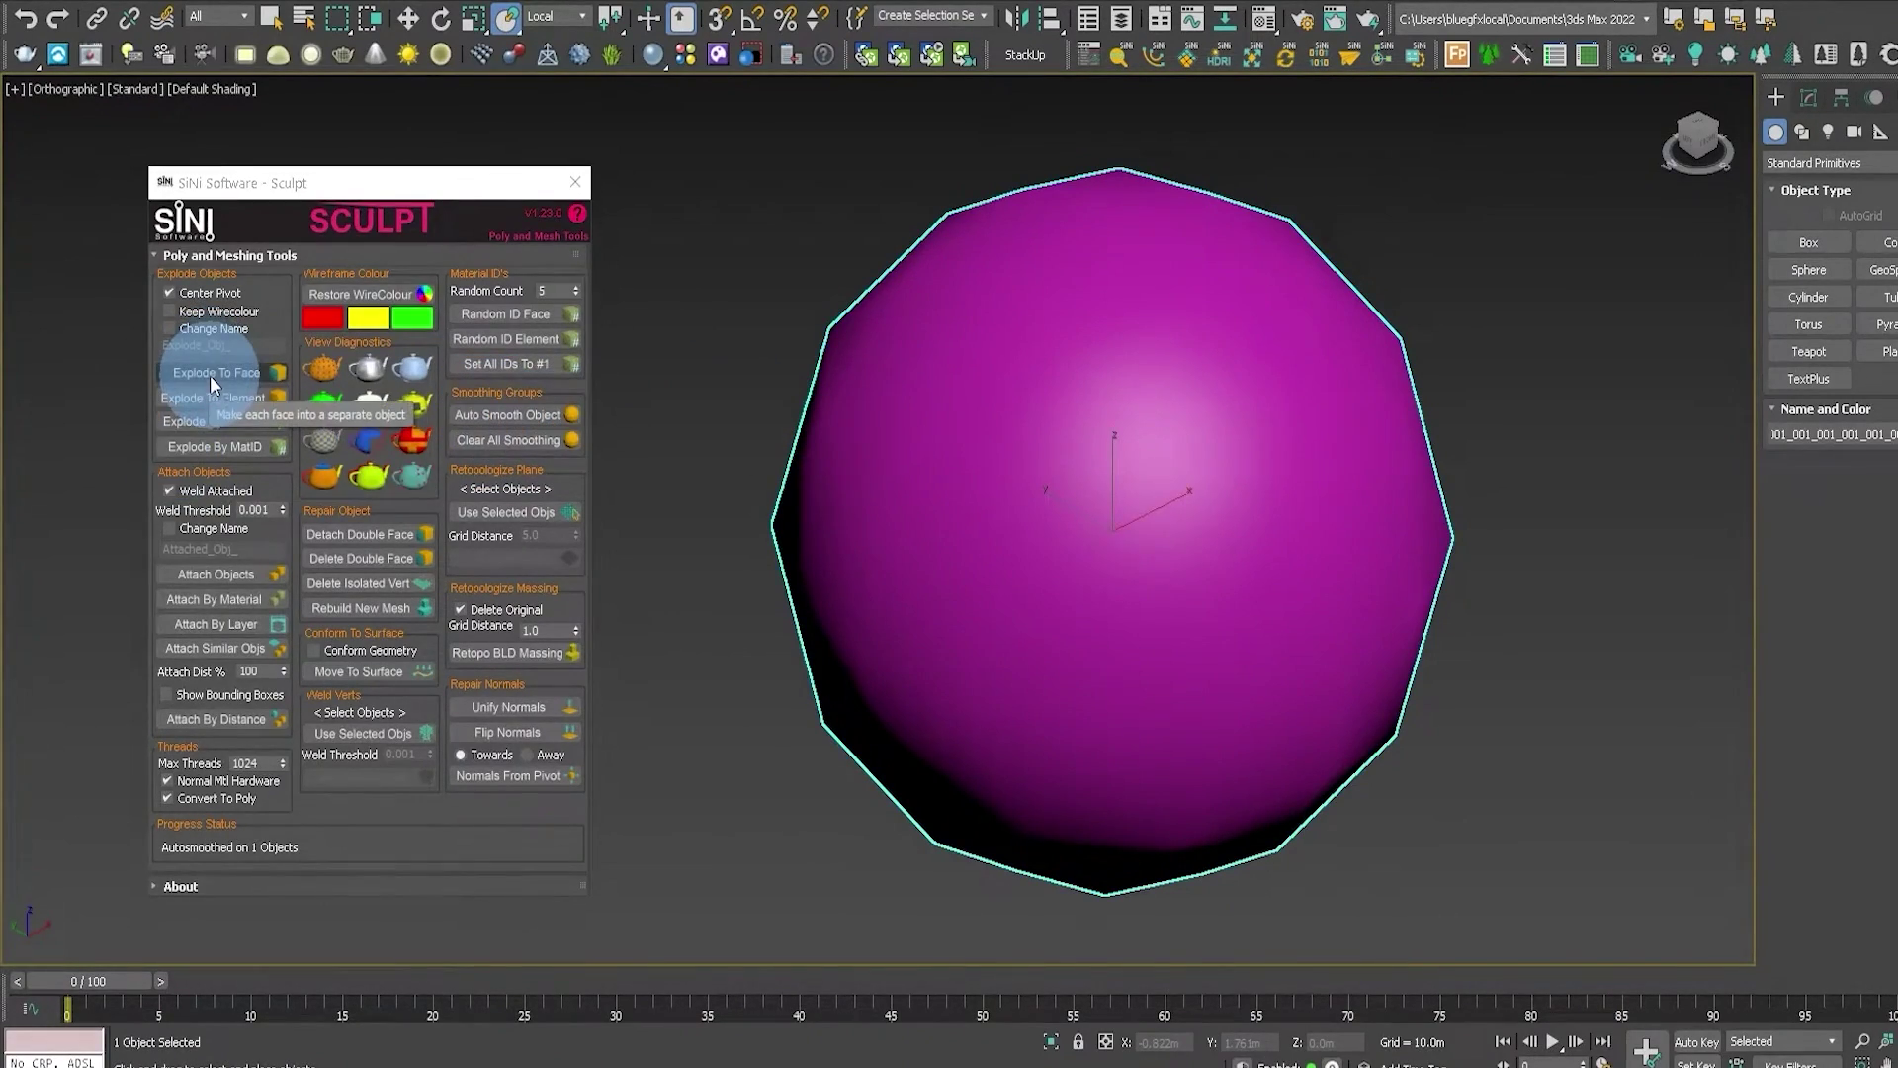
pyautogui.moveTo(715, 140); pyautogui.dragTo(1552, 923)
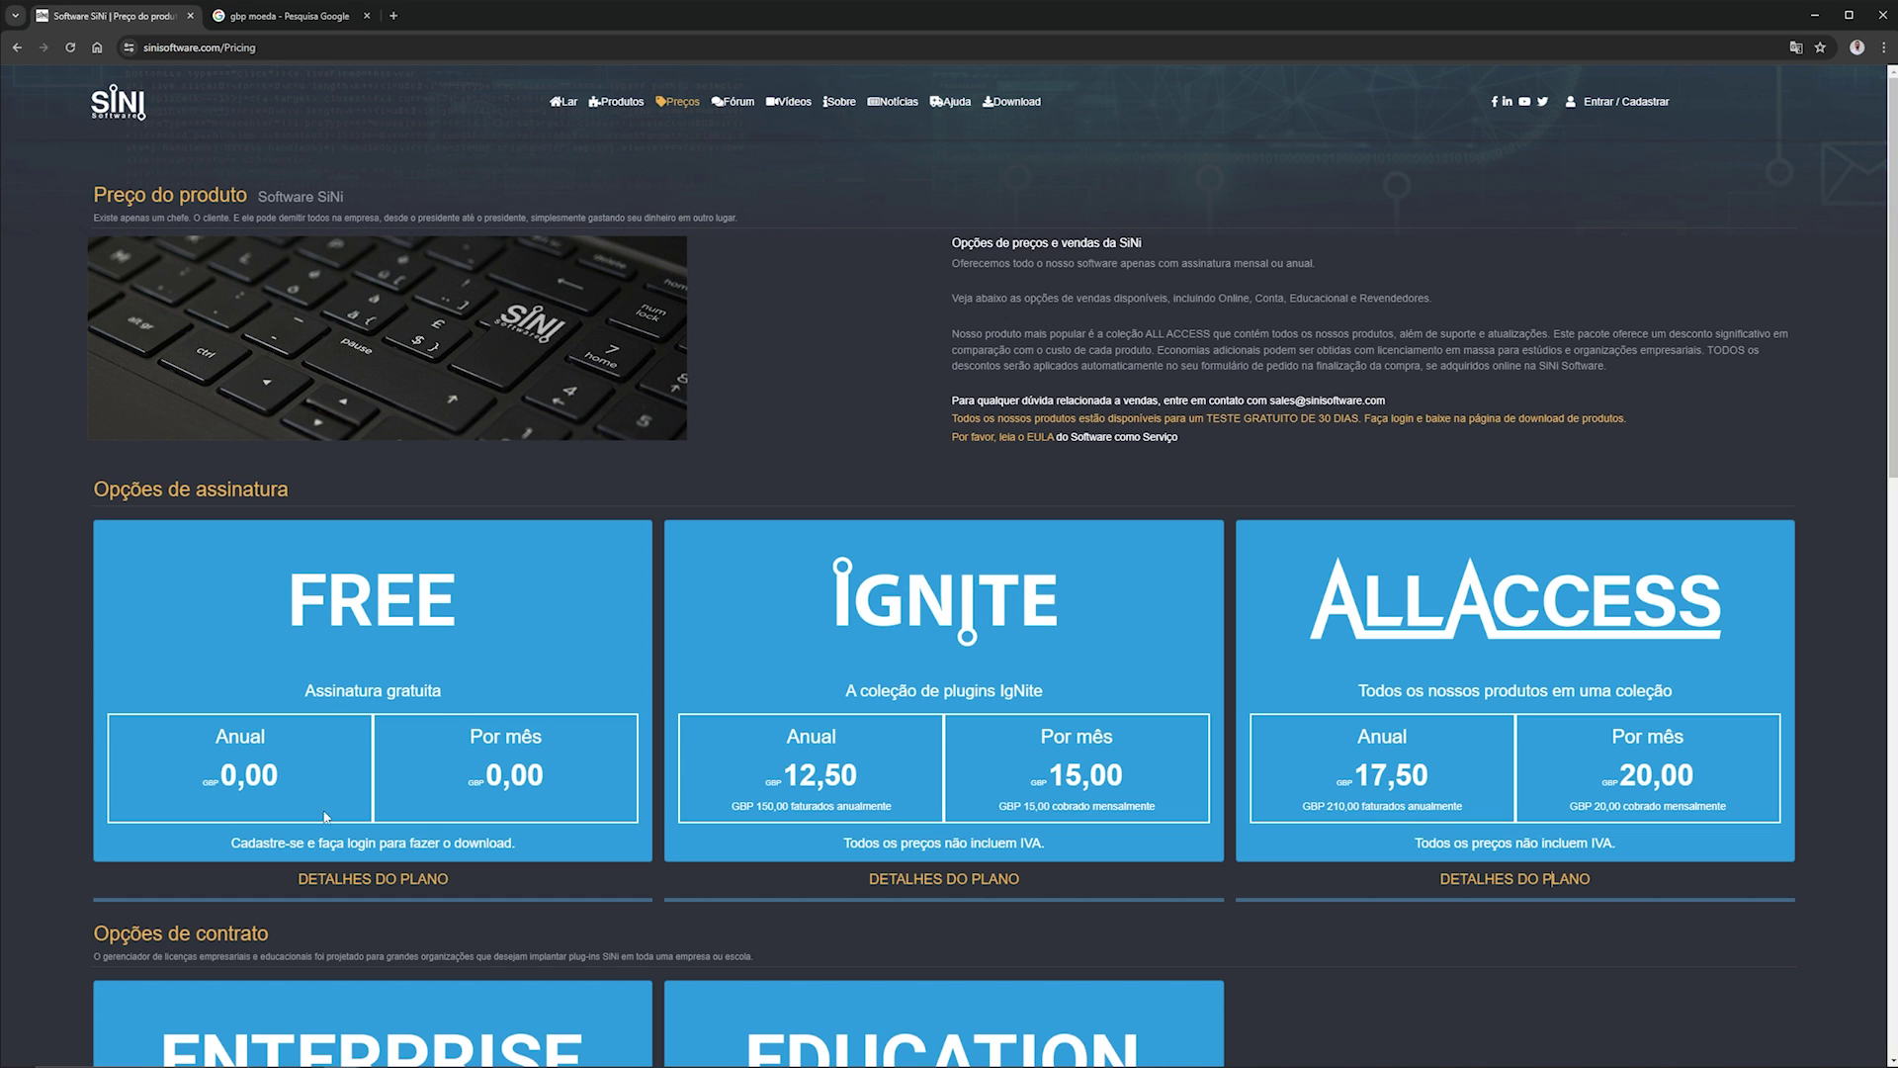
# Expand the FREE and IGNITE plan details to show IgNite's included software list.
pyautogui.click(389, 889)
pyautogui.scroll(-2, 480, 845)
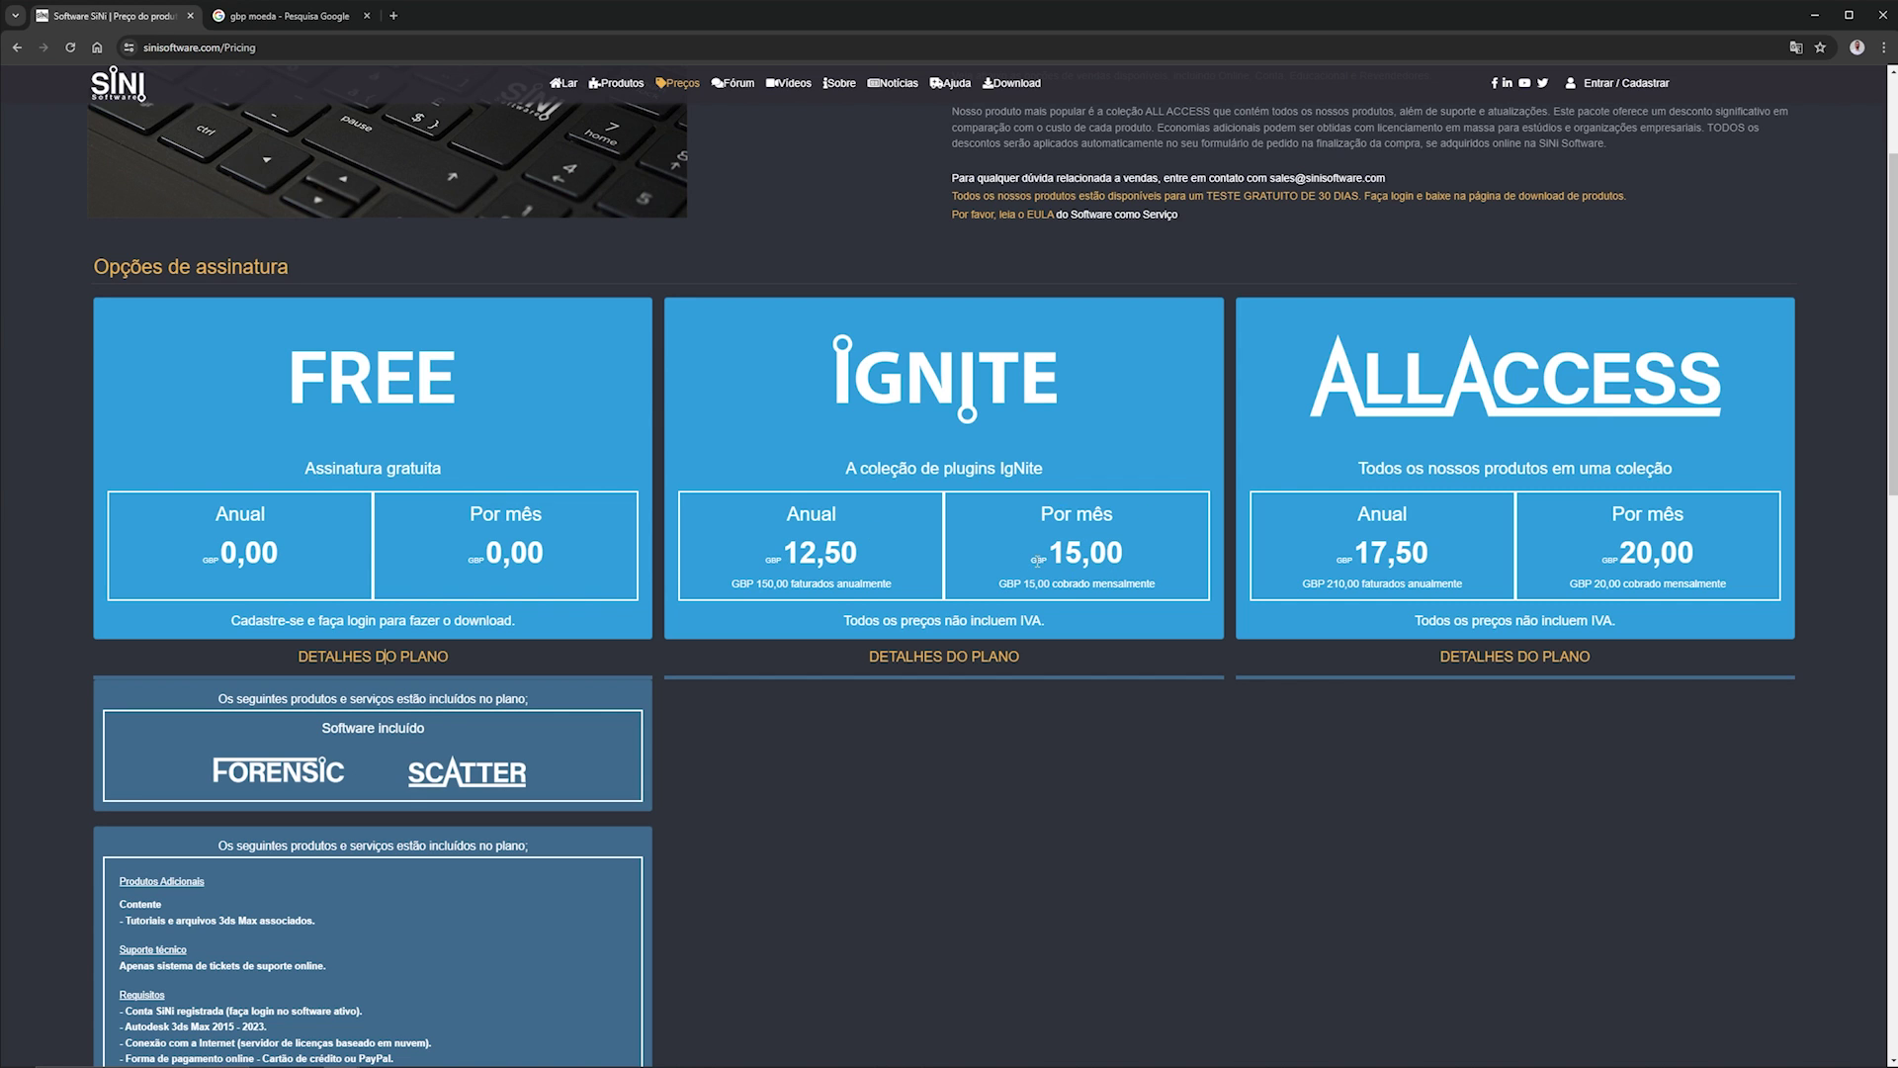
pyautogui.click(960, 656)
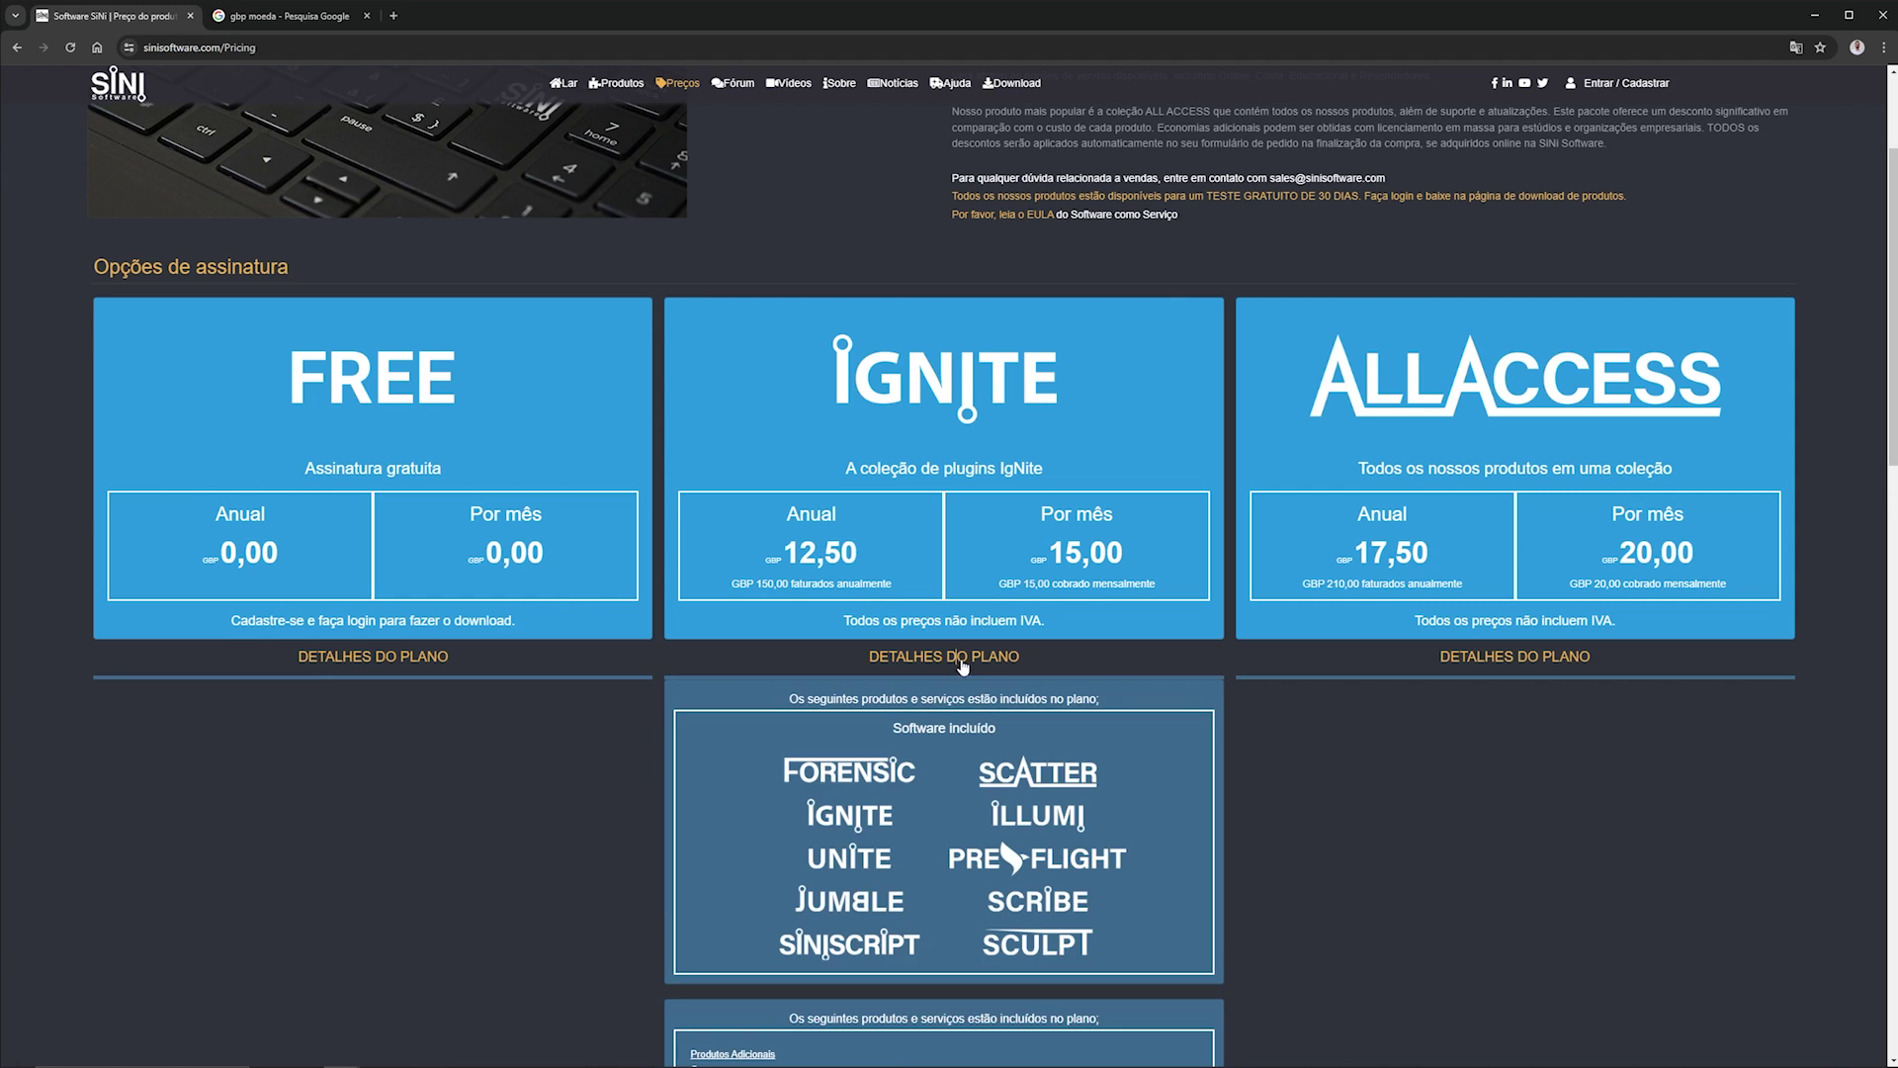
pyautogui.scroll(-2, 950, 547)
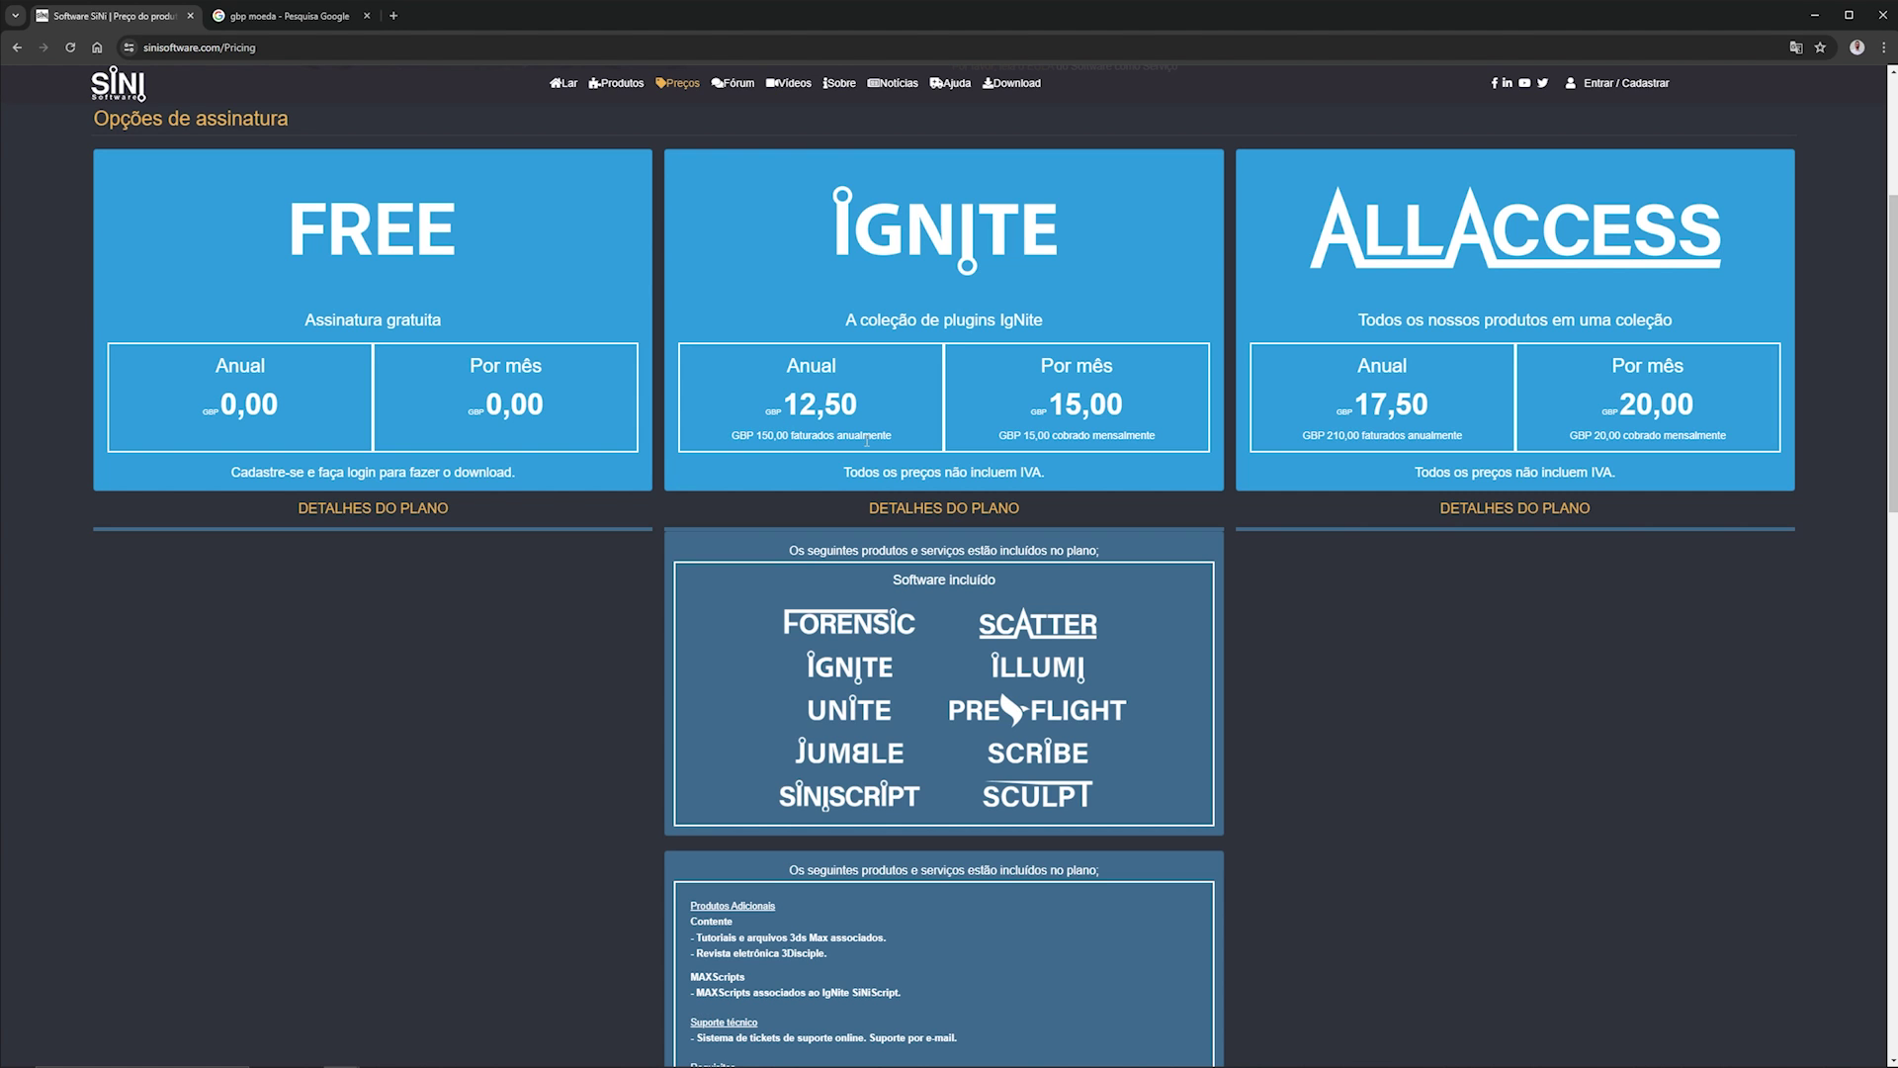
pyautogui.click(281, 17)
# Read the 12,5 GBP to 79,23 reais conversion, then view the Enterprise and Education options.
pyautogui.click(199, 407)
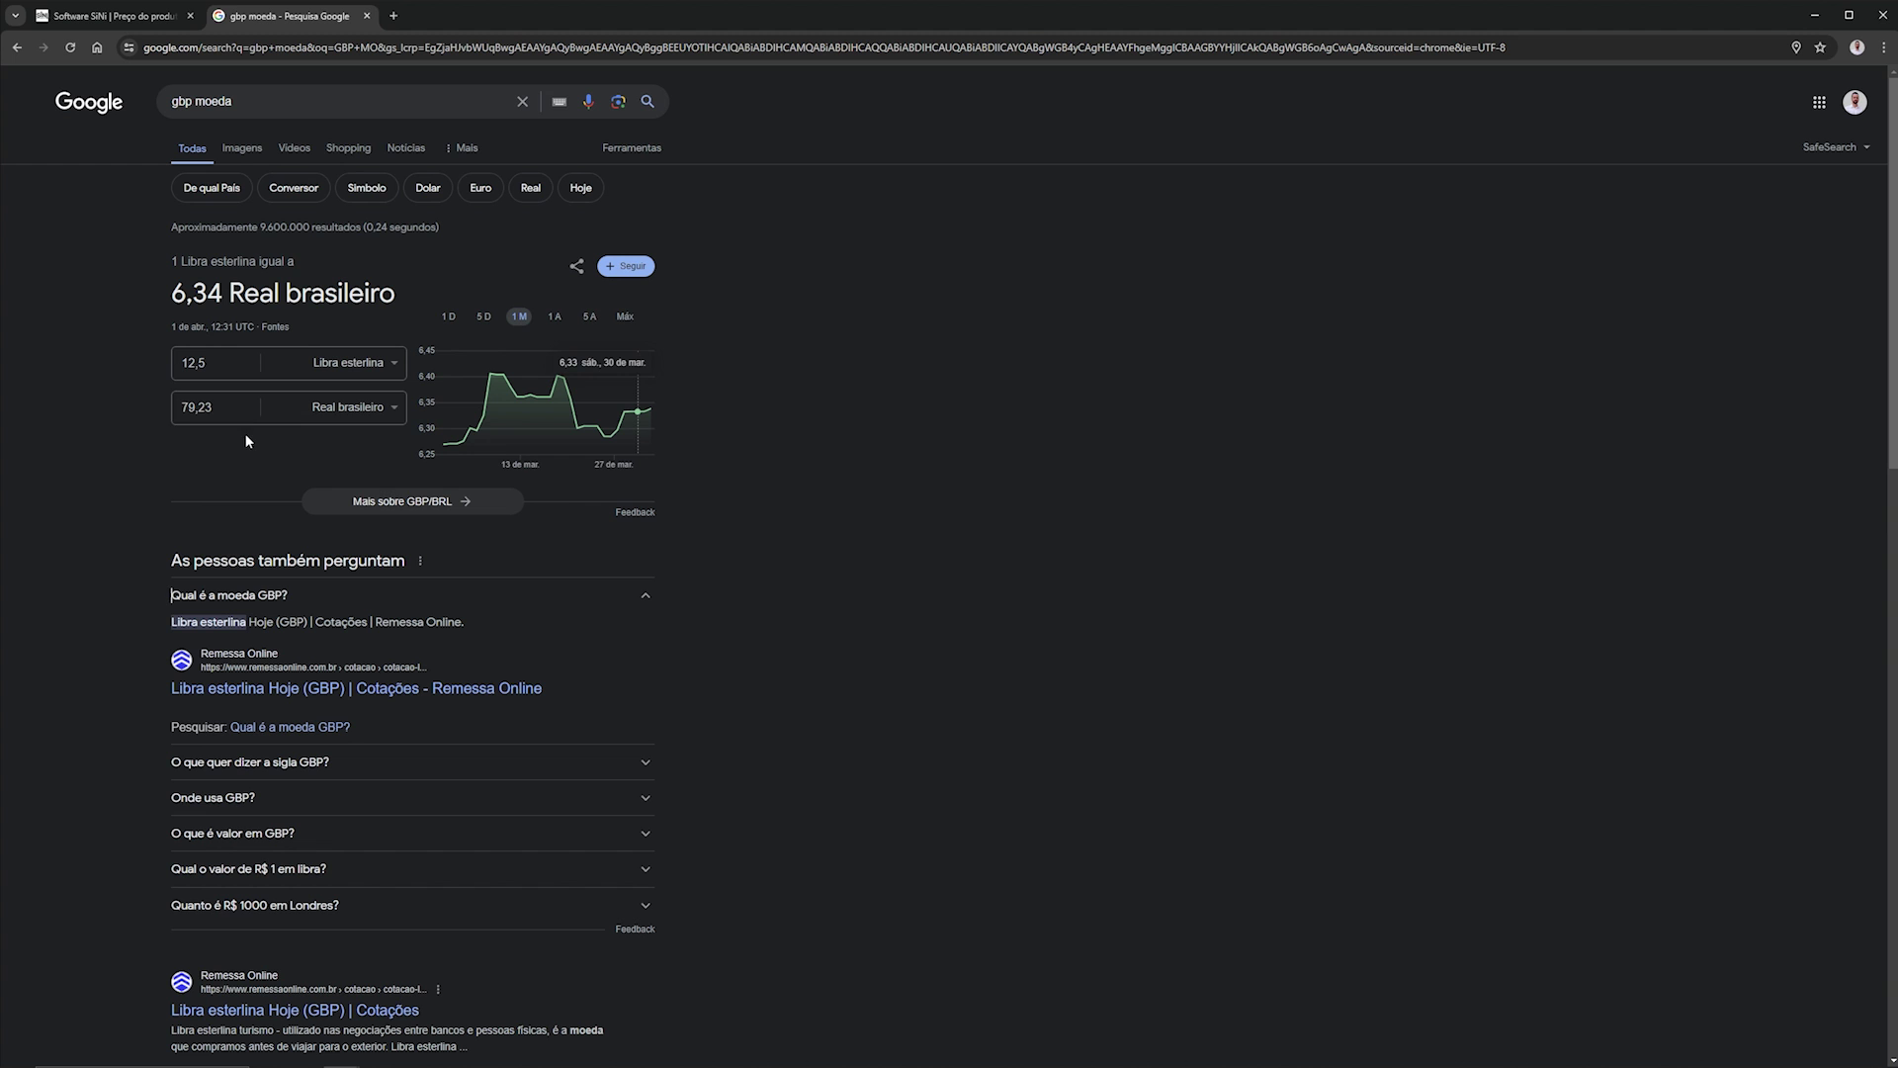
pyautogui.hotkey('ctrl', 'Tab')
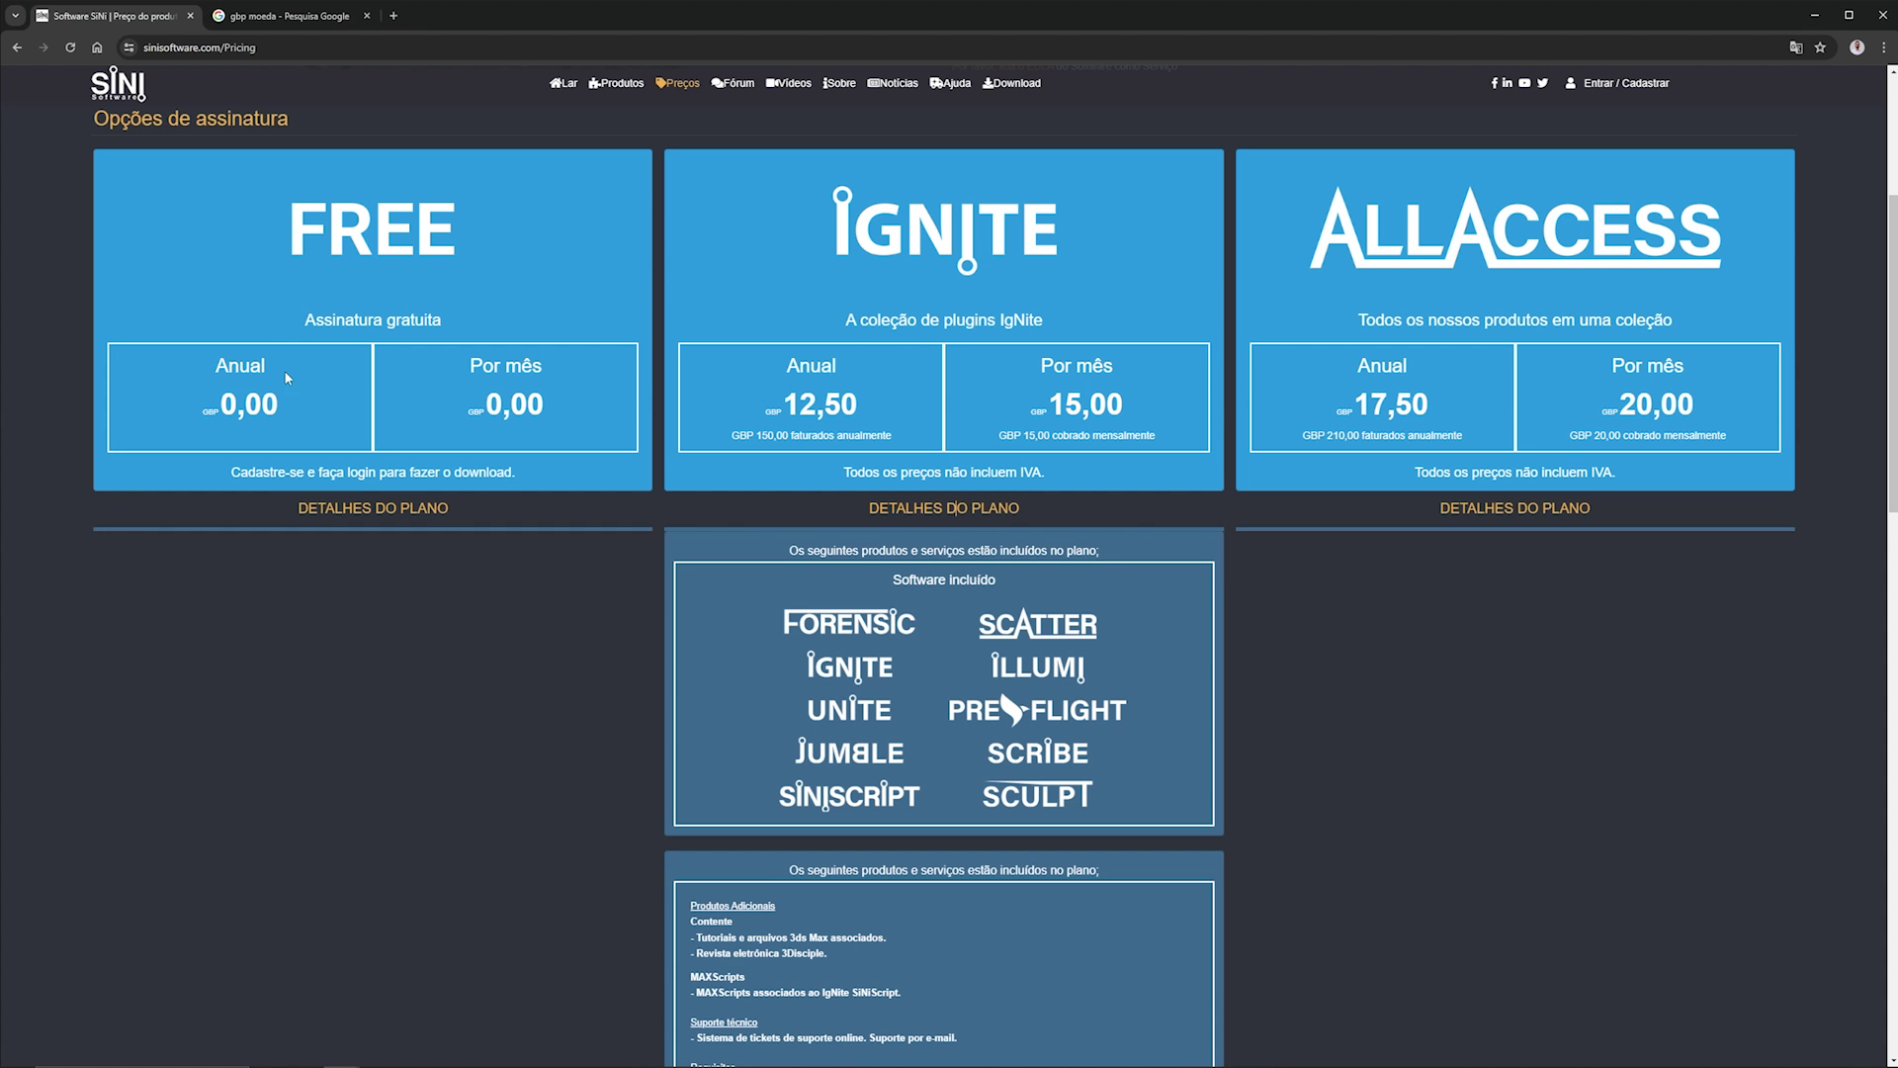
pyautogui.scroll(2, 1127, 529)
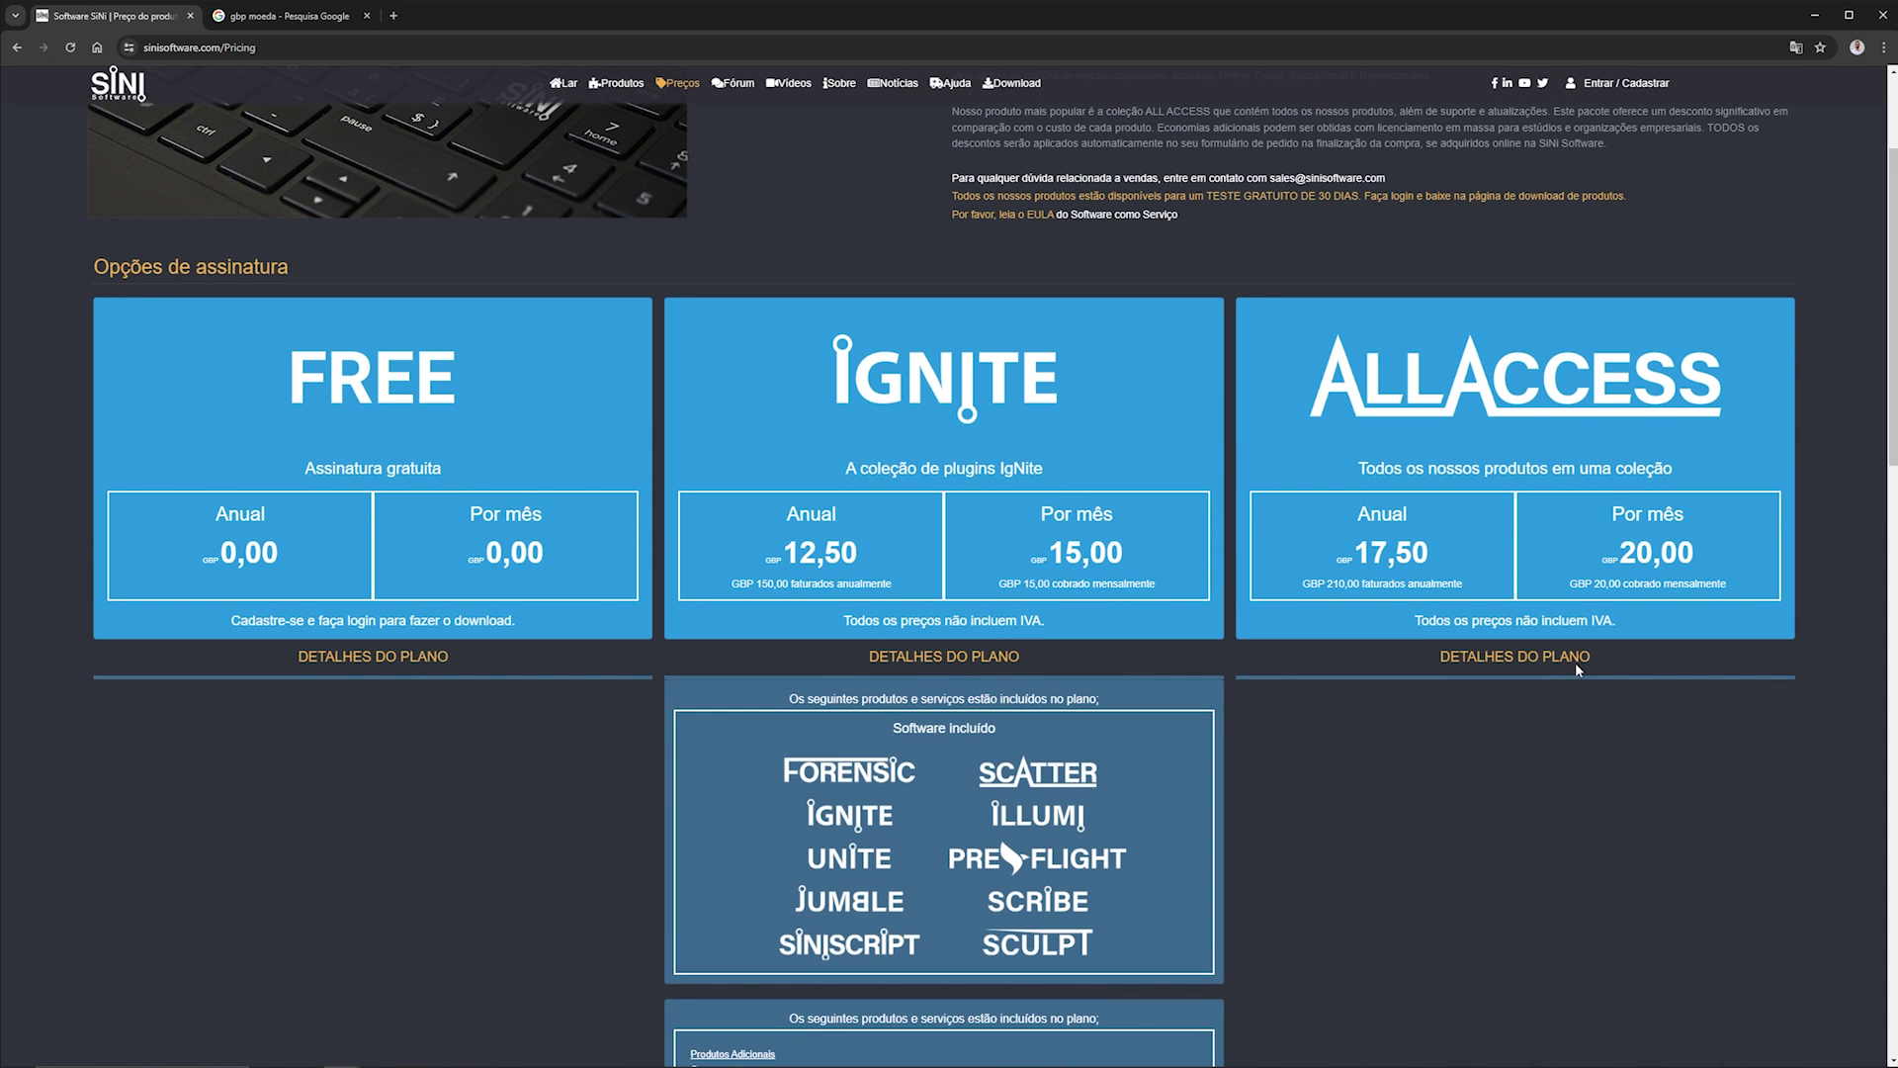
pyautogui.scroll(-3, 873, 529)
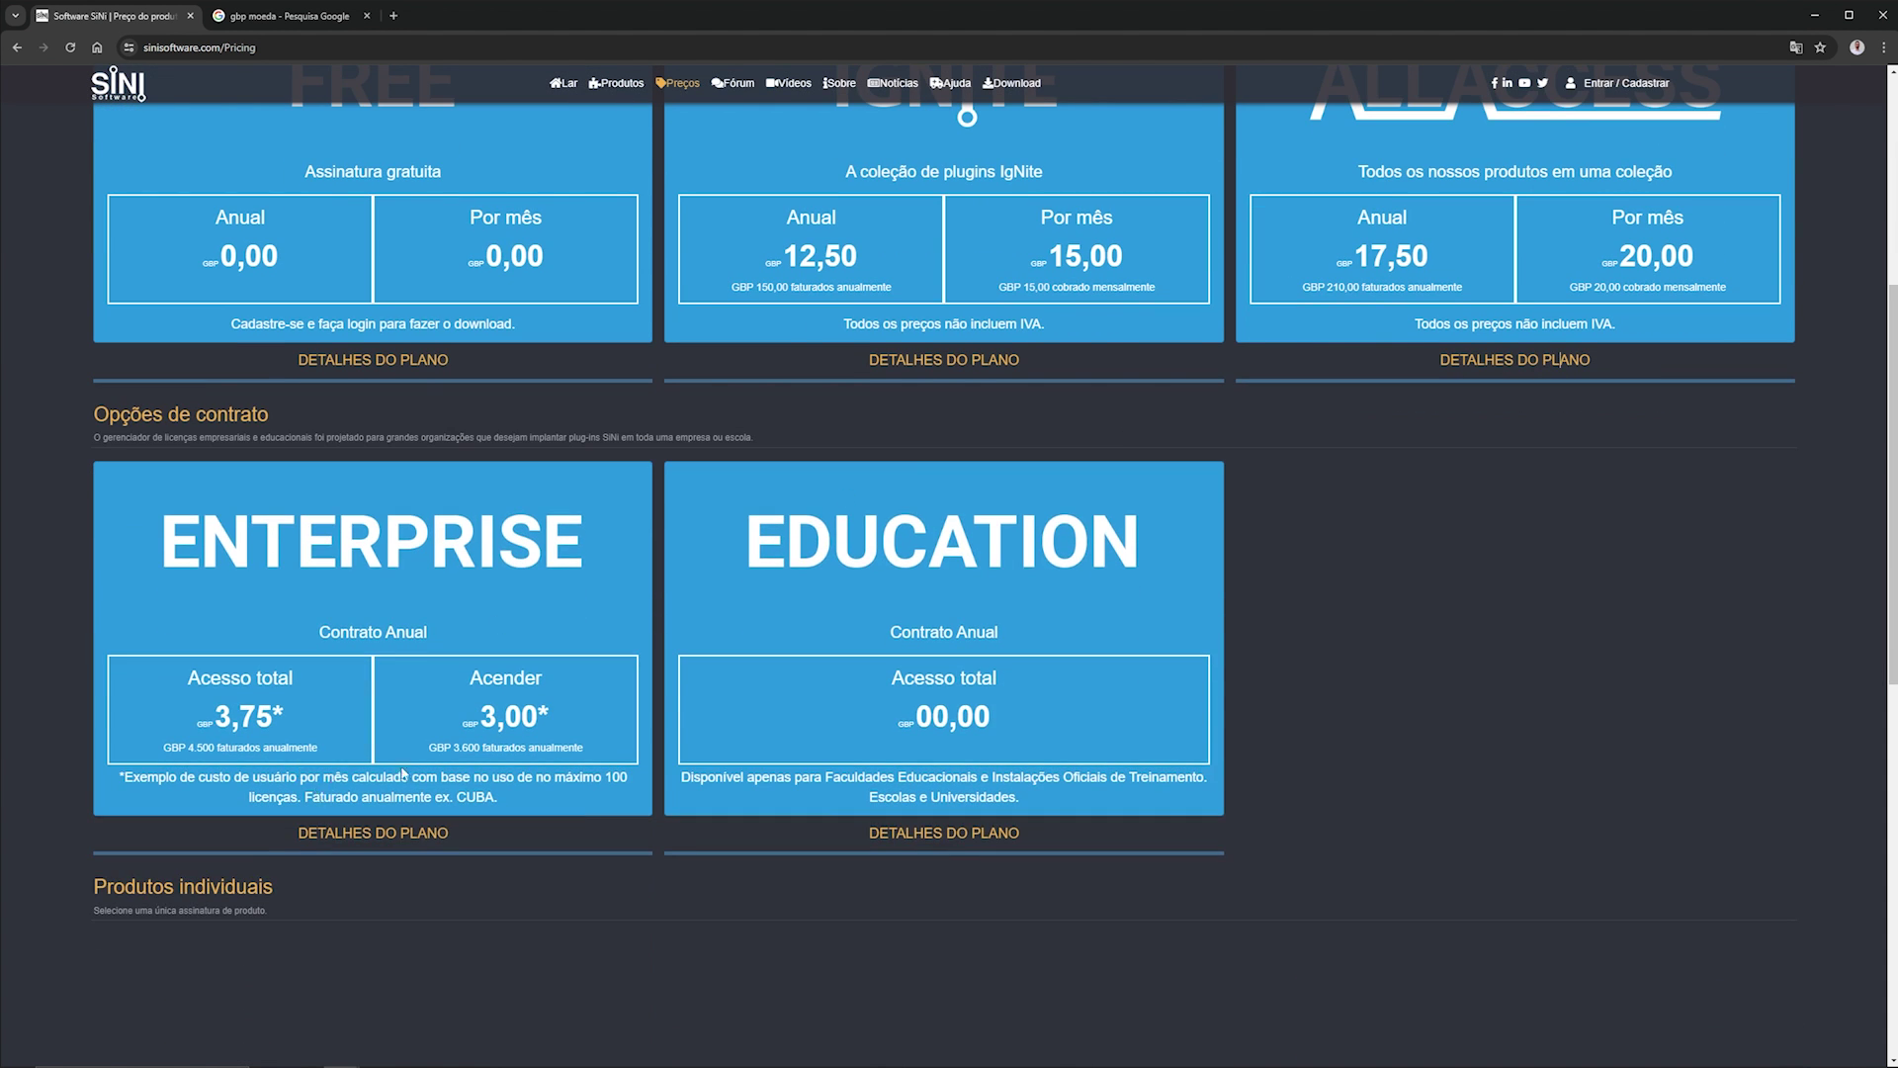